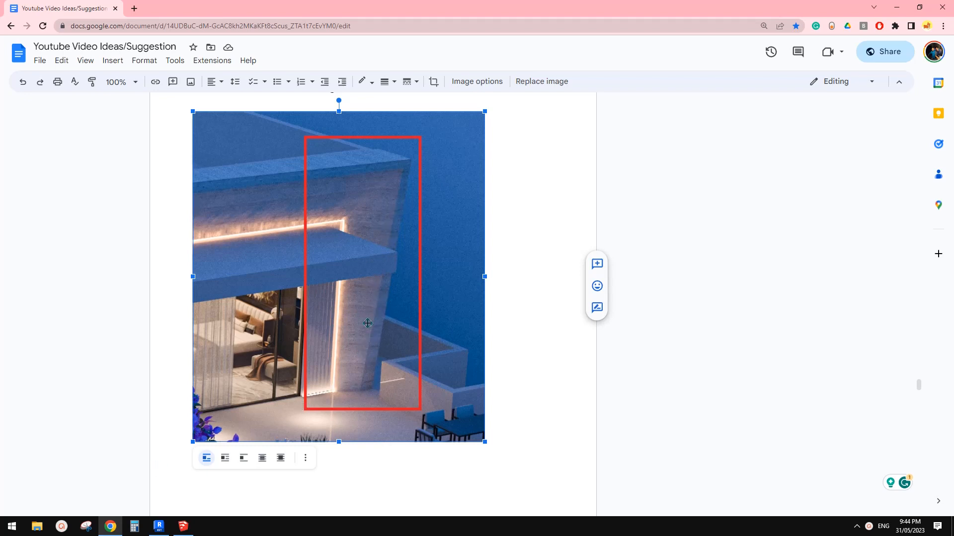
# Switch to Revit and create a new project model
pyautogui.click(159, 526)
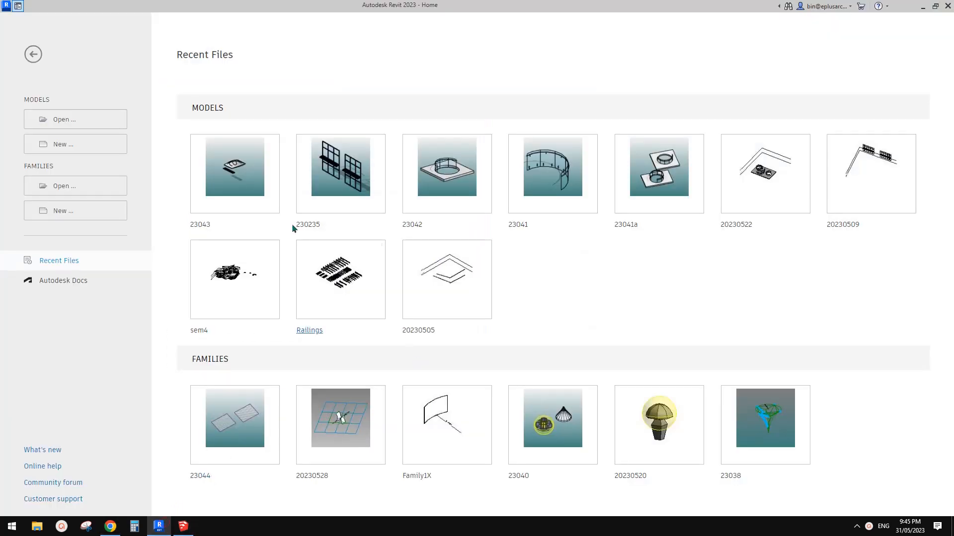
pyautogui.click(63, 144)
pyautogui.click(251, 211)
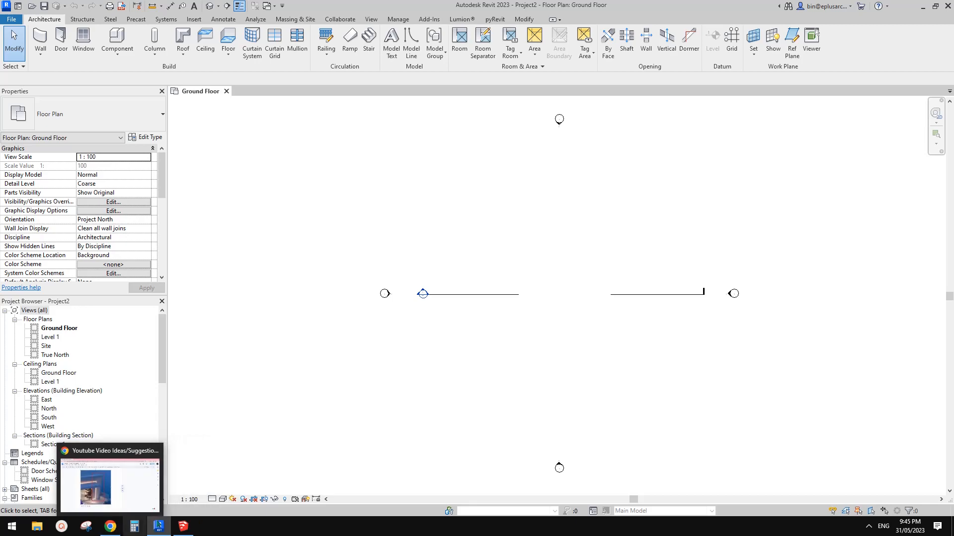
# Switch to SketchUp, save the current model and start a new empty one
pyautogui.click(184, 527)
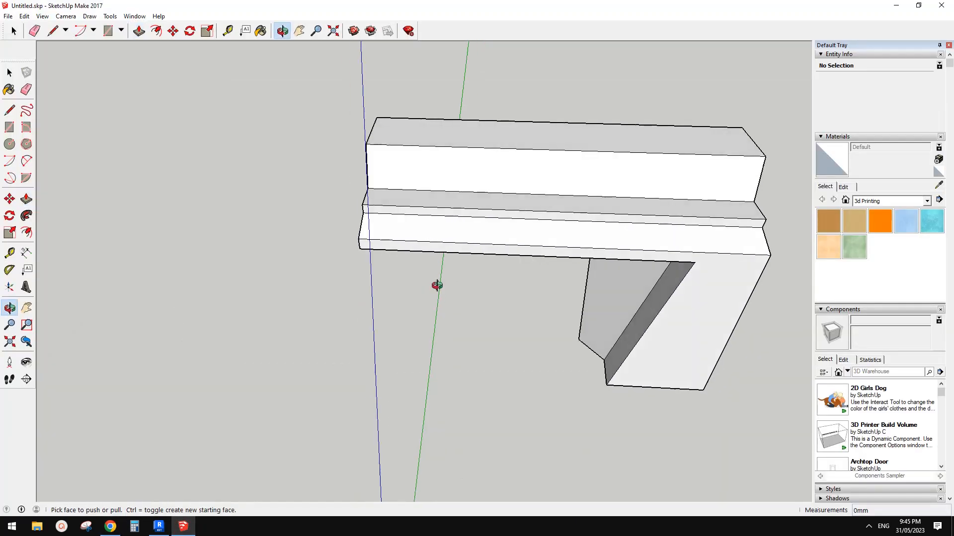
pyautogui.press('p')
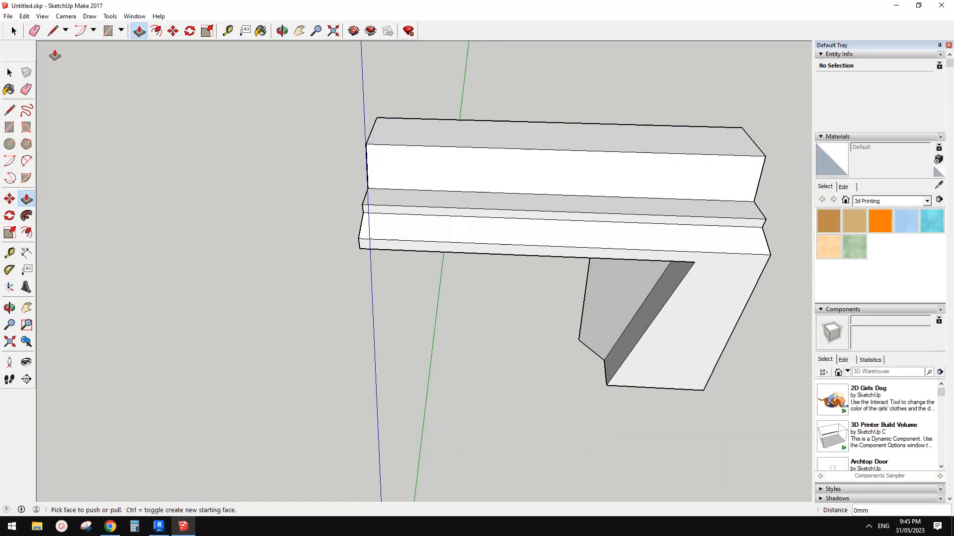
pyautogui.click(8, 16)
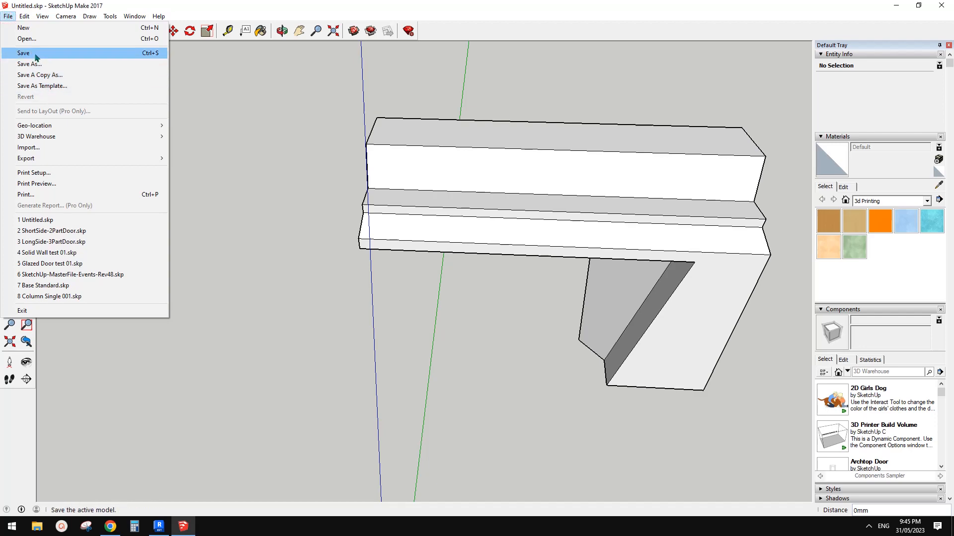
pyautogui.click(36, 57)
pyautogui.hotkey('ctrl', 'n')
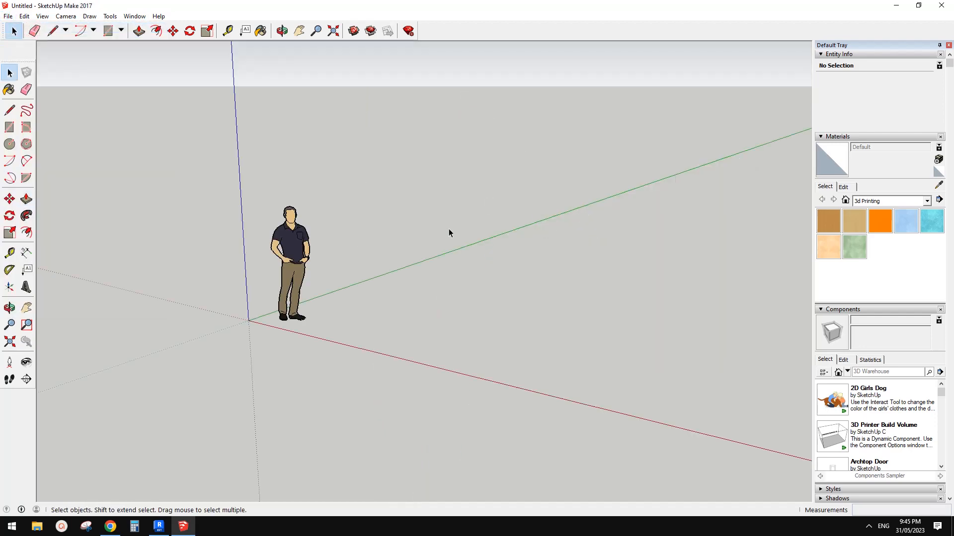
# Switch between Revit and the Google Docs page to examine the red-framed wall end in the reference image
pyautogui.click(160, 527)
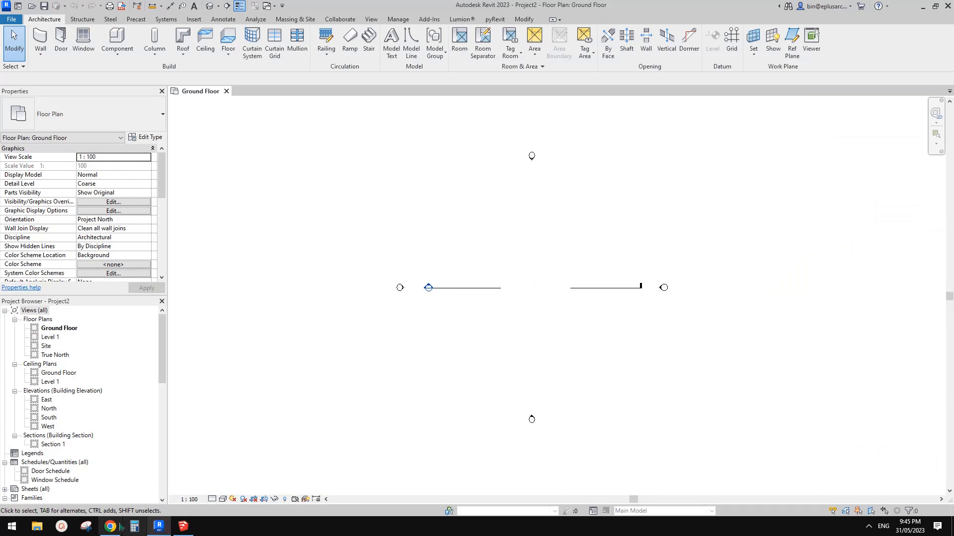
pyautogui.click(111, 526)
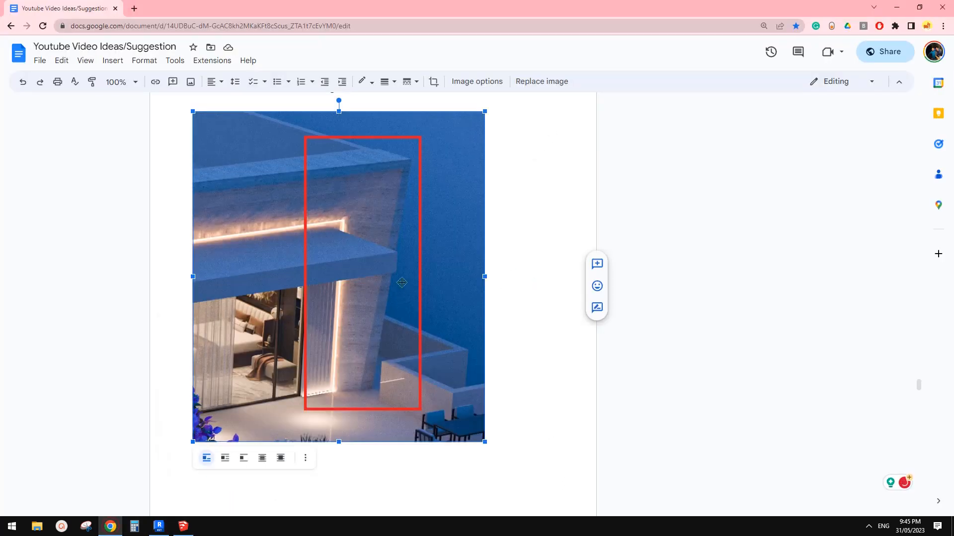
pyautogui.click(168, 527)
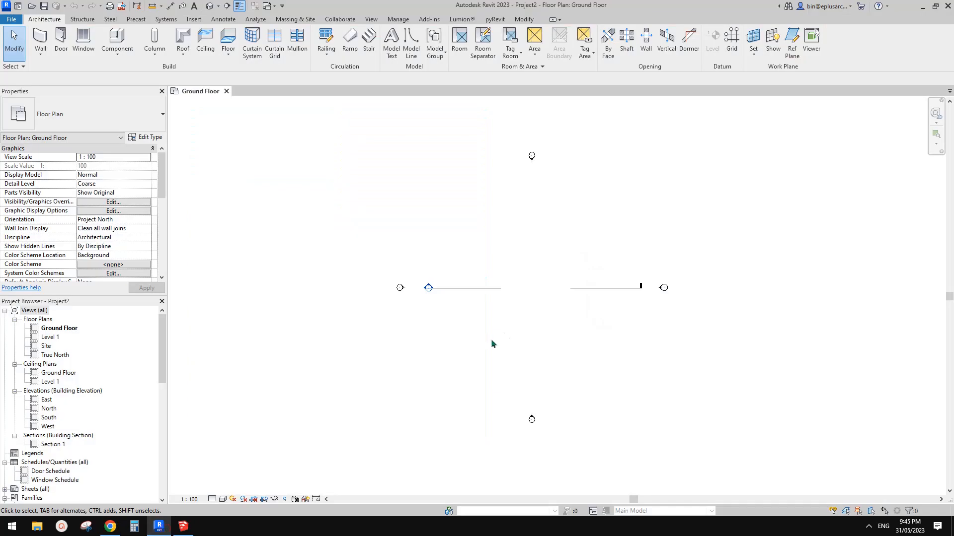
pyautogui.moveTo(541, 311); pyautogui.dragTo(498, 313, button='middle')
pyautogui.click(111, 526)
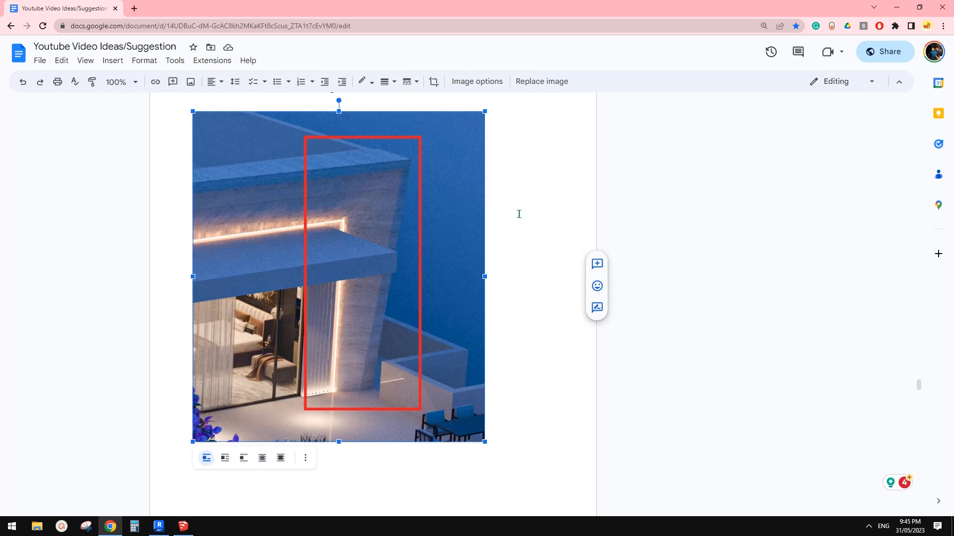
pyautogui.click(159, 526)
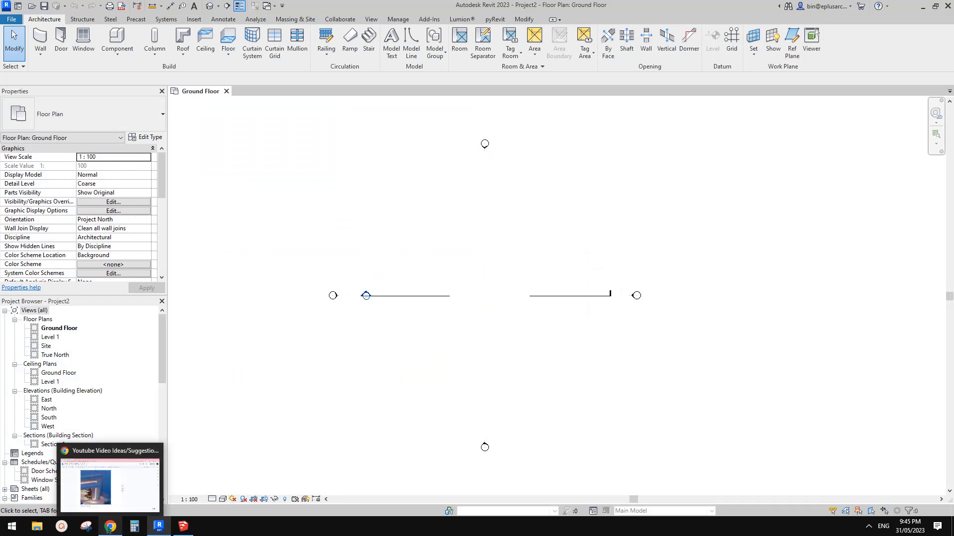
pyautogui.click(107, 528)
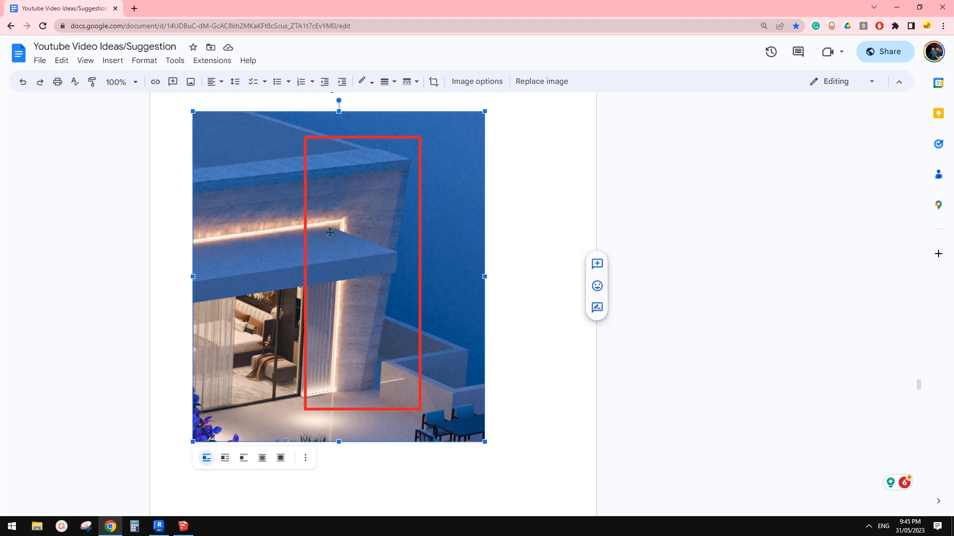
# Switch to Revit and draw a horizontal Generic 200mm Wall above the section line in the Ground Floor plan
pyautogui.click(159, 526)
pyautogui.press('w')
pyautogui.press('a')
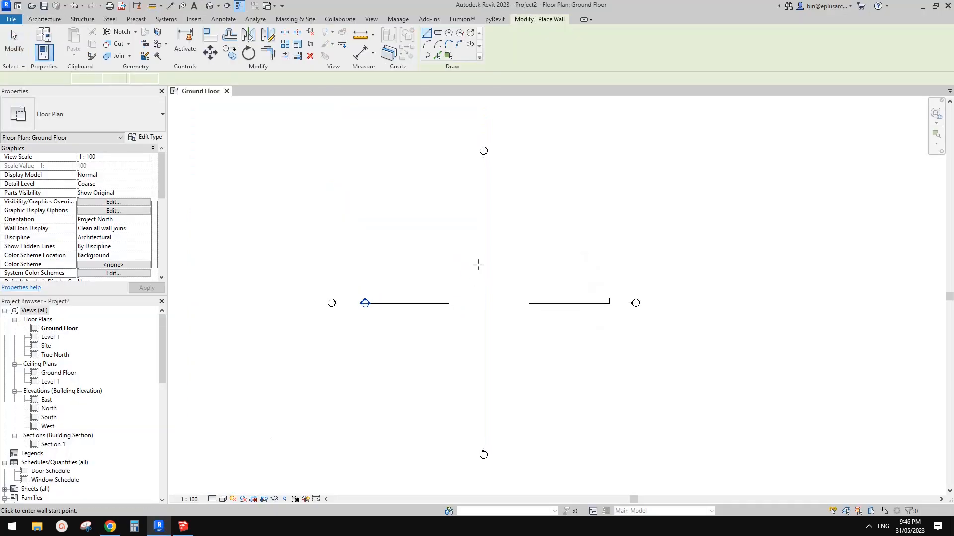
pyautogui.click(104, 110)
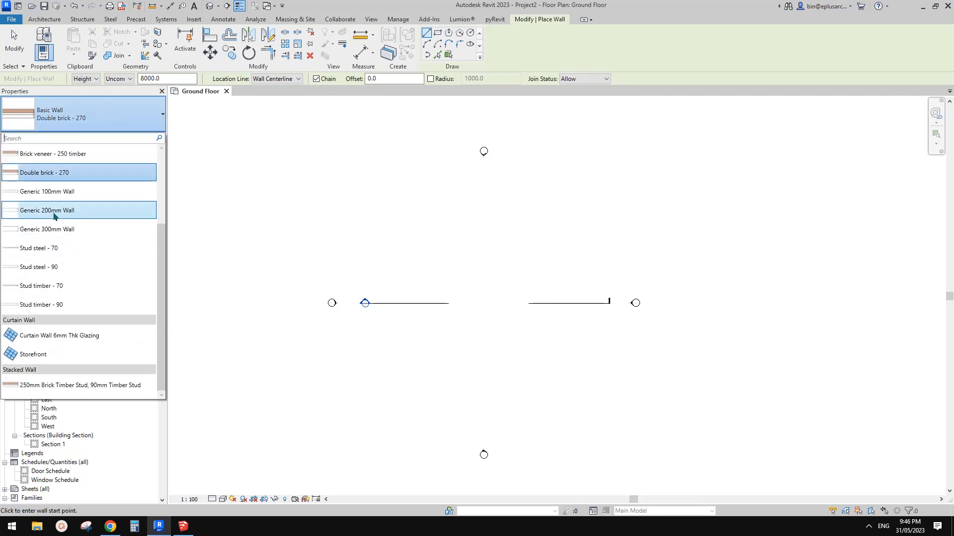
pyautogui.click(53, 210)
pyautogui.click(395, 269)
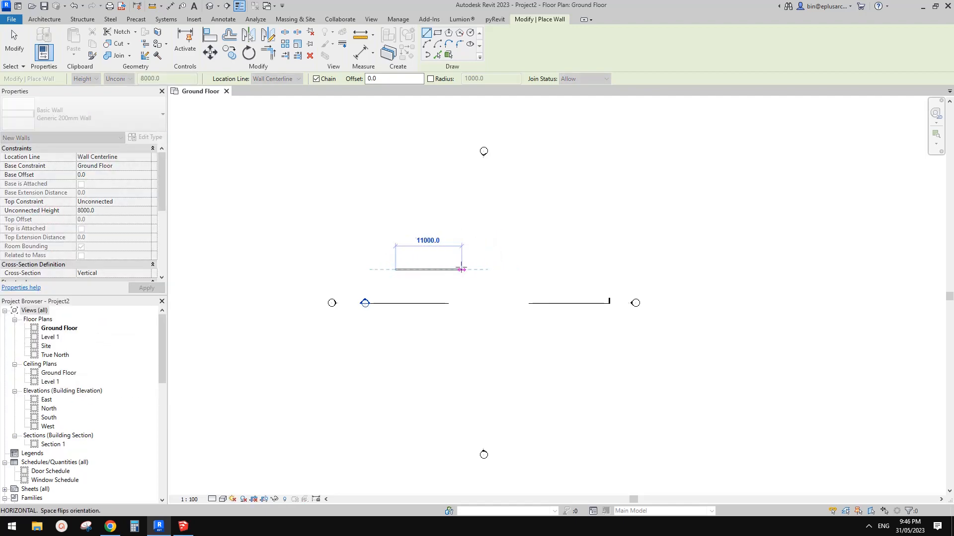
pyautogui.click(449, 269)
pyautogui.press('Escape')
pyautogui.press('Escape')
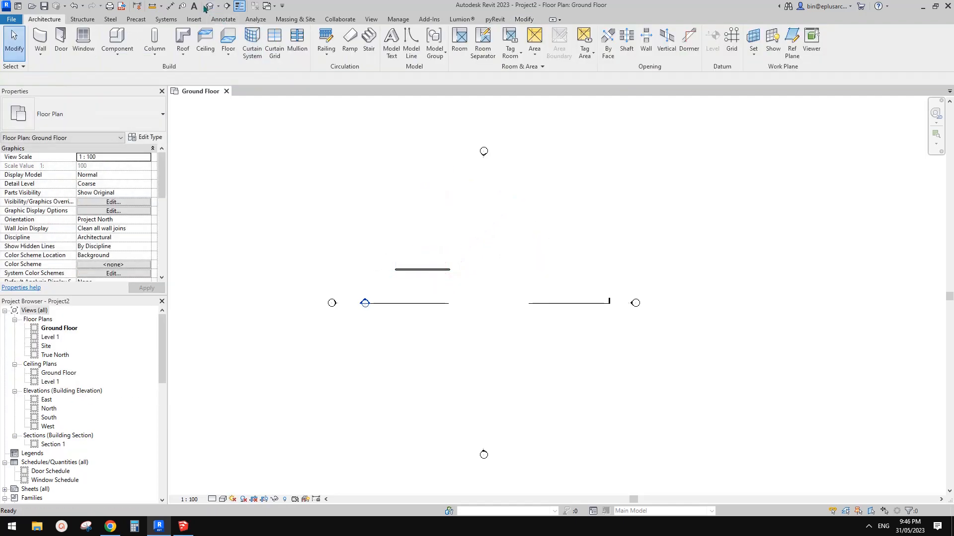
# Open the default 3D view and set the wall's unconnected height to 4000 mm
pyautogui.click(208, 8)
pyautogui.scroll(4, 574, 226)
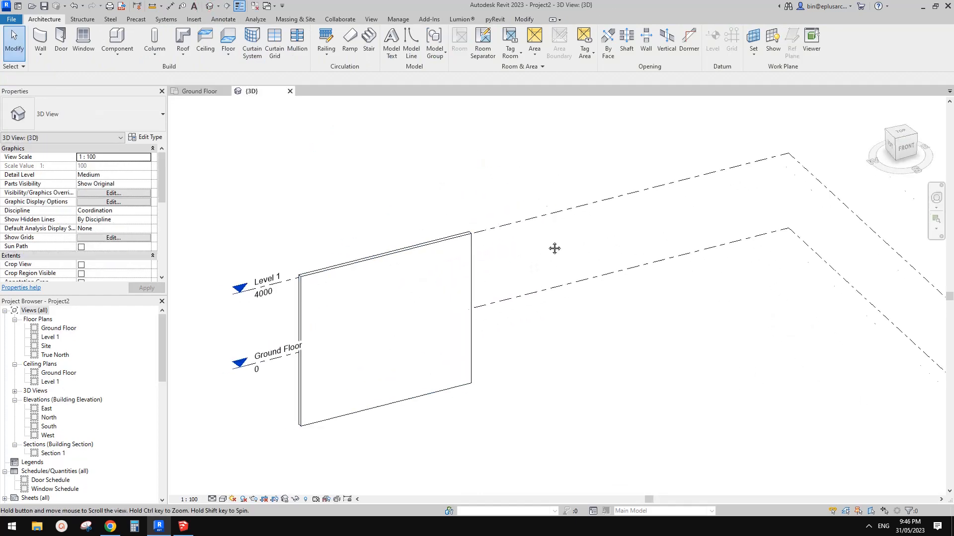
pyautogui.click(542, 287)
pyautogui.moveTo(540, 296); pyautogui.dragTo(405, 227, button='middle')
pyautogui.click(124, 211)
pyautogui.write('4000')
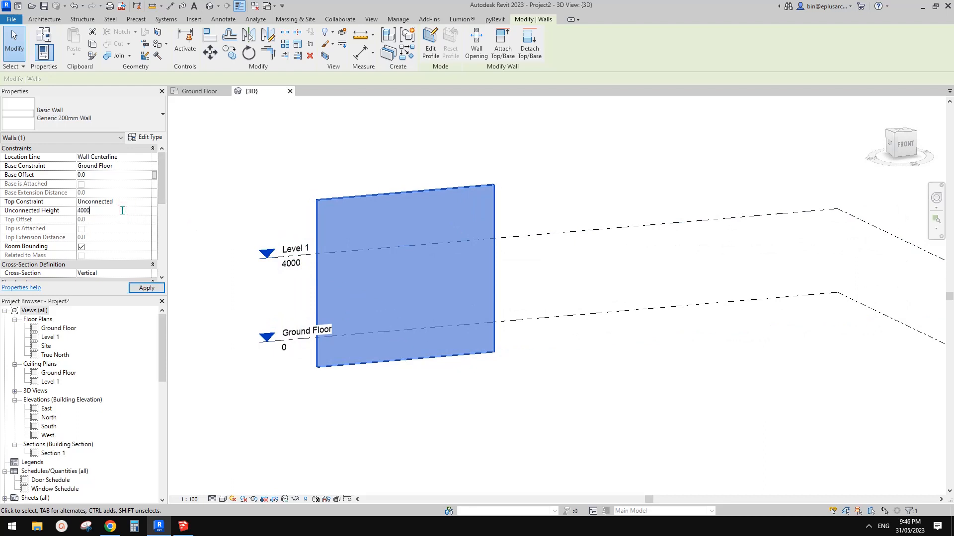
pyautogui.press('Return')
# Shorten the wall to about 7200 mm by moving its west end, and straighten it to an angle of 0°
pyautogui.moveTo(390, 294); pyautogui.dragTo(464, 324, button='middle')
pyautogui.scroll(2, 464, 323)
pyautogui.moveTo(293, 404); pyautogui.dragTo(346, 398)
pyautogui.keyDown('shift'); pyautogui.moveTo(404, 332); pyautogui.dragTo(404, 377, button='middle'); pyautogui.keyUp('shift')
pyautogui.click(341, 402)
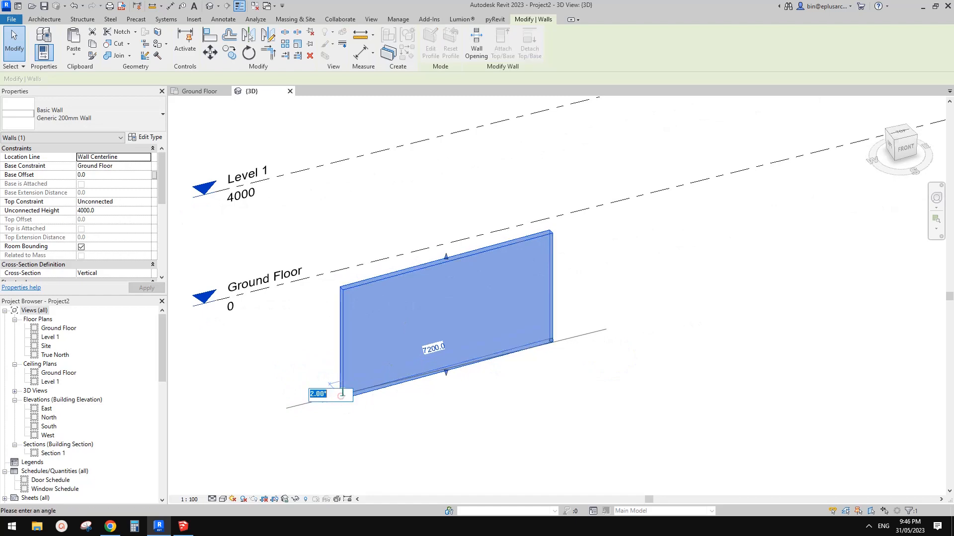
pyautogui.write('0')
pyautogui.click(359, 242)
pyautogui.click(421, 316)
pyautogui.keyDown('shift'); pyautogui.moveTo(490, 326); pyautogui.dragTo(432, 348, button='middle'); pyautogui.keyUp('shift')
pyautogui.press('Escape')
# Start a new wall with the Storefront curtain wall type and enable Automatically Embed in its type properties
pyautogui.press('w')
pyautogui.press('a')
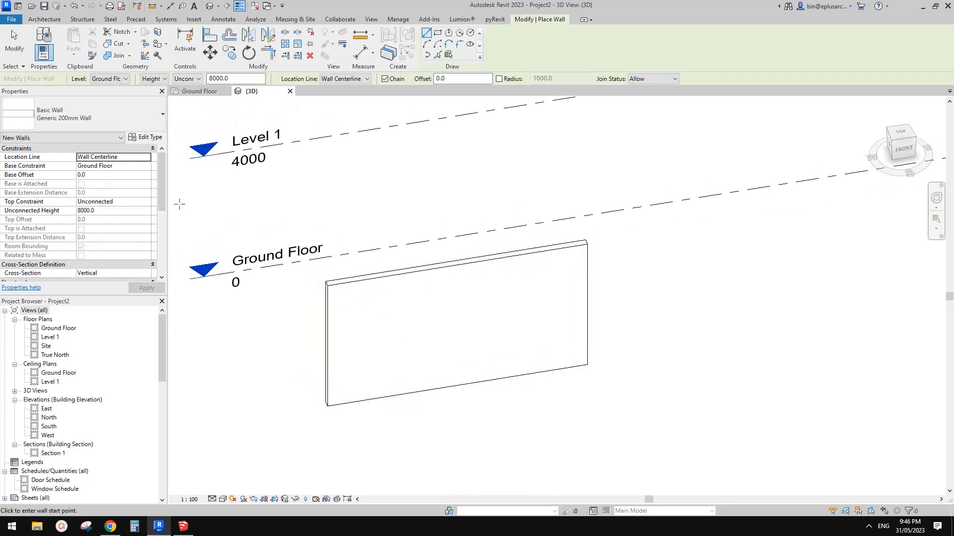
pyautogui.click(82, 114)
pyautogui.click(63, 337)
pyautogui.click(143, 142)
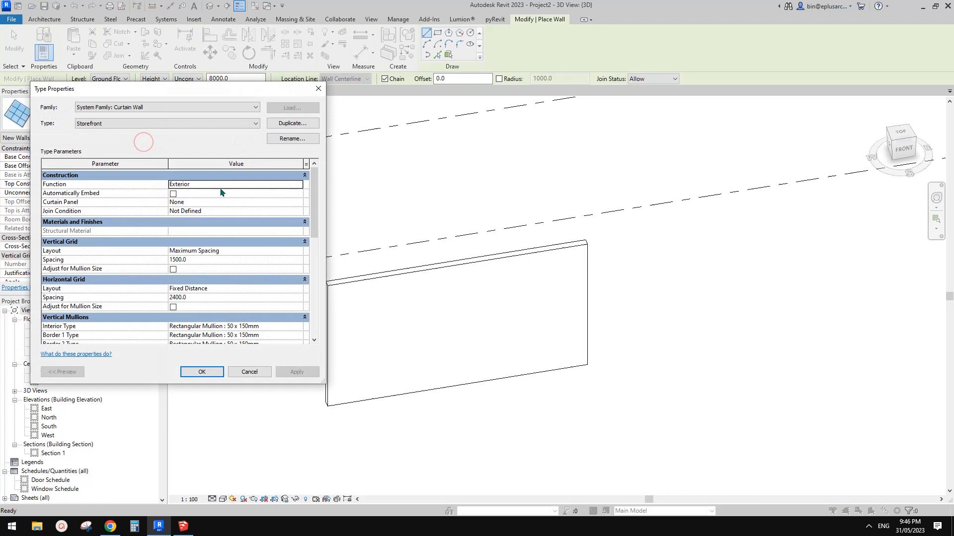
pyautogui.click(173, 193)
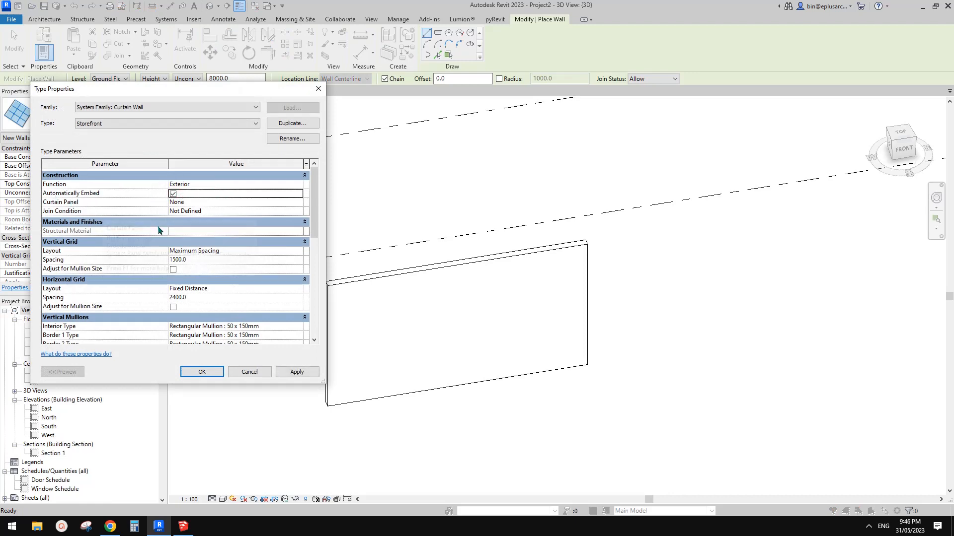
pyautogui.click(202, 372)
# Set the Storefront's unconnected height to 3000 mm and draw it about 5200 mm long along the wall's base to its west end
pyautogui.click(510, 361)
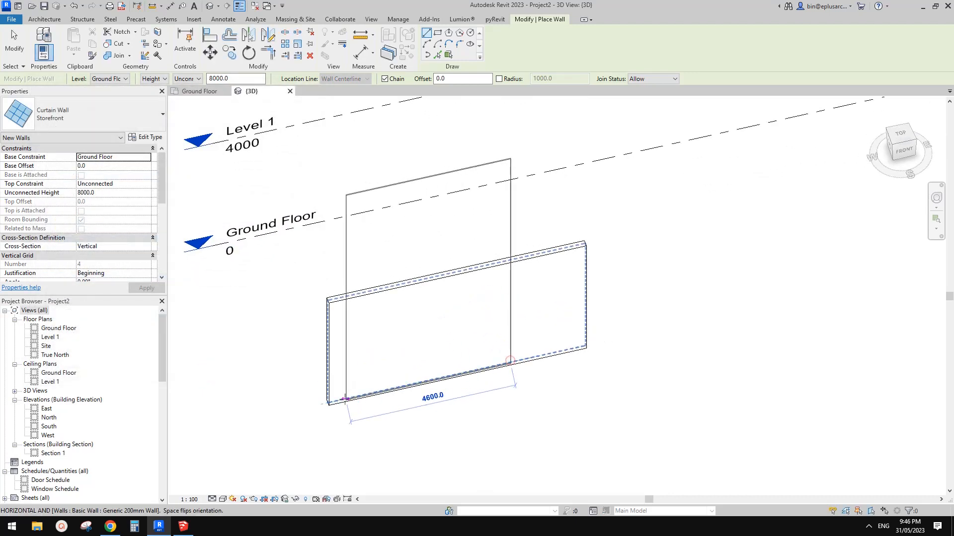
pyautogui.press('Escape')
pyautogui.click(110, 197)
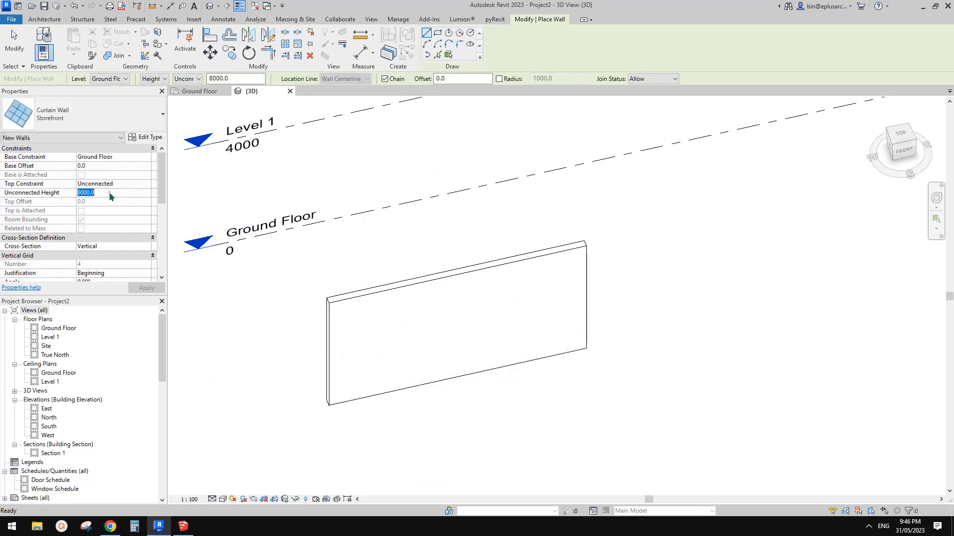
pyautogui.write('4')
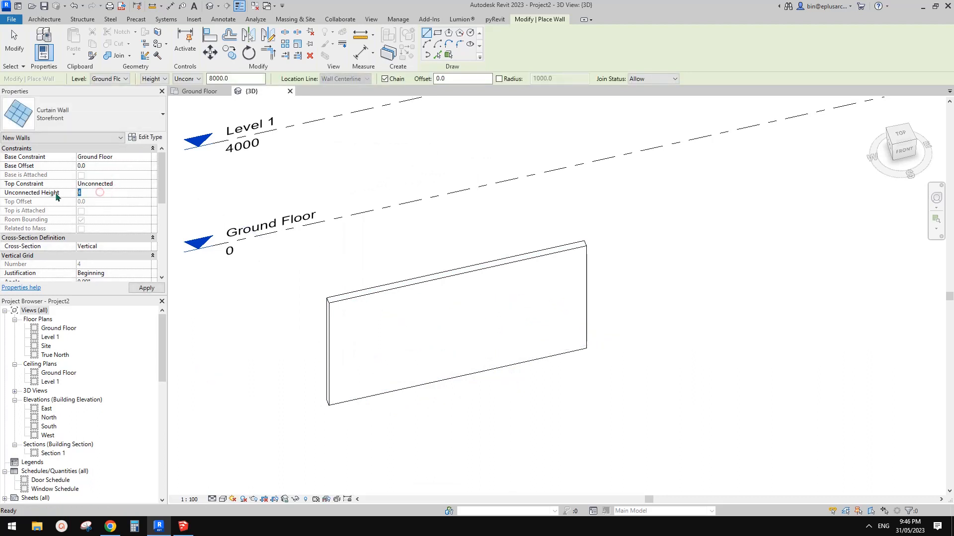
pyautogui.write('3000')
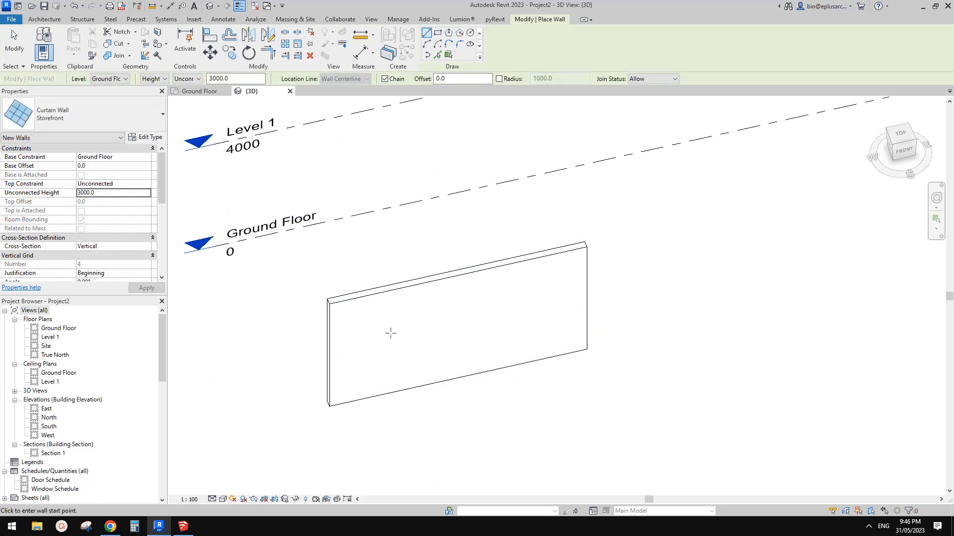
pyautogui.click(514, 363)
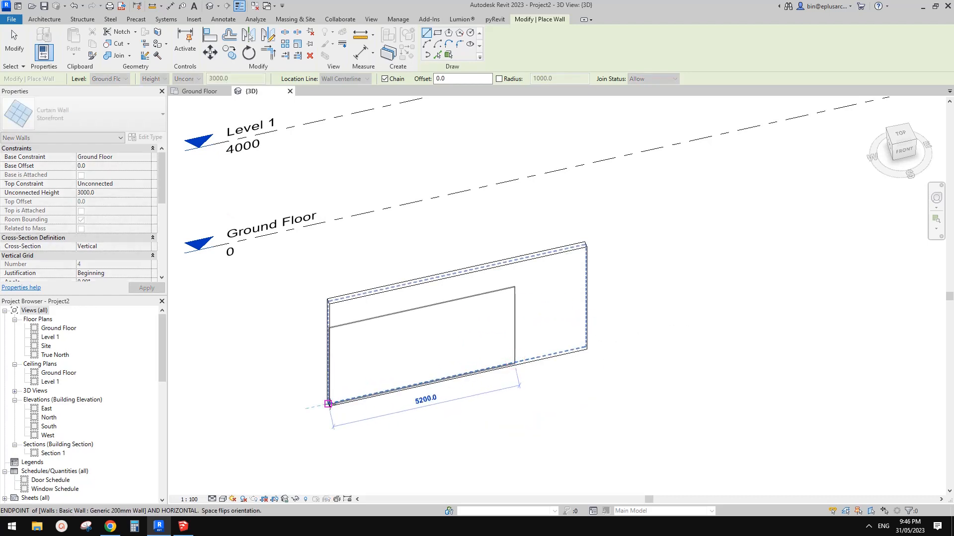
pyautogui.click(329, 404)
pyautogui.scroll(1, 500, 326)
pyautogui.keyDown('shift'); pyautogui.moveTo(500, 328); pyautogui.dragTo(532, 321, button='middle'); pyautogui.keyUp('shift')
pyautogui.press('Escape')
pyautogui.press('Escape')
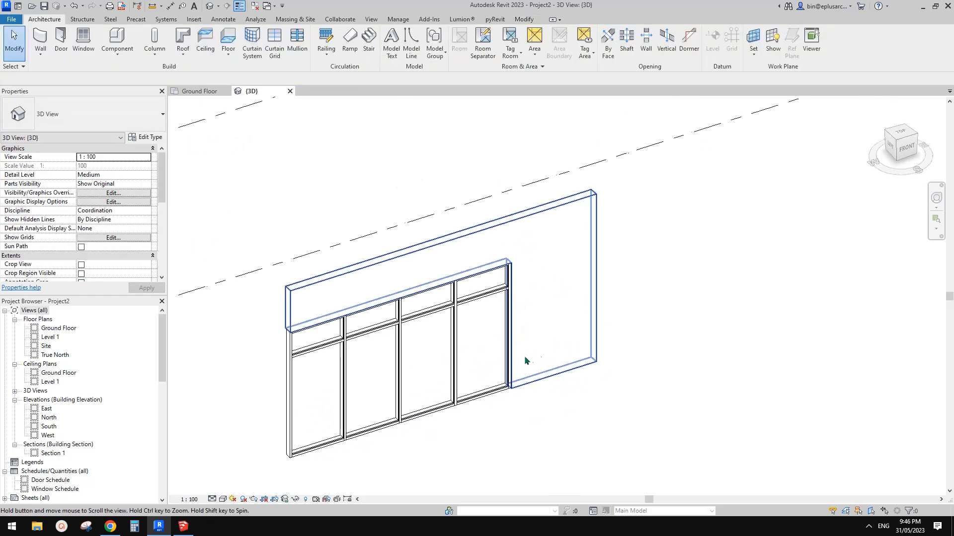
pyautogui.keyDown('shift'); pyautogui.moveTo(525, 361); pyautogui.dragTo(518, 416, button='middle'); pyautogui.keyUp('shift')
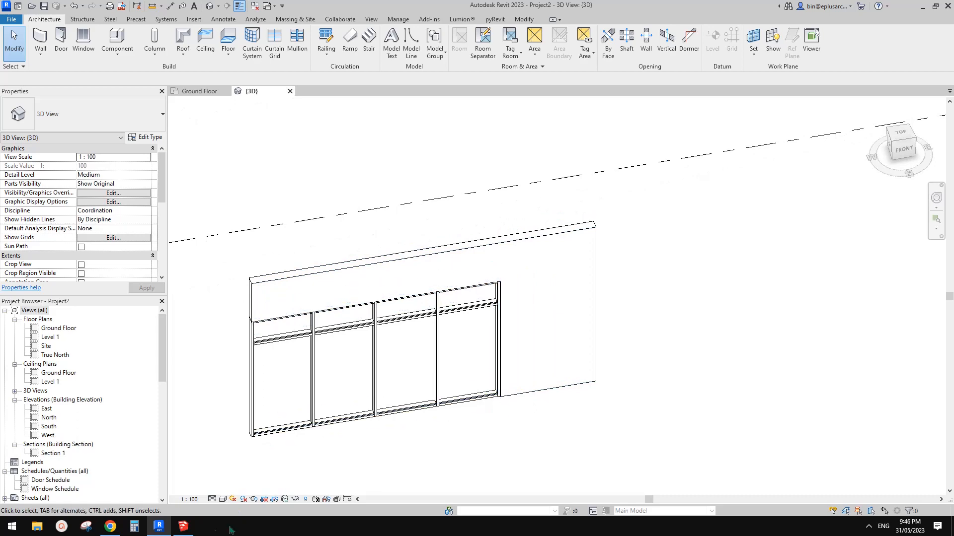
# Recheck the reference image in Google Docs, and extend the embedded Storefront in Revit to 6200 mm from its east end
pyautogui.click(110, 526)
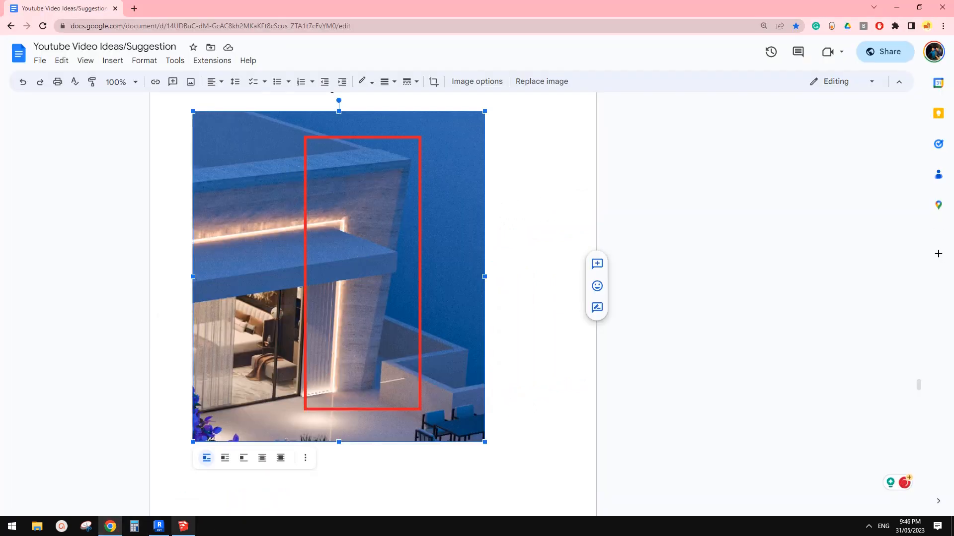
pyautogui.click(159, 527)
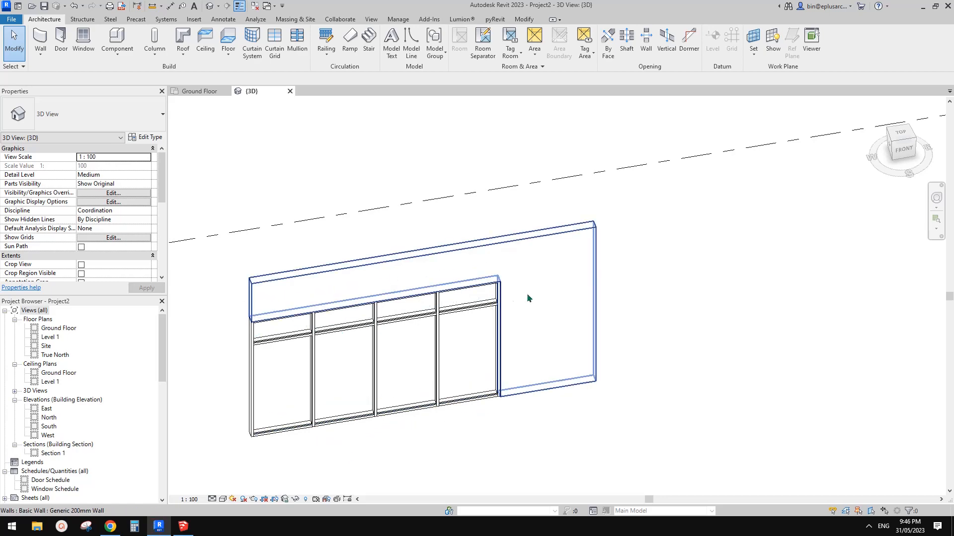
pyautogui.keyDown('shift'); pyautogui.moveTo(528, 298); pyautogui.dragTo(514, 314, button='middle'); pyautogui.keyUp('shift')
pyautogui.click(531, 370)
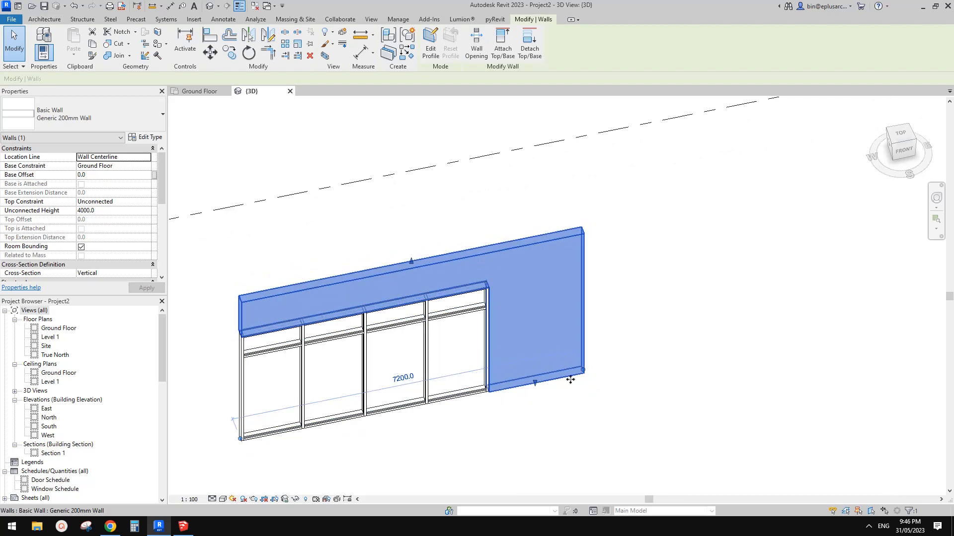
pyautogui.keyDown('shift'); pyautogui.moveTo(570, 380); pyautogui.dragTo(523, 370, button='middle'); pyautogui.keyUp('shift')
pyautogui.keyDown('shift'); pyautogui.moveTo(428, 400); pyautogui.dragTo(476, 399, button='middle'); pyautogui.keyUp('shift')
pyautogui.click(458, 359)
pyautogui.moveTo(487, 383); pyautogui.dragTo(510, 377)
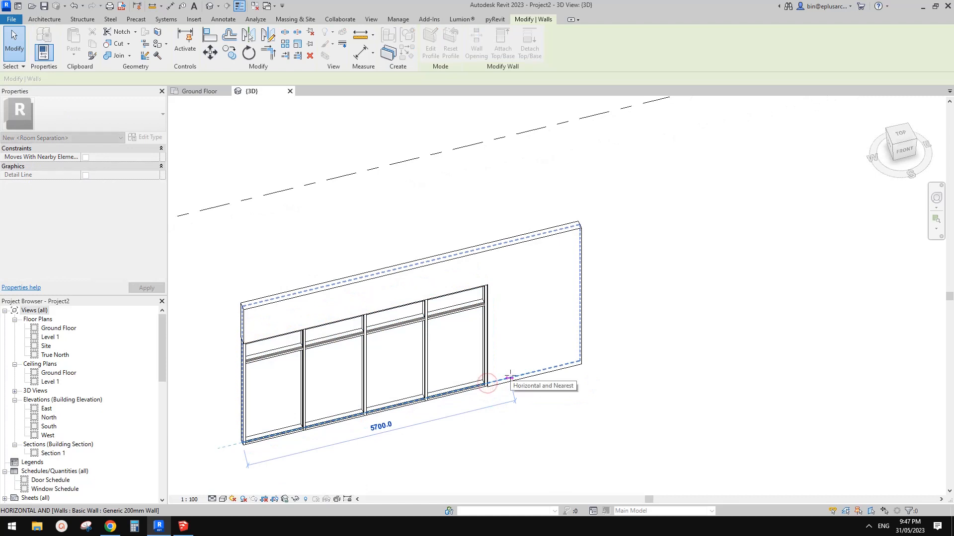
pyautogui.write('6200')
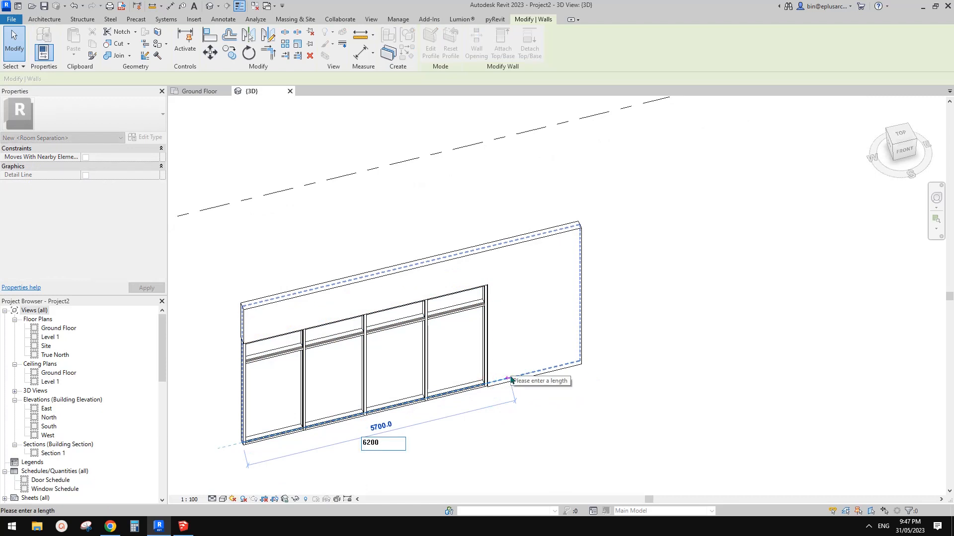
pyautogui.press('Return')
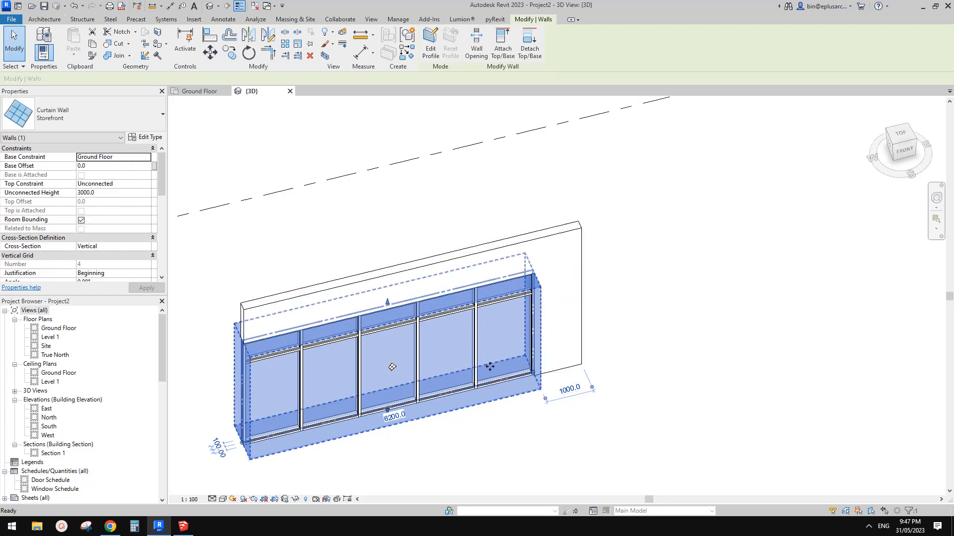
# Copy the wall with its embedded Storefront twice towards the east, spacing the copies out in line with the original
pyautogui.press('Escape')
pyautogui.keyDown('shift'); pyautogui.moveTo(517, 358); pyautogui.dragTo(537, 355, button='middle'); pyautogui.keyUp('shift')
pyautogui.moveTo(328, 201); pyautogui.dragTo(686, 443)
pyautogui.scroll(-2, 686, 442)
pyautogui.moveTo(685, 443); pyautogui.dragTo(484, 452, button='middle')
pyautogui.press('c')
pyautogui.press('o')
pyautogui.click(373, 405)
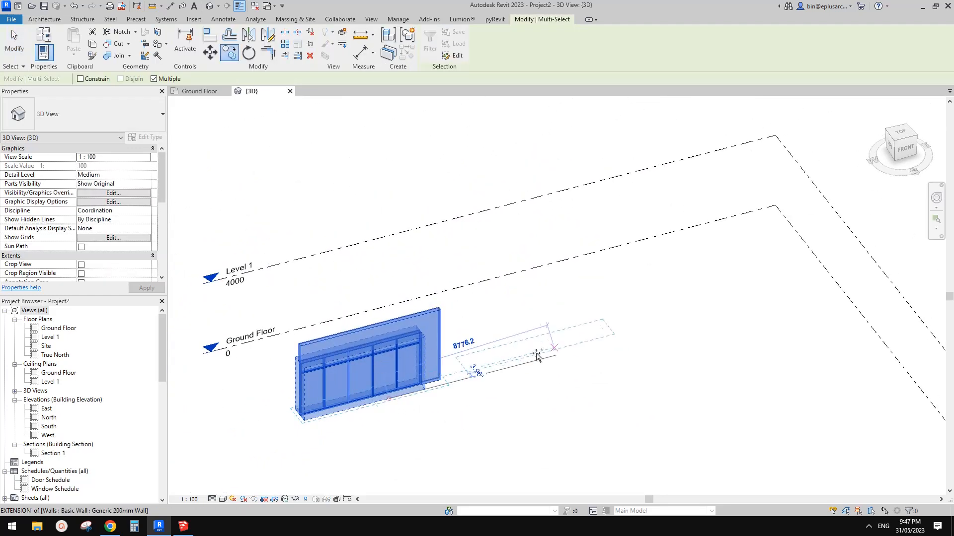
pyautogui.click(563, 356)
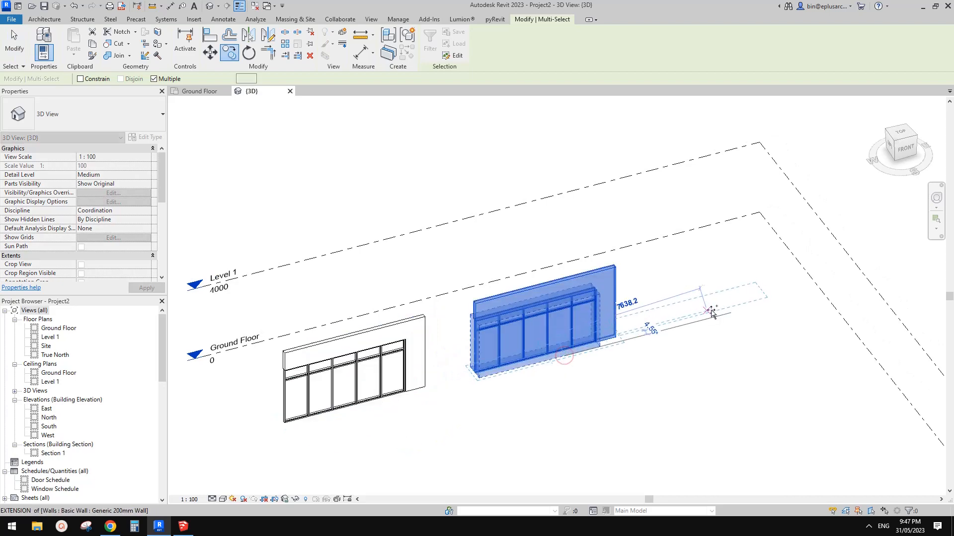
pyautogui.click(754, 302)
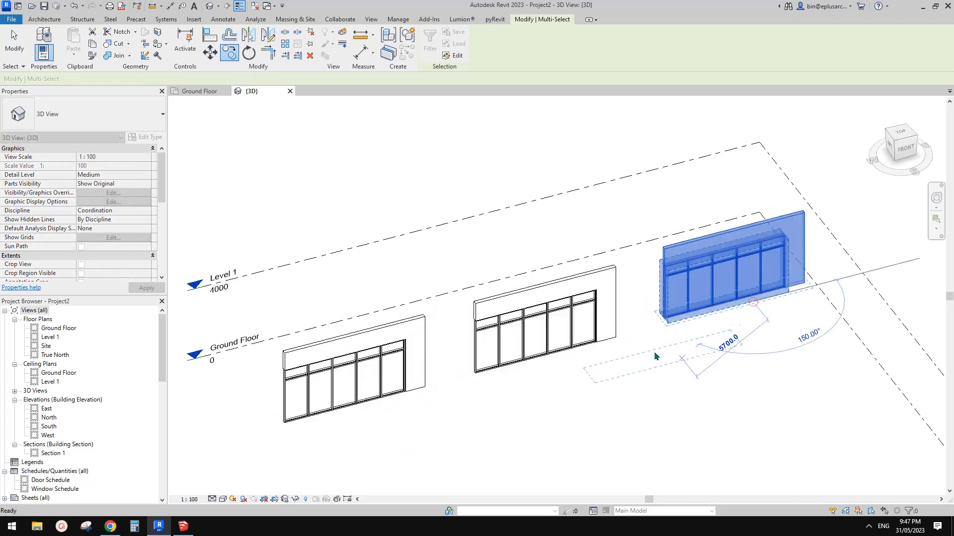
pyautogui.press('Escape')
pyautogui.scroll(1, 576, 364)
pyautogui.press('Escape')
# Start an in-place model named Walls 1 in the Walls category, rechecking the reference image in Google Docs before confirming the category
pyautogui.scroll(3, 434, 383)
pyautogui.moveTo(361, 410); pyautogui.dragTo(561, 324, button='middle')
pyautogui.scroll(4, 564, 288)
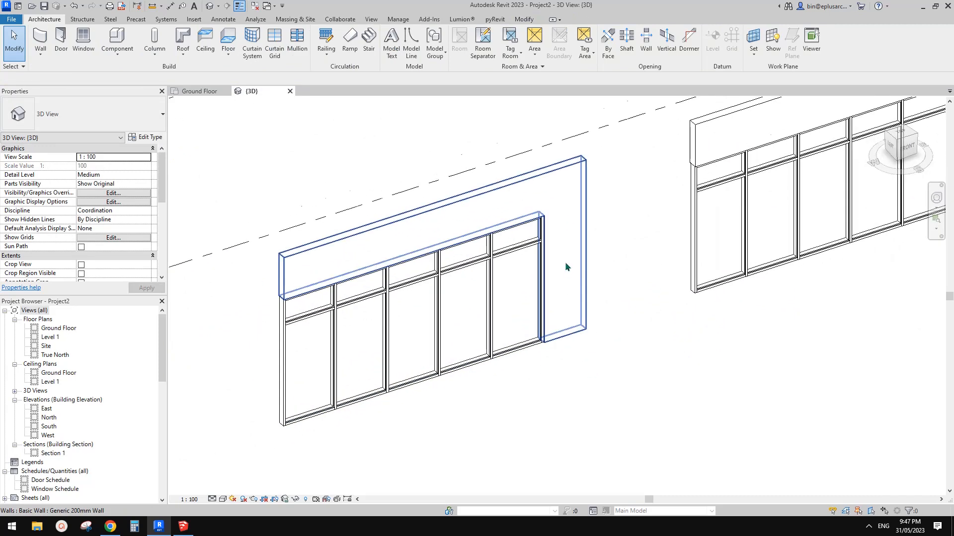
pyautogui.click(117, 51)
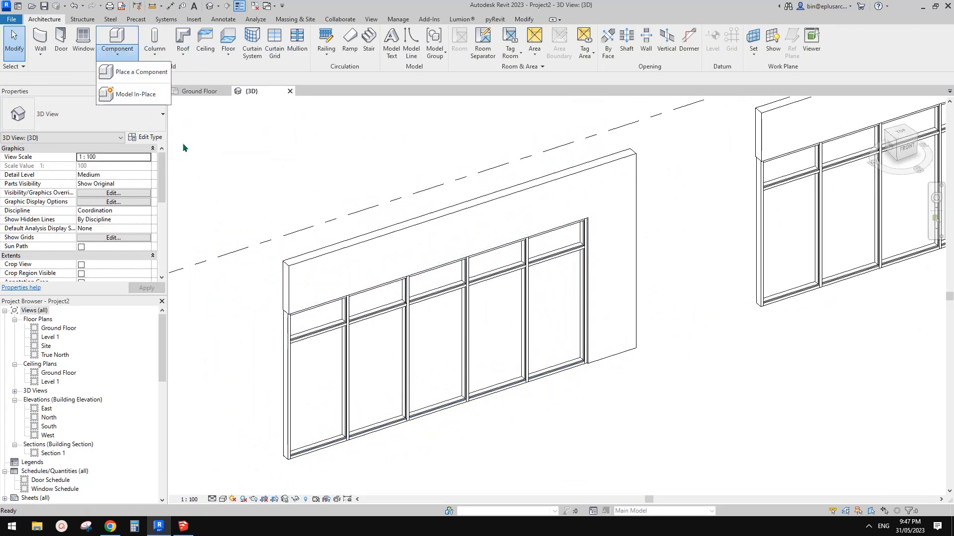
pyautogui.click(130, 96)
pyautogui.click(333, 227)
pyautogui.press('w')
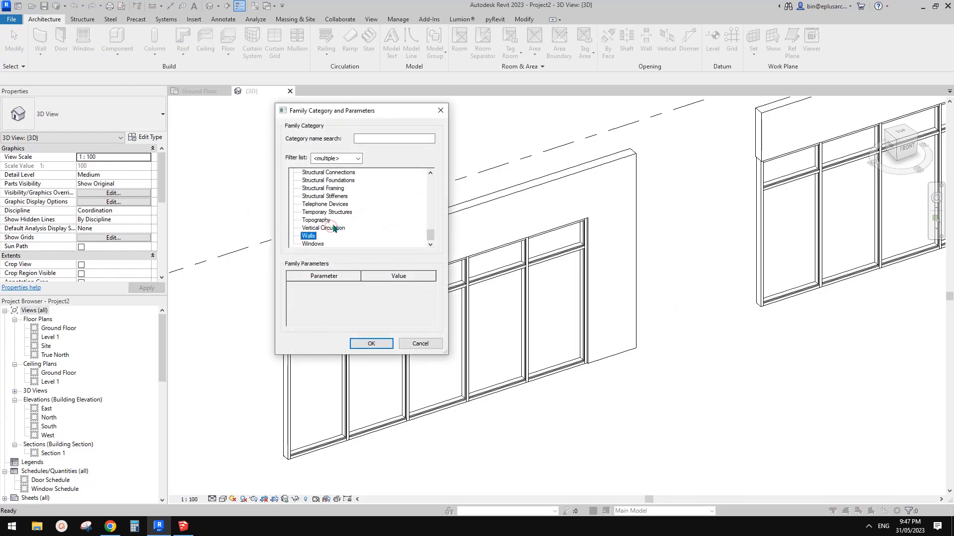
pyautogui.click(111, 527)
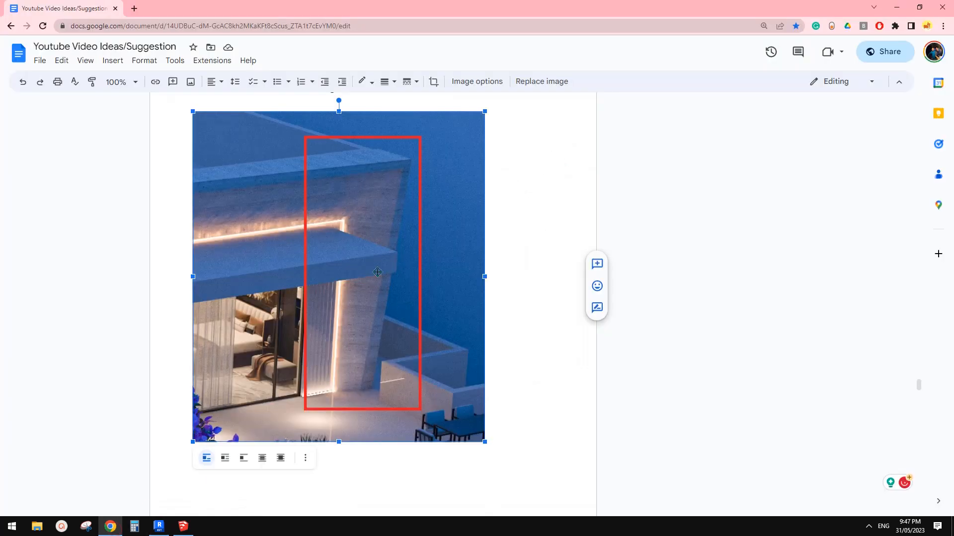
pyautogui.click(159, 526)
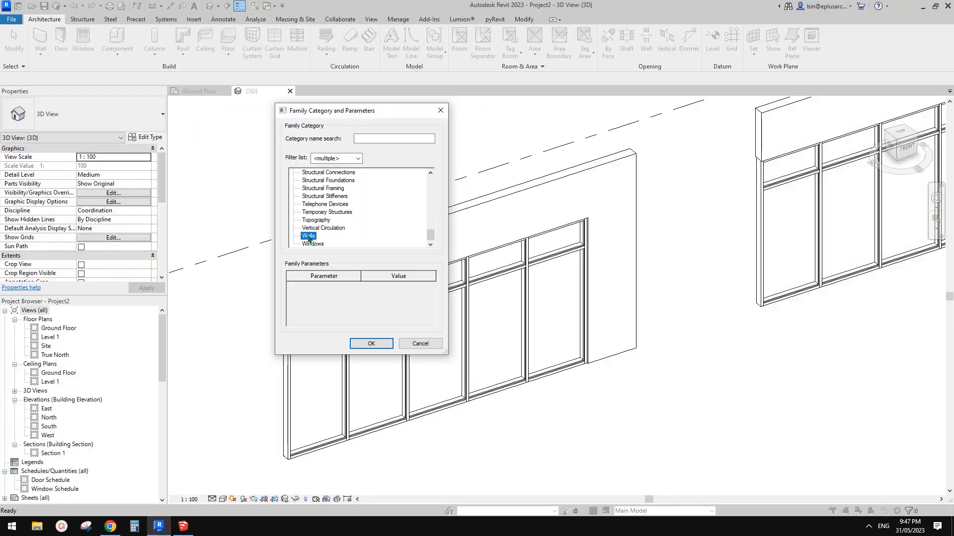
pyautogui.click(370, 344)
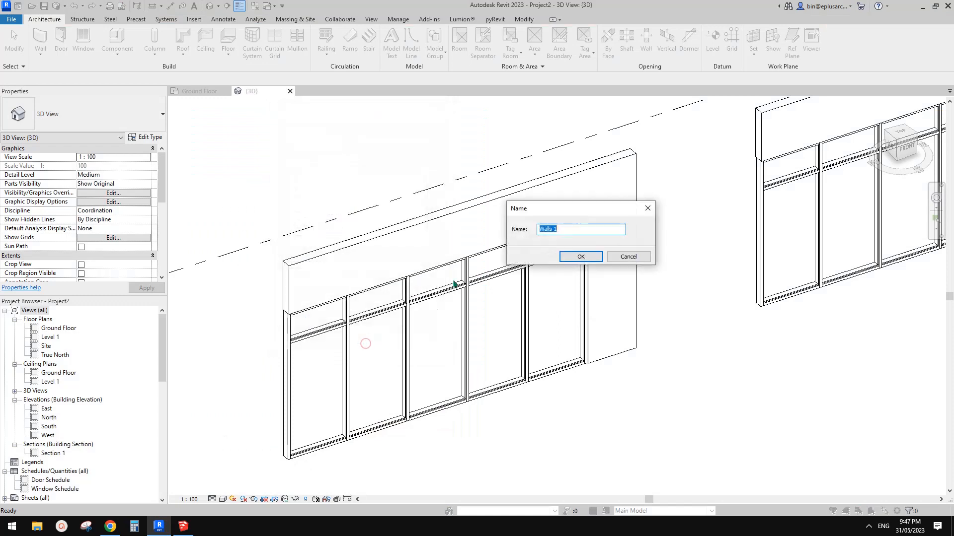
pyautogui.click(582, 257)
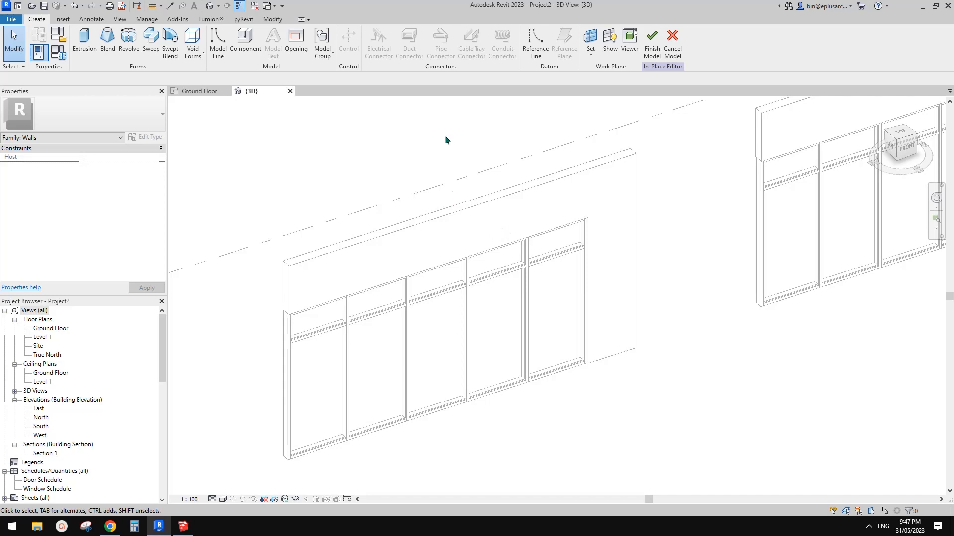
# Review the model object categories in Object Styles and close the dialog without changes
pyautogui.click(147, 19)
pyautogui.click(67, 43)
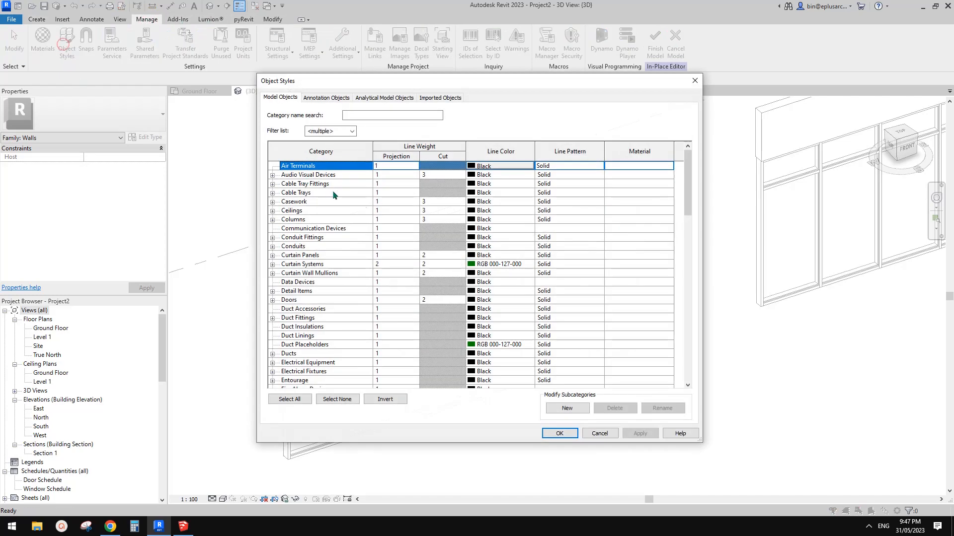
pyautogui.click(694, 80)
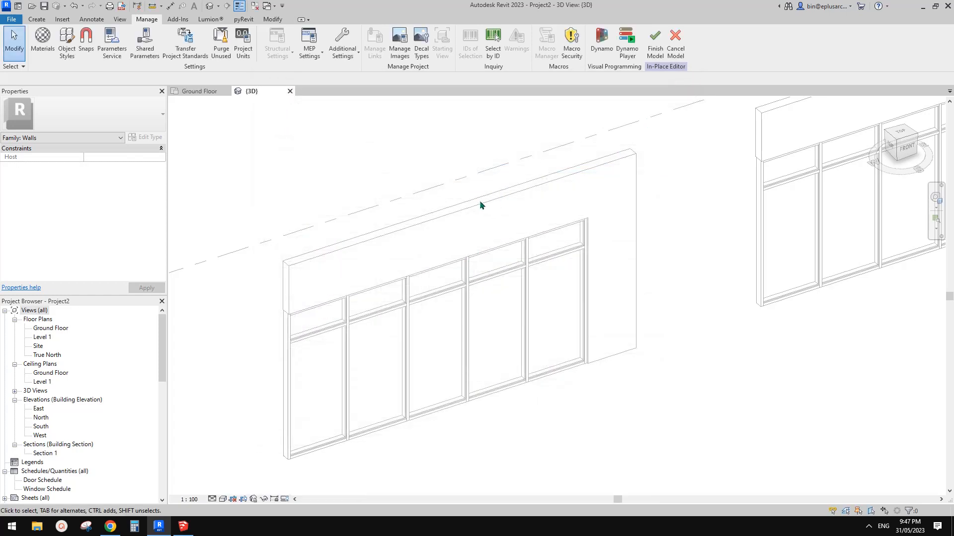
pyautogui.scroll(-1, 482, 231)
pyautogui.scroll(-2, 491, 256)
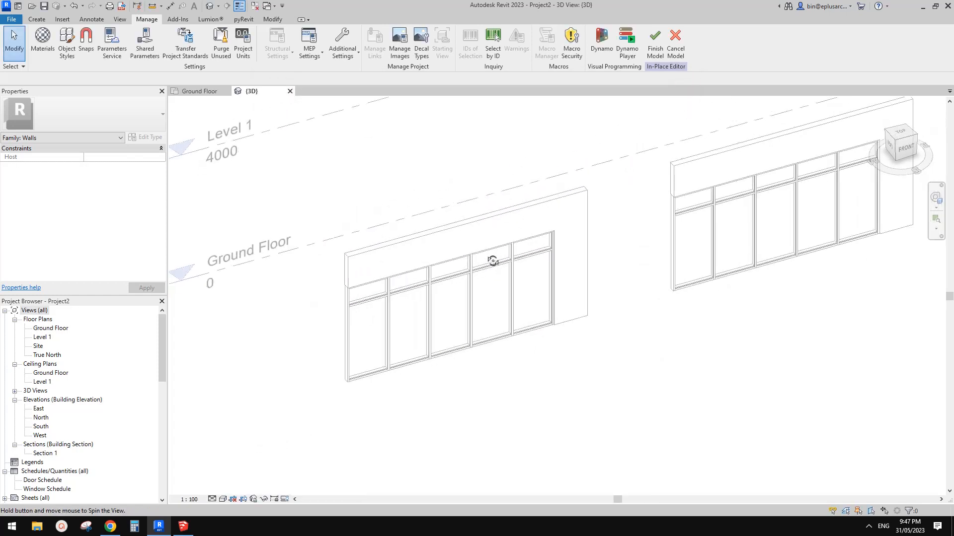
pyautogui.scroll(3, 488, 258)
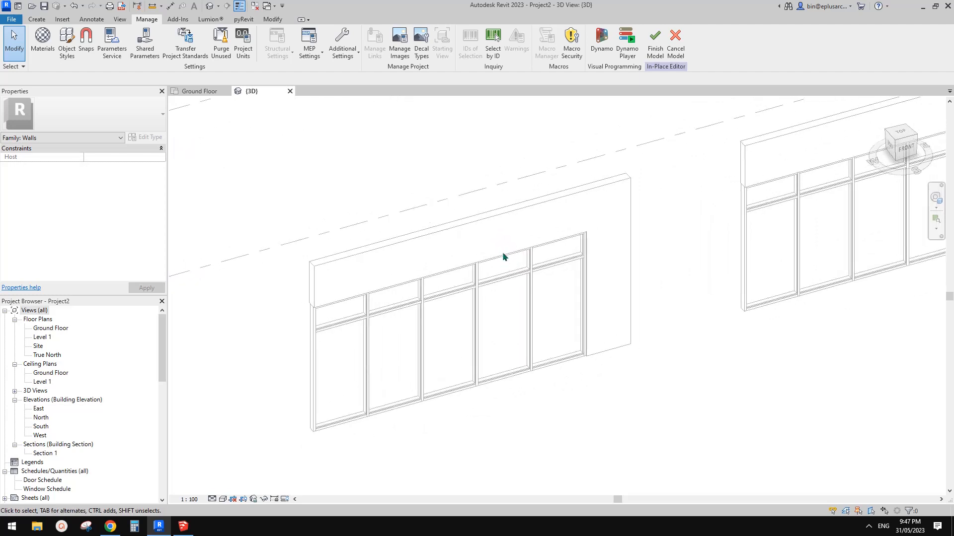
pyautogui.moveTo(498, 255); pyautogui.dragTo(498, 260, button='middle')
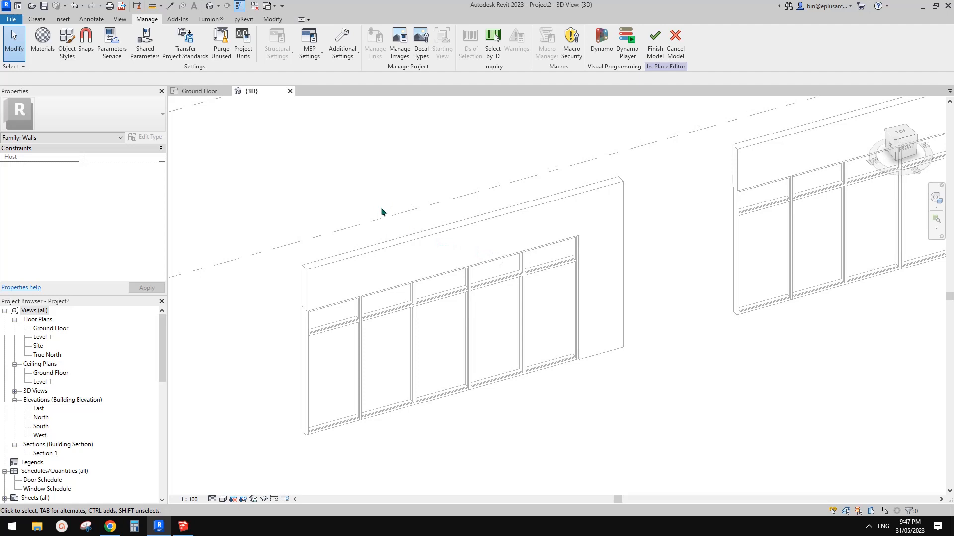
pyautogui.scroll(1, 457, 247)
pyautogui.moveTo(465, 254); pyautogui.dragTo(481, 241, button='middle')
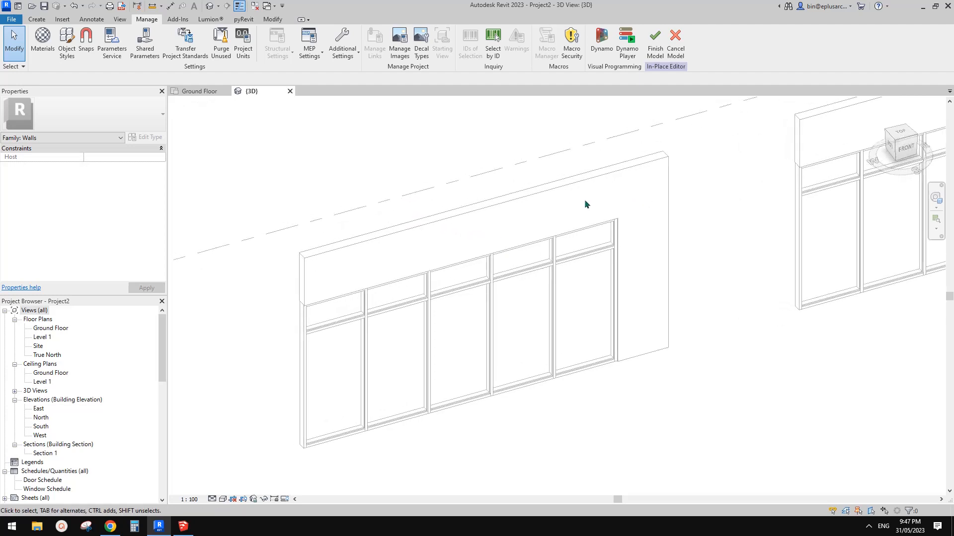
pyautogui.moveTo(557, 196); pyautogui.dragTo(532, 236, button='middle')
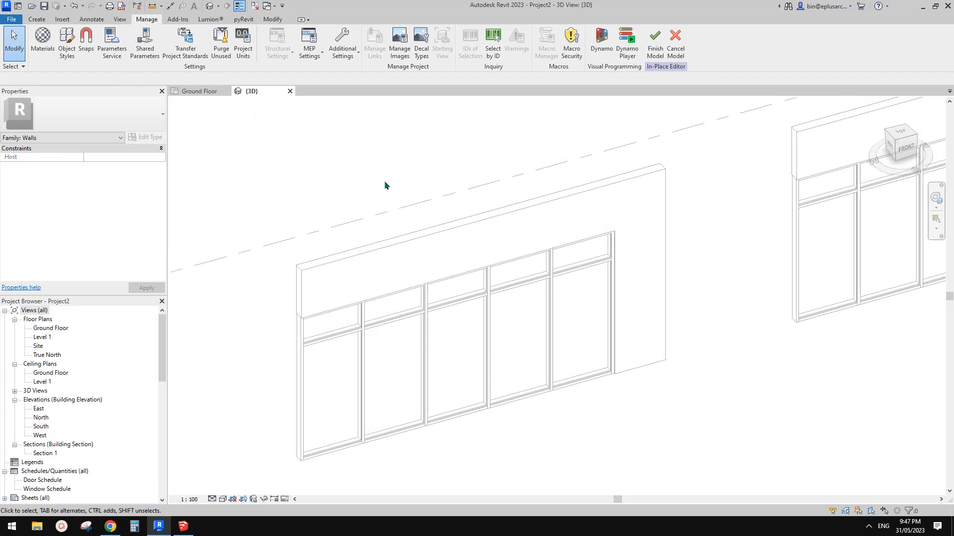
pyautogui.moveTo(384, 182); pyautogui.dragTo(381, 179, button='middle')
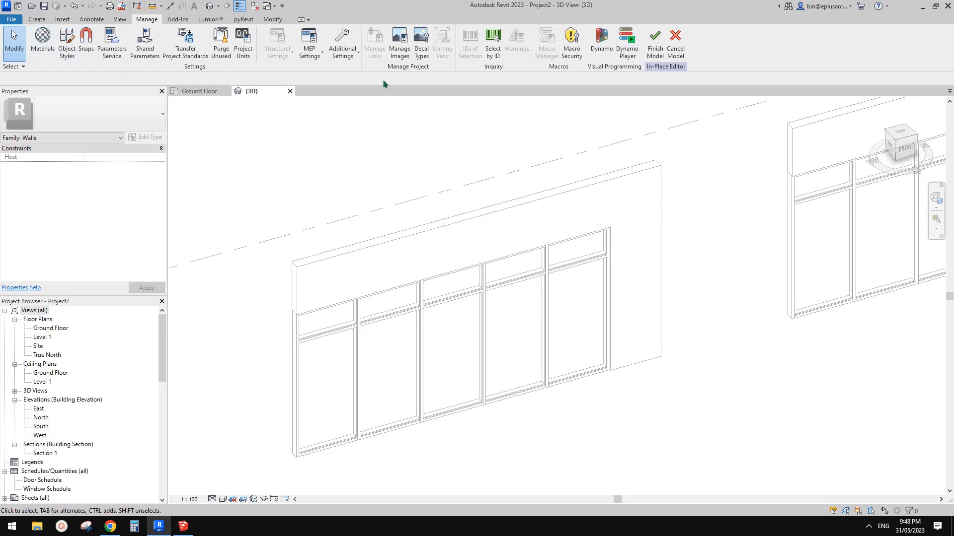
# Start a solid Sweep and pick the first wall's front east vertical edge and front top edge as its path
pyautogui.click(37, 19)
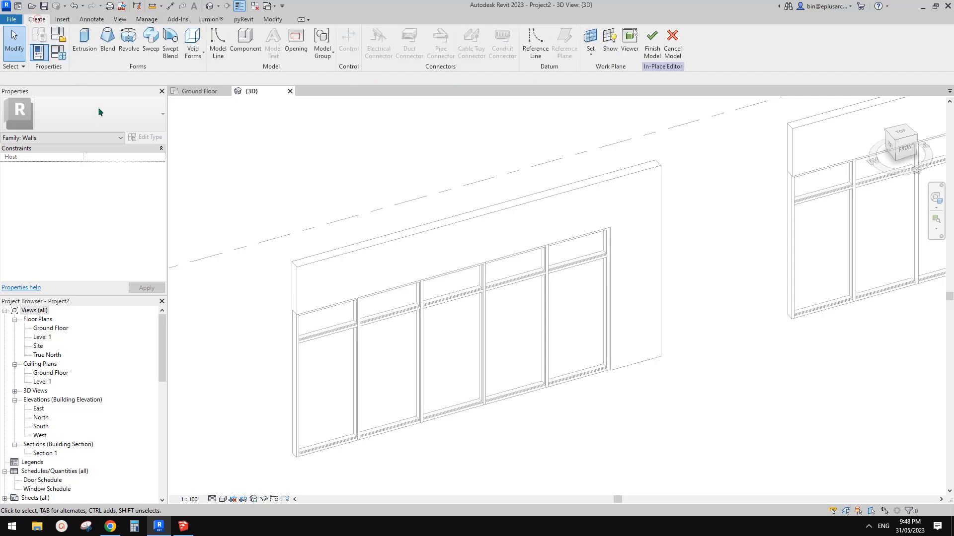
pyautogui.click(152, 49)
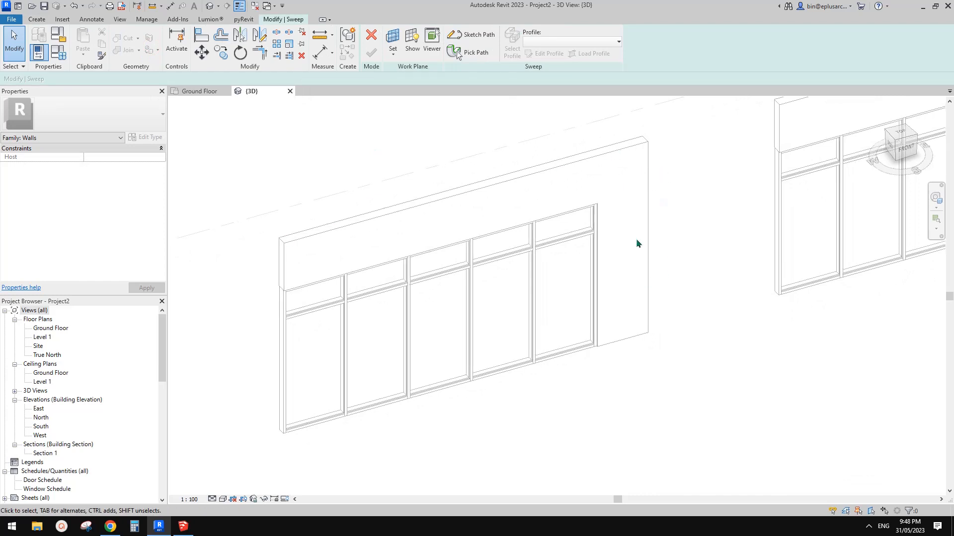
pyautogui.moveTo(632, 217); pyautogui.dragTo(609, 243, button='middle')
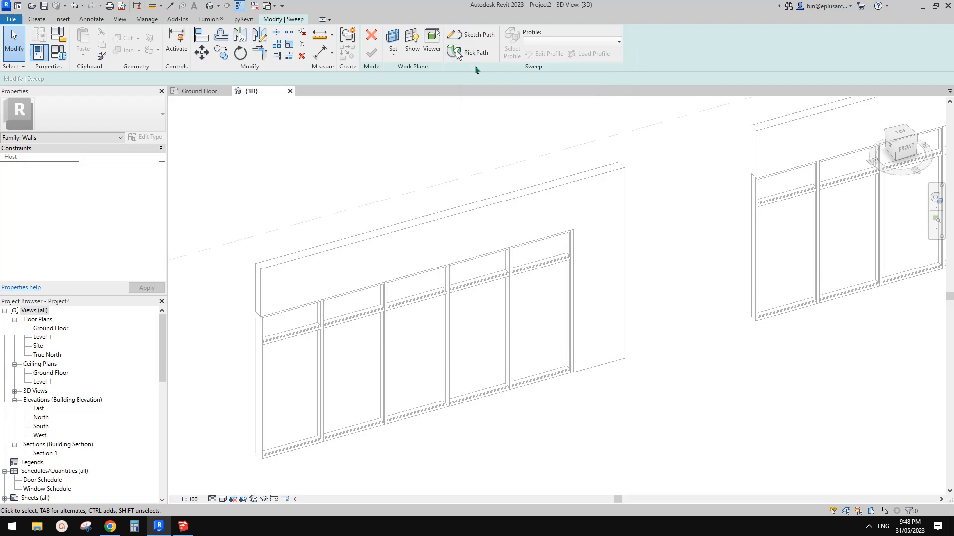
pyautogui.moveTo(543, 175); pyautogui.dragTo(529, 167, button='middle')
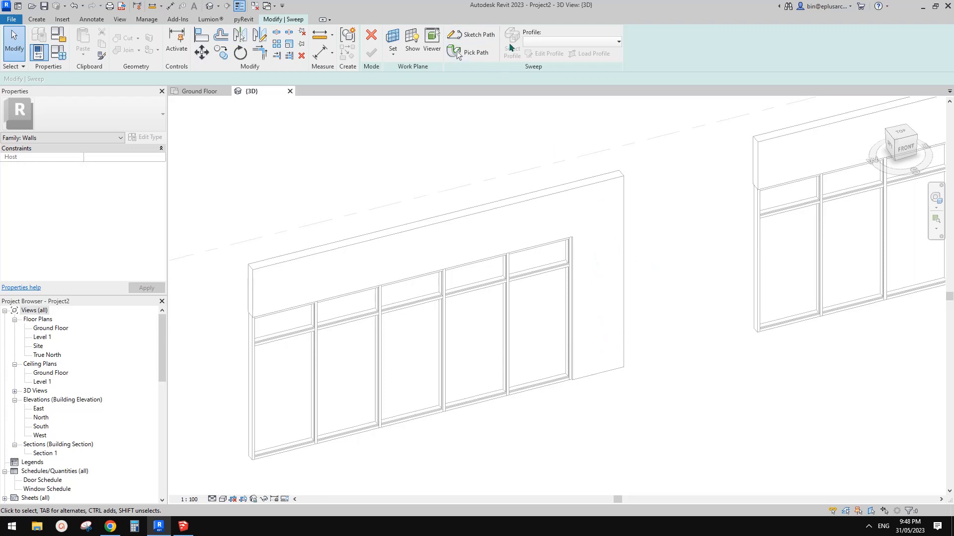
pyautogui.keyDown('shift'); pyautogui.moveTo(643, 238); pyautogui.dragTo(598, 218, button='middle'); pyautogui.keyUp('shift')
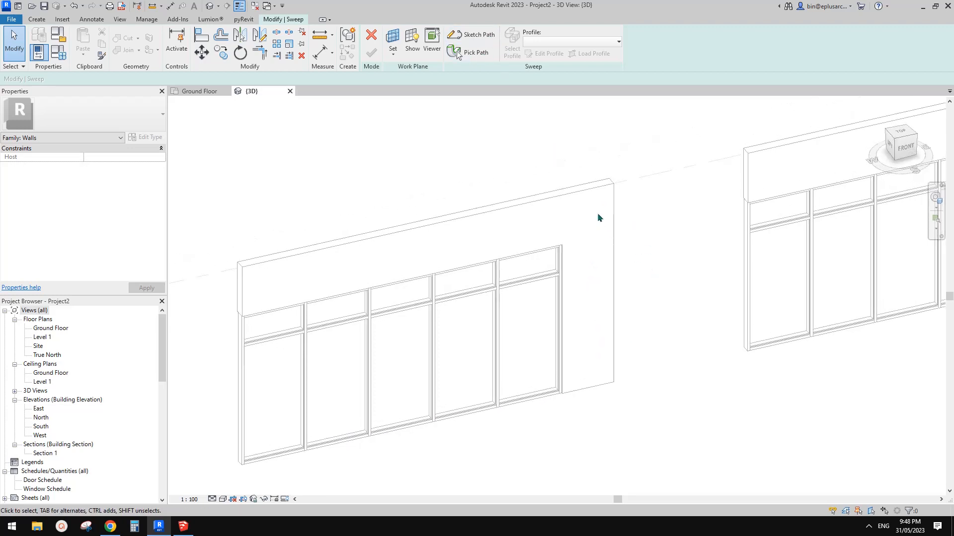
pyautogui.click(475, 55)
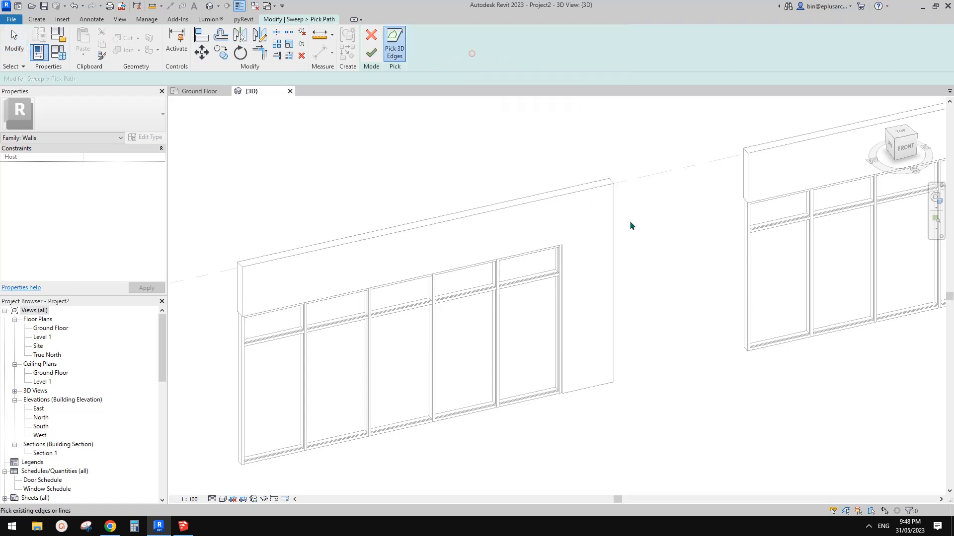
pyautogui.click(615, 247)
pyautogui.click(583, 194)
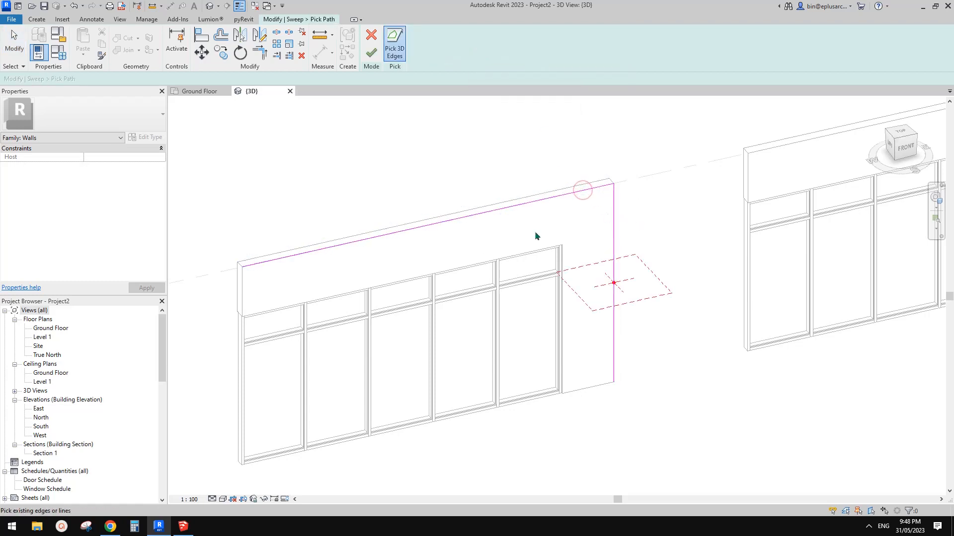
pyautogui.click(371, 53)
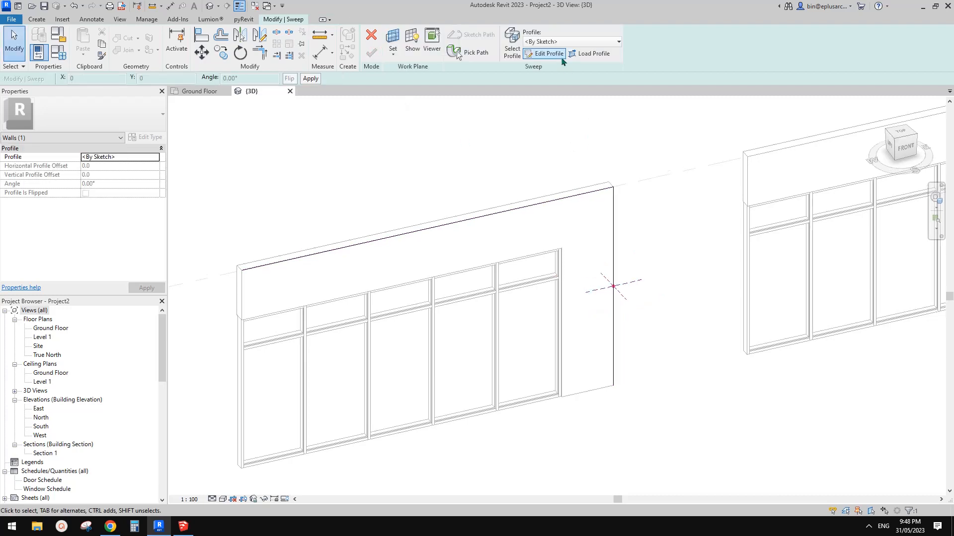
# Sketch a closed four-sided sweep profile: 1000 mm out from the wall edge, 200 mm back west, diagonally to the Storefront's end, and back to the start
pyautogui.click(543, 55)
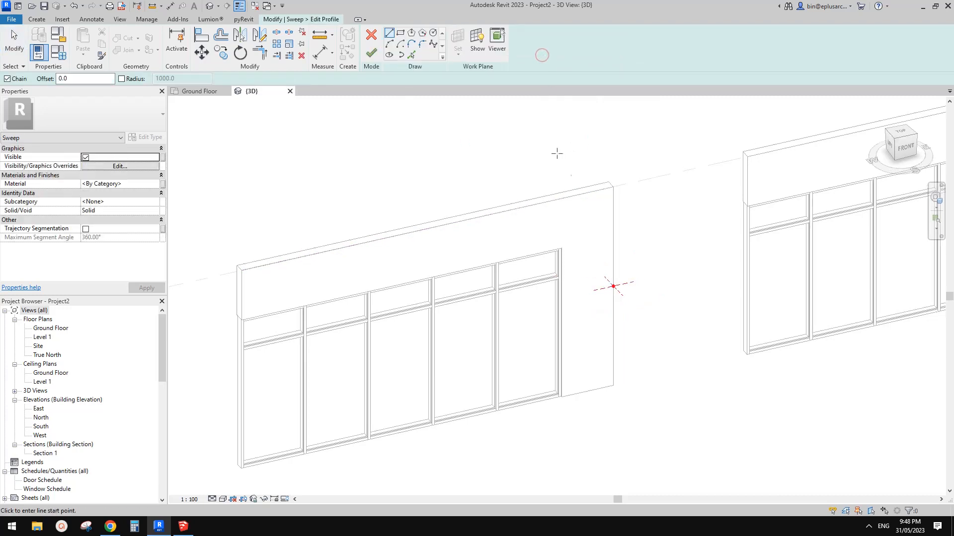
pyautogui.scroll(1, 612, 210)
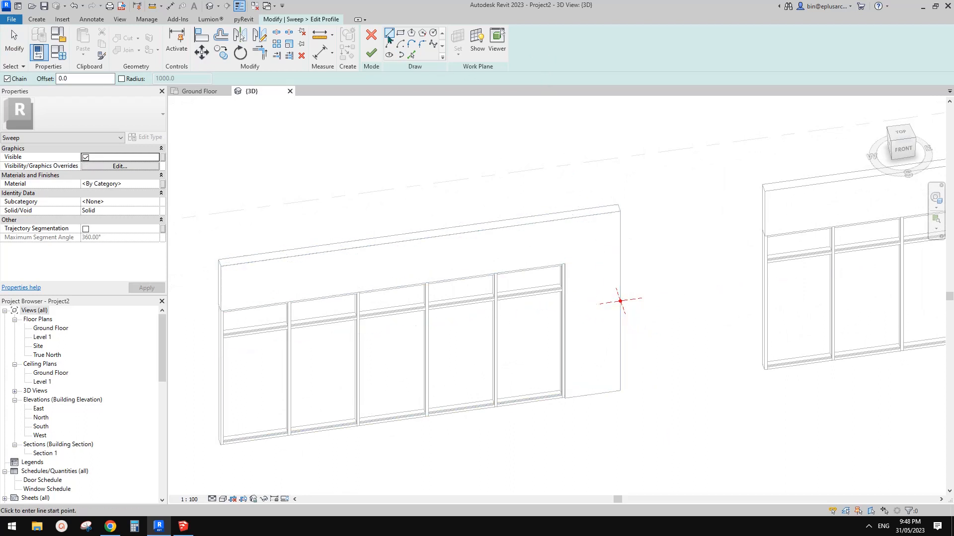
pyautogui.scroll(2, 657, 313)
pyautogui.click(613, 303)
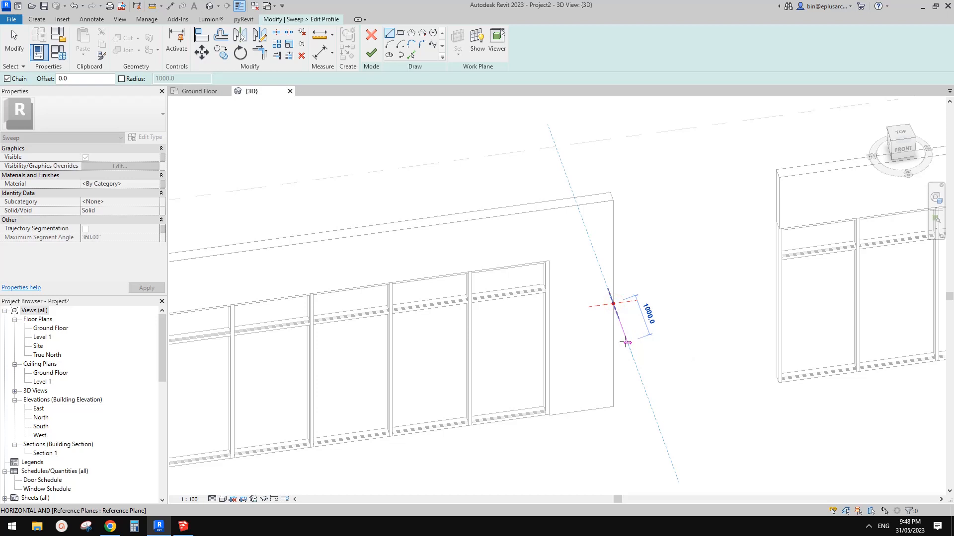
pyautogui.click(625, 339)
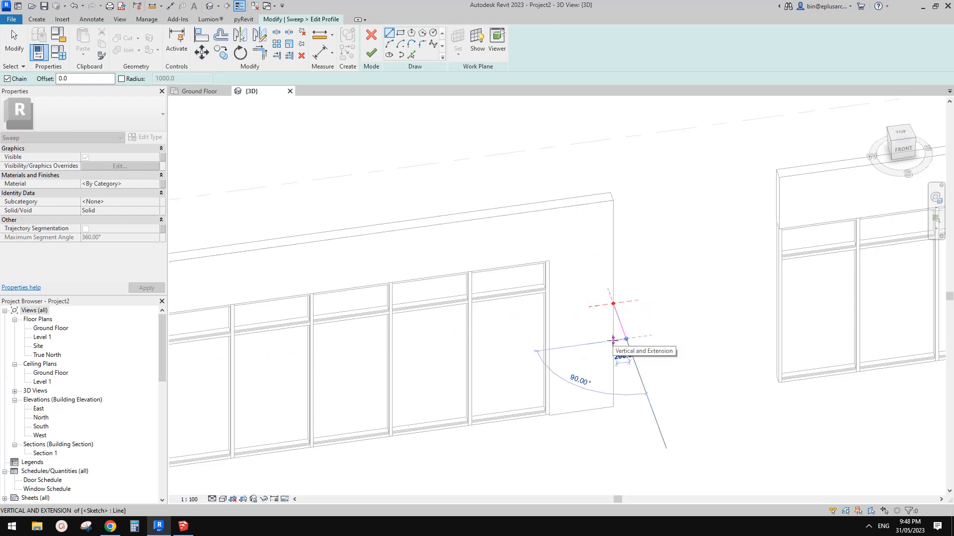
pyautogui.click(613, 340)
pyautogui.scroll(2, 600, 318)
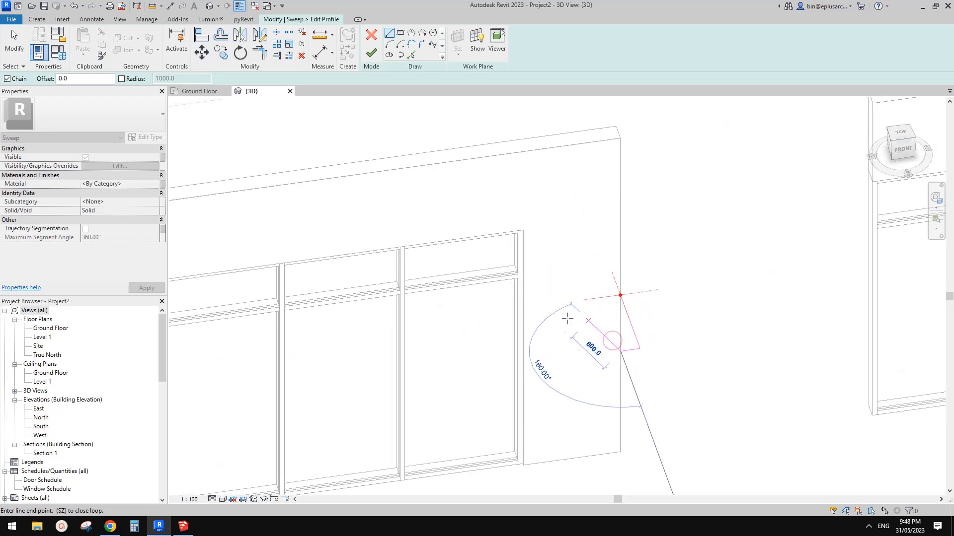
pyautogui.click(524, 308)
pyautogui.click(620, 296)
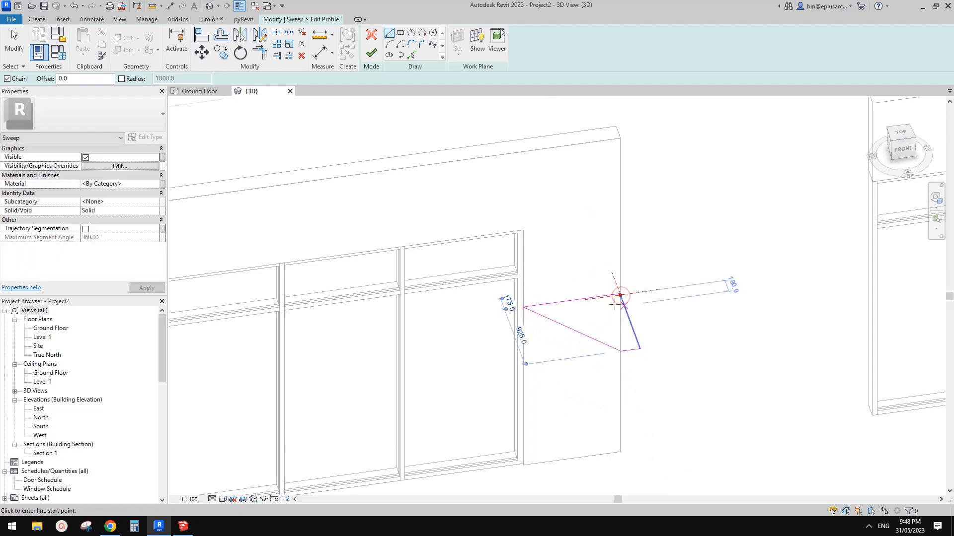
pyautogui.press('Escape')
# Align the profile's wall-side line with the wall's front face
pyautogui.click(581, 300)
pyautogui.scroll(3, 617, 295)
pyautogui.moveTo(626, 294); pyautogui.dragTo(627, 295)
pyautogui.moveTo(487, 342)
pyautogui.keyDown('shift'); pyautogui.mouseDown(button='middle')
pyautogui.moveTo(660, 323)
pyautogui.moveTo(666, 288)
pyautogui.moveTo(570, 320)
pyautogui.mouseUp(button='middle'); pyautogui.keyUp('shift')
pyautogui.press('l')
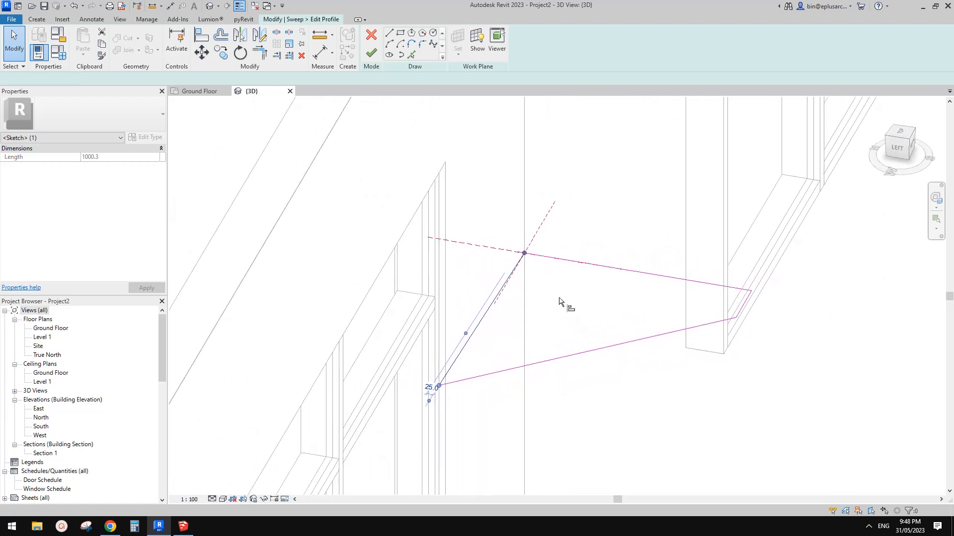
pyautogui.click(514, 267)
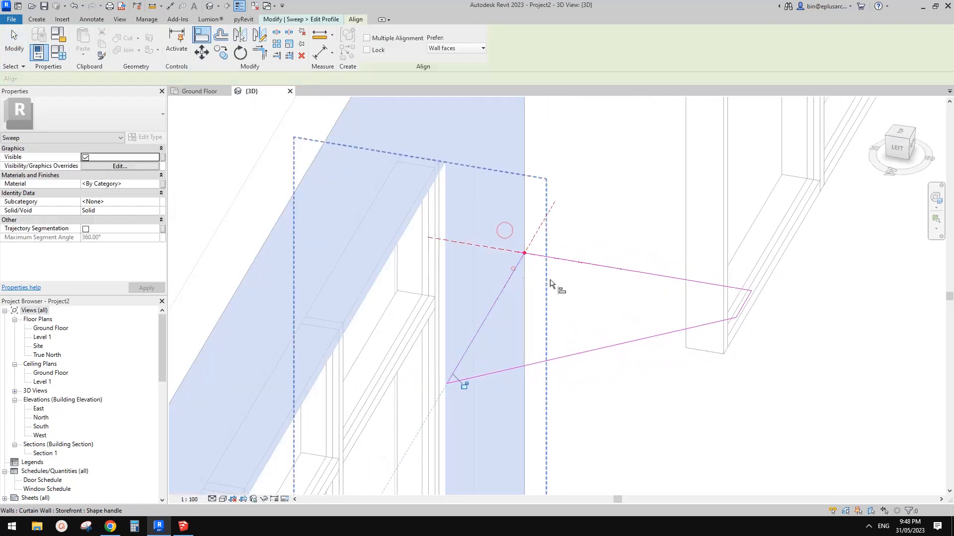
pyautogui.press('Escape')
pyautogui.press('Escape')
pyautogui.keyDown('shift'); pyautogui.moveTo(723, 334); pyautogui.dragTo(615, 340, button='middle'); pyautogui.keyUp('shift')
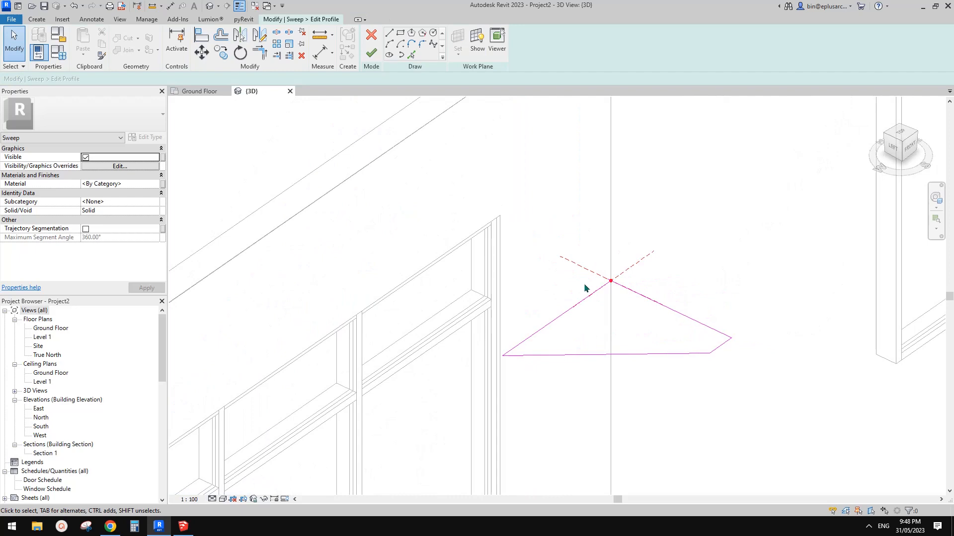
# Try to finish the sweep profile, dismiss the error, and trim the profile lines to a clean corner at the wall edge
pyautogui.click(371, 54)
pyautogui.scroll(-2, 513, 239)
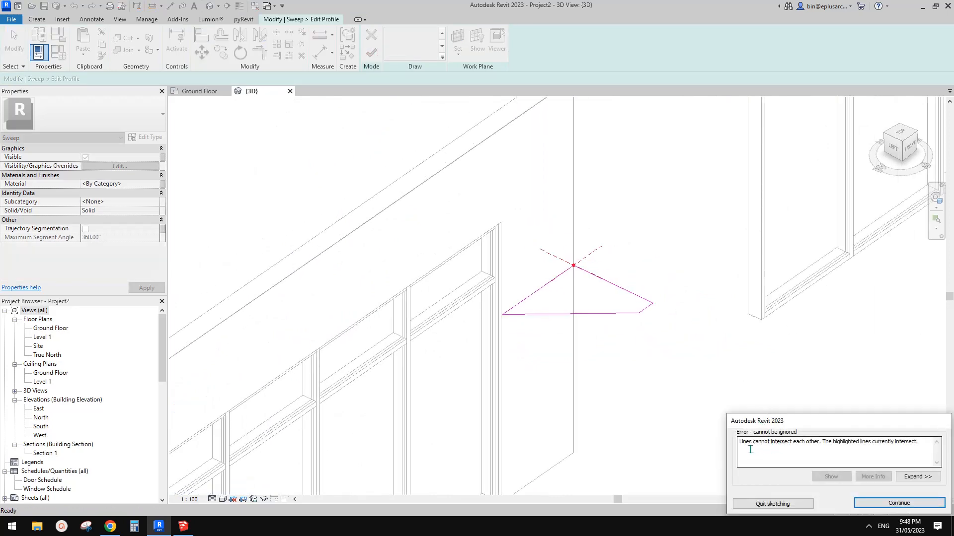
pyautogui.moveTo(644, 353)
pyautogui.keyDown('shift'); pyautogui.mouseDown(button='middle')
pyautogui.moveTo(575, 330)
pyautogui.moveTo(578, 284)
pyautogui.mouseUp(button='middle'); pyautogui.keyUp('shift')
pyautogui.click(888, 503)
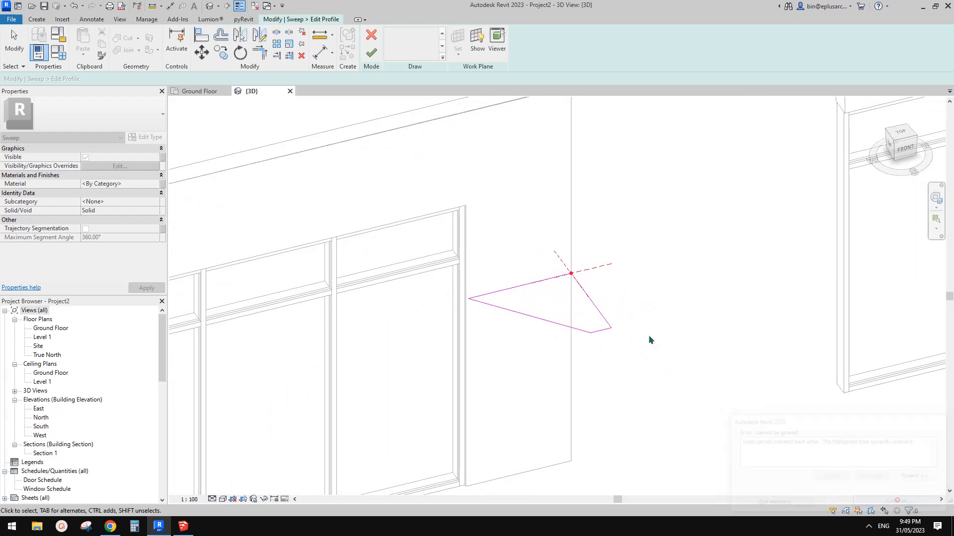
pyautogui.click(605, 321)
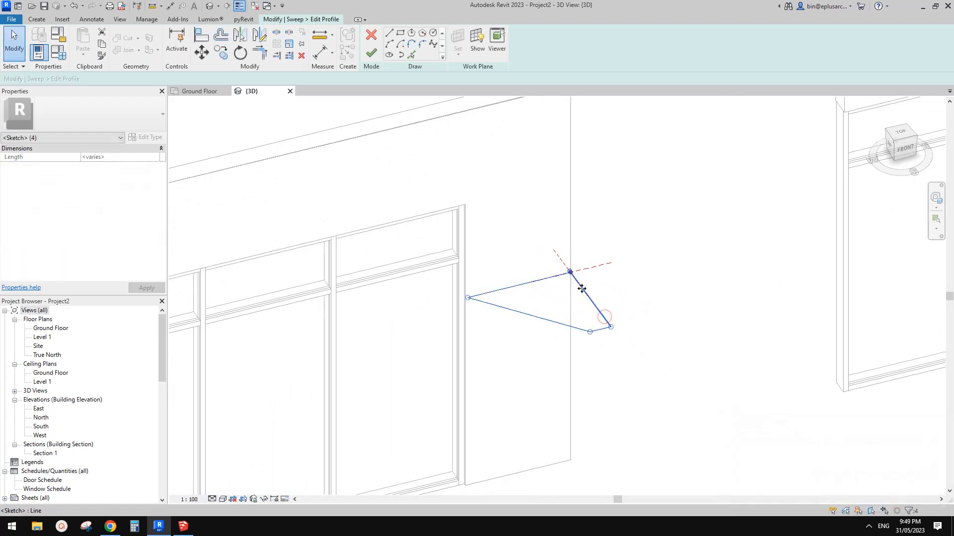
pyautogui.scroll(4, 582, 288)
pyautogui.press('t')
pyautogui.press('r')
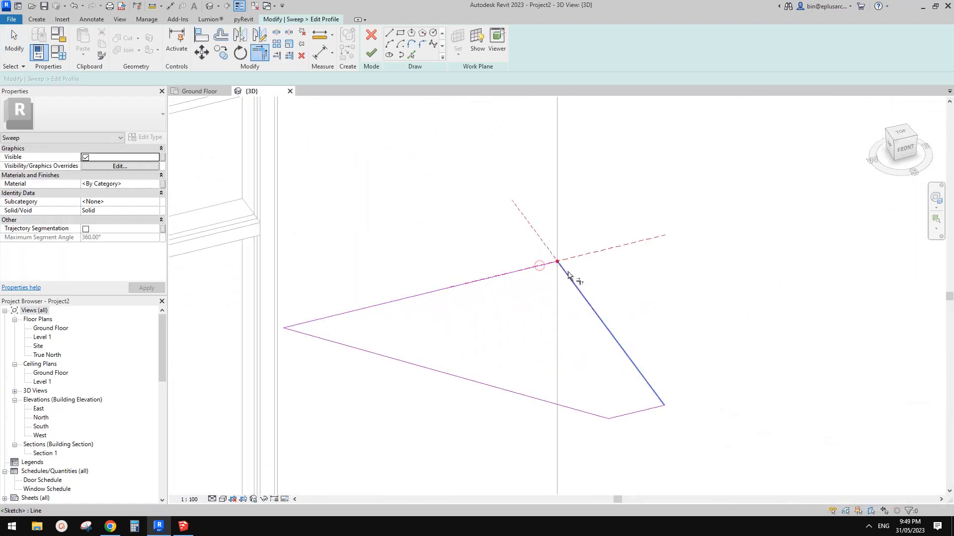
pyautogui.press('Escape')
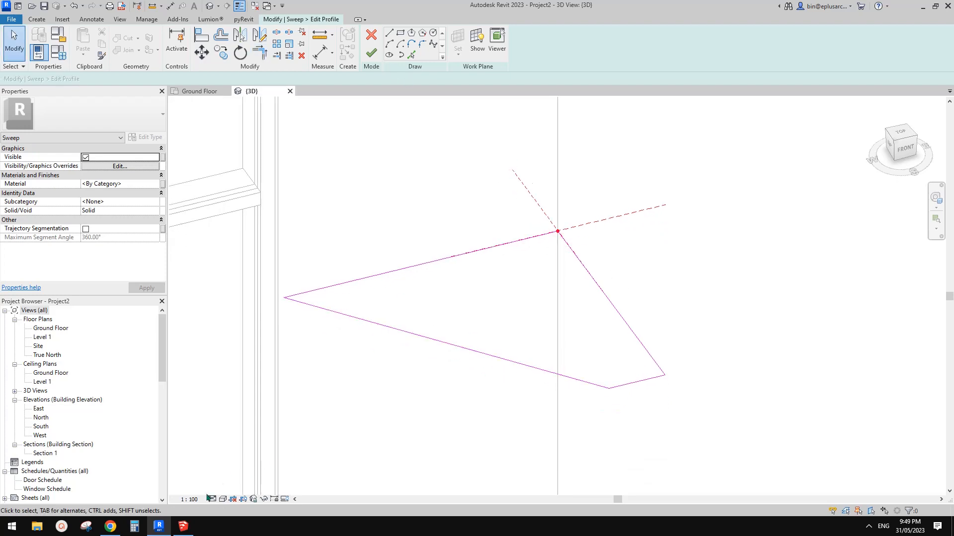
# Turn off thin lines and set the 3D view scale to 1:50 to check the profile's line ends
pyautogui.moveTo(349, 407); pyautogui.dragTo(347, 385, button='middle')
pyautogui.press('l')
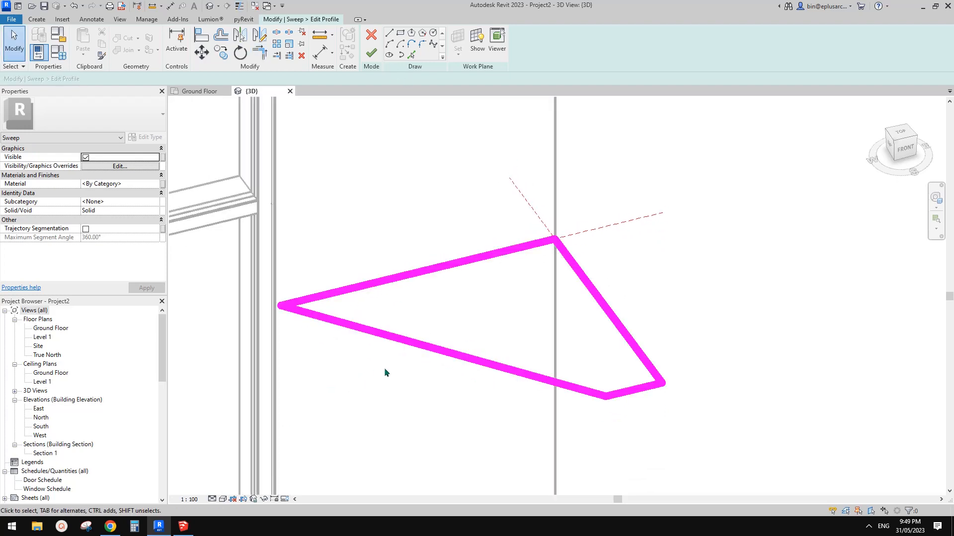
pyautogui.click(189, 499)
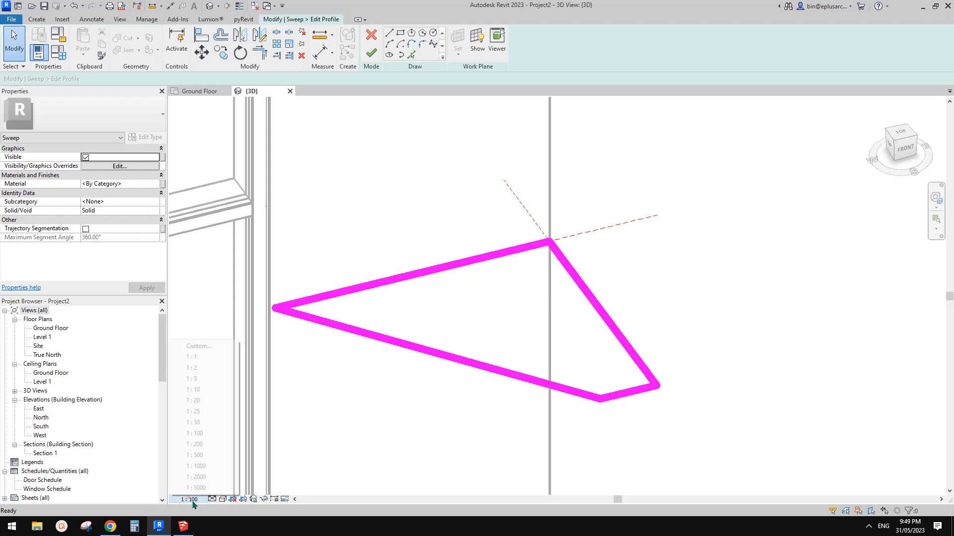
pyautogui.click(199, 401)
pyautogui.scroll(-1, 607, 318)
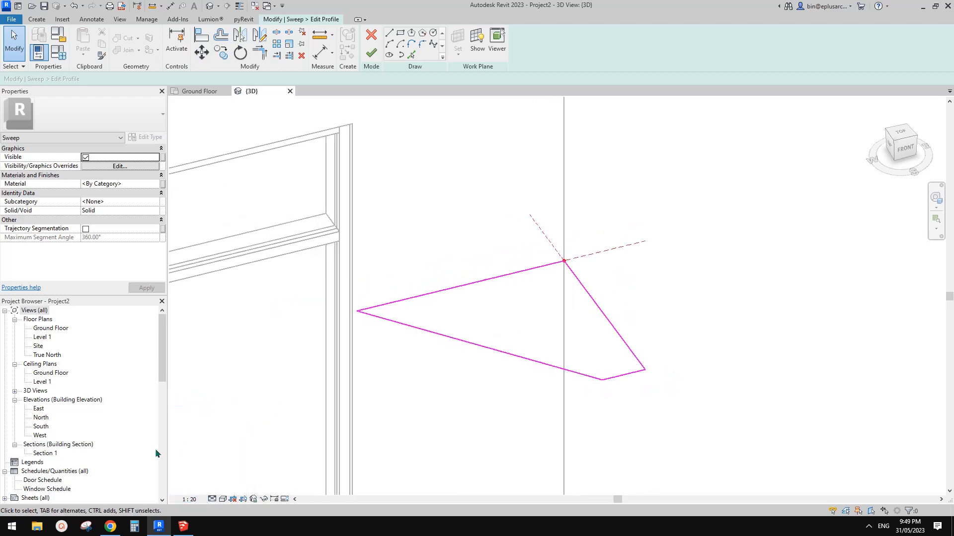
pyautogui.click(196, 500)
pyautogui.click(209, 423)
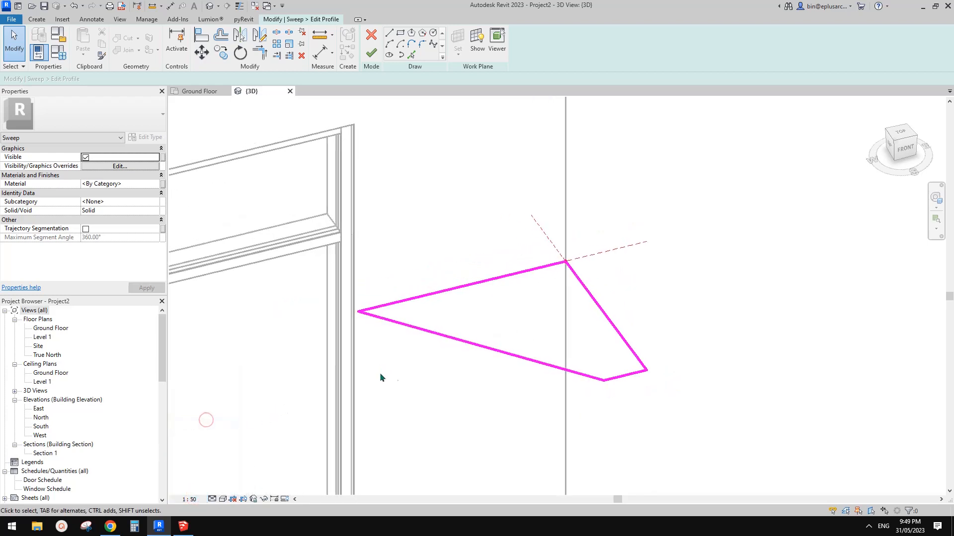
pyautogui.scroll(1, 517, 293)
pyautogui.moveTo(517, 293); pyautogui.dragTo(524, 285, button='middle')
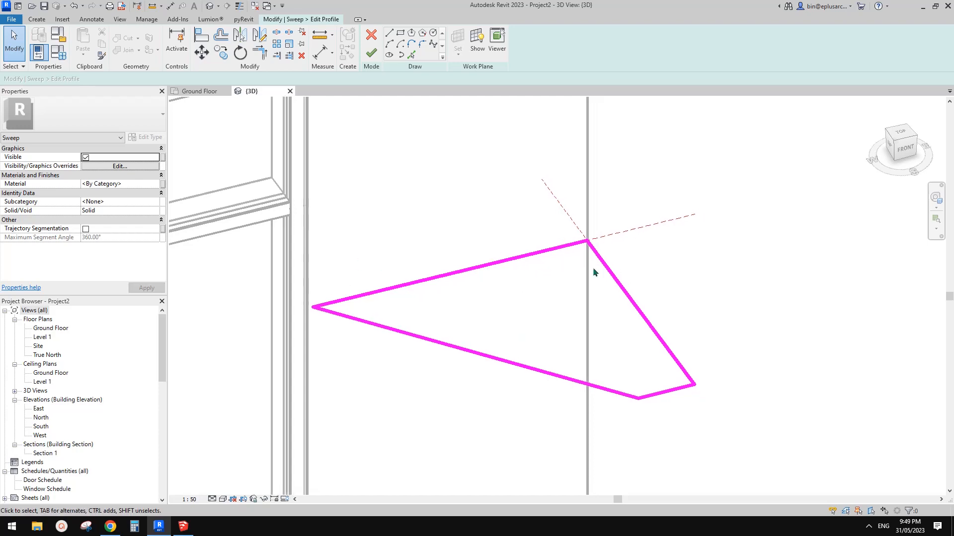
# Finish the sweep profile and complete the solid Sweep around the first wall's side and top
pyautogui.scroll(-1, 592, 267)
pyautogui.click(374, 53)
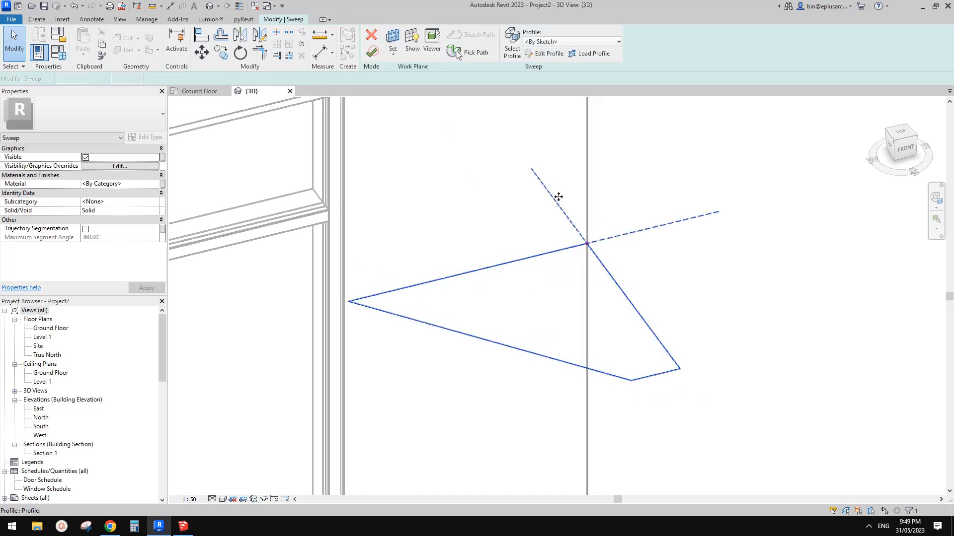
pyautogui.scroll(-4, 527, 226)
pyautogui.click(370, 52)
pyautogui.scroll(-5, 606, 303)
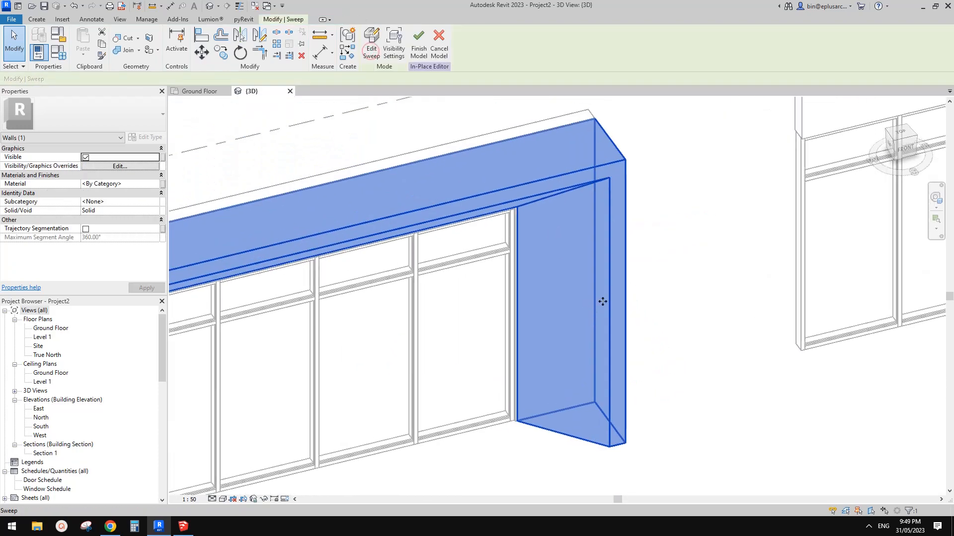
pyautogui.press('Escape')
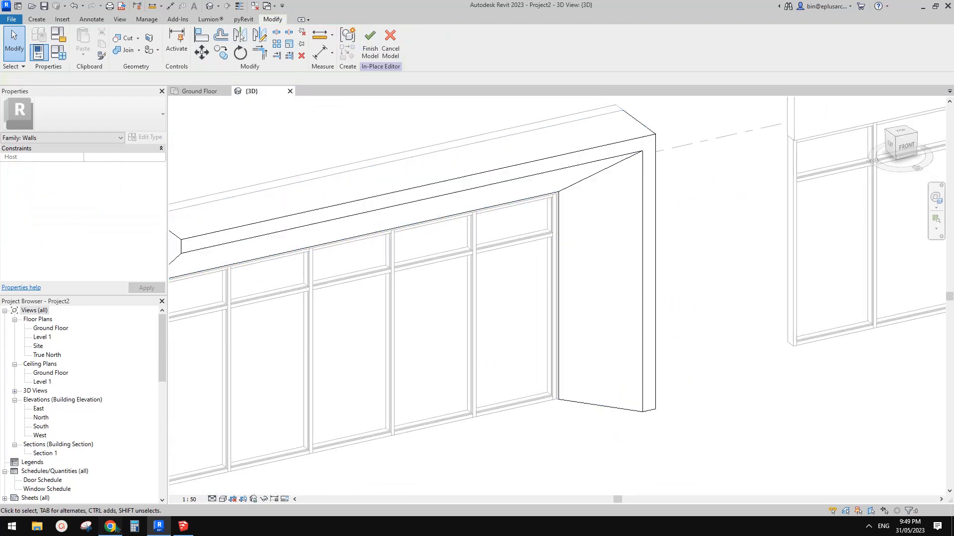
# Switch to the reference image in the browser to study the slanted side, and return to Revit to compare the frame
pyautogui.click(116, 530)
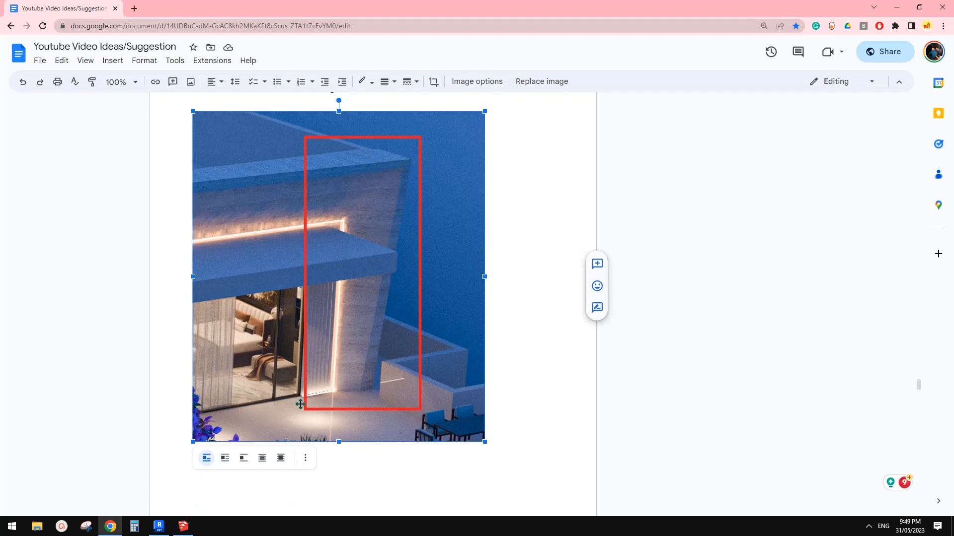
pyautogui.click(159, 527)
pyautogui.keyDown('shift'); pyautogui.moveTo(544, 353); pyautogui.dragTo(530, 234, button='middle'); pyautogui.keyUp('shift')
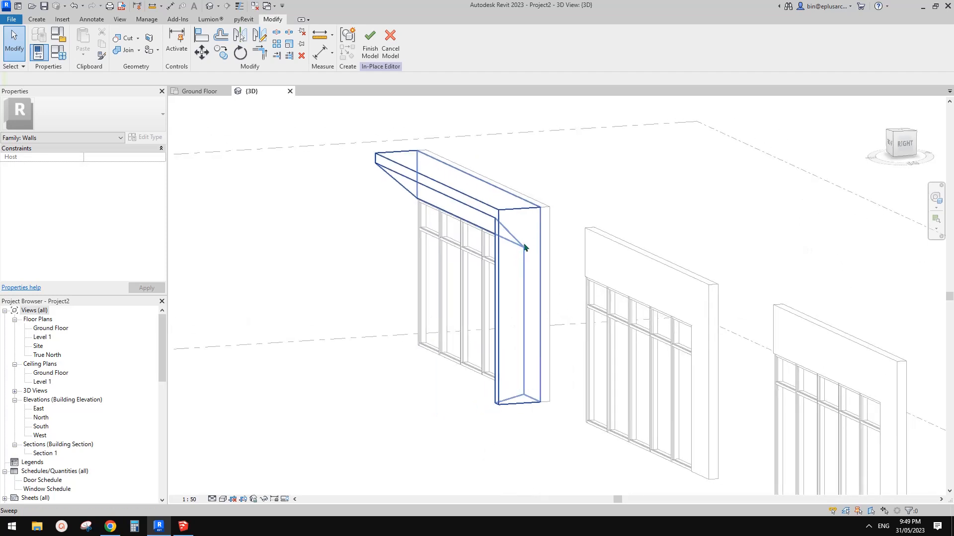
pyautogui.moveTo(527, 292); pyautogui.dragTo(558, 253, button='middle')
pyautogui.scroll(1, 532, 284)
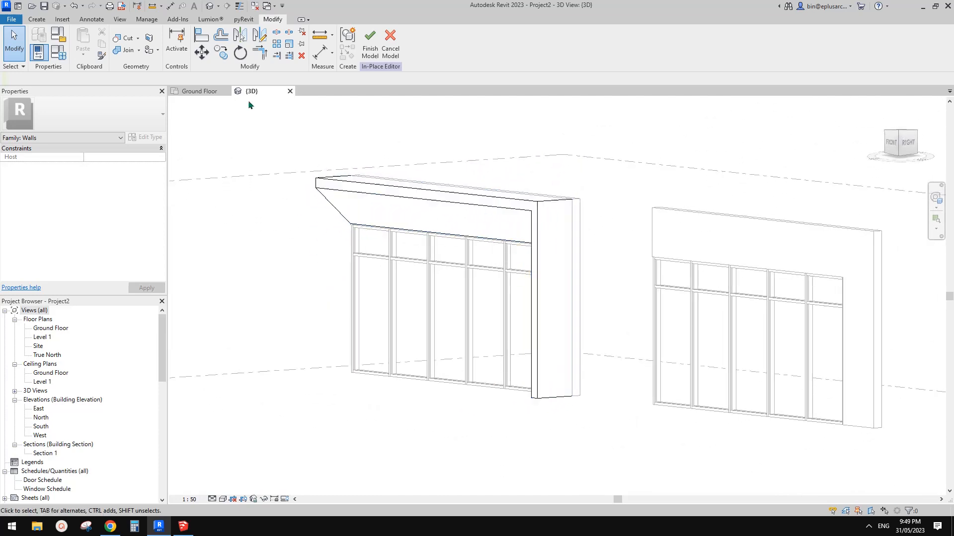
# Start a Void Extrusion and pick the sweep's outer side face as its work plane
pyautogui.click(39, 21)
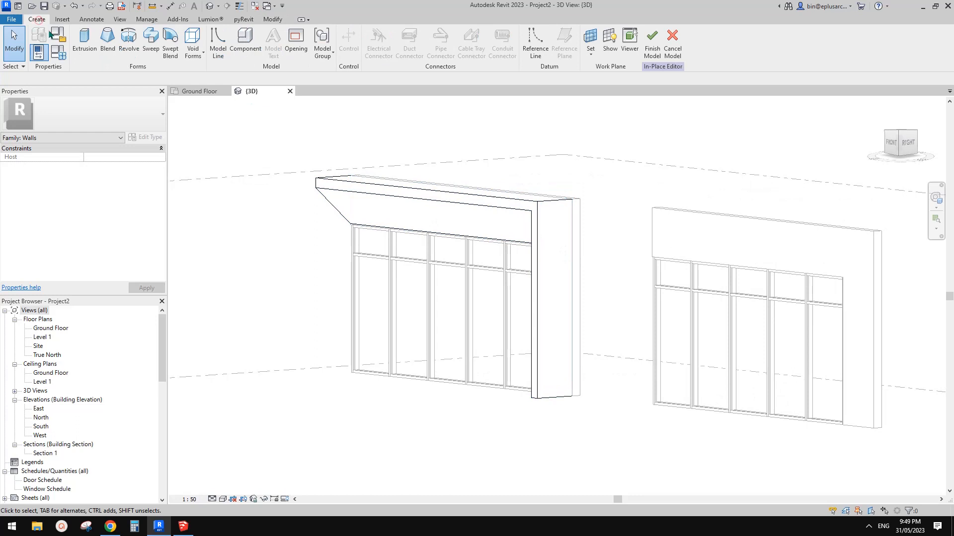
pyautogui.click(190, 43)
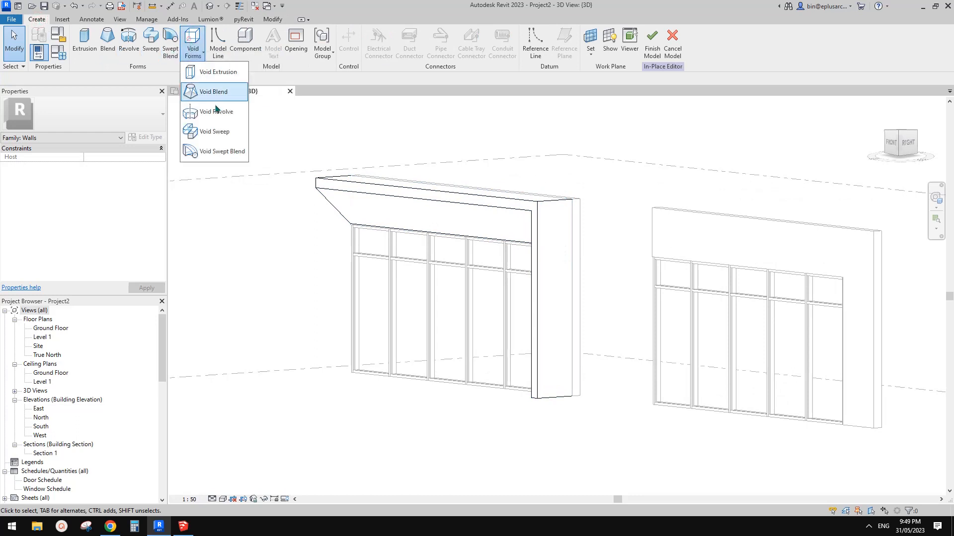
pyautogui.click(215, 73)
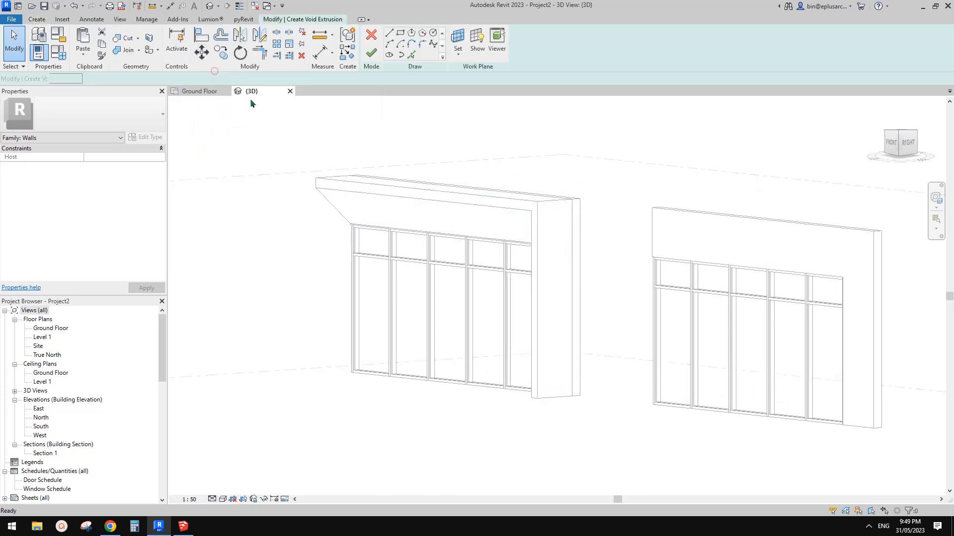
pyautogui.click(457, 40)
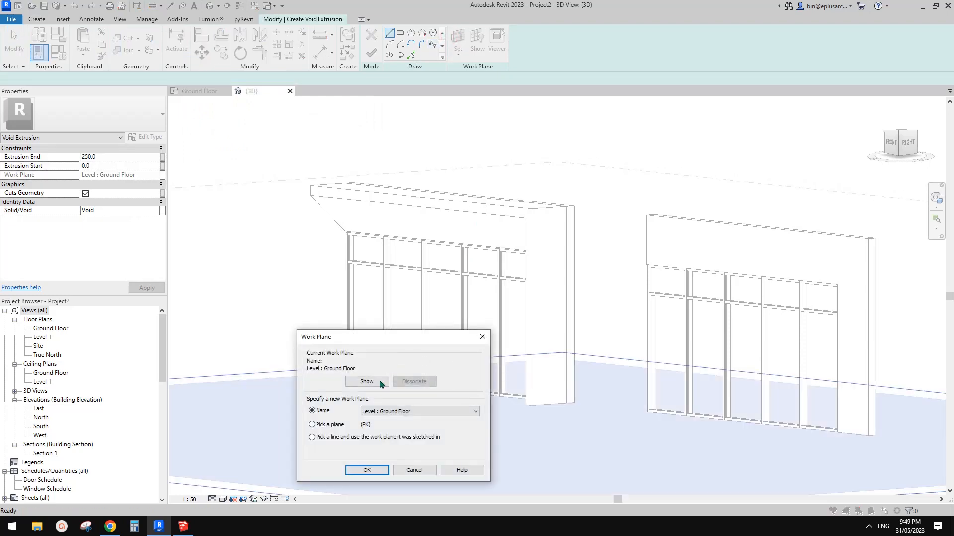
pyautogui.click(372, 472)
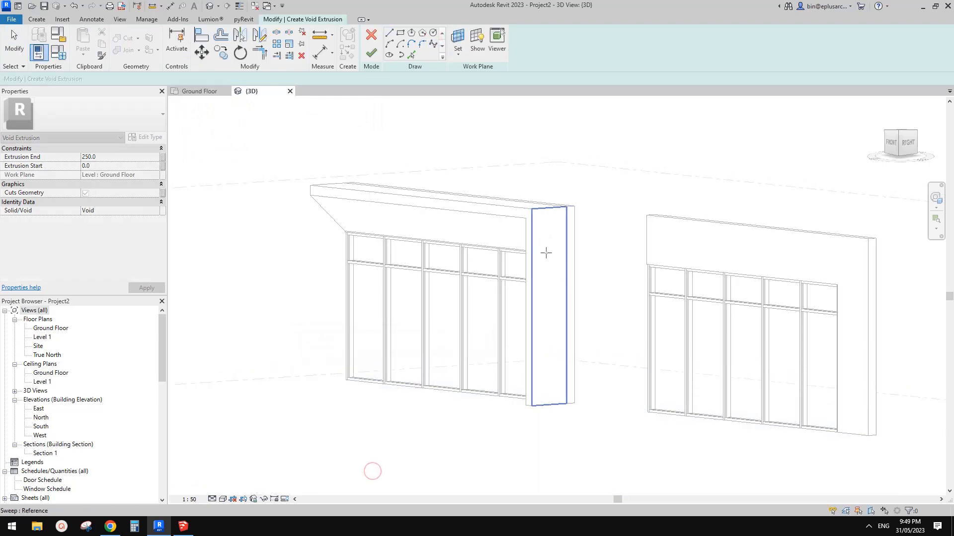
pyautogui.click(551, 249)
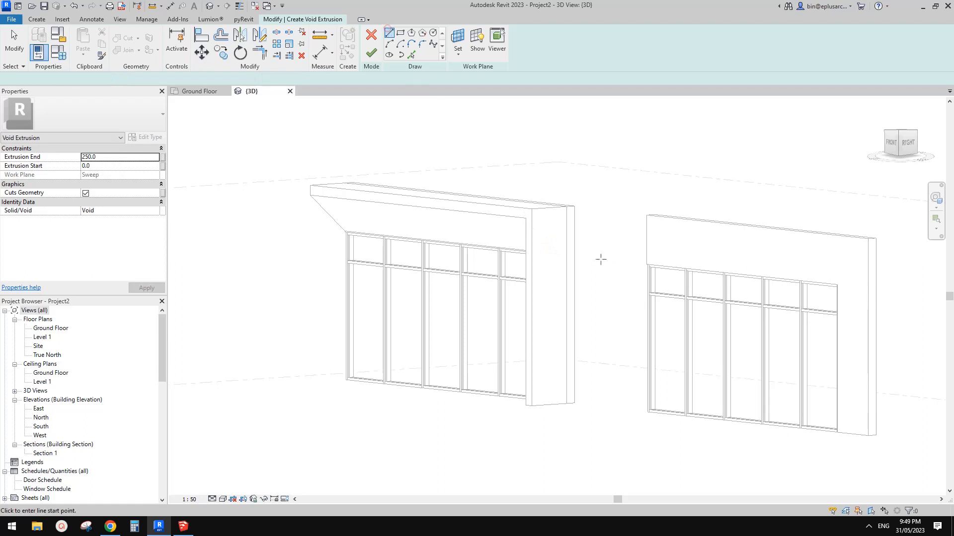
# Sketch a closed triangle from the frame's front top corner: about 4050 mm down at 9° to the base, to the front bottom corner, and back up
pyautogui.keyDown('shift'); pyautogui.moveTo(602, 258); pyautogui.dragTo(486, 223, button='middle'); pyautogui.keyUp('shift')
pyautogui.click(478, 211)
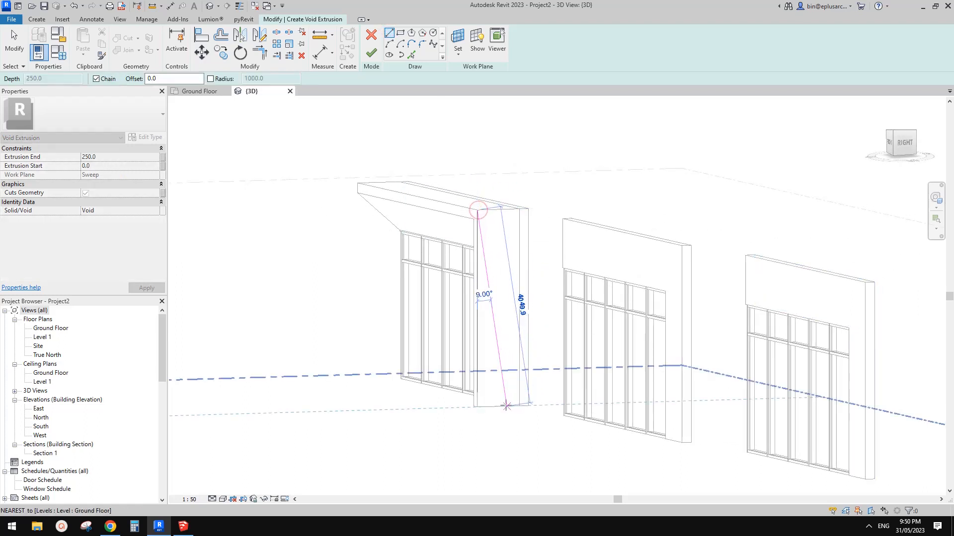
pyautogui.keyDown('shift'); pyautogui.moveTo(505, 407); pyautogui.dragTo(457, 419, button='middle'); pyautogui.keyUp('shift')
pyautogui.scroll(5, 458, 420)
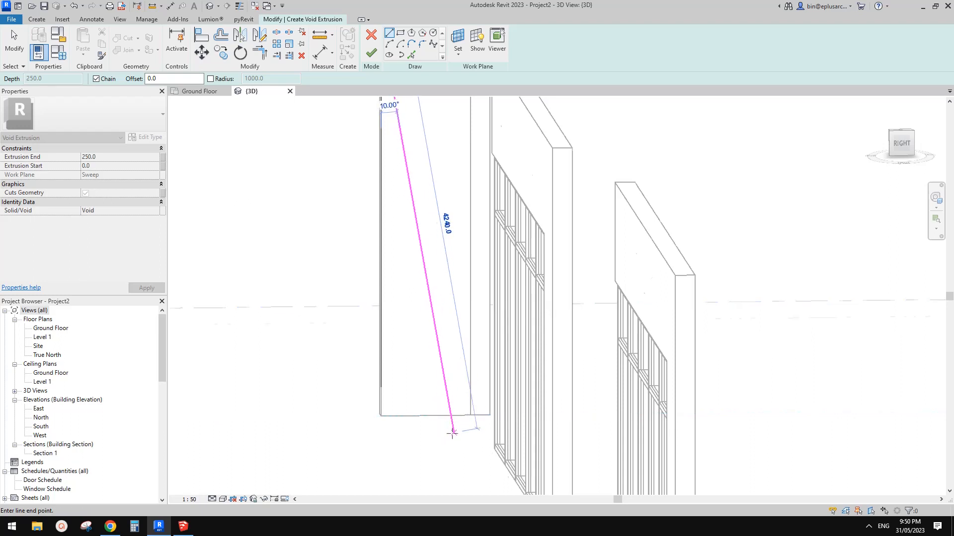
pyautogui.scroll(-2, 502, 339)
pyautogui.moveTo(503, 338)
pyautogui.keyDown('shift'); pyautogui.mouseDown(button='middle')
pyautogui.moveTo(506, 303)
pyautogui.moveTo(494, 309)
pyautogui.moveTo(504, 313)
pyautogui.moveTo(495, 287)
pyautogui.mouseUp(button='middle'); pyautogui.keyUp('shift')
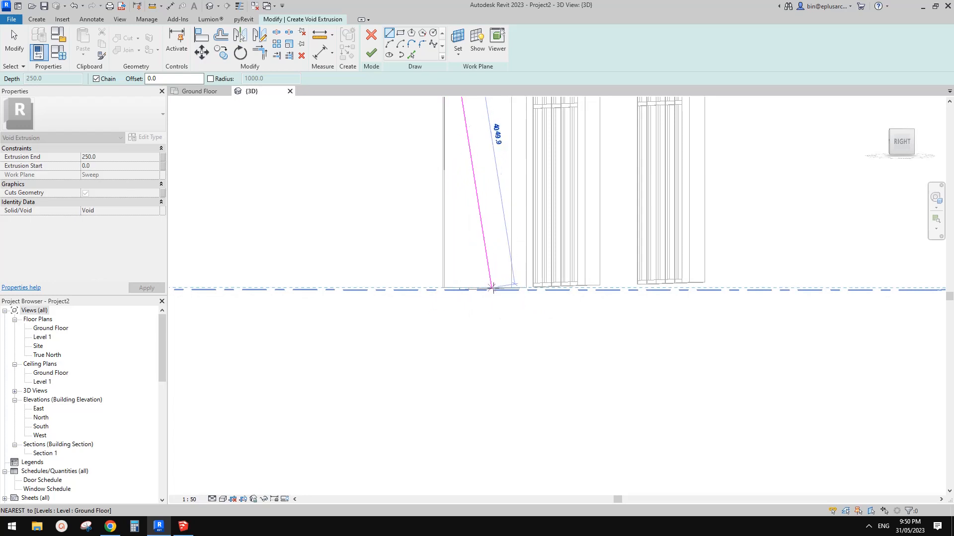
pyautogui.click(492, 288)
pyautogui.keyDown('shift'); pyautogui.moveTo(493, 323); pyautogui.dragTo(508, 329, button='middle'); pyautogui.keyUp('shift')
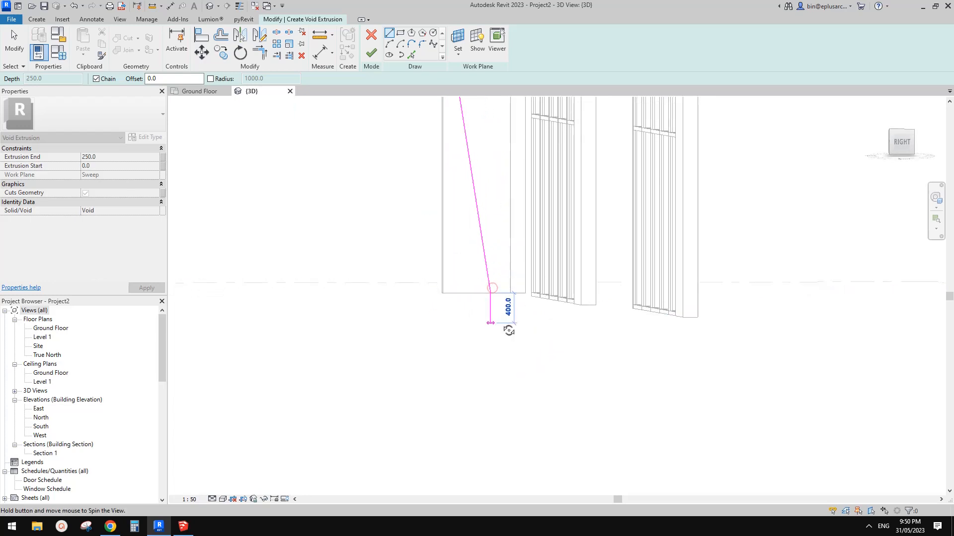
pyautogui.scroll(-2, 417, 304)
pyautogui.moveTo(417, 304); pyautogui.dragTo(451, 328, button='middle')
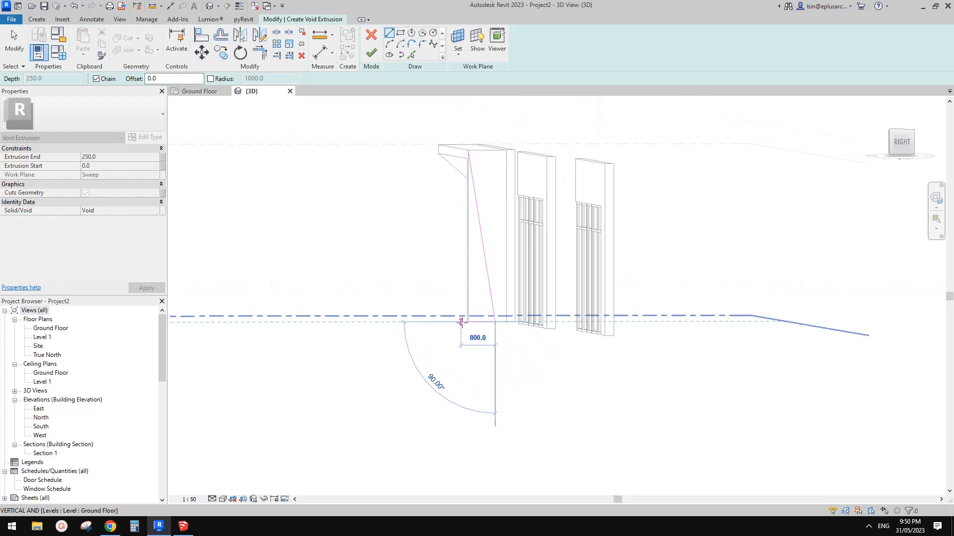
pyautogui.click(467, 322)
pyautogui.click(468, 150)
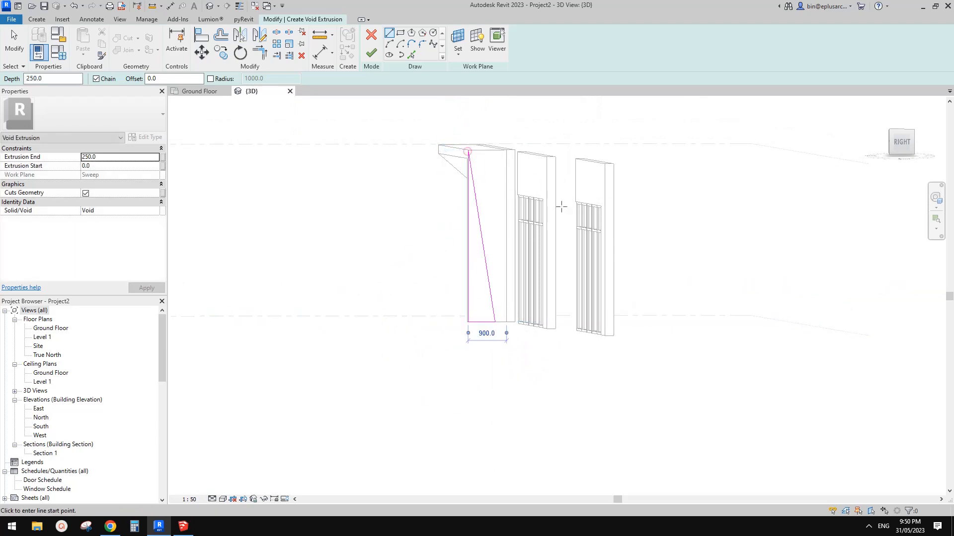
# Finish the void extrusion and stretch it across the whole frame, with its end at about 7859 mm and start at about -812 mm
pyautogui.keyDown('shift'); pyautogui.moveTo(468, 237); pyautogui.dragTo(502, 233, button='middle'); pyautogui.keyUp('shift')
pyautogui.click(372, 53)
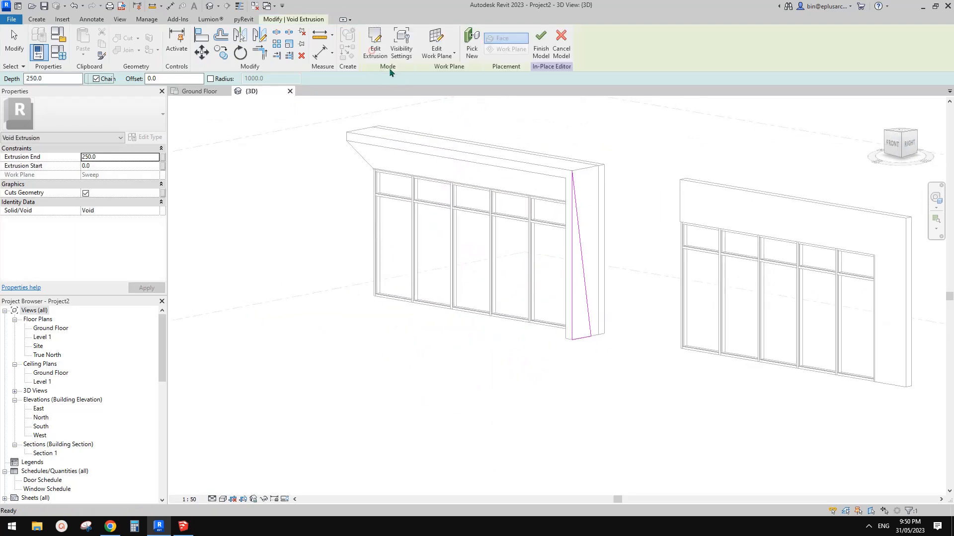
pyautogui.moveTo(586, 253); pyautogui.dragTo(249, 219)
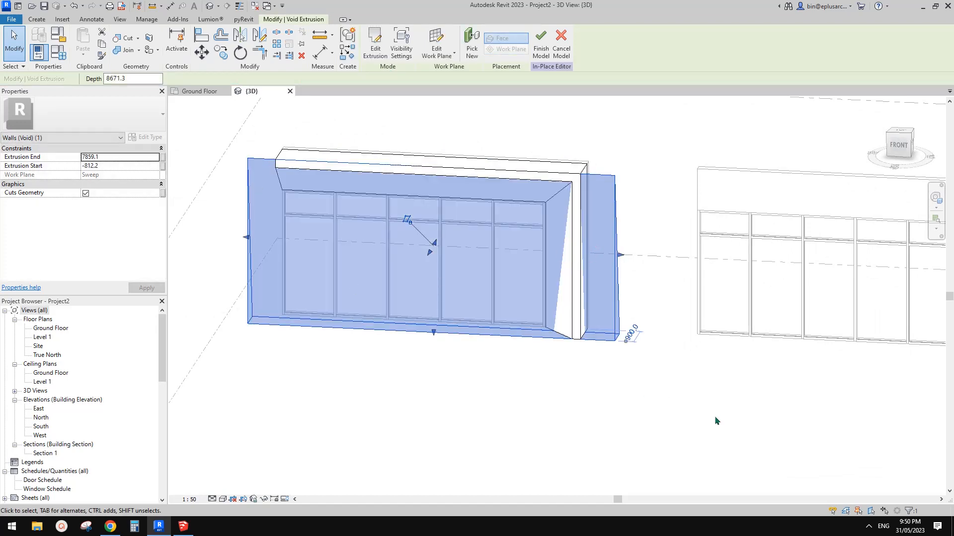
pyautogui.click(733, 427)
pyautogui.keyDown('shift'); pyautogui.moveTo(732, 425); pyautogui.dragTo(559, 365, button='middle'); pyautogui.keyUp('shift')
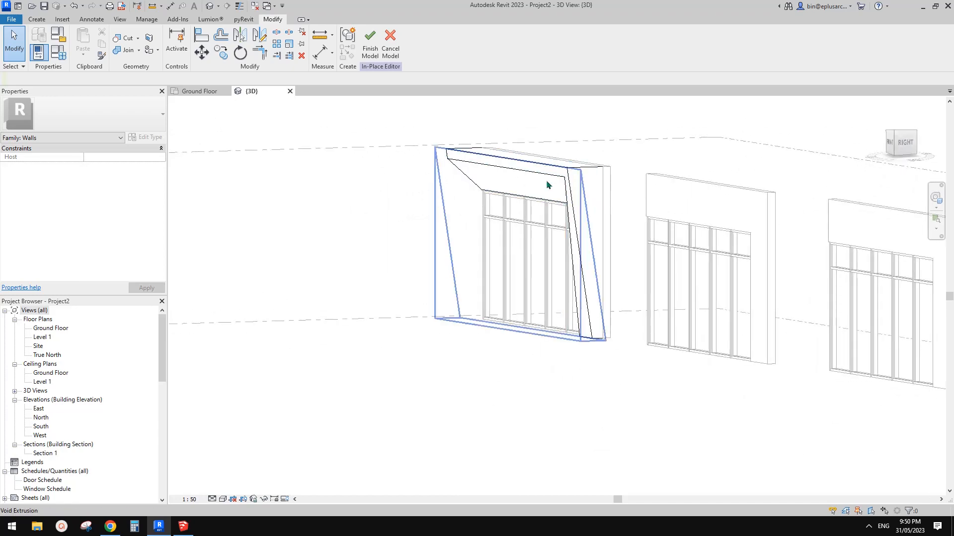
# Finish the in-place model and set the 3D view's visual style to Shaded
pyautogui.keyDown('shift'); pyautogui.moveTo(584, 238); pyautogui.dragTo(815, 201, button='middle'); pyautogui.keyUp('shift')
pyautogui.click(387, 58)
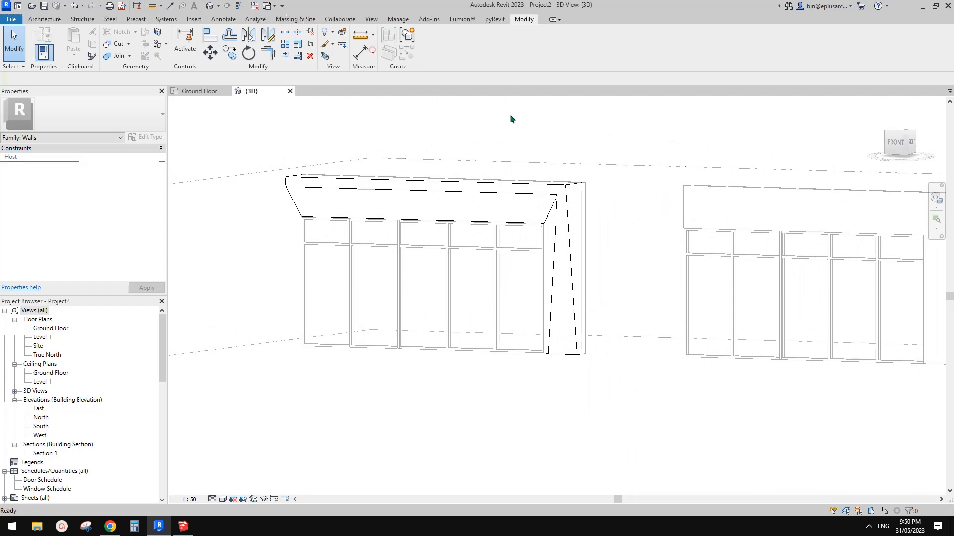
pyautogui.moveTo(510, 114)
pyautogui.keyDown('shift'); pyautogui.mouseDown(button='middle')
pyautogui.moveTo(522, 164)
pyautogui.moveTo(721, 180)
pyautogui.moveTo(681, 191)
pyautogui.moveTo(602, 185)
pyautogui.moveTo(551, 243)
pyautogui.mouseUp(button='middle'); pyautogui.keyUp('shift')
pyautogui.press('d')
pyautogui.scroll(1, 546, 257)
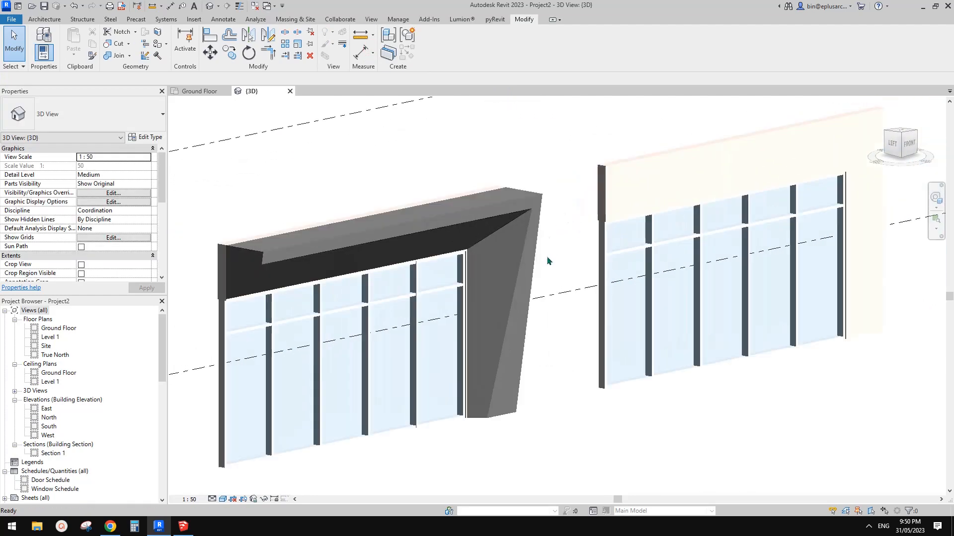
# Select the finished tapered frame and examine its slanted side and its fit against the wall from several angles
pyautogui.click(519, 254)
pyautogui.keyDown('shift'); pyautogui.moveTo(598, 306); pyautogui.dragTo(560, 220, button='middle'); pyautogui.keyUp('shift')
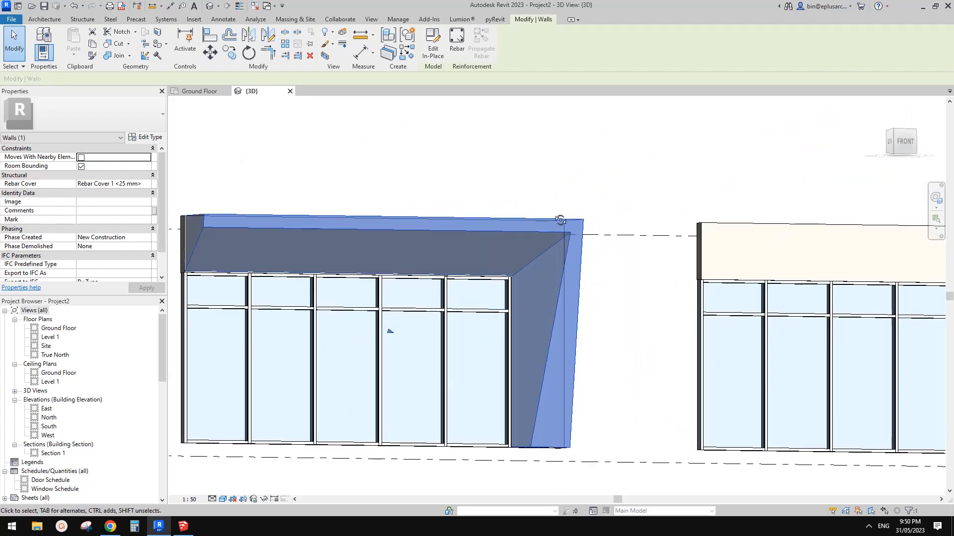
pyautogui.moveTo(442, 273); pyautogui.dragTo(422, 293, button='middle')
pyautogui.press('Escape')
pyautogui.click(414, 258)
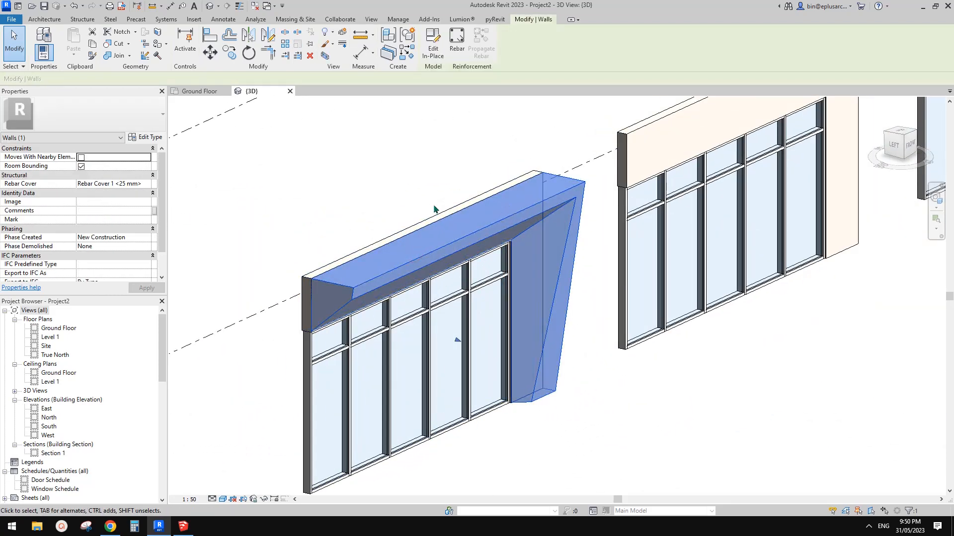
# Look up the structure layer's material in the assembly of the wall behind the frame, leaving the type unchanged
pyautogui.keyDown('shift'); pyautogui.moveTo(436, 209); pyautogui.dragTo(424, 208, button='middle'); pyautogui.keyUp('shift')
pyautogui.moveTo(401, 278); pyautogui.dragTo(441, 254, button='middle')
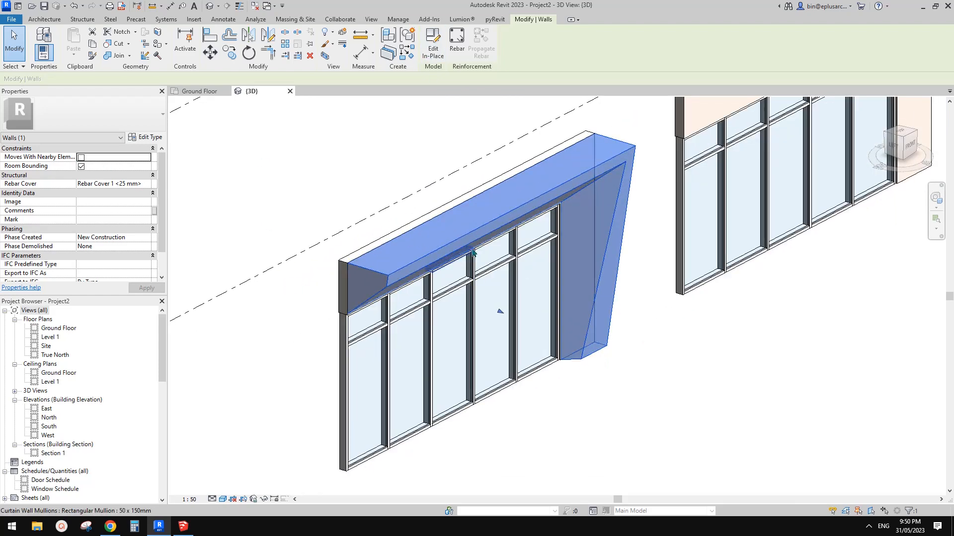
pyautogui.press('Escape')
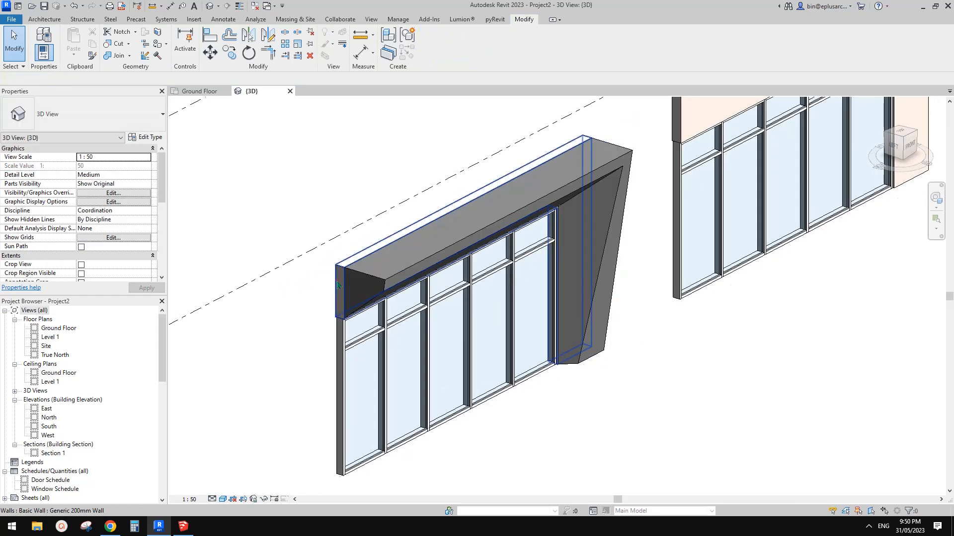
pyautogui.click(338, 285)
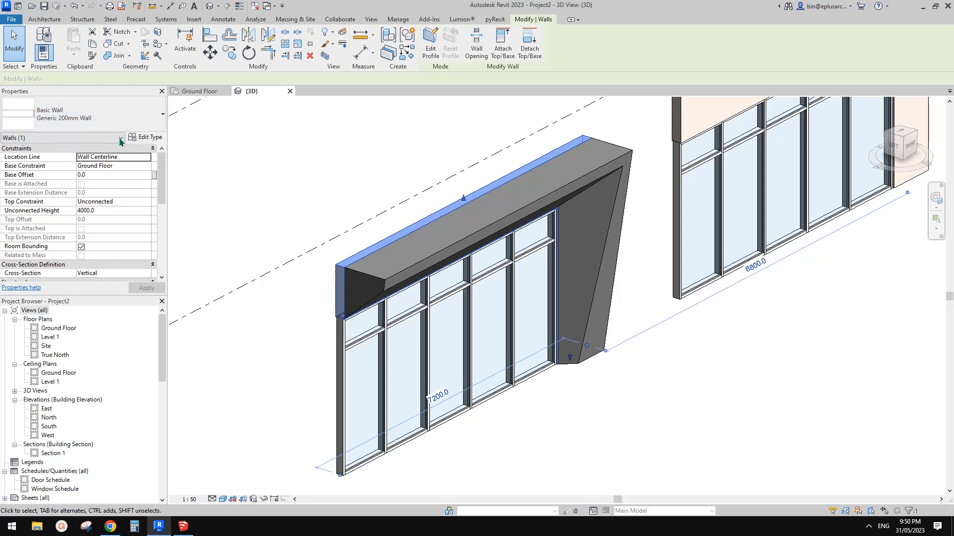
pyautogui.click(157, 139)
pyautogui.click(230, 198)
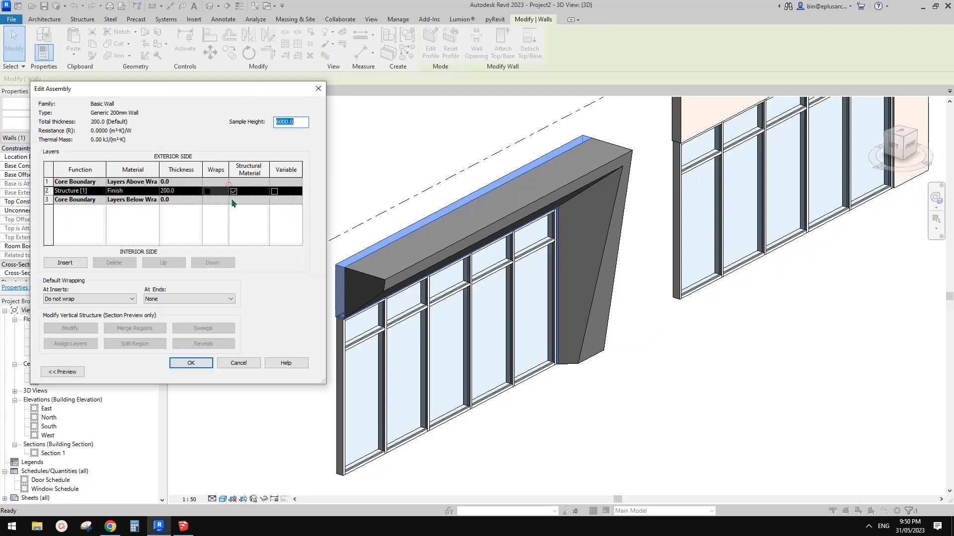
pyautogui.click(135, 191)
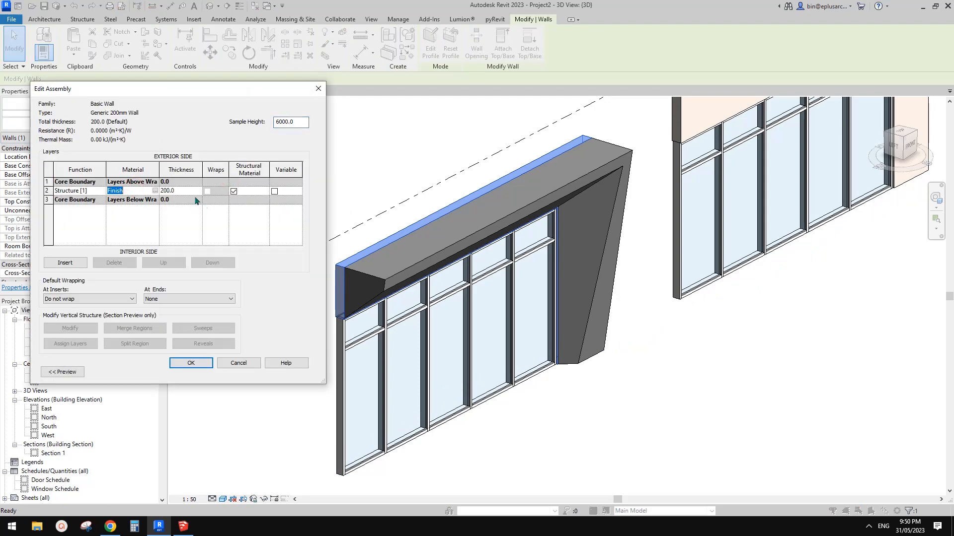
pyautogui.press('Escape')
pyautogui.press('Escape')
pyautogui.press('Escape')
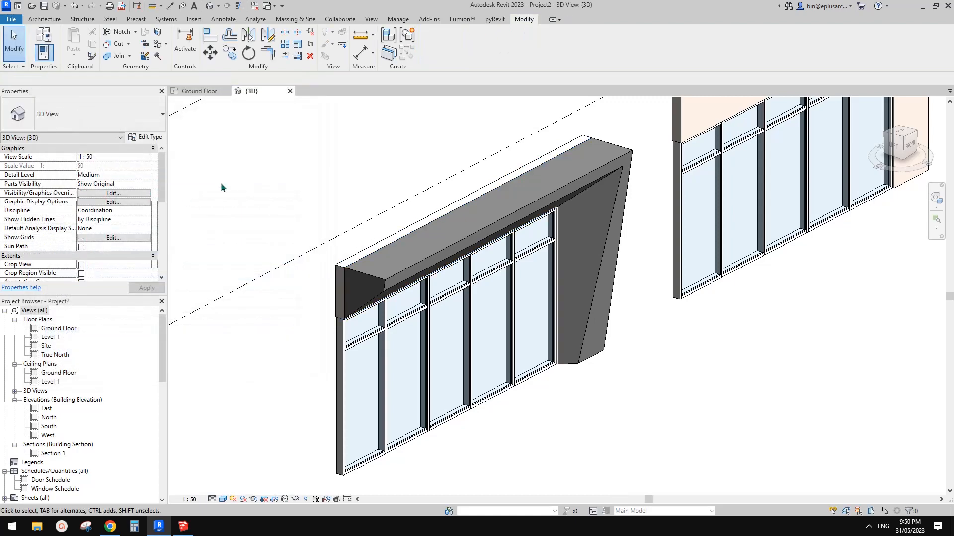
# Edit the slanted frame in place, set its sweep's material to Finish, and finish the model
pyautogui.moveTo(347, 213); pyautogui.dragTo(360, 232, button='middle')
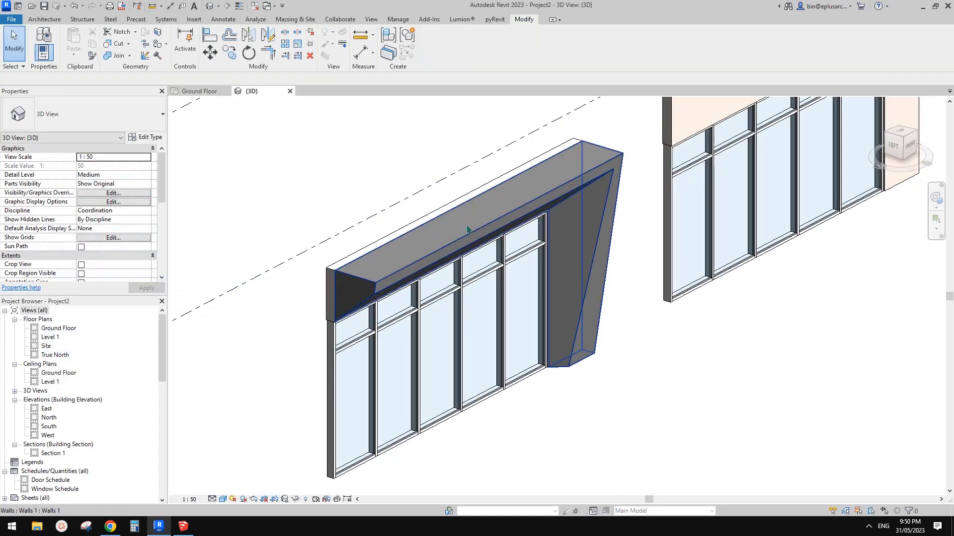
pyautogui.click(467, 229)
pyautogui.scroll(-1, 368, 256)
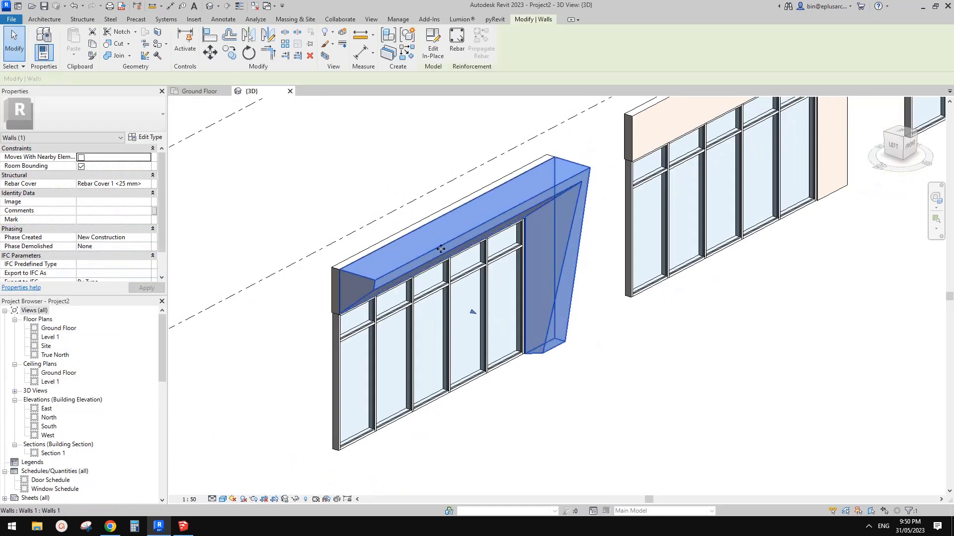
pyautogui.click(433, 42)
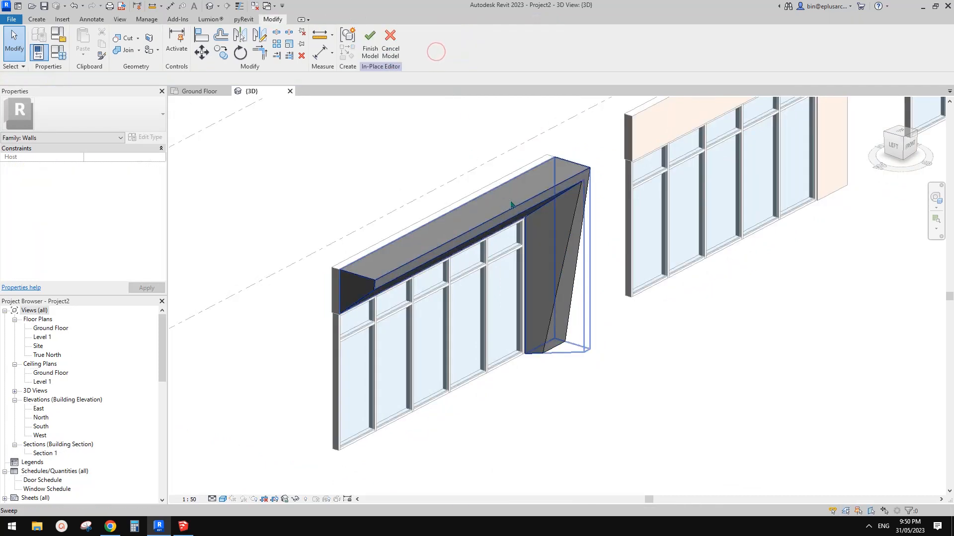
pyautogui.click(512, 201)
pyautogui.click(138, 183)
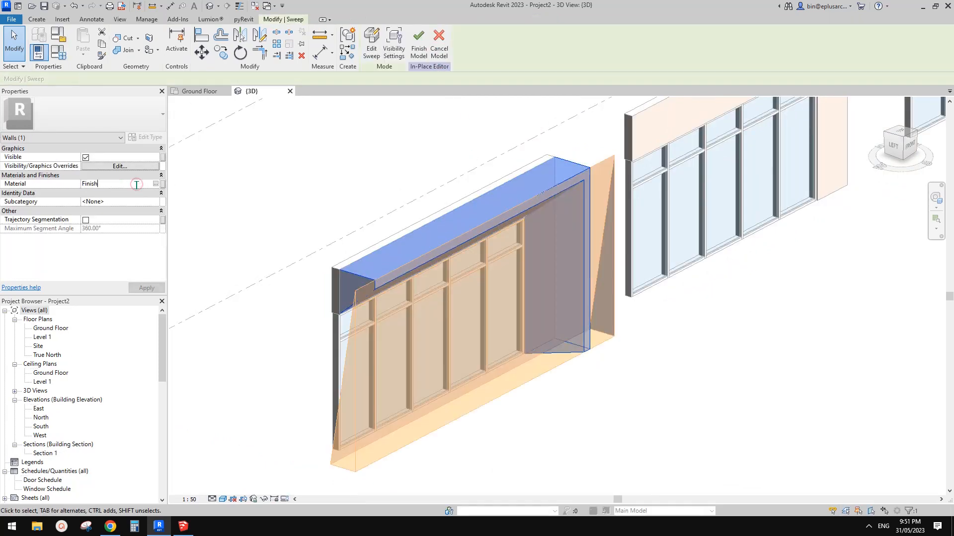
pyautogui.click(419, 45)
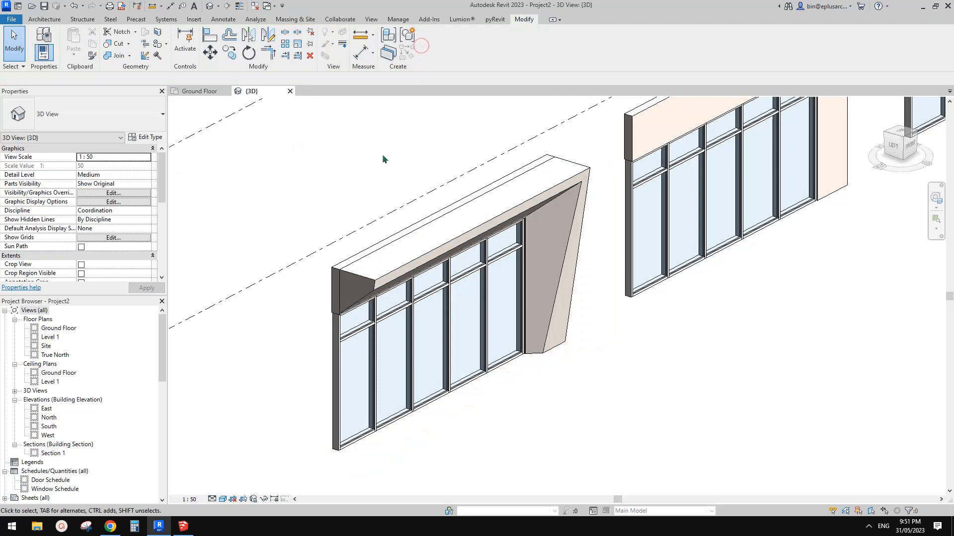
# Join the slanted frame's geometry with the wall behind it
pyautogui.click(116, 56)
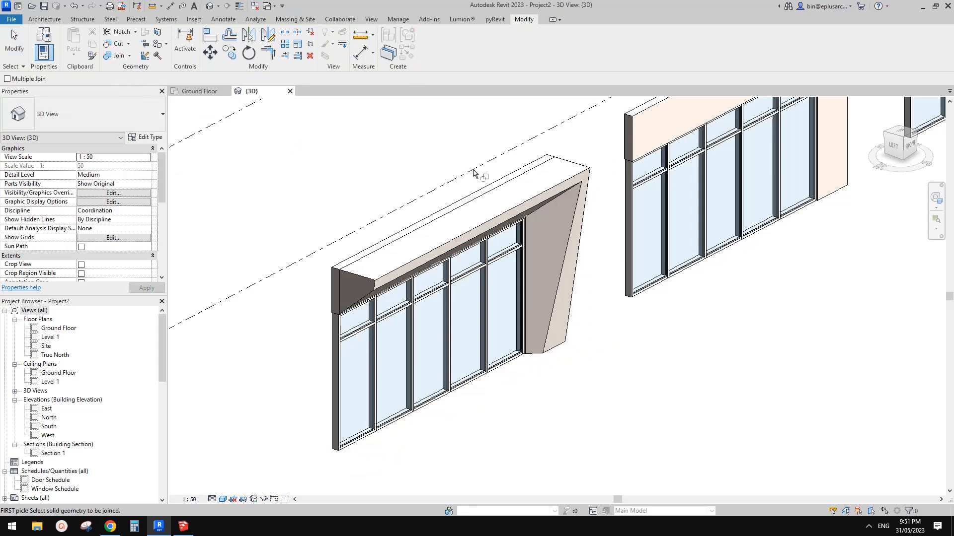
pyautogui.scroll(2, 474, 172)
pyautogui.click(545, 191)
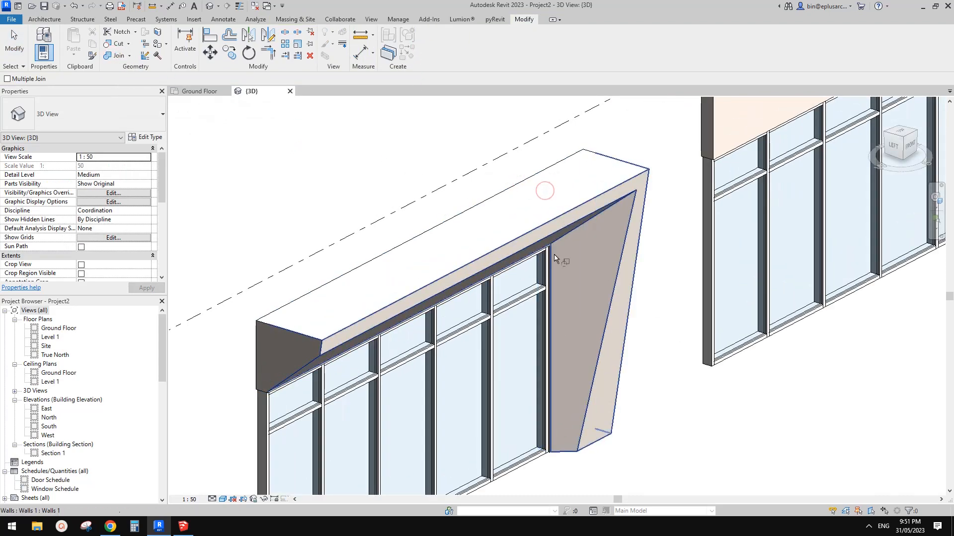
pyautogui.press('Escape')
pyautogui.press('Escape')
# Isolate the slanted frame in a section box and pull the box's side in to cut across the storefront
pyautogui.click(380, 289)
pyautogui.keyDown('shift'); pyautogui.moveTo(382, 288); pyautogui.dragTo(737, 226, button='middle'); pyautogui.keyUp('shift')
pyautogui.press('Escape')
pyautogui.click(453, 174)
pyautogui.keyDown('shift'); pyautogui.moveTo(386, 201); pyautogui.dragTo(435, 214, button='middle'); pyautogui.keyUp('shift')
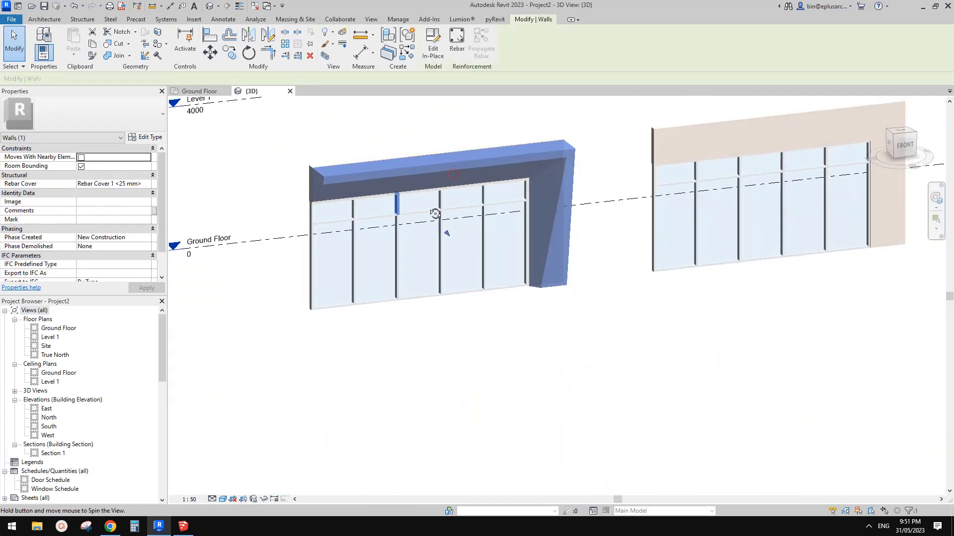
pyautogui.click(325, 56)
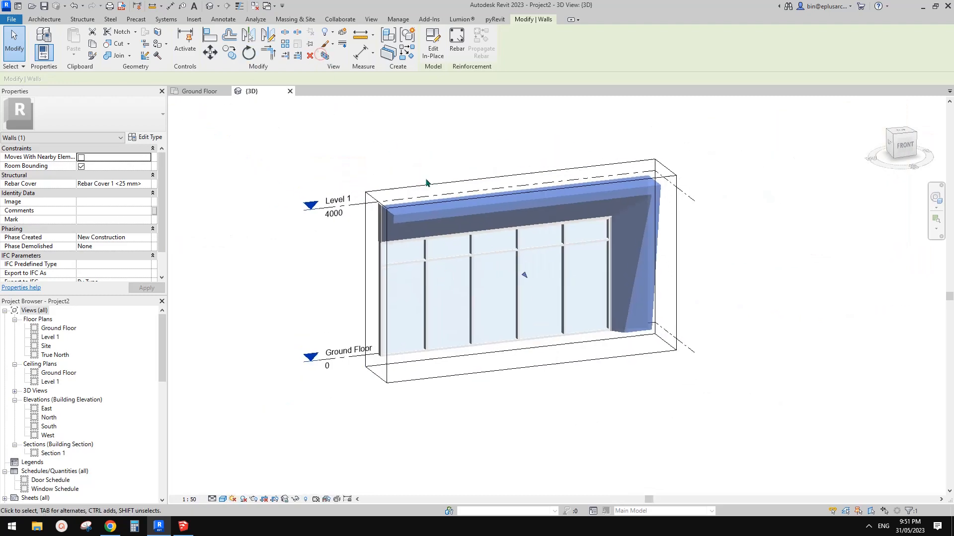
pyautogui.click(384, 287)
pyautogui.moveTo(379, 287); pyautogui.dragTo(483, 280)
pyautogui.click(379, 289)
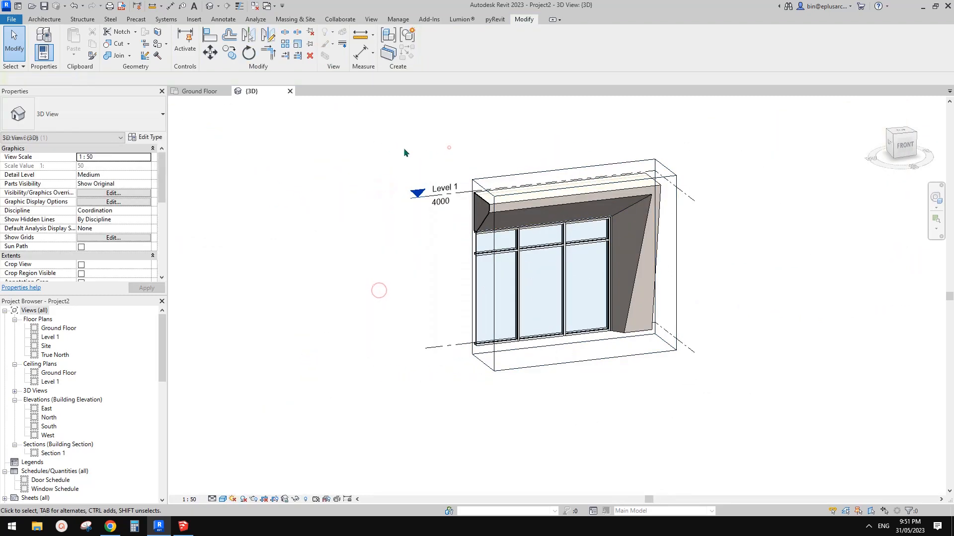
# Lower the section box's top to examine the joined frame and wall in horizontal section, and turn the section box off
pyautogui.keyDown('shift'); pyautogui.moveTo(449, 147); pyautogui.dragTo(671, 184, button='middle'); pyautogui.keyUp('shift')
pyautogui.keyDown('shift'); pyautogui.moveTo(680, 215); pyautogui.dragTo(539, 290, button='middle'); pyautogui.keyUp('shift')
pyautogui.click(662, 196)
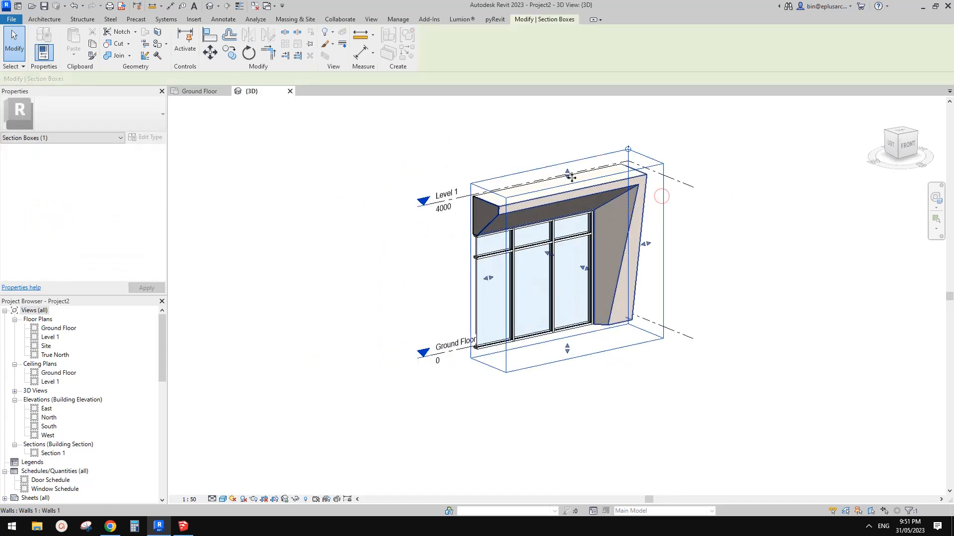
pyautogui.keyDown('shift'); pyautogui.moveTo(688, 205); pyautogui.dragTo(671, 302, button='middle'); pyautogui.keyUp('shift')
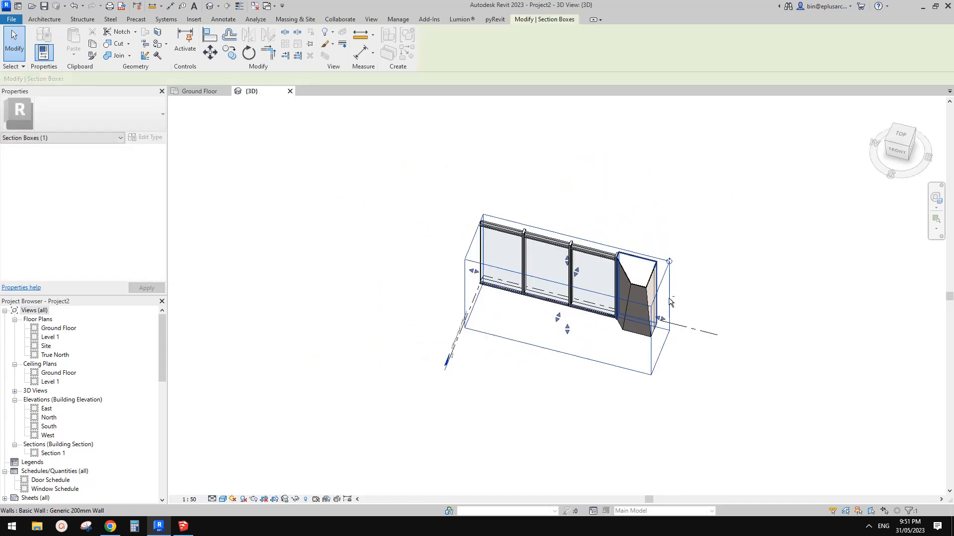
pyautogui.click(724, 229)
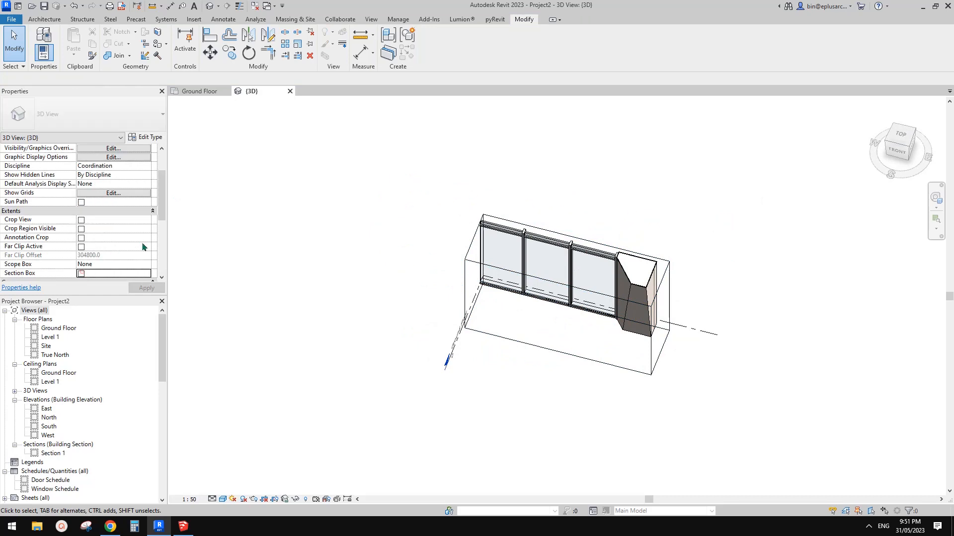
pyautogui.keyDown('shift'); pyautogui.moveTo(497, 231); pyautogui.dragTo(637, 229, button='middle'); pyautogui.keyUp('shift')
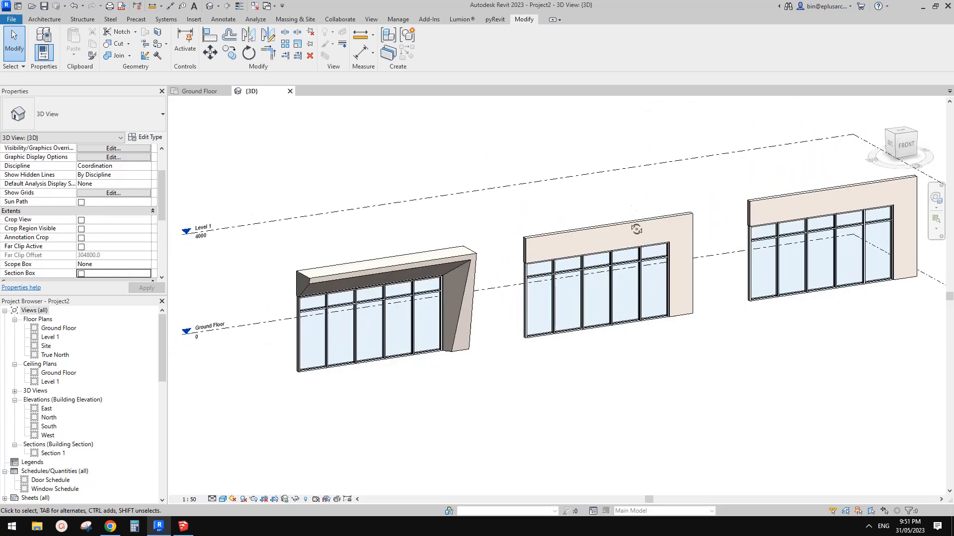
# Examine the finished slanted frame beside the two unframed walls with storefronts
pyautogui.scroll(4, 606, 245)
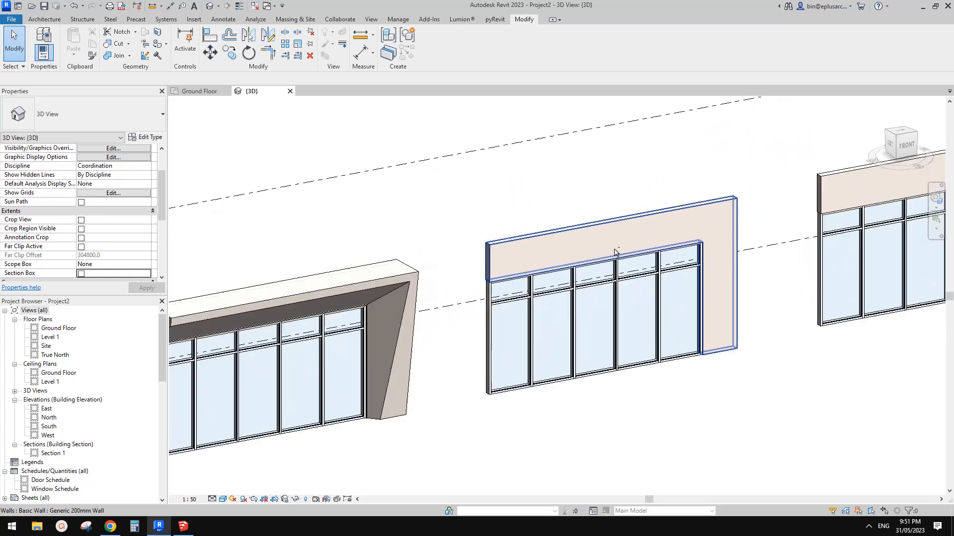
pyautogui.click(407, 303)
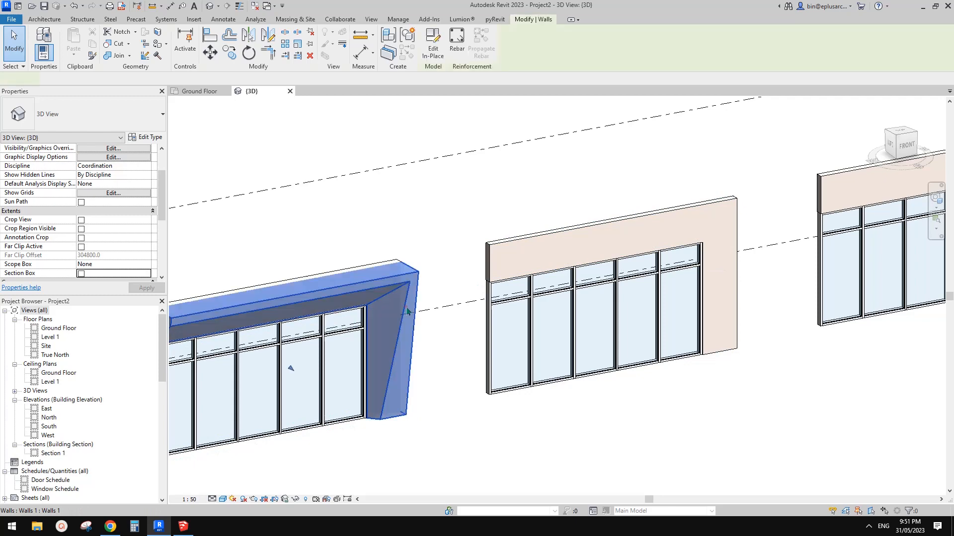
pyautogui.scroll(-2, 407, 303)
pyautogui.moveTo(447, 331); pyautogui.dragTo(214, 318, button='middle')
pyautogui.keyDown('shift'); pyautogui.moveTo(377, 326); pyautogui.dragTo(517, 284, button='middle'); pyautogui.keyUp('shift')
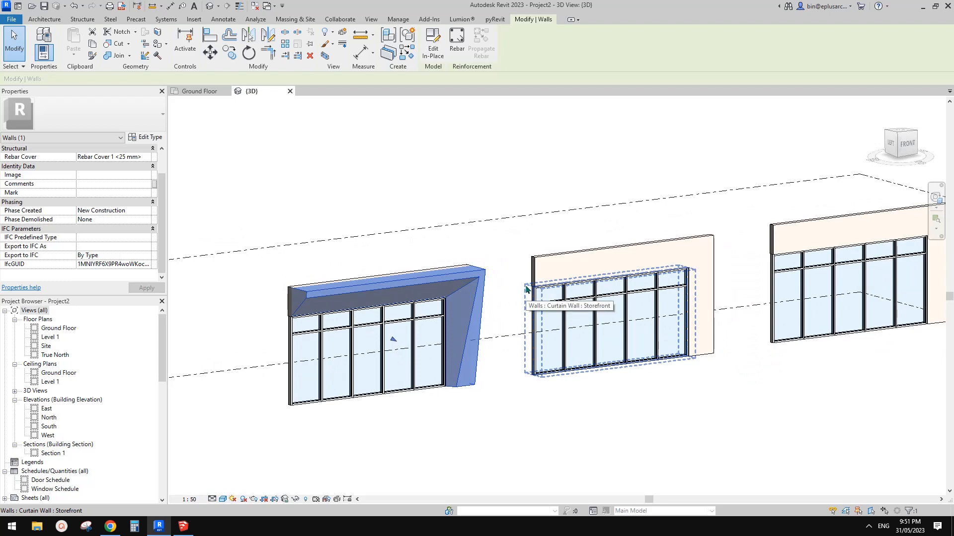
pyautogui.moveTo(570, 267); pyautogui.dragTo(511, 256, button='middle')
pyautogui.click(479, 174)
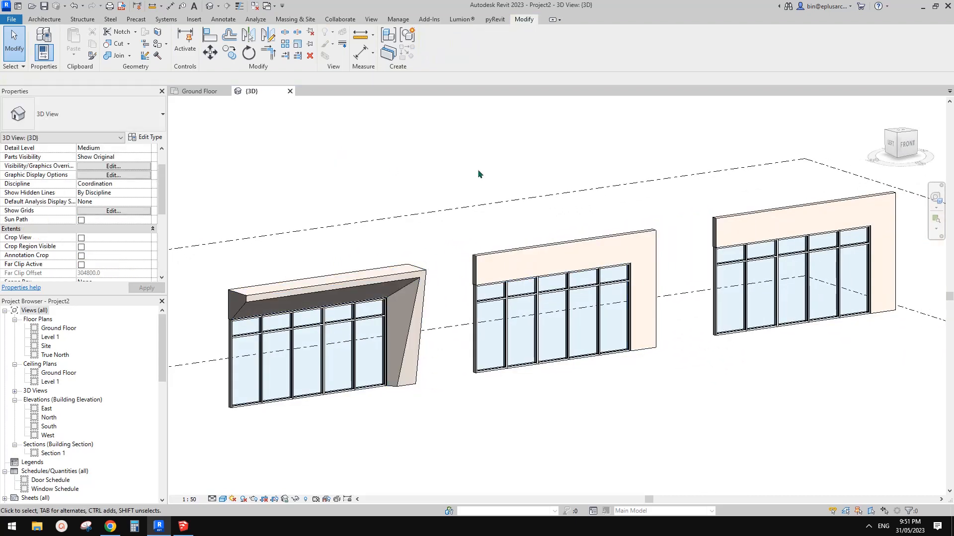
pyautogui.moveTo(508, 198); pyautogui.dragTo(475, 208, button='middle')
# Start a new in-place model in the Mass category and accept its name
pyautogui.click(44, 19)
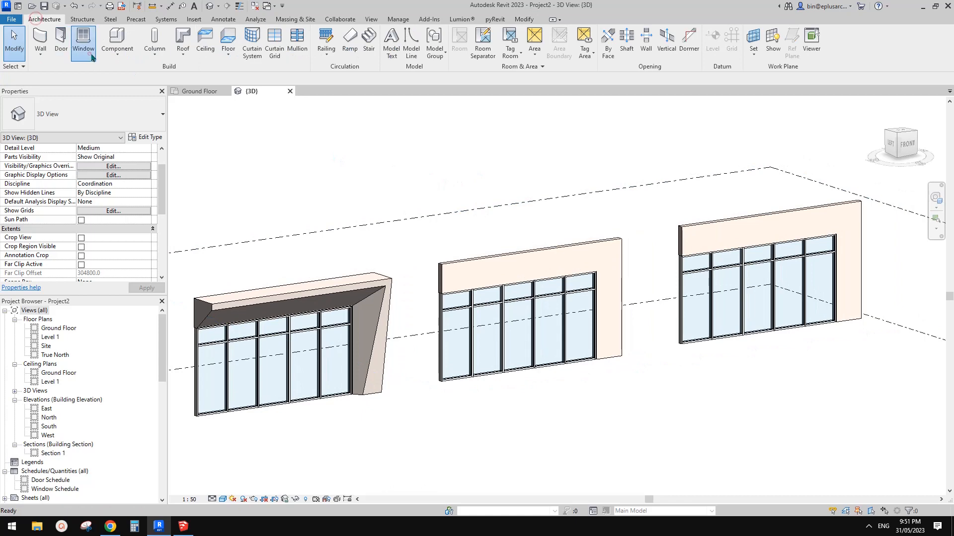
pyautogui.click(91, 56)
pyautogui.press('Escape')
pyautogui.click(42, 55)
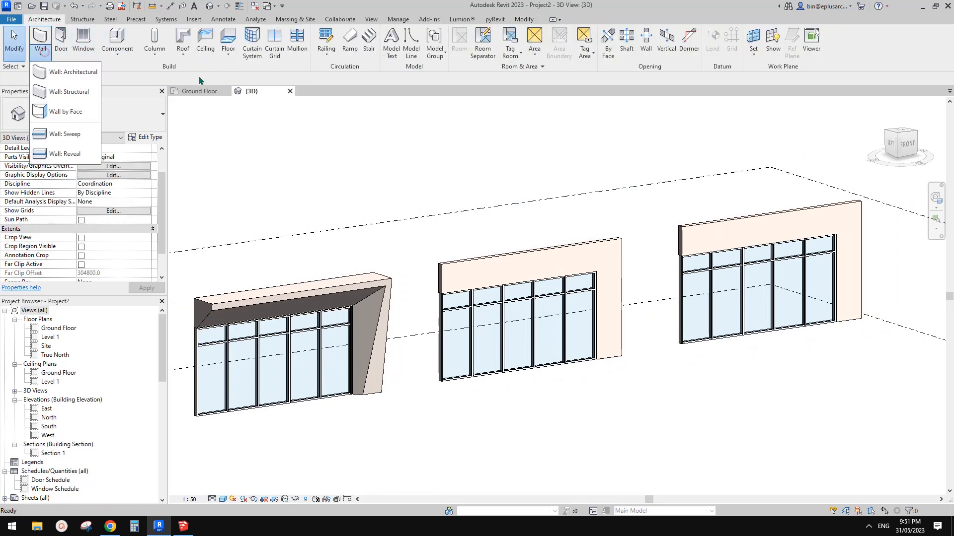
pyautogui.click(119, 54)
pyautogui.click(138, 99)
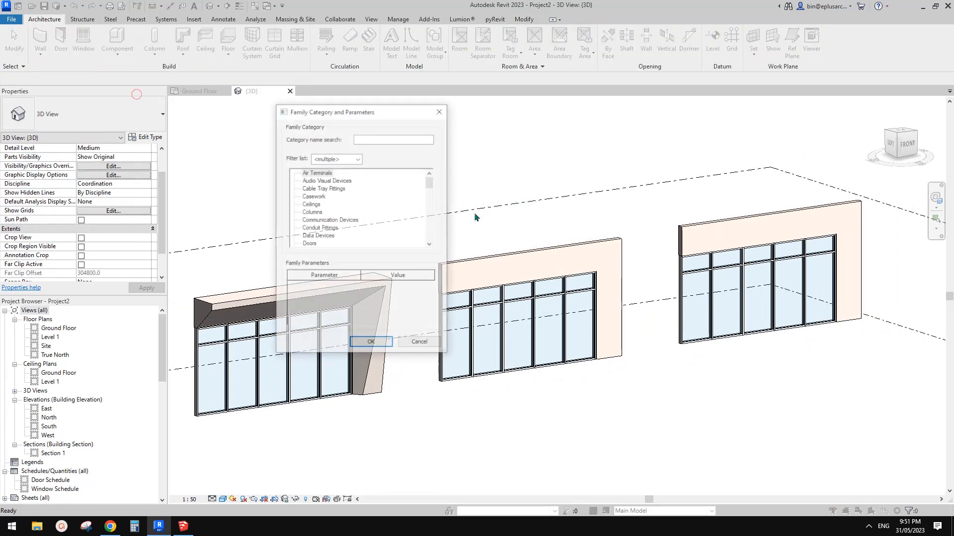
pyautogui.scroll(-5, 323, 213)
pyautogui.click(318, 213)
pyautogui.click(310, 237)
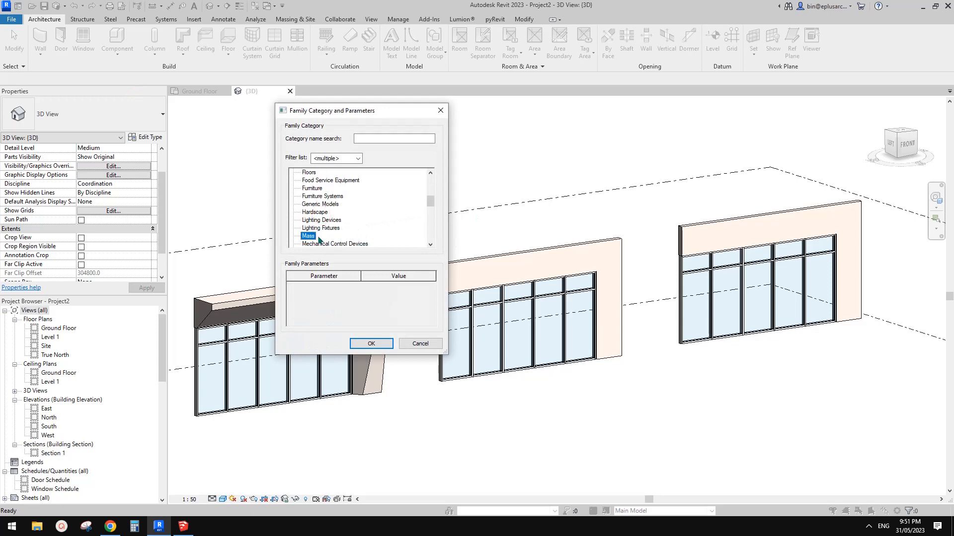
pyautogui.click(372, 342)
pyautogui.click(581, 257)
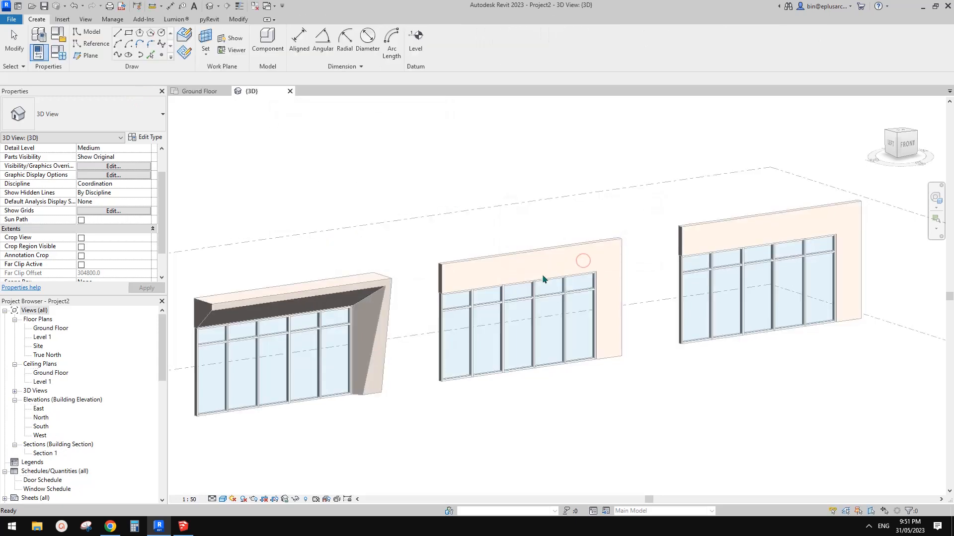
# Set the middle wall's front face as work plane and pick its upper and outer vertical edges as reference lines
pyautogui.keyDown('shift'); pyautogui.moveTo(513, 291); pyautogui.dragTo(503, 266, button='middle'); pyautogui.keyUp('shift')
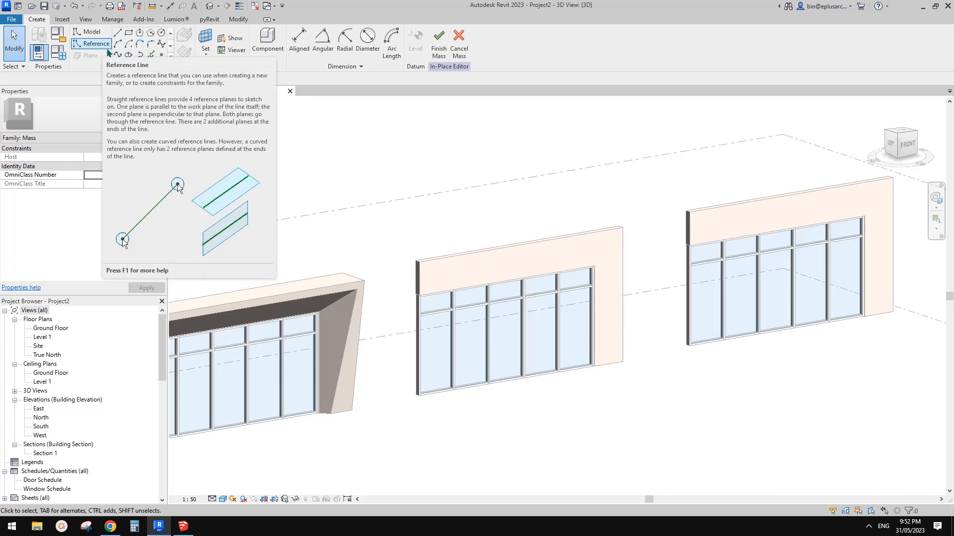
pyautogui.click(91, 45)
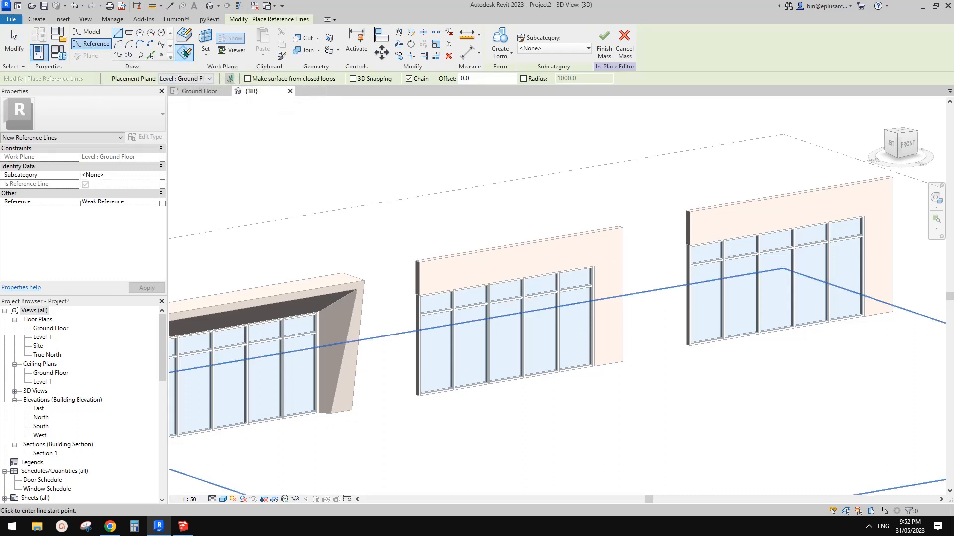
pyautogui.press('Escape')
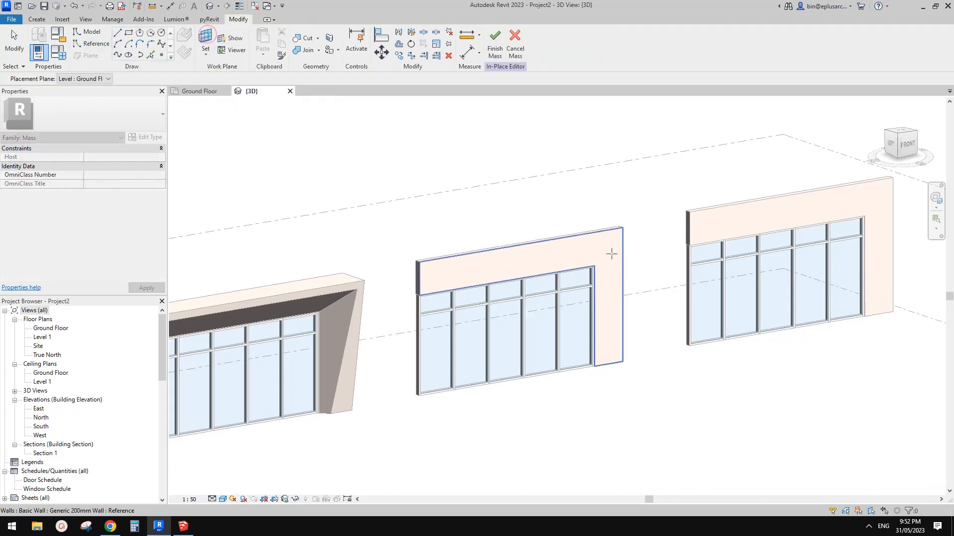
pyautogui.click(580, 247)
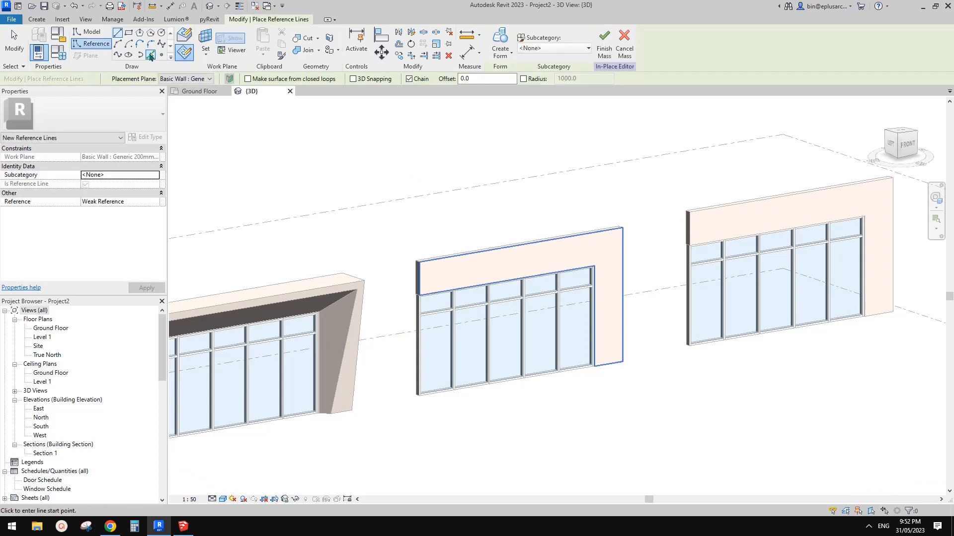
pyautogui.click(150, 54)
pyautogui.click(594, 235)
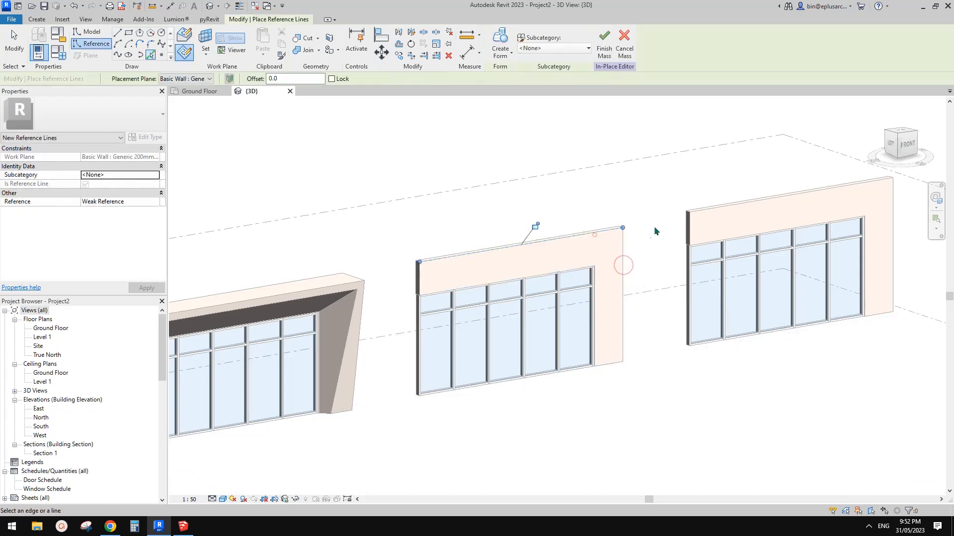
pyautogui.keyDown('shift'); pyautogui.moveTo(616, 243); pyautogui.dragTo(595, 322, button='middle'); pyautogui.keyUp('shift')
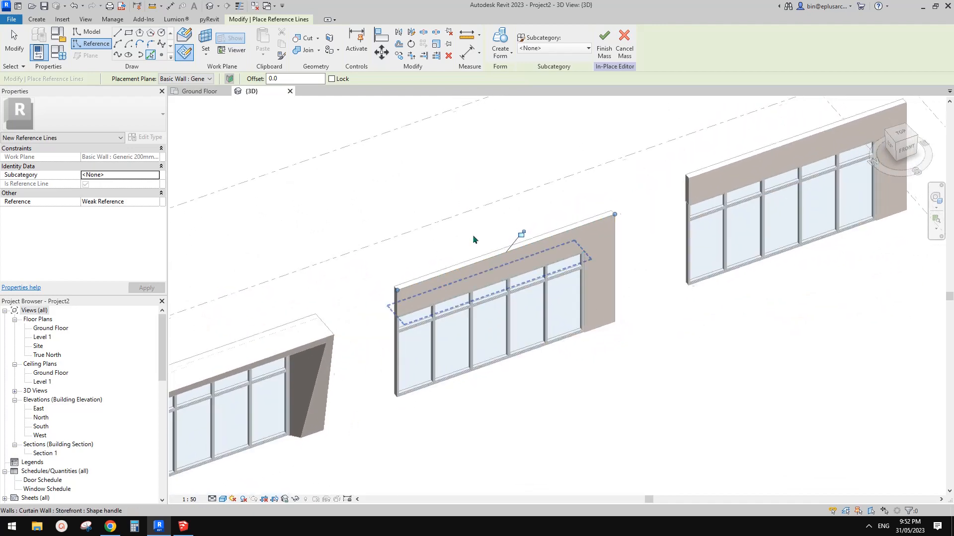
# Set the work plane to the horizontal plane at the lower end of the middle wall's vertical reference line
pyautogui.scroll(1, 220, 97)
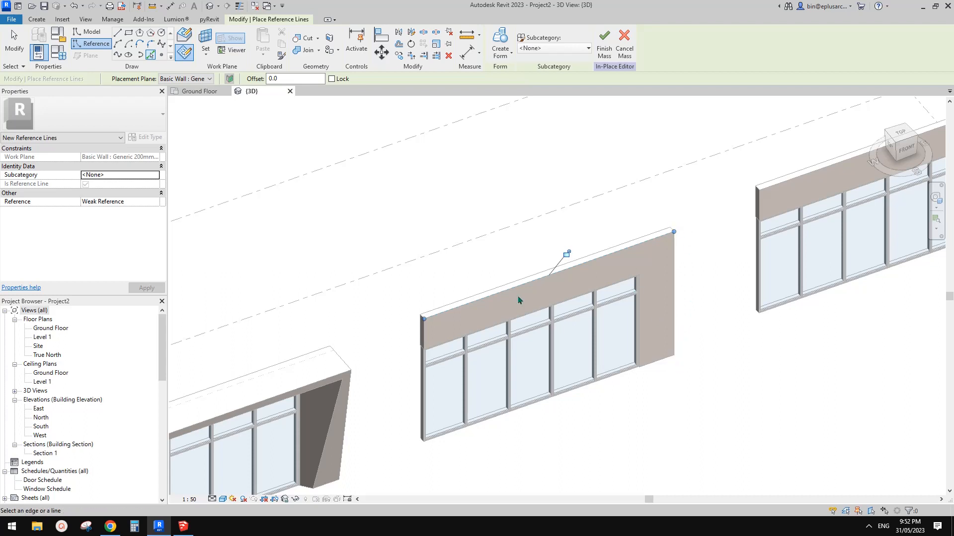
pyautogui.moveTo(666, 275); pyautogui.dragTo(650, 269, button='middle')
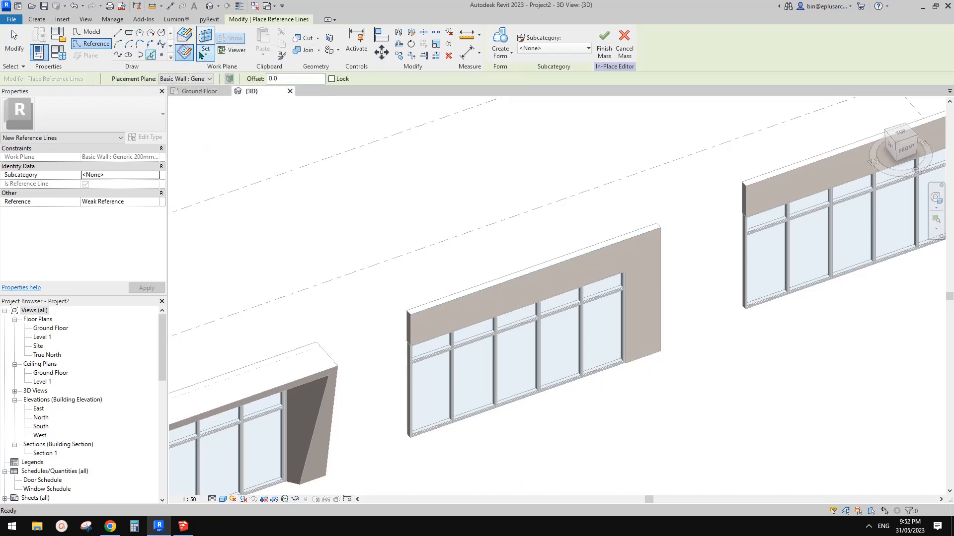
pyautogui.press('Escape')
pyautogui.press('Escape')
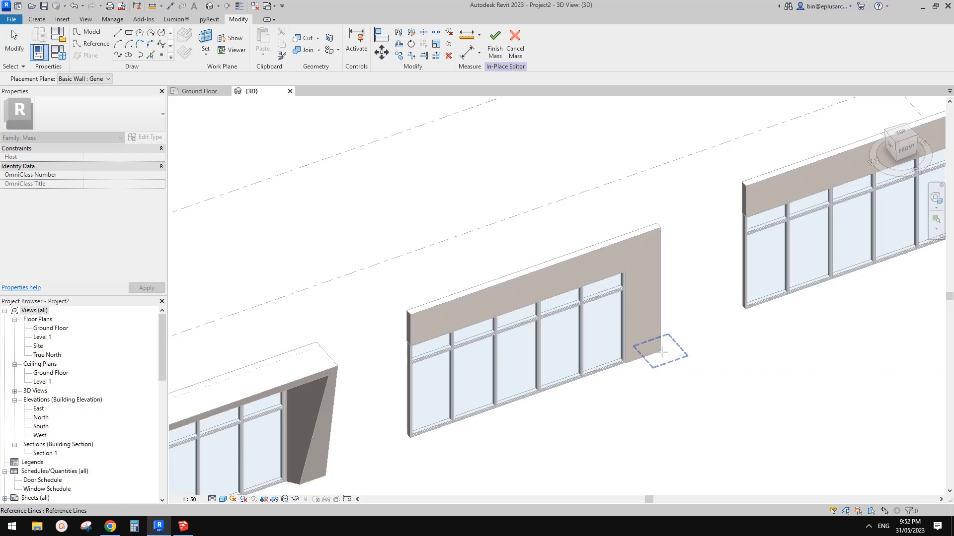
pyautogui.moveTo(661, 353)
pyautogui.keyDown('shift'); pyautogui.mouseDown(button='middle')
pyautogui.moveTo(597, 256)
pyautogui.moveTo(555, 257)
pyautogui.moveTo(624, 319)
pyautogui.moveTo(668, 400)
pyautogui.moveTo(657, 348)
pyautogui.mouseUp(button='middle'); pyautogui.keyUp('shift')
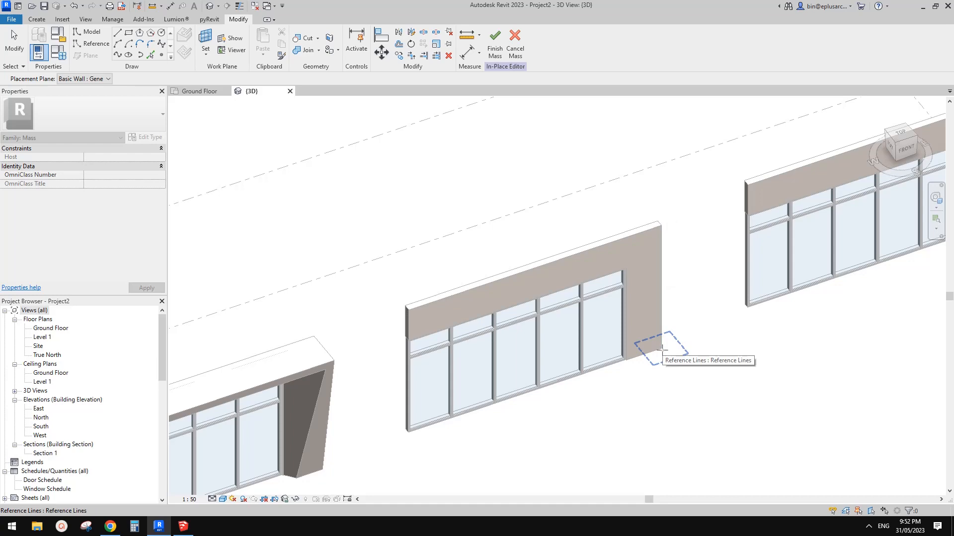
pyautogui.click(662, 350)
# Draw a closed four-sided profile of reference lines at the wall's base corner, its slanted edge about 1204 mm ending at the storefront
pyautogui.keyDown('shift'); pyautogui.moveTo(664, 358); pyautogui.dragTo(349, 153, button='middle'); pyautogui.keyUp('shift')
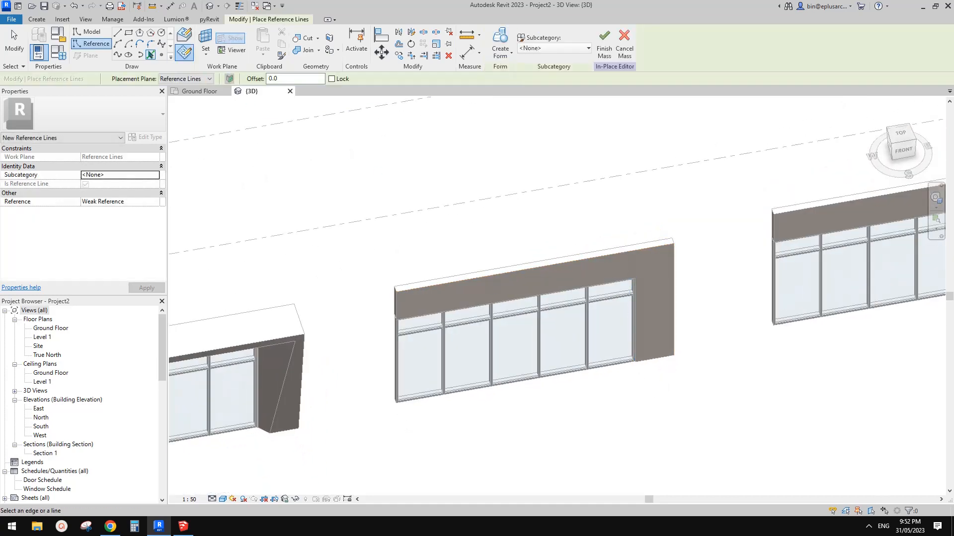
pyautogui.scroll(1, 690, 348)
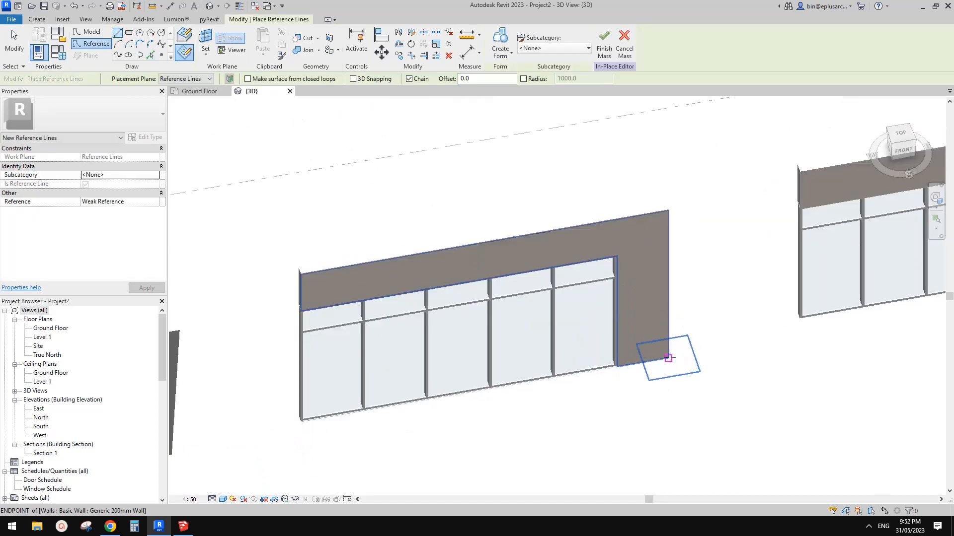
pyautogui.click(668, 357)
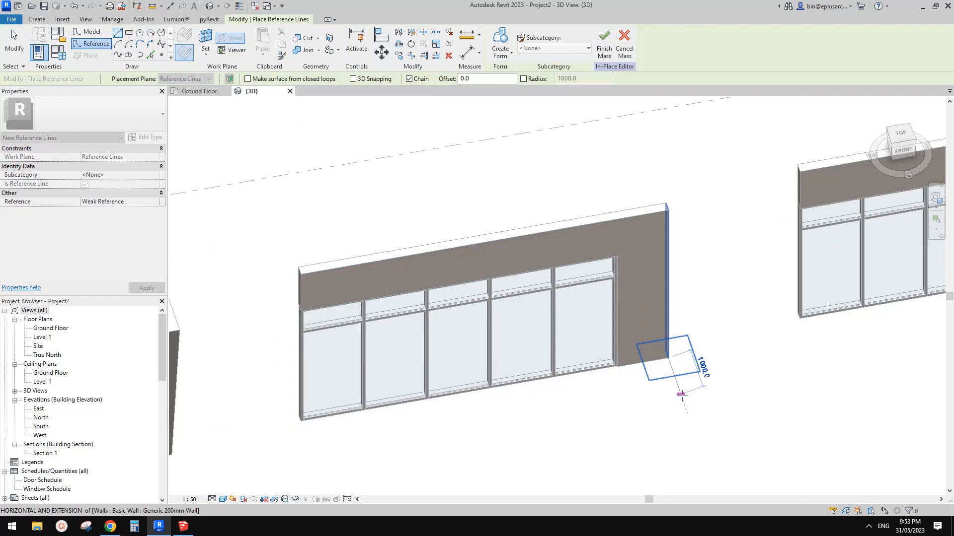
pyautogui.keyDown('shift'); pyautogui.moveTo(681, 393); pyautogui.dragTo(677, 364, button='middle'); pyautogui.keyUp('shift')
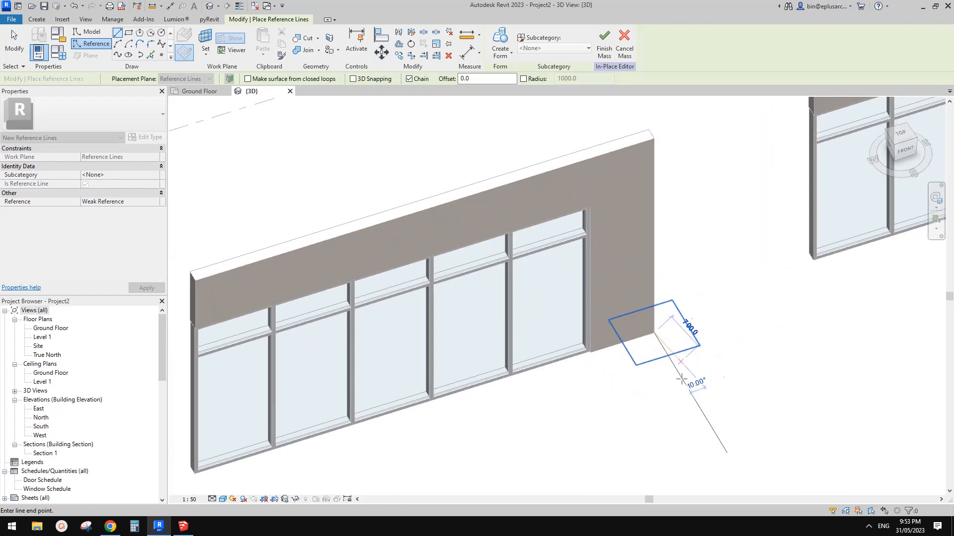
pyautogui.click(596, 351)
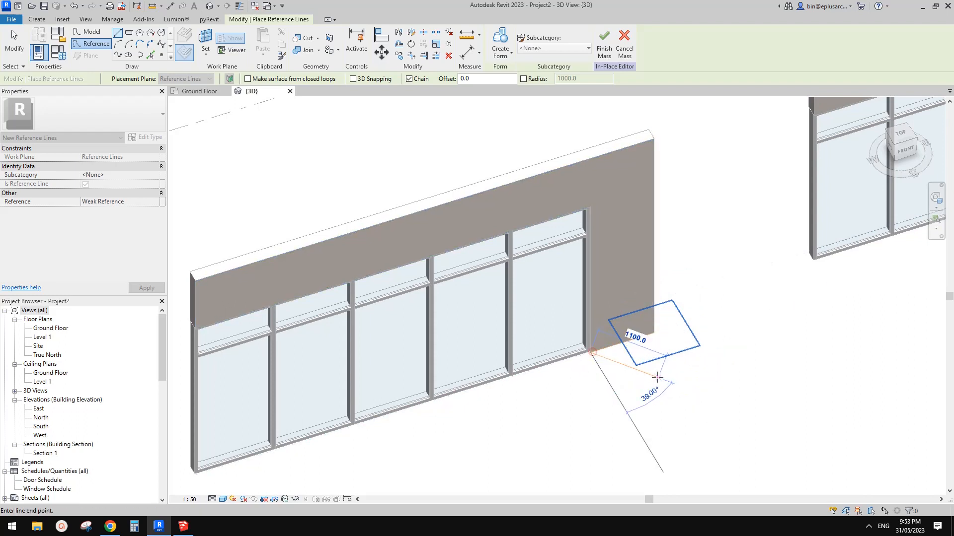
pyautogui.click(655, 331)
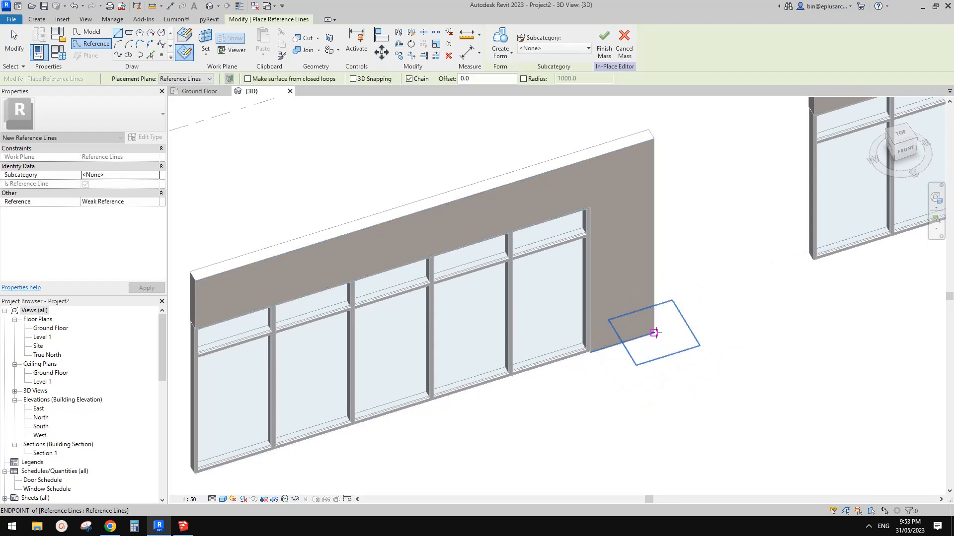
pyautogui.click(678, 374)
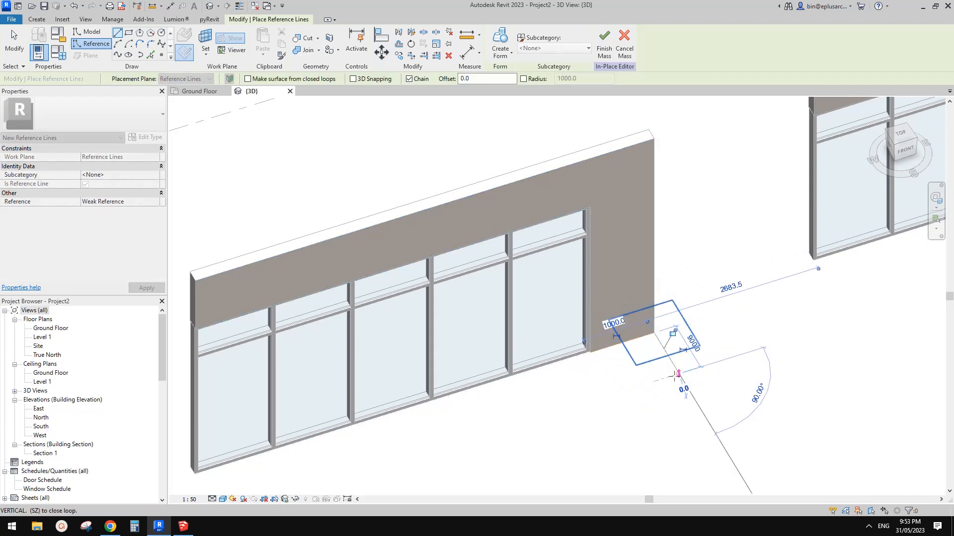
pyautogui.click(590, 352)
pyautogui.press('Escape')
pyautogui.press('Escape')
# Create a solid form from the base profile along the wall's vertical and upper reference lines, and inspect it from the front and side
pyautogui.click(633, 336)
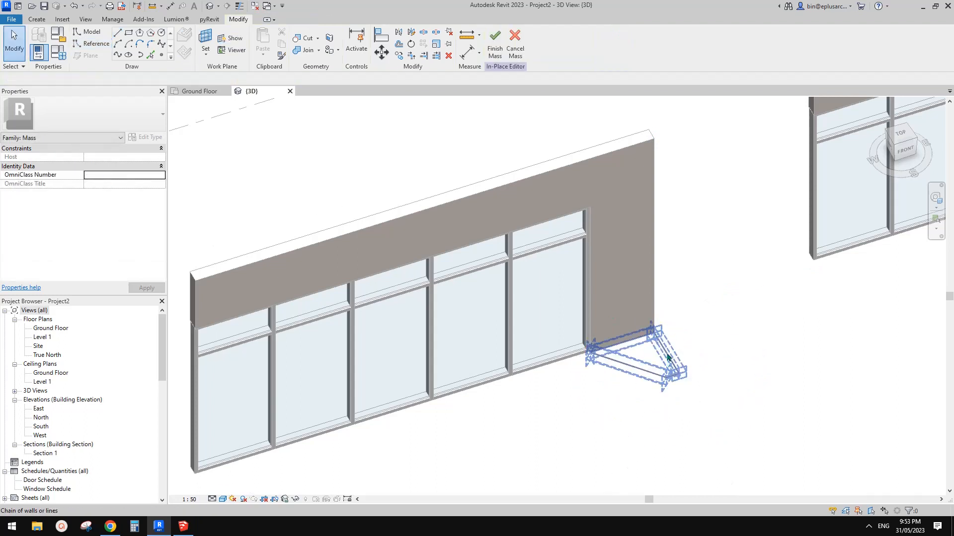
pyautogui.press('Tab')
pyautogui.keyDown('ctrl'); pyautogui.click(655, 157); pyautogui.keyUp('ctrl')
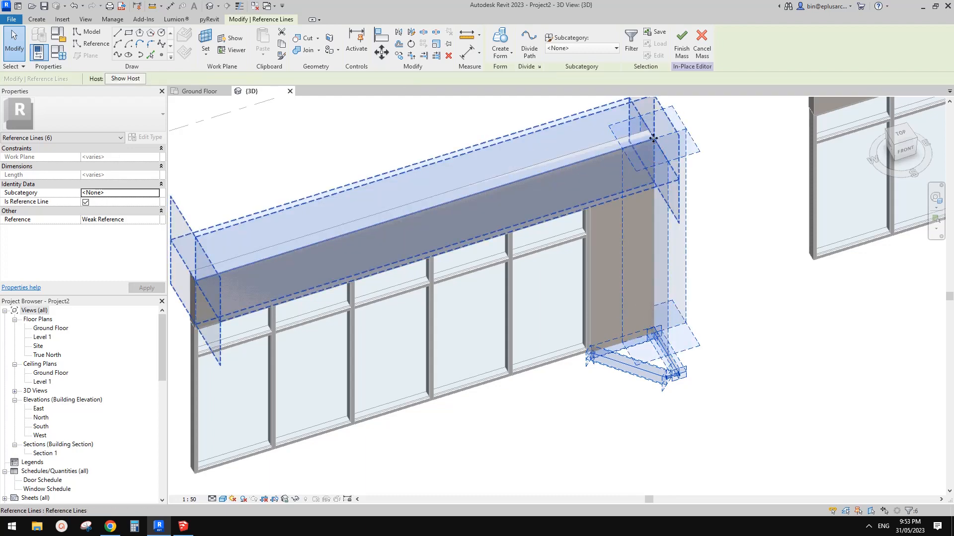
pyautogui.scroll(-2, 573, 191)
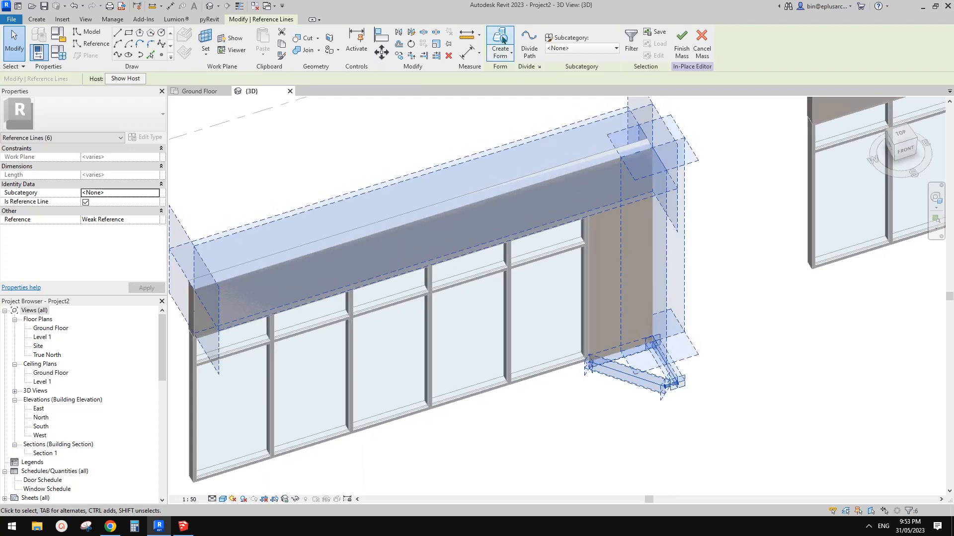
pyautogui.click(500, 42)
pyautogui.scroll(-2, 669, 297)
pyautogui.keyDown('shift'); pyautogui.moveTo(669, 297); pyautogui.dragTo(658, 213, button='middle'); pyautogui.keyUp('shift')
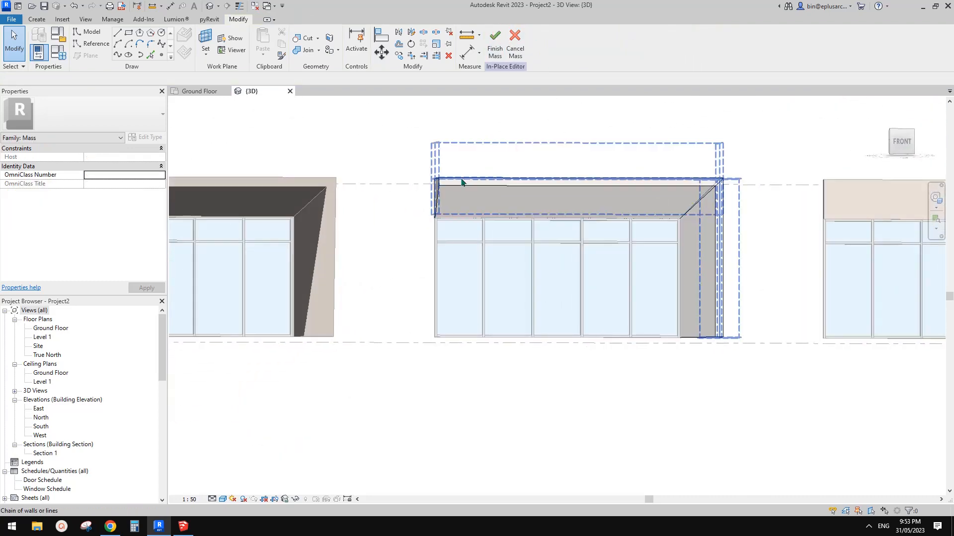
pyautogui.keyDown('shift'); pyautogui.moveTo(726, 228); pyautogui.dragTo(326, 153, button='middle'); pyautogui.keyUp('shift')
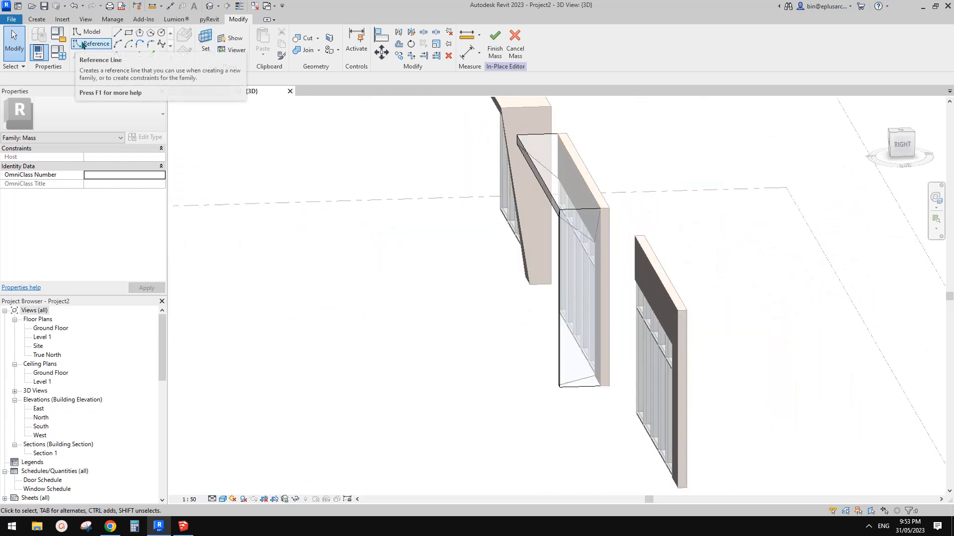
# Draw a closed triangle of reference lines on the form's outer side face, from its upper front corner to ground level
pyautogui.click(99, 45)
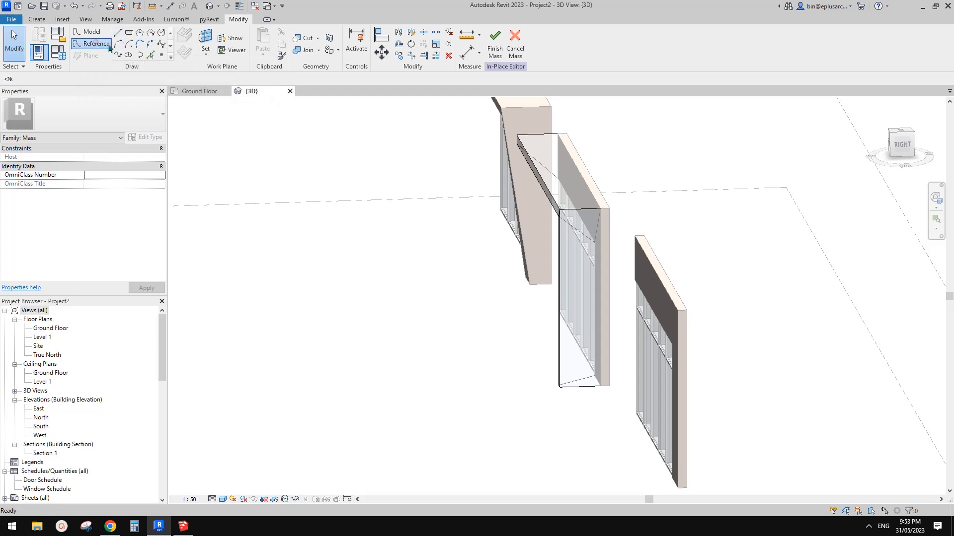
pyautogui.press('Escape')
pyautogui.press('Escape')
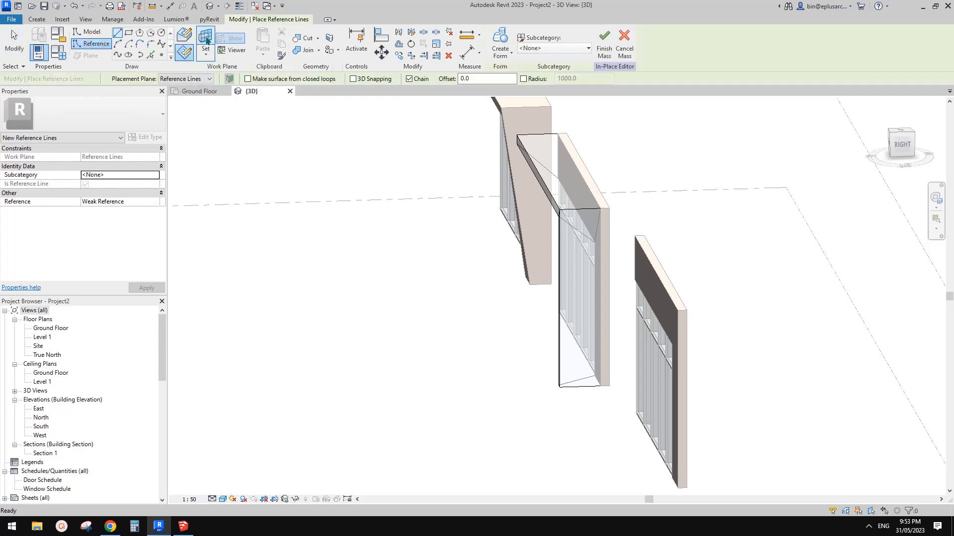
pyautogui.press('Return')
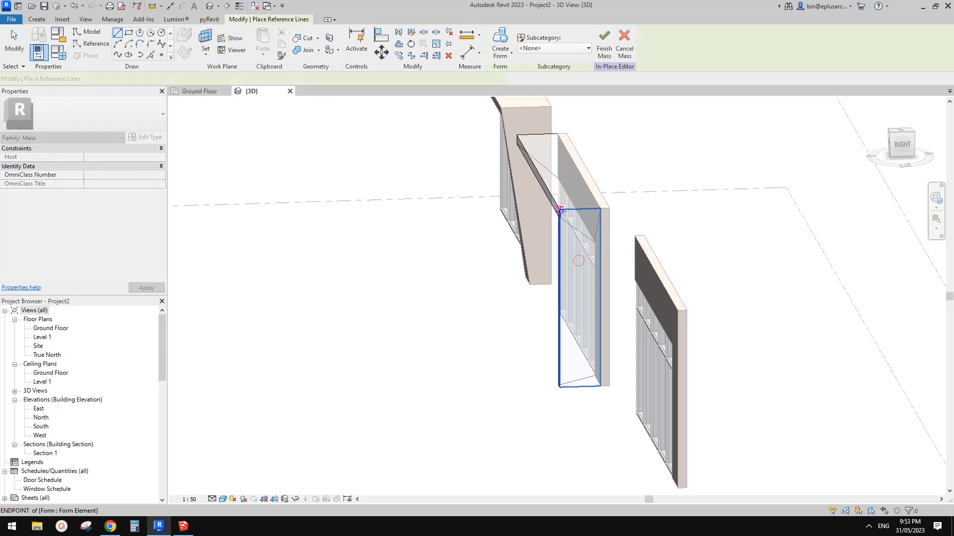
pyautogui.click(559, 210)
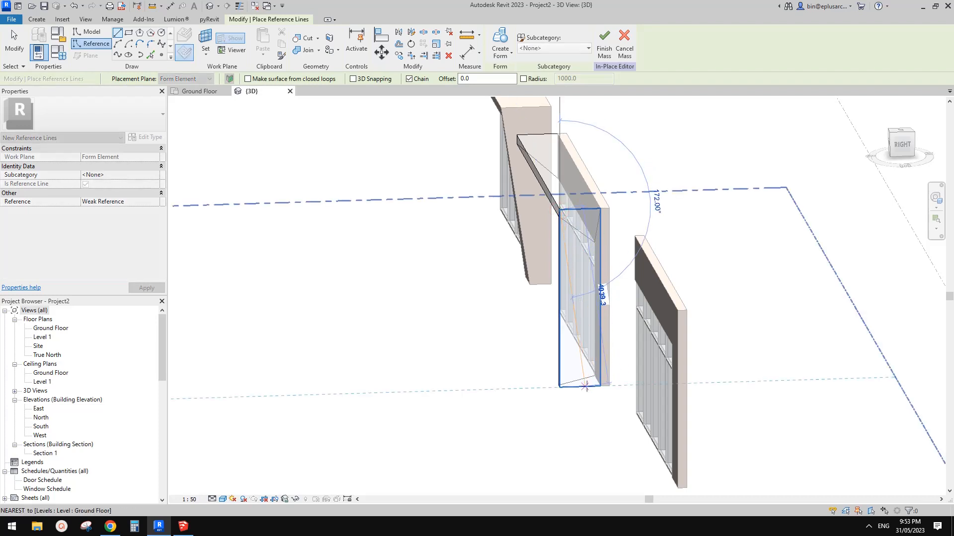
pyautogui.click(585, 386)
pyautogui.click(540, 387)
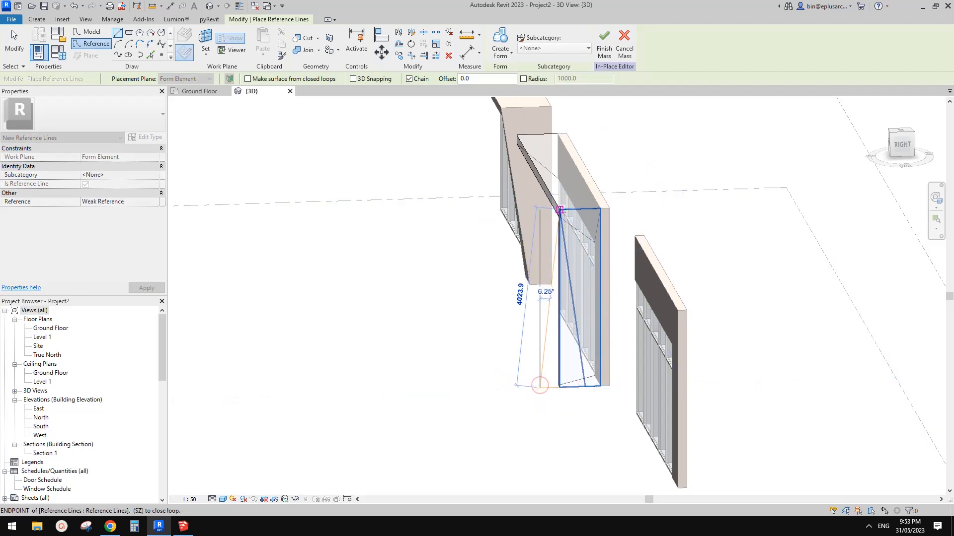
pyautogui.click(560, 211)
pyautogui.press('Escape')
# Create a void form from the triangle on the form's outer side
pyautogui.click(541, 368)
pyautogui.keyDown('shift'); pyautogui.moveTo(514, 355); pyautogui.dragTo(654, 338, button='middle'); pyautogui.keyUp('shift')
pyautogui.click(503, 60)
pyautogui.click(520, 91)
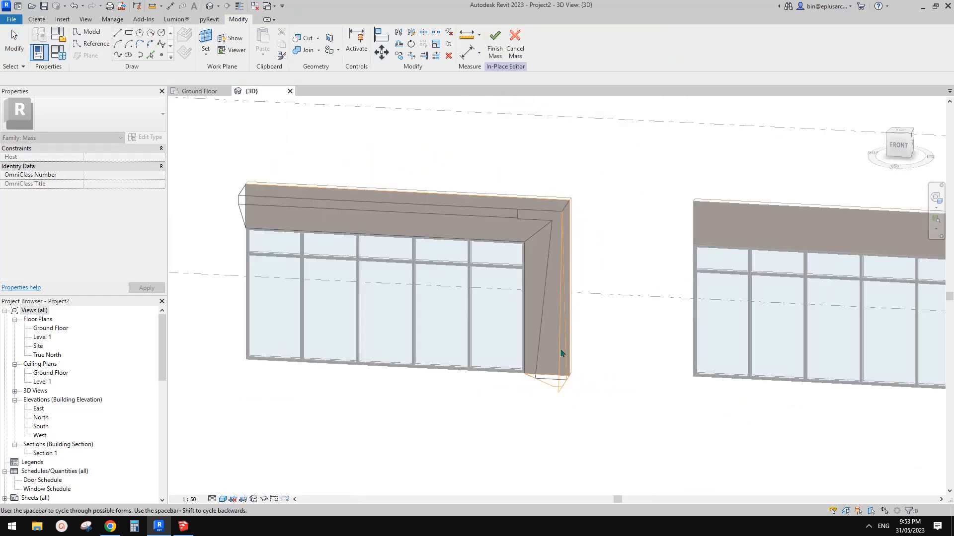
pyautogui.click(642, 420)
# Stretch the void's inner face across the full width of the storefront so it cuts the whole frame at a slant
pyautogui.keyDown('shift'); pyautogui.moveTo(566, 318); pyautogui.dragTo(526, 358, button='middle'); pyautogui.keyUp('shift')
pyautogui.scroll(3, 532, 379)
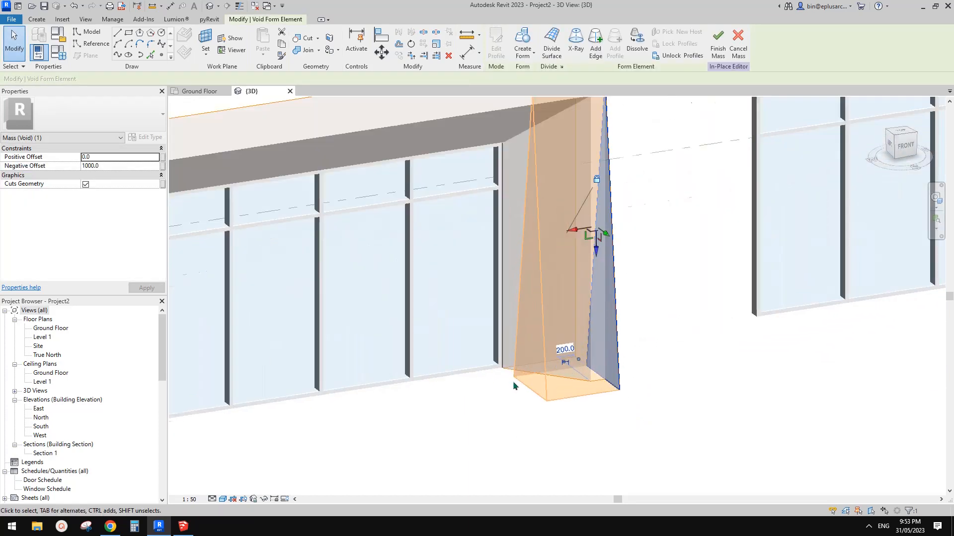
pyautogui.scroll(1, 514, 382)
pyautogui.click(533, 385)
pyautogui.scroll(-4, 534, 371)
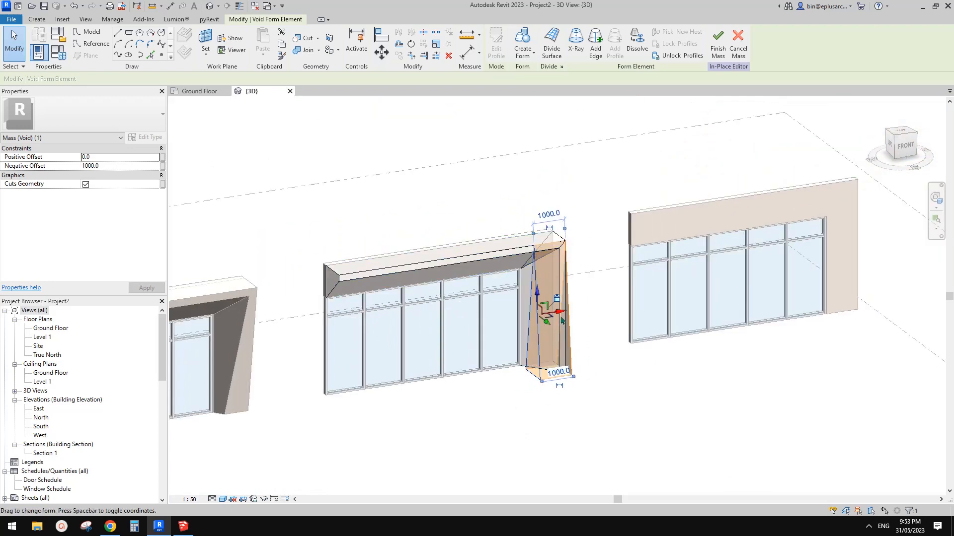
pyautogui.moveTo(561, 313); pyautogui.dragTo(344, 344)
pyautogui.keyDown('shift'); pyautogui.moveTo(639, 341); pyautogui.dragTo(596, 375, button='middle'); pyautogui.keyUp('shift')
pyautogui.click(610, 411)
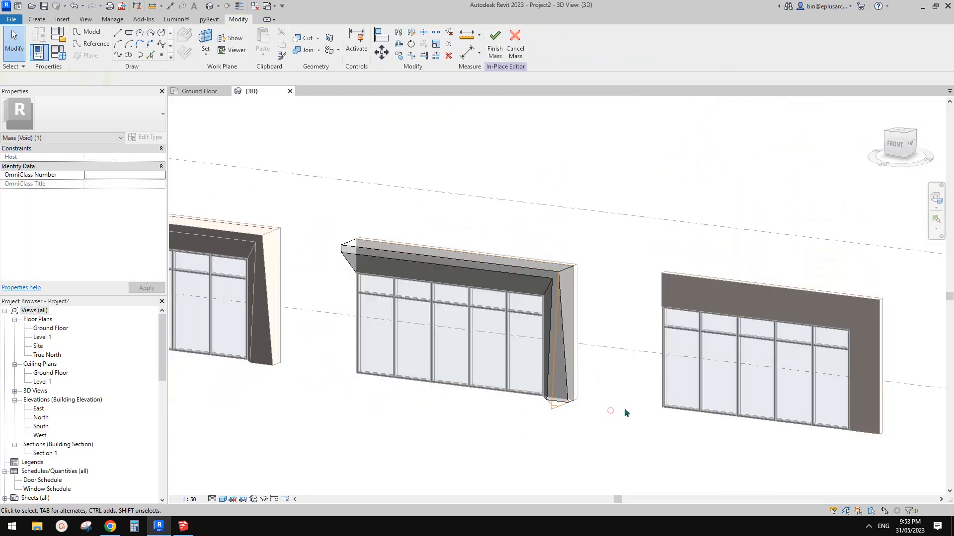
pyautogui.keyDown('shift'); pyautogui.moveTo(625, 413); pyautogui.dragTo(509, 313, button='middle'); pyautogui.keyUp('shift')
# Assign the material Finish to the solid frame form
pyautogui.click(502, 275)
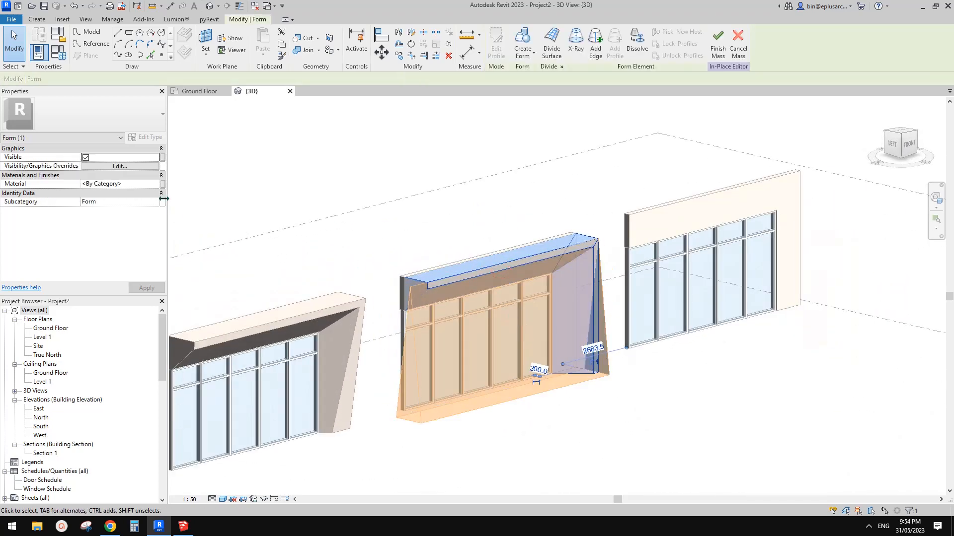
pyautogui.click(141, 184)
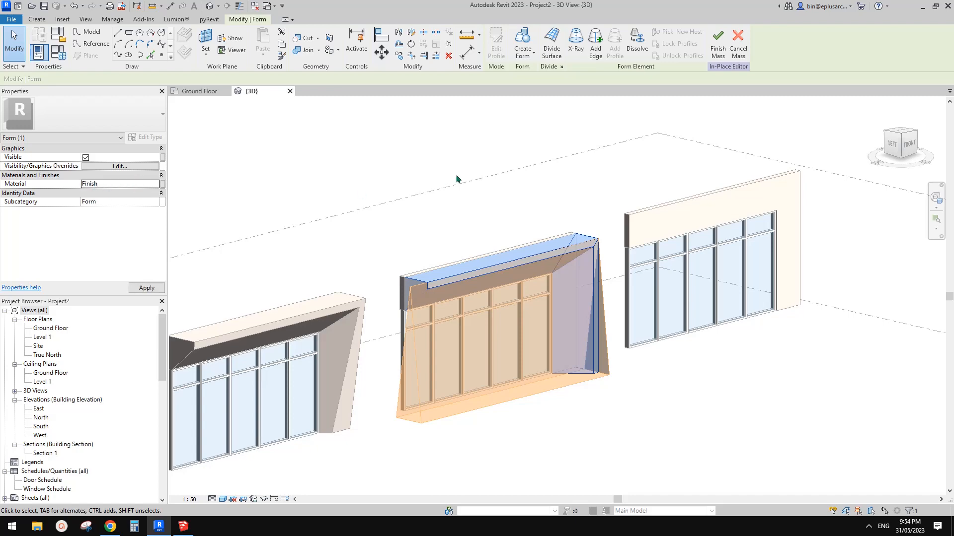
pyautogui.moveTo(510, 205); pyautogui.dragTo(507, 211, button='middle')
pyautogui.click(610, 222)
# Examine the slanted mass frame and its base reference lines beside the neighbouring walls
pyautogui.keyDown('shift'); pyautogui.moveTo(624, 342); pyautogui.dragTo(603, 359, button='middle'); pyautogui.keyUp('shift')
pyautogui.press('Tab')
pyautogui.press('Tab')
pyautogui.press('Tab')
pyautogui.press('Tab')
pyautogui.press('Tab')
pyautogui.press('Tab')
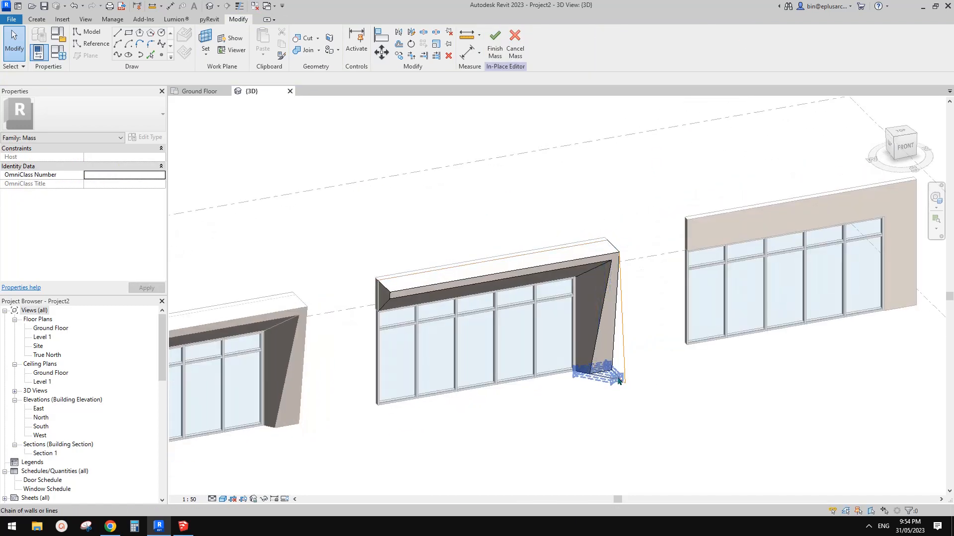
pyautogui.moveTo(514, 214); pyautogui.dragTo(518, 223, button='middle')
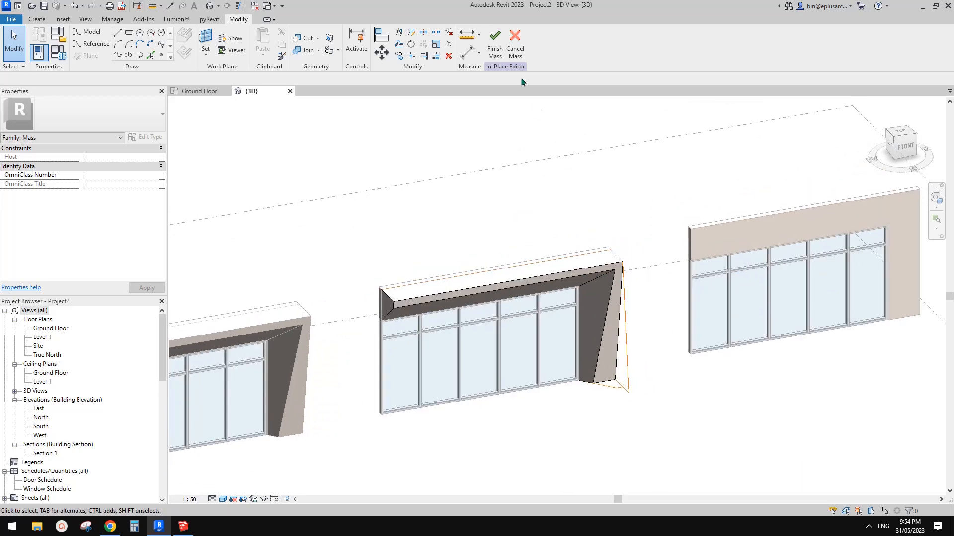
# Finish the in-place mass and join its geometry with the wall behind it
pyautogui.click(496, 48)
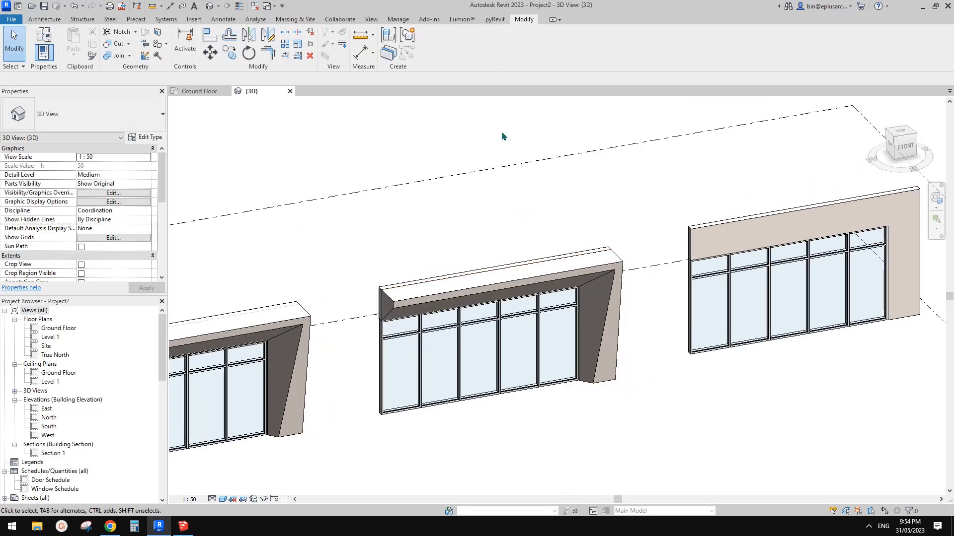
pyautogui.keyDown('shift'); pyautogui.moveTo(502, 131); pyautogui.dragTo(478, 259, button='middle'); pyautogui.keyUp('shift')
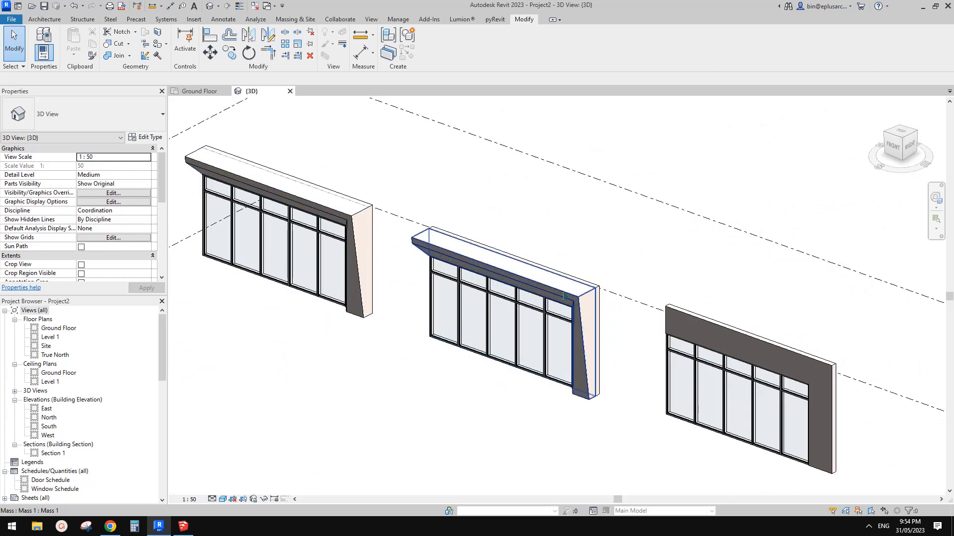
pyautogui.scroll(4, 571, 291)
pyautogui.click(540, 293)
pyautogui.scroll(-4, 544, 278)
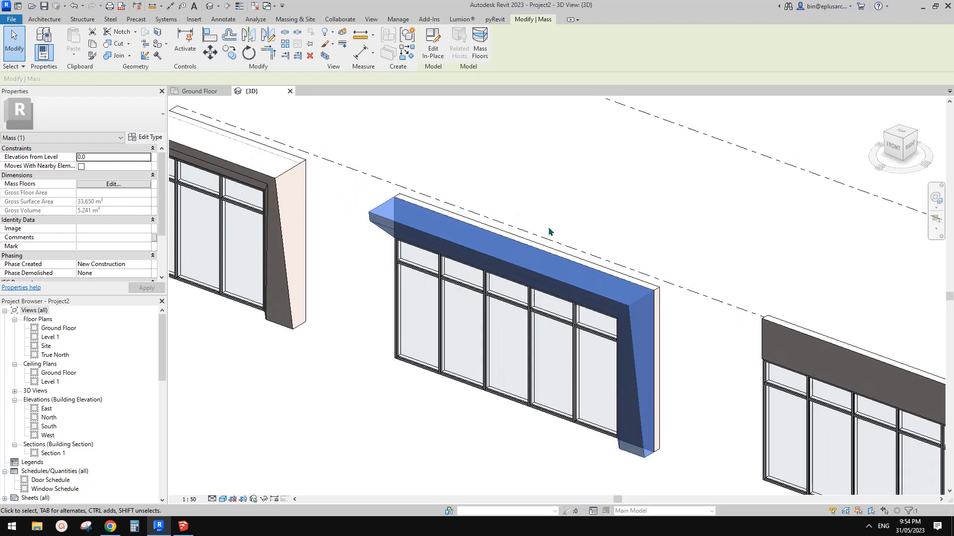
pyautogui.press('j')
pyautogui.press('g')
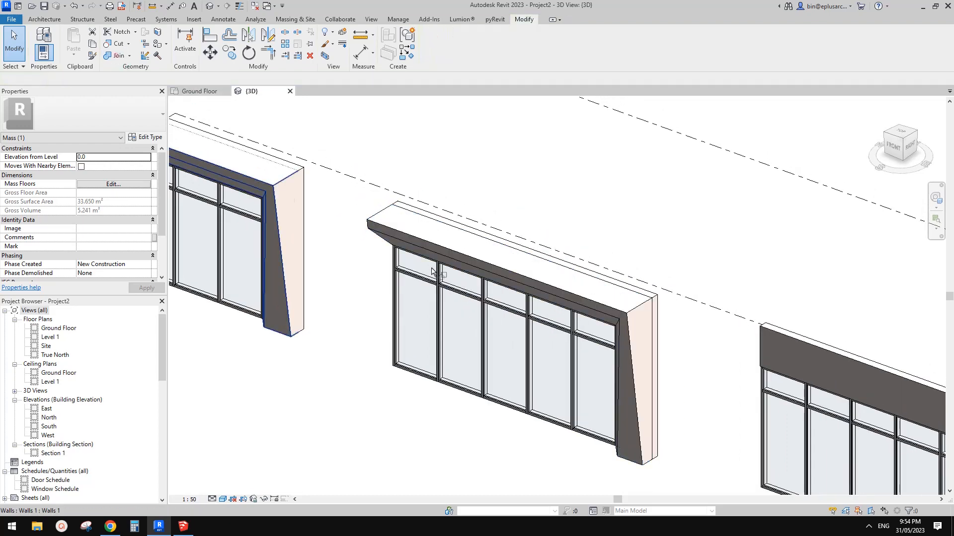
pyautogui.scroll(1, 450, 243)
pyautogui.click(450, 242)
pyautogui.click(462, 218)
pyautogui.moveTo(637, 238); pyautogui.dragTo(544, 157, button='middle')
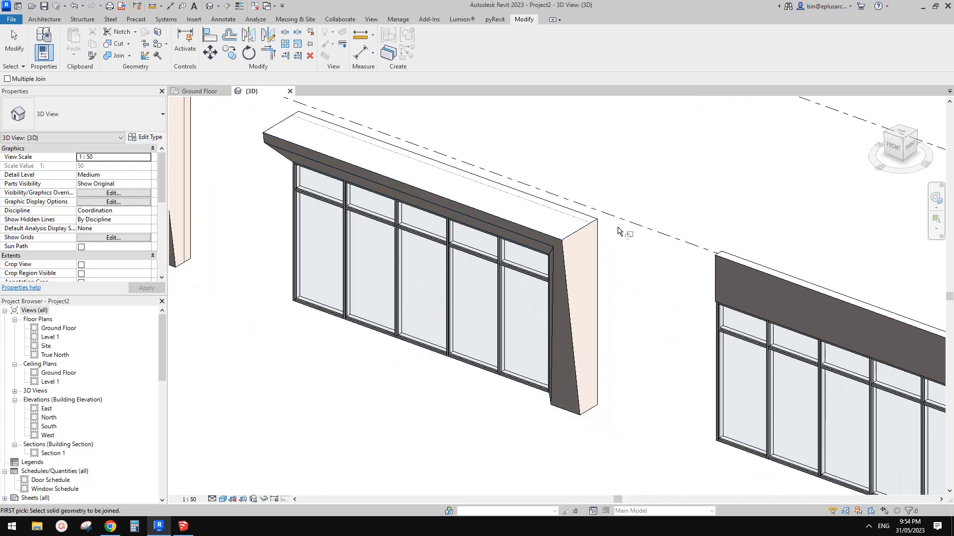
pyautogui.press('Escape')
# Examine the joined mass frame beside the neighbouring frame from the side and the front
pyautogui.scroll(-2, 617, 232)
pyautogui.keyDown('shift'); pyautogui.moveTo(569, 228); pyautogui.dragTo(549, 308, button='middle'); pyautogui.keyUp('shift')
pyautogui.scroll(1, 493, 213)
pyautogui.click(566, 349)
pyautogui.press('Escape')
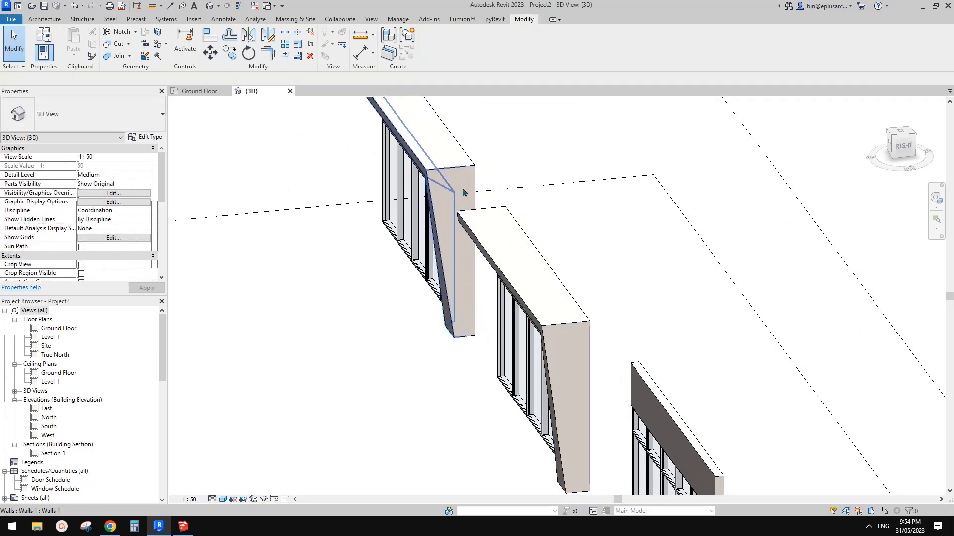
pyautogui.keyDown('shift'); pyautogui.moveTo(480, 212); pyautogui.dragTo(549, 231, button='middle'); pyautogui.keyUp('shift')
pyautogui.scroll(1, 460, 144)
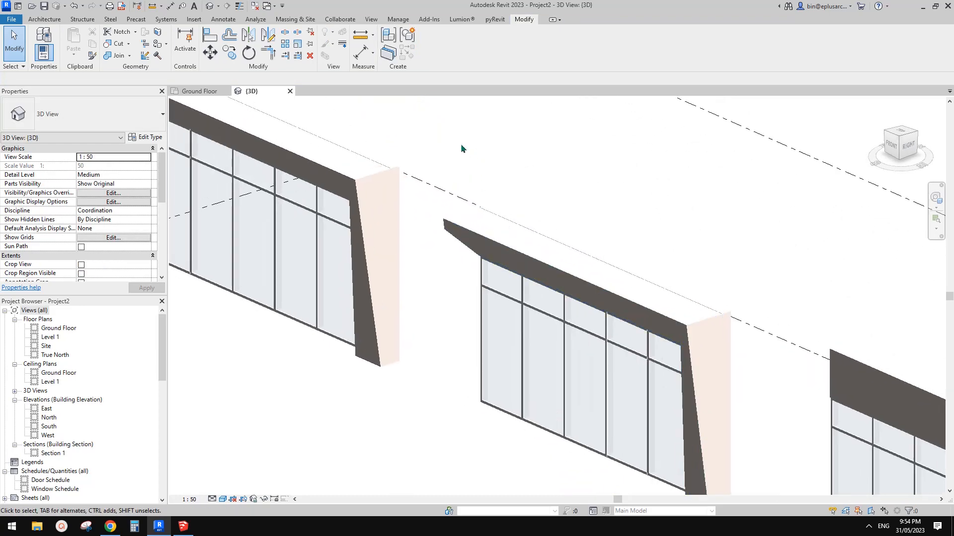
# Check the Walls and Mass categories in the project's Object Styles, comparing their line weights and materials
pyautogui.click(402, 21)
pyautogui.click(528, 238)
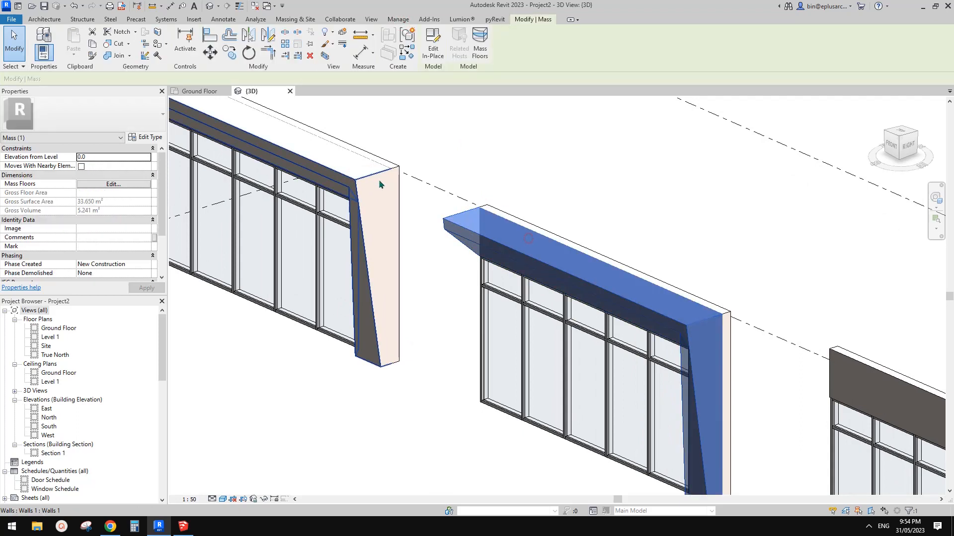
pyautogui.click(352, 180)
pyautogui.press('Escape')
pyautogui.click(459, 232)
pyautogui.click(398, 19)
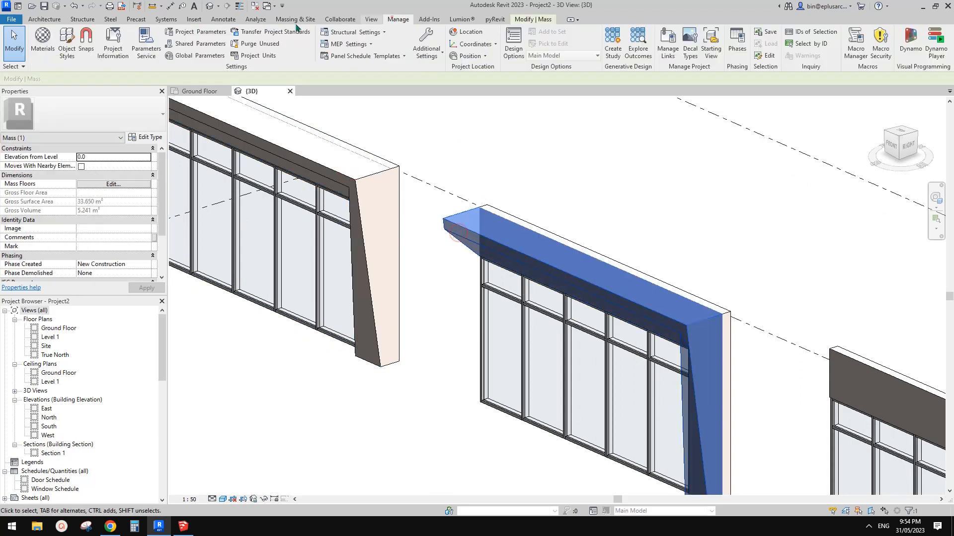
pyautogui.click(70, 51)
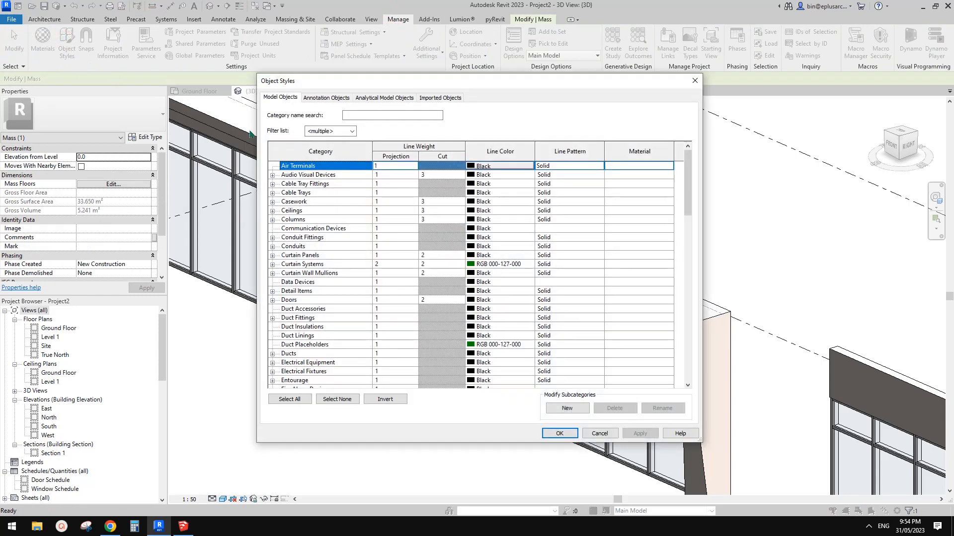
pyautogui.click(294, 211)
pyautogui.press('w')
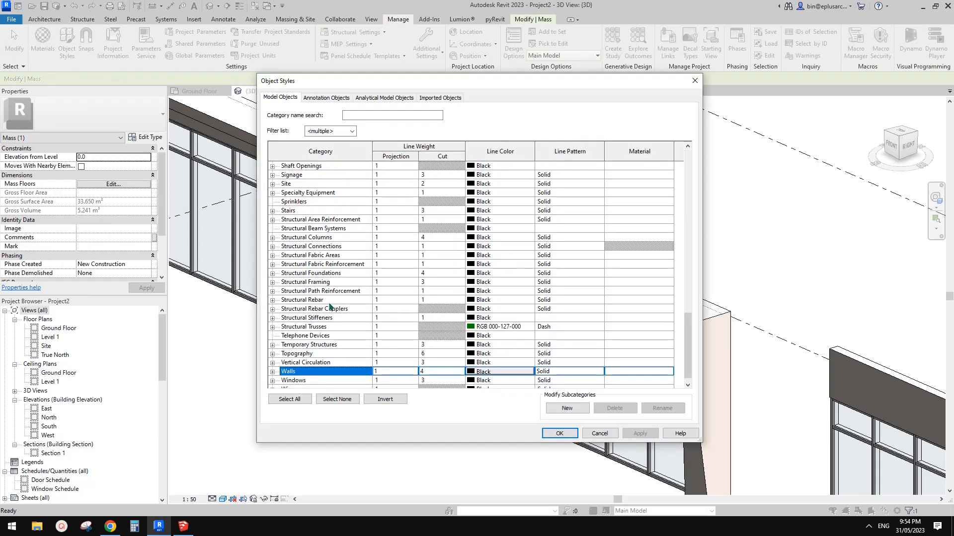
pyautogui.scroll(-1, 333, 318)
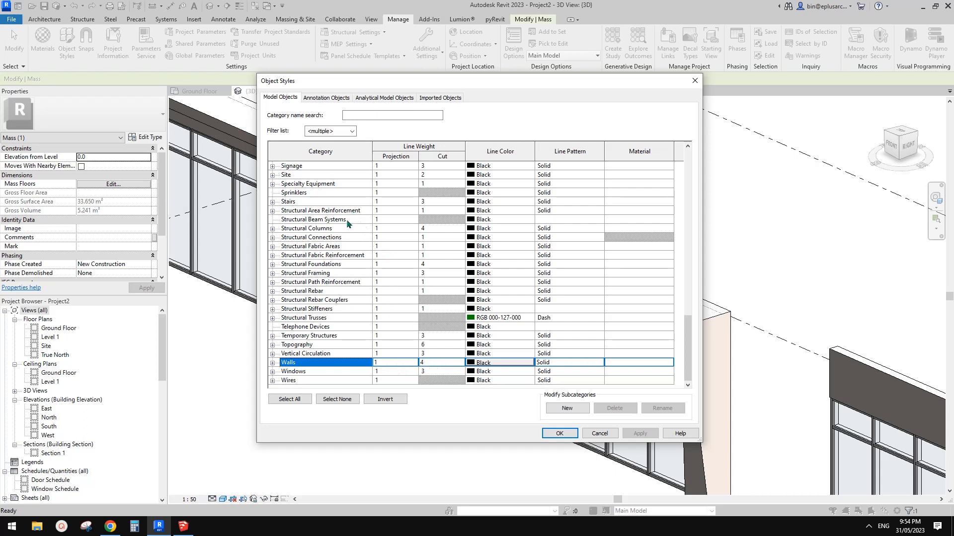
pyautogui.click(314, 238)
pyautogui.press('m')
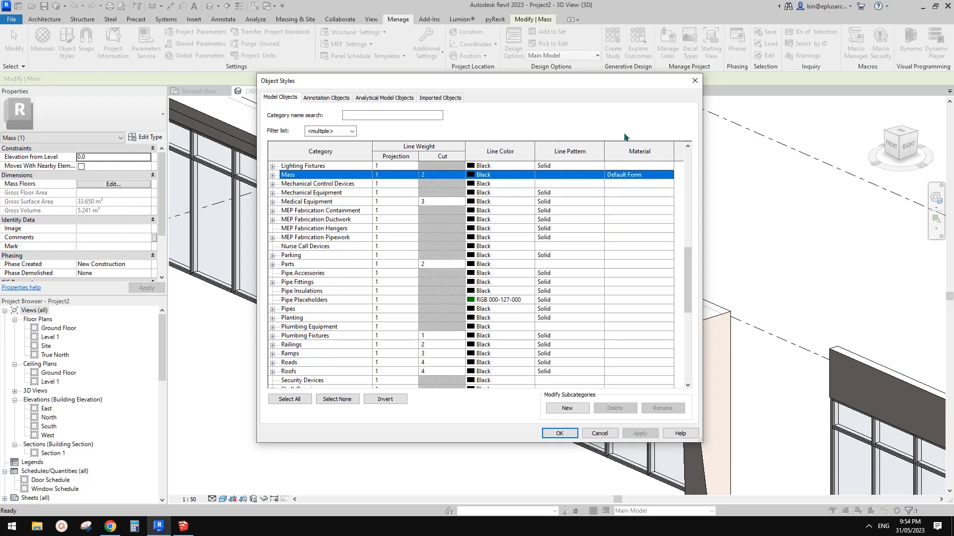
pyautogui.click(694, 83)
pyautogui.press('Escape')
# Examine the slanted frames from the front, the side and below to compare their shapes with the plain wall
pyautogui.scroll(-1, 587, 181)
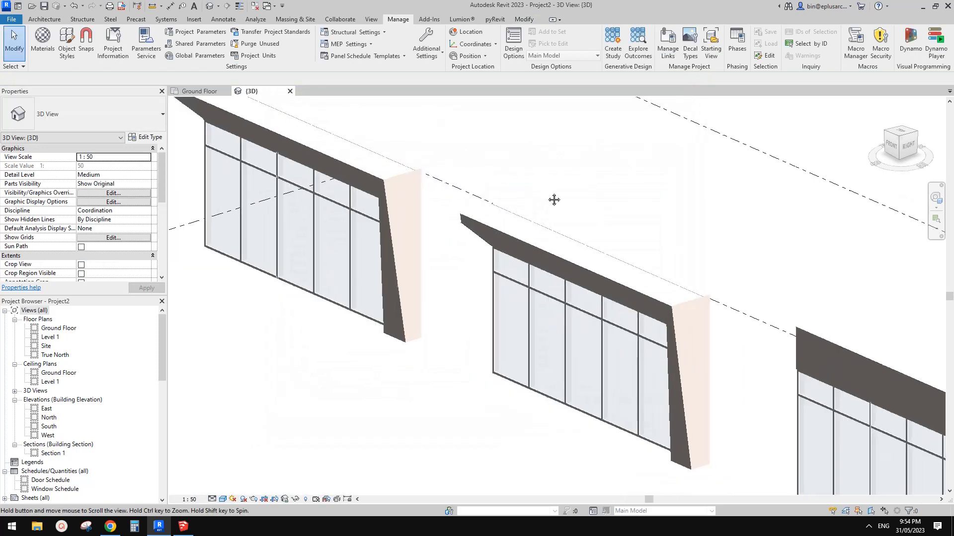
pyautogui.keyDown('shift'); pyautogui.moveTo(553, 200); pyautogui.dragTo(687, 252, button='middle'); pyautogui.keyUp('shift')
pyautogui.scroll(-2, 648, 223)
pyautogui.scroll(2, 630, 288)
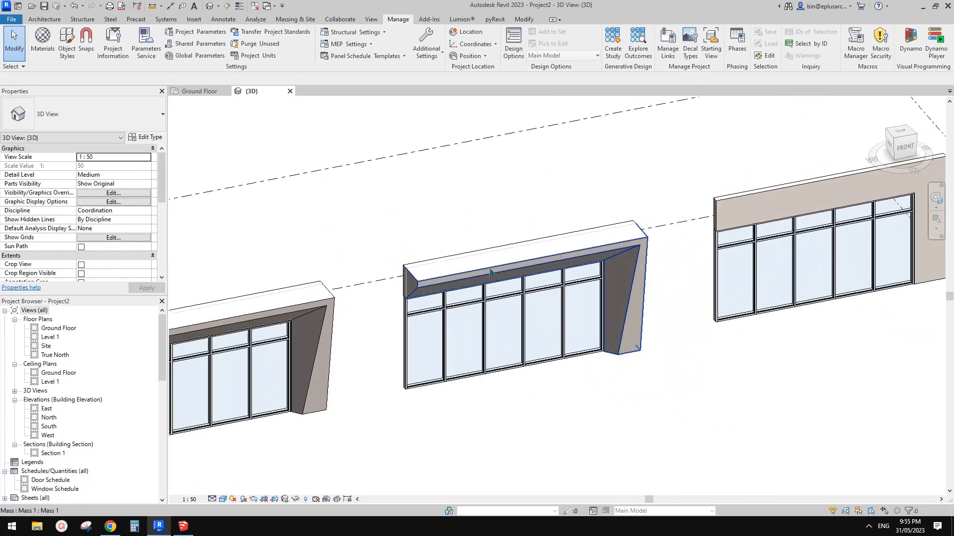
pyautogui.moveTo(510, 272)
pyautogui.keyDown('shift'); pyautogui.mouseDown(button='middle')
pyautogui.moveTo(561, 233)
pyautogui.moveTo(535, 235)
pyautogui.moveTo(551, 249)
pyautogui.moveTo(573, 238)
pyautogui.moveTo(559, 230)
pyautogui.moveTo(652, 203)
pyautogui.mouseUp(button='middle'); pyautogui.keyUp('shift')
pyautogui.scroll(2, 534, 237)
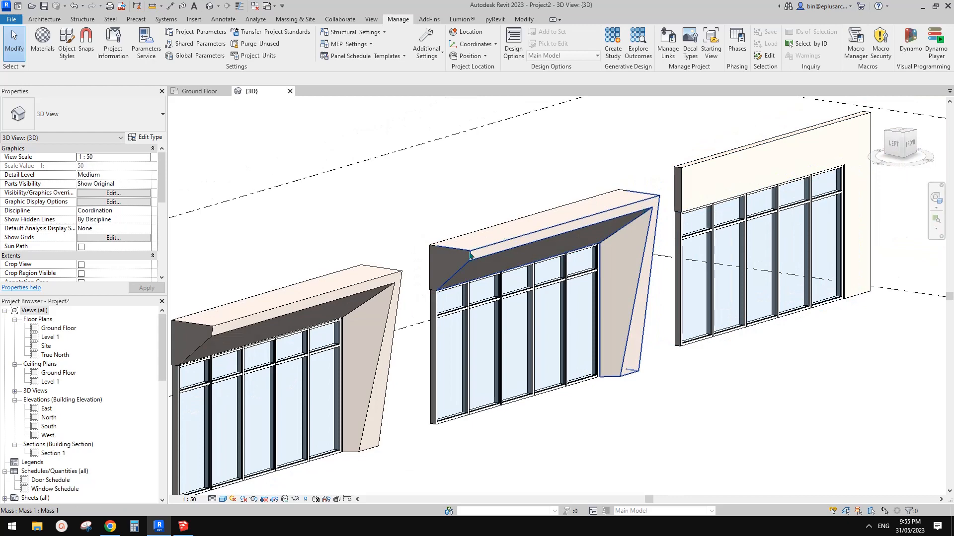
pyautogui.moveTo(470, 256)
pyautogui.keyDown('shift'); pyautogui.mouseDown(button='middle')
pyautogui.moveTo(348, 234)
pyautogui.moveTo(496, 228)
pyautogui.moveTo(260, 224)
pyautogui.moveTo(632, 242)
pyautogui.moveTo(611, 248)
pyautogui.moveTo(710, 266)
pyautogui.moveTo(532, 288)
pyautogui.moveTo(602, 285)
pyautogui.mouseUp(button='middle'); pyautogui.keyUp('shift')
pyautogui.scroll(-1, 609, 295)
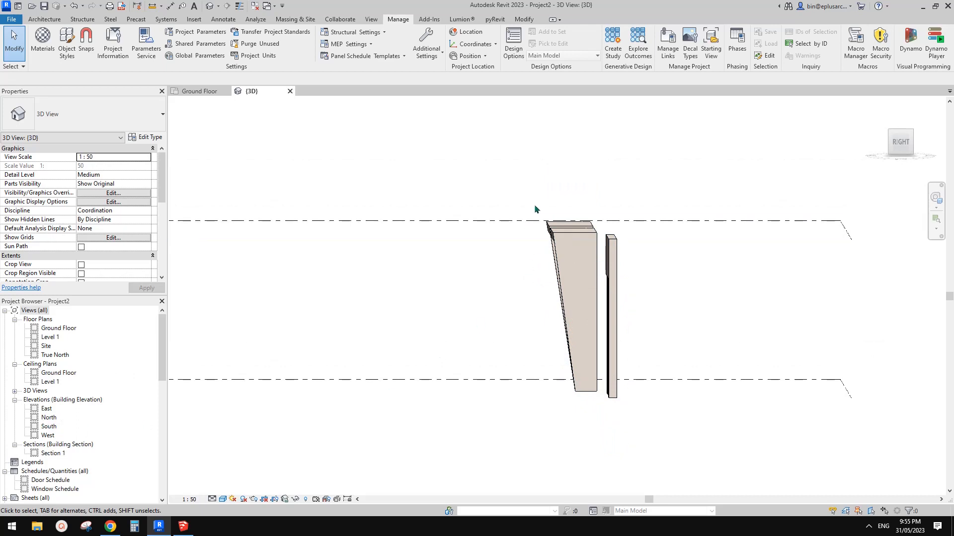
pyautogui.keyDown('shift'); pyautogui.moveTo(523, 330); pyautogui.dragTo(554, 243, button='middle'); pyautogui.keyUp('shift')
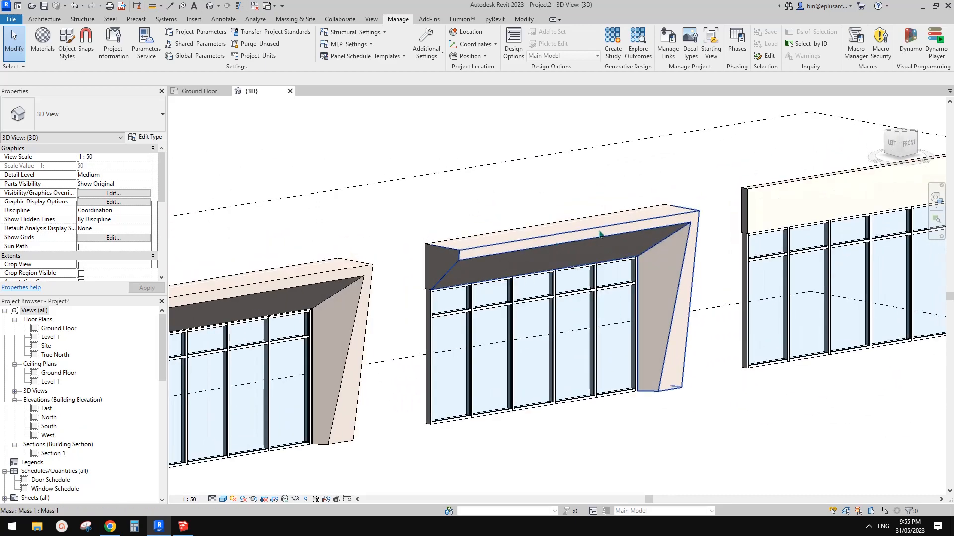
pyautogui.click(680, 257)
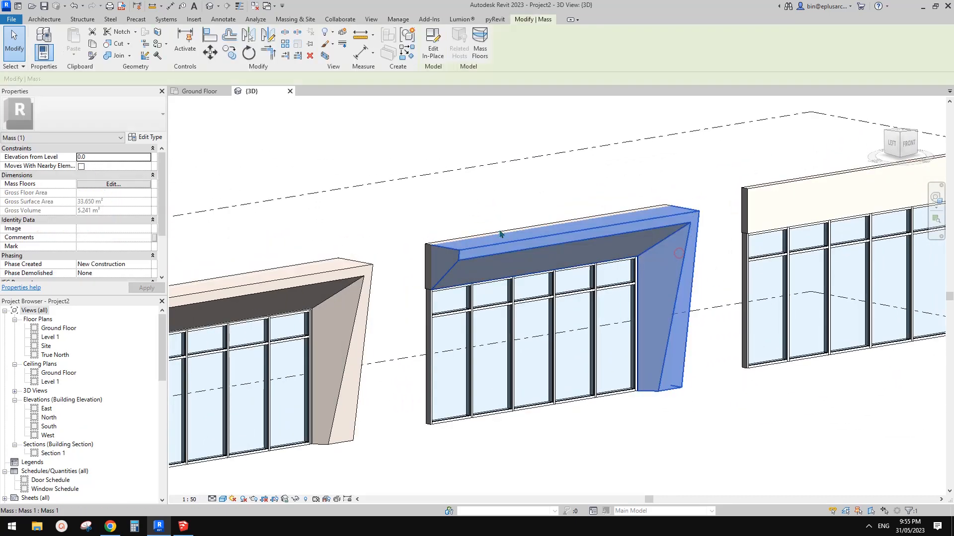
pyautogui.press('Escape')
pyautogui.keyDown('shift'); pyautogui.moveTo(666, 228); pyautogui.dragTo(490, 235, button='middle'); pyautogui.keyUp('shift')
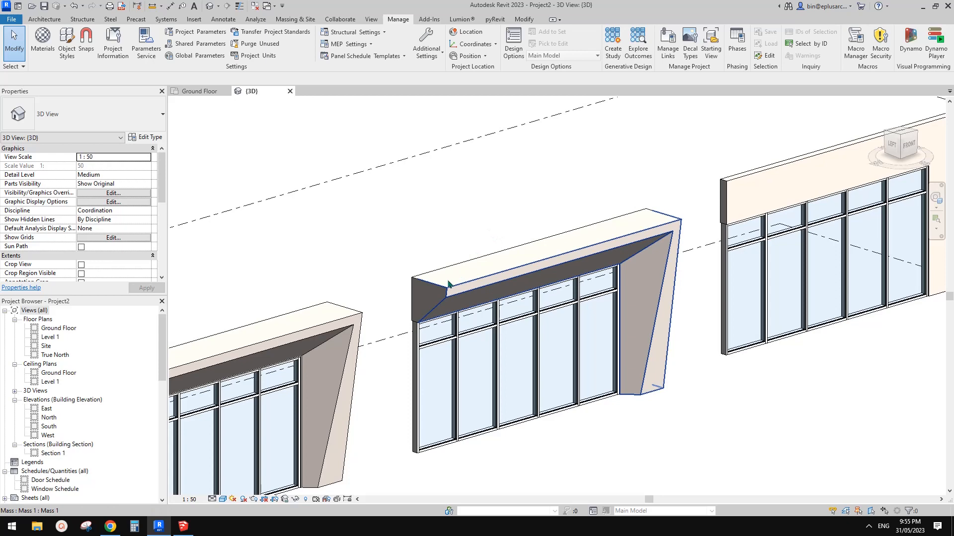
# Unjoin the slanted mass frame from the wall behind it
pyautogui.click(593, 249)
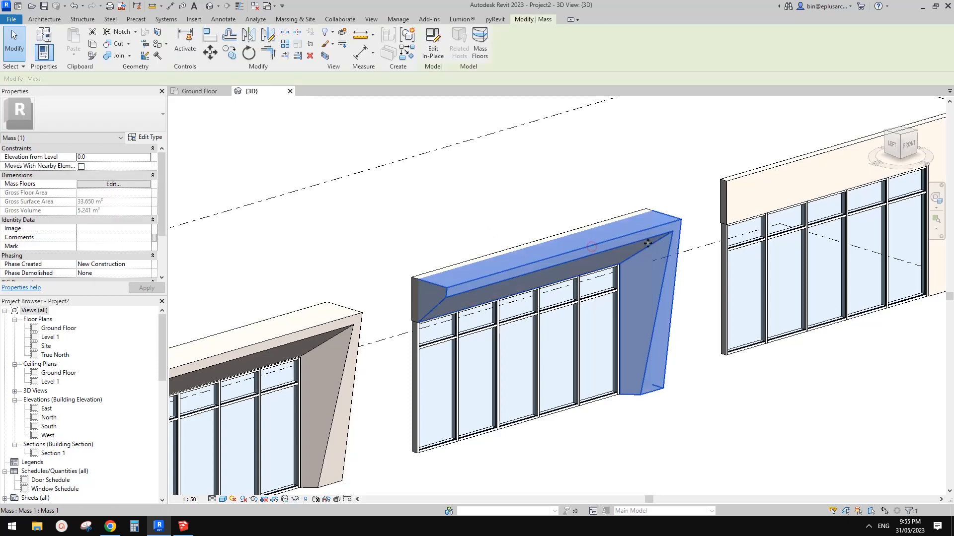
pyautogui.moveTo(473, 198); pyautogui.dragTo(472, 182, button='middle')
pyautogui.click(130, 56)
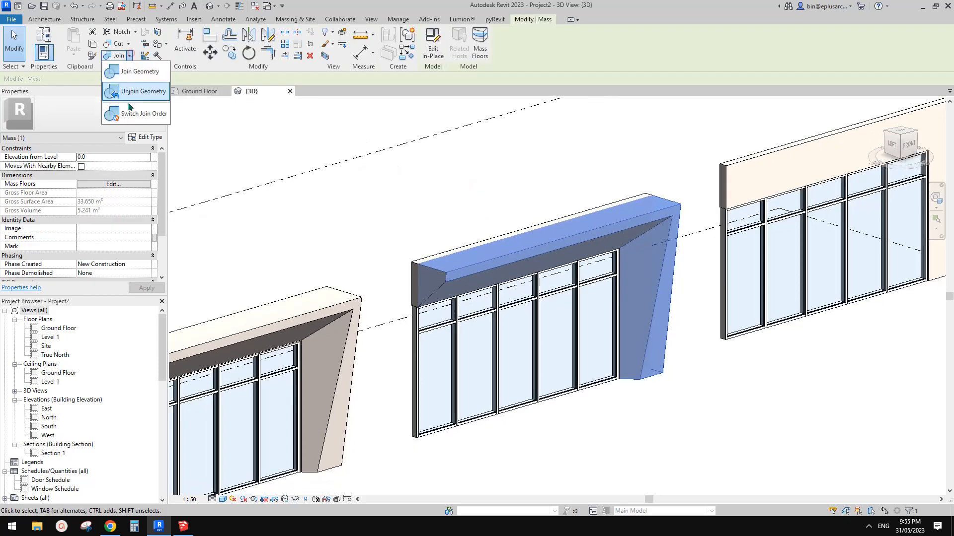
pyautogui.click(135, 93)
pyautogui.click(474, 265)
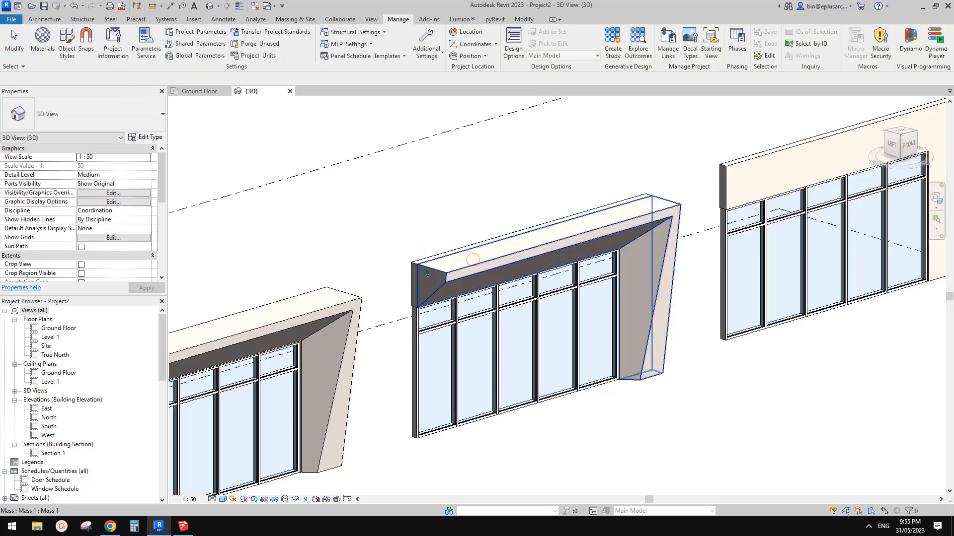
pyautogui.scroll(2, 416, 295)
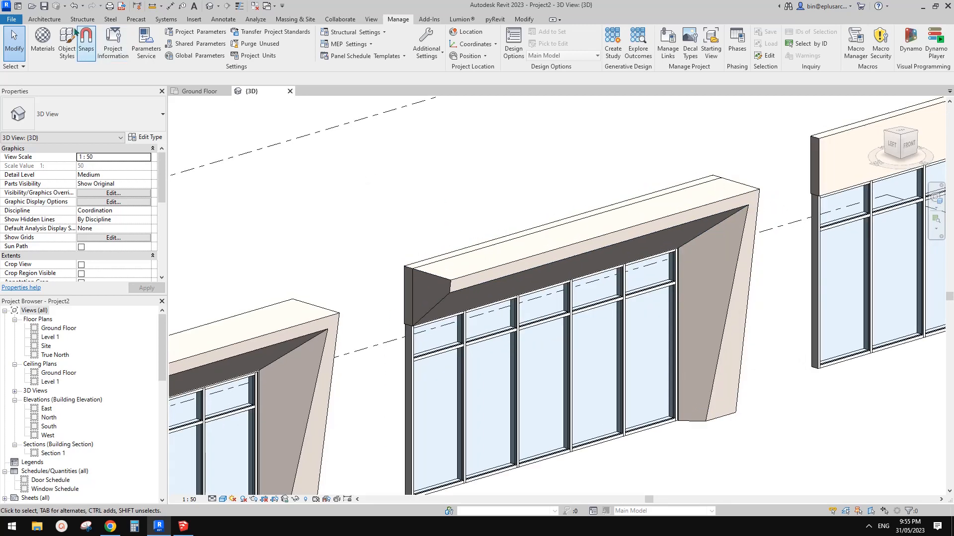
# Create a new in-place model in the Mass category, accepting the suggested name
pyautogui.click(45, 19)
pyautogui.click(117, 49)
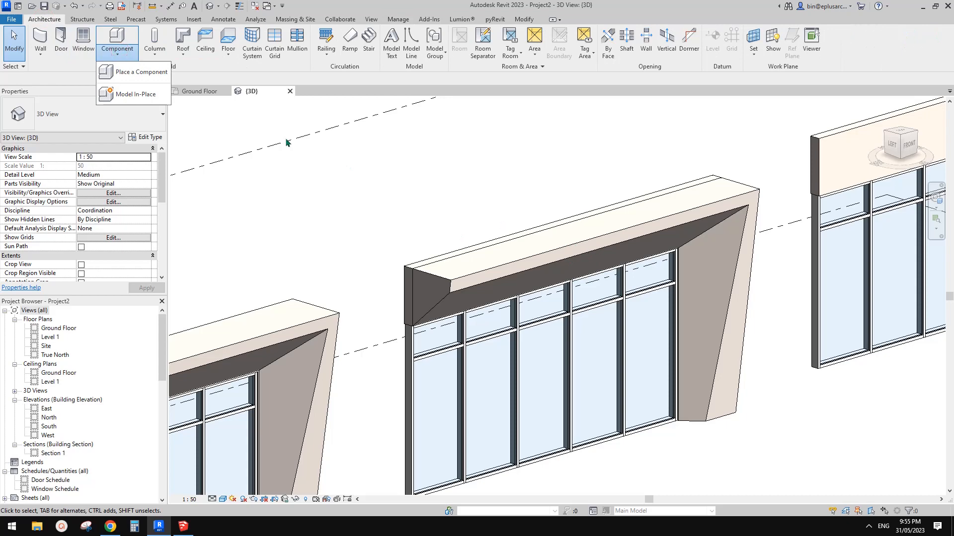
pyautogui.click(147, 95)
pyautogui.click(311, 204)
pyautogui.press('m')
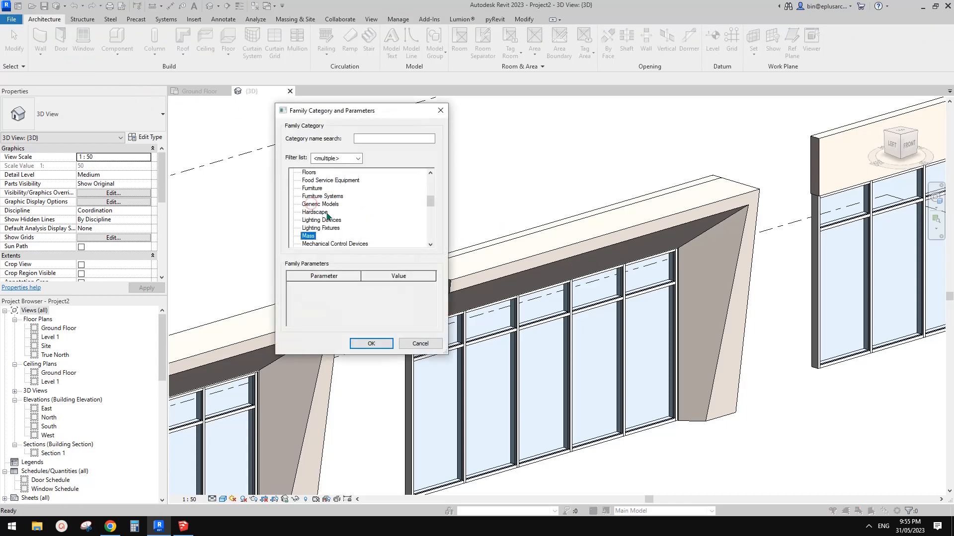
pyautogui.click(381, 343)
pyautogui.click(588, 253)
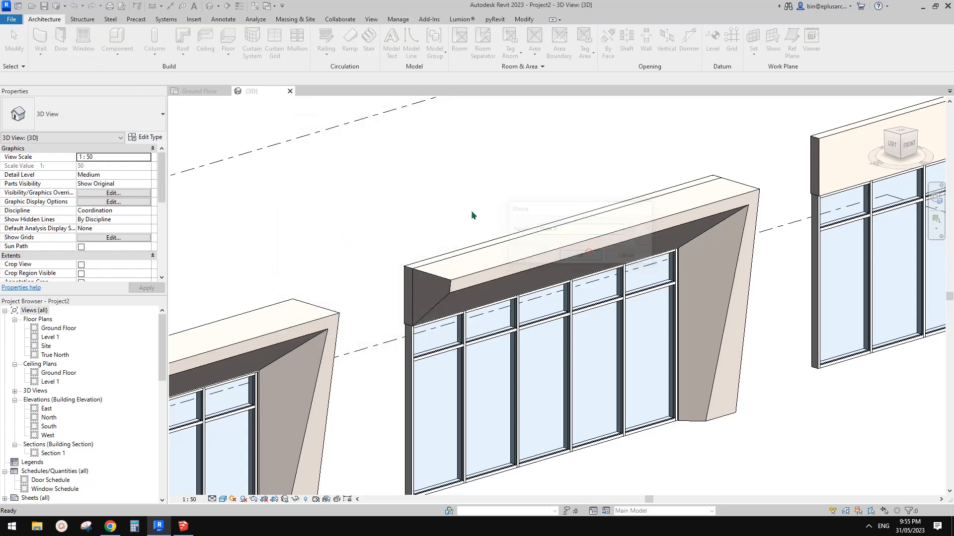
# Set the mass frame's back face as the placement plane for reference lines and choose the Pick Lines method
pyautogui.click(91, 43)
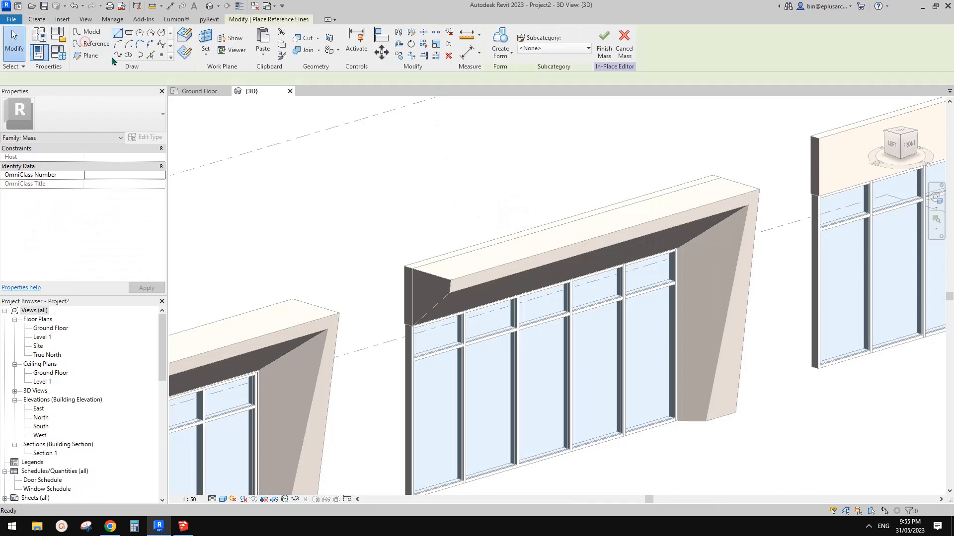
pyautogui.press('Escape')
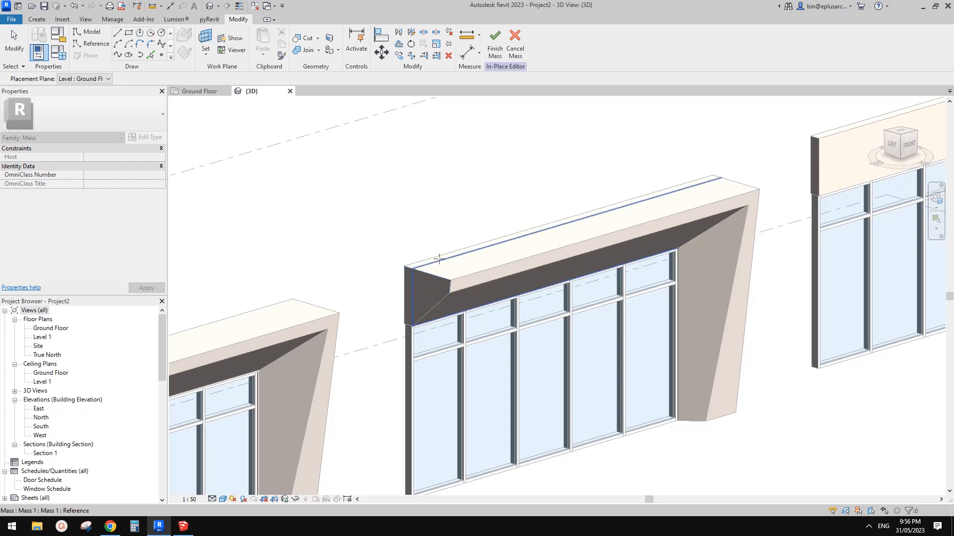
pyautogui.click(484, 248)
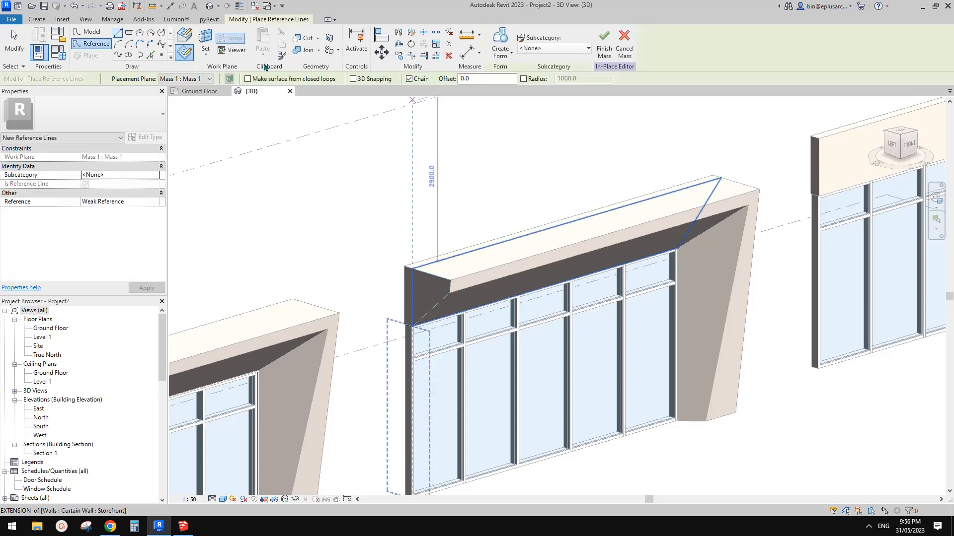
pyautogui.click(150, 56)
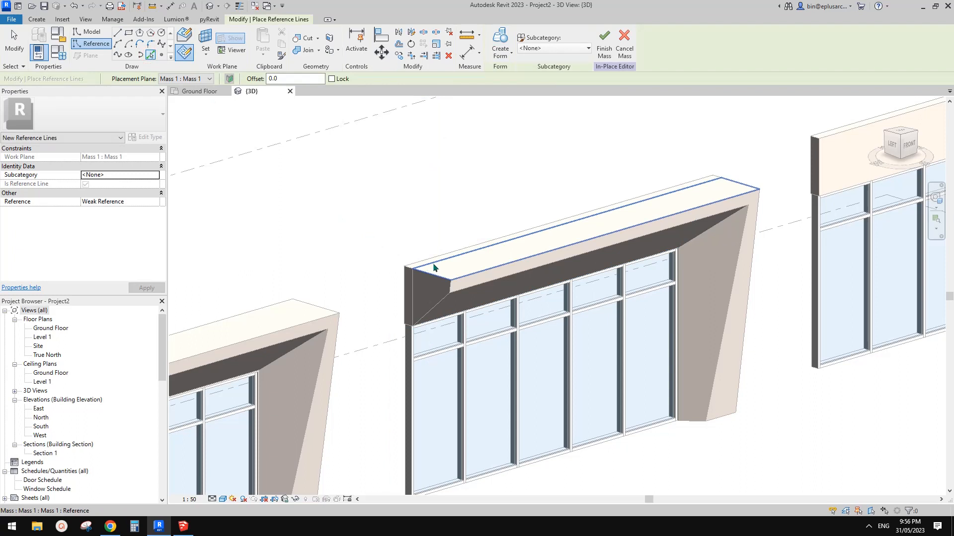
# Pick the complete closed chain of edges around the slanted mass frame's back face as reference lines
pyautogui.press('Tab')
pyautogui.press('Tab')
pyautogui.press('Tab')
pyautogui.press('Tab')
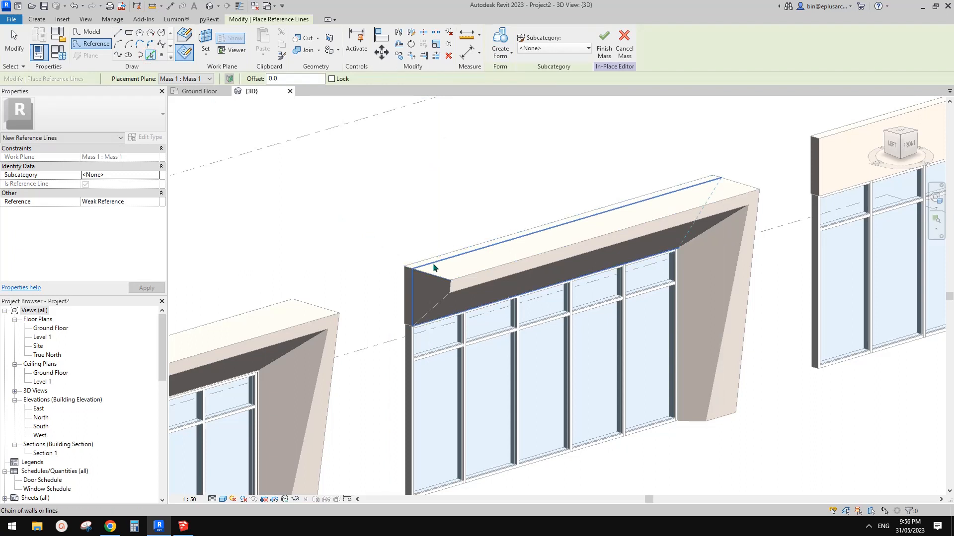
pyautogui.keyDown('shift'); pyautogui.moveTo(434, 269); pyautogui.dragTo(433, 237, button='middle'); pyautogui.keyUp('shift')
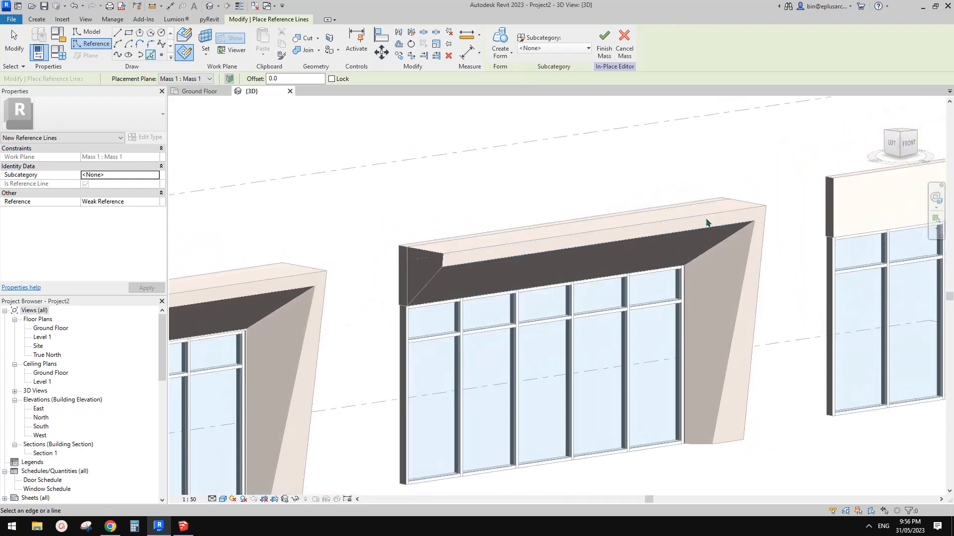
pyautogui.keyDown('shift'); pyautogui.moveTo(743, 207); pyautogui.dragTo(458, 243, button='middle'); pyautogui.keyUp('shift')
pyautogui.press('Tab')
pyautogui.press('Tab')
pyautogui.press('Tab')
pyautogui.press('Tab')
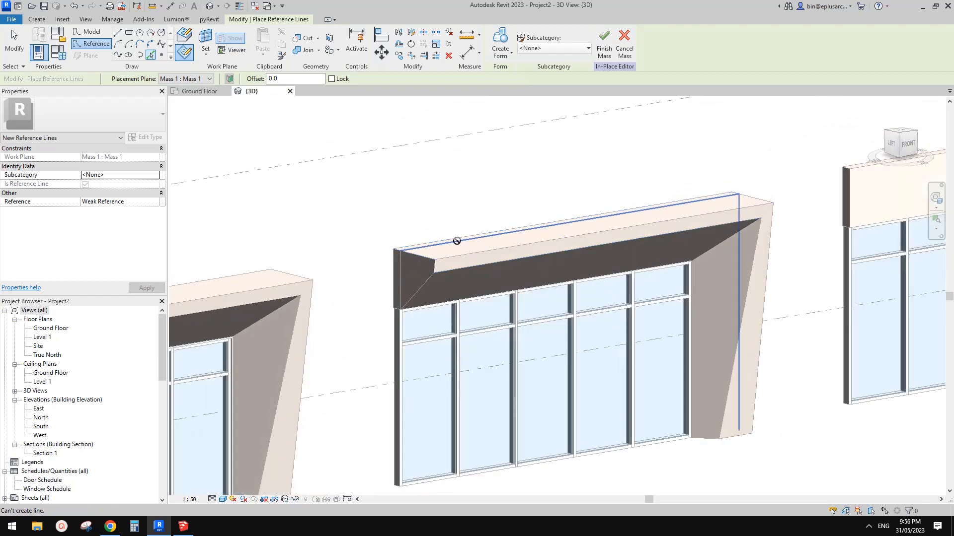
pyautogui.press('Tab')
pyautogui.keyDown('shift'); pyautogui.moveTo(464, 247); pyautogui.dragTo(433, 241, button='middle'); pyautogui.keyUp('shift')
pyautogui.press('Tab')
pyautogui.press('Tab')
pyautogui.press('Tab')
pyautogui.press('Tab')
pyautogui.press('Tab')
pyautogui.press('Tab')
pyautogui.press('Tab')
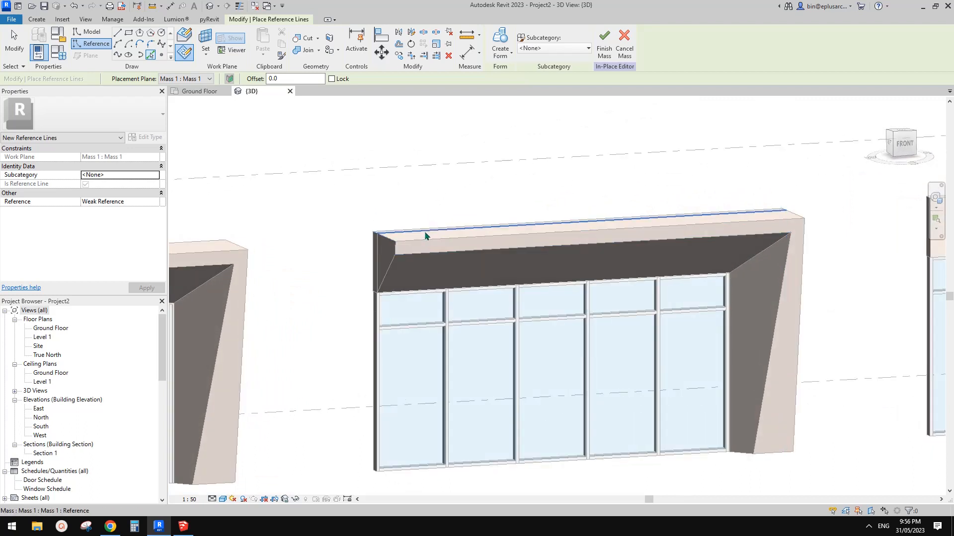
pyautogui.press('Tab')
pyautogui.press('Tab')
pyautogui.press('Tab')
pyautogui.press('Tab')
pyautogui.press('Tab')
pyautogui.press('Tab')
pyautogui.press('Tab')
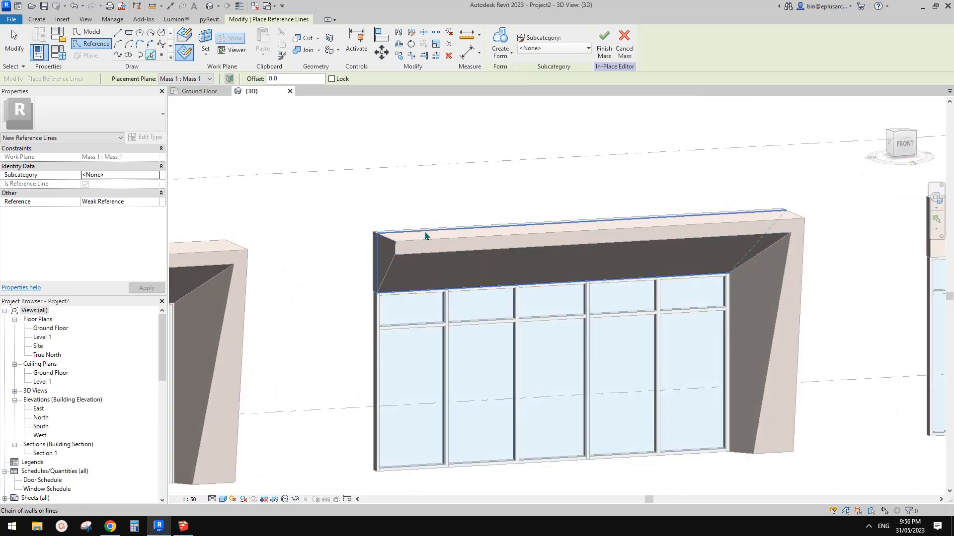
pyautogui.press('Tab')
pyautogui.press('Tab')
pyautogui.press('Tab')
pyautogui.press('Tab')
pyautogui.press('Tab')
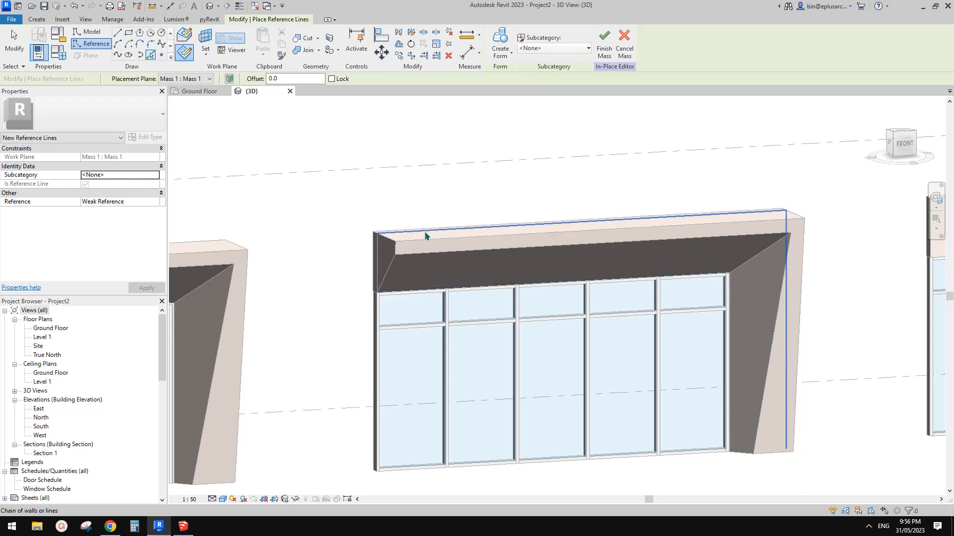
pyautogui.press('Tab')
pyautogui.press('Tab')
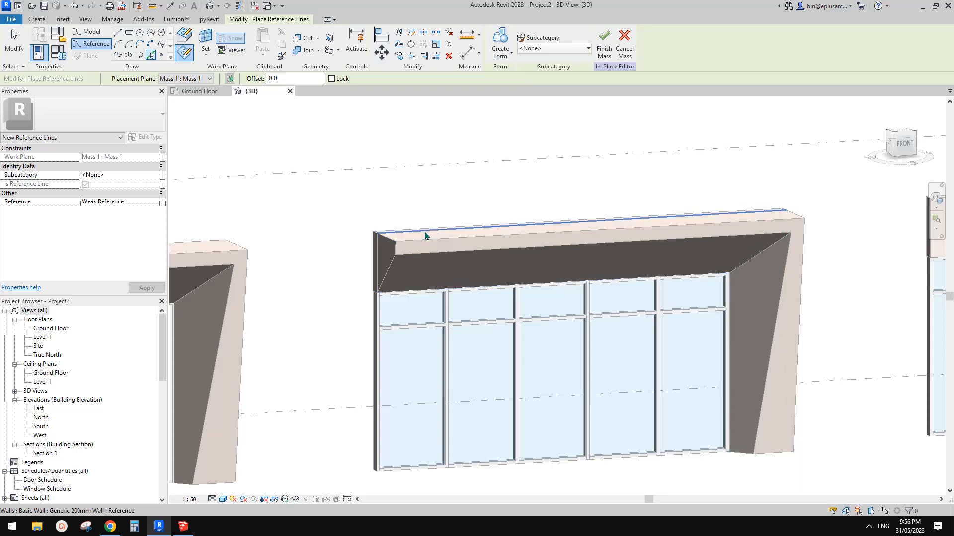
pyautogui.press('Tab')
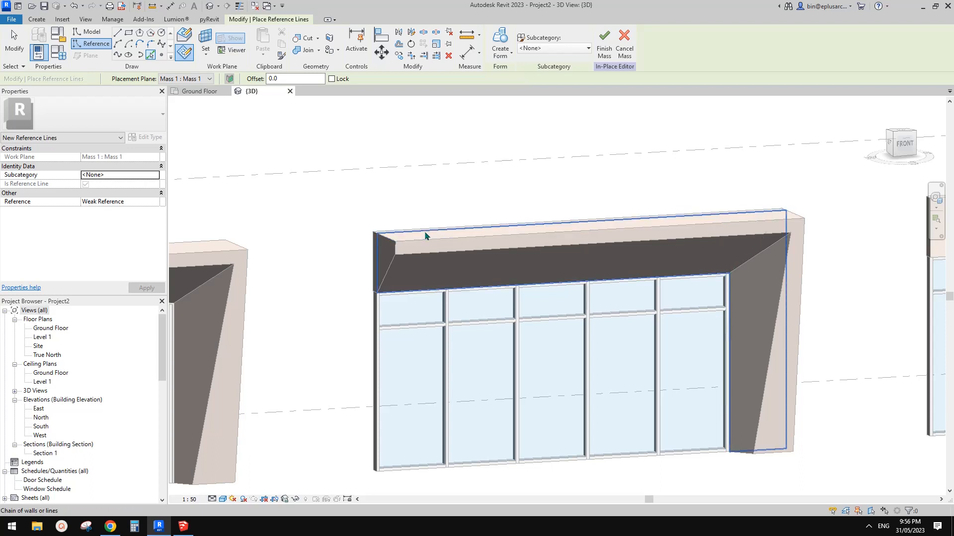
pyautogui.click(425, 236)
pyautogui.scroll(-1, 420, 278)
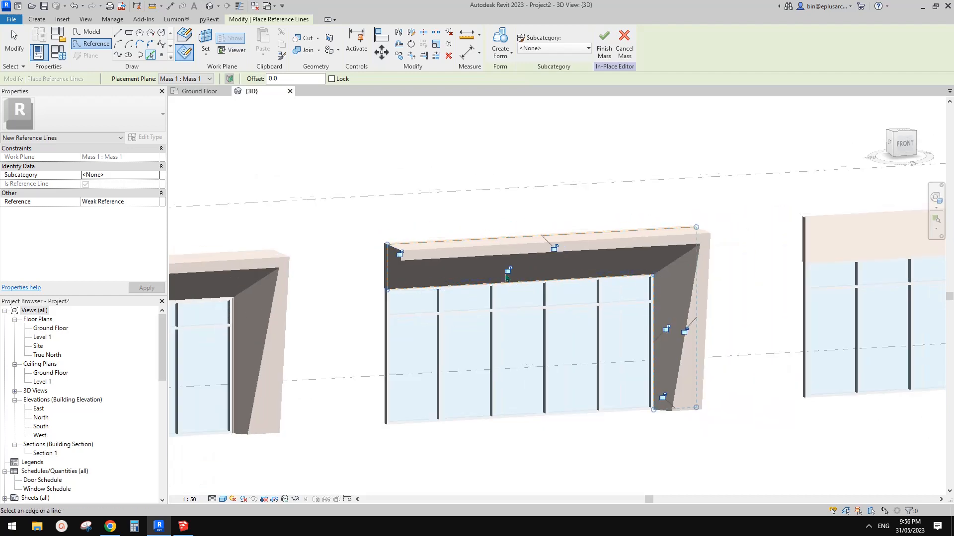
pyautogui.press('Escape')
pyautogui.press('Escape')
# Set the 3D view's scale to 1:100
pyautogui.moveTo(515, 280); pyautogui.dragTo(677, 287, button='middle')
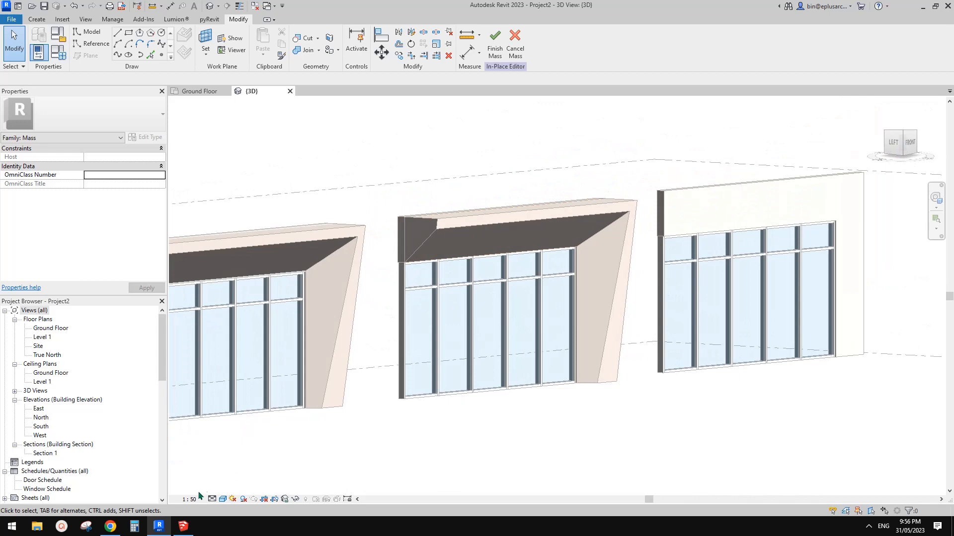
pyautogui.click(194, 498)
pyautogui.click(209, 432)
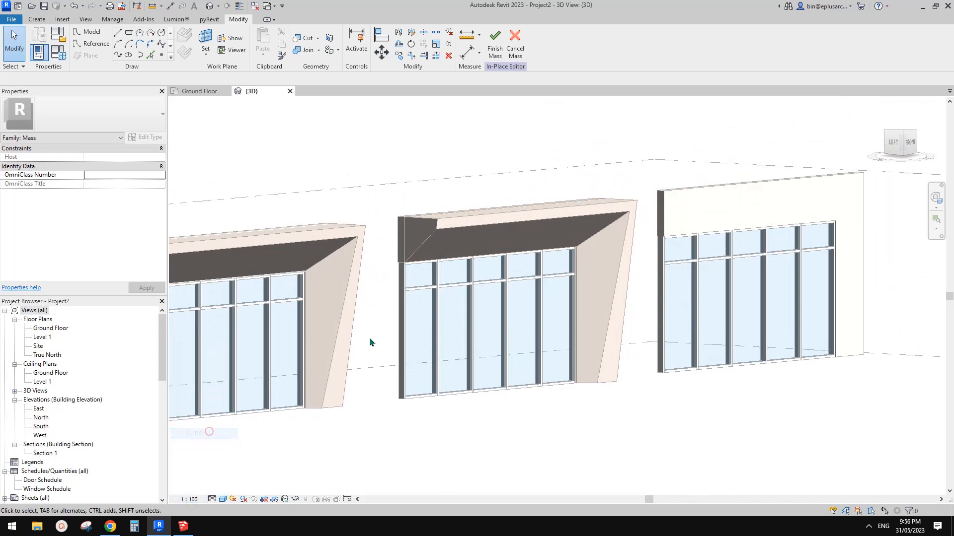
# Examine the back-face reference lines in wireframe display, select their whole chain to check it, and return to the shaded display
pyautogui.scroll(2, 416, 293)
pyautogui.keyDown('shift'); pyautogui.moveTo(421, 308); pyautogui.dragTo(458, 340, button='middle'); pyautogui.keyUp('shift')
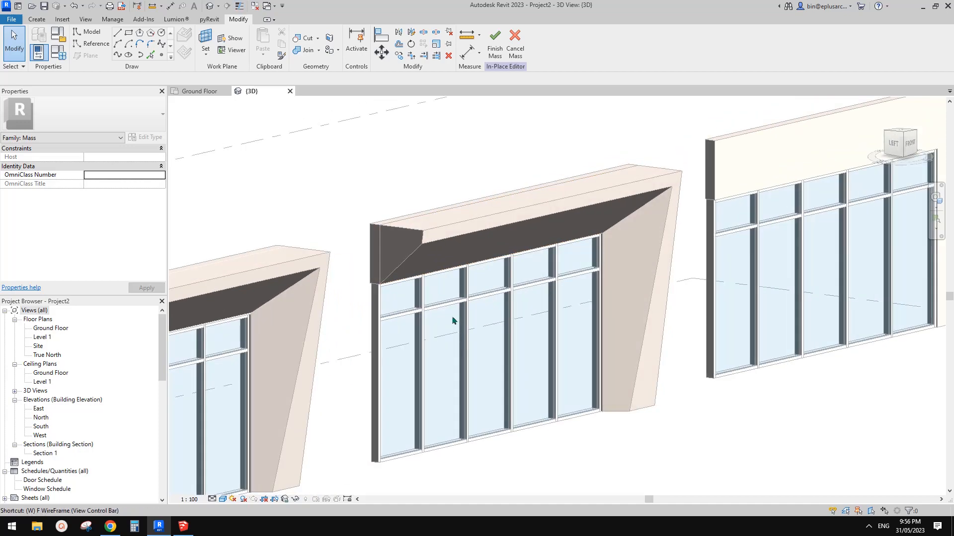
pyautogui.press('f')
pyautogui.scroll(3, 417, 285)
pyautogui.moveTo(411, 284)
pyautogui.keyDown('shift'); pyautogui.mouseDown(button='middle')
pyautogui.moveTo(371, 258)
pyautogui.moveTo(404, 281)
pyautogui.mouseUp(button='middle'); pyautogui.keyUp('shift')
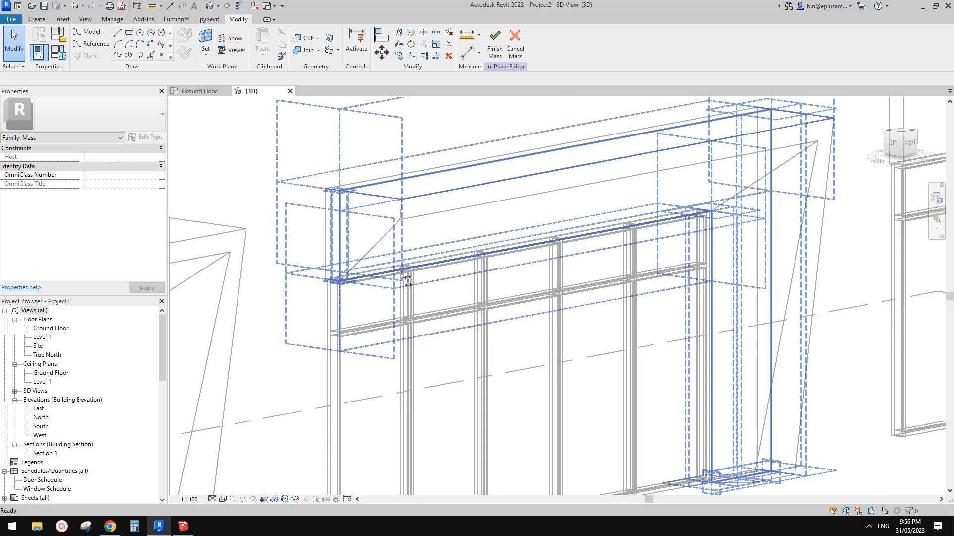
pyautogui.scroll(-4, 411, 288)
pyautogui.keyDown('shift'); pyautogui.moveTo(477, 311); pyautogui.dragTo(474, 395, button='middle'); pyautogui.keyUp('shift')
pyautogui.press('Tab')
pyautogui.click(449, 278)
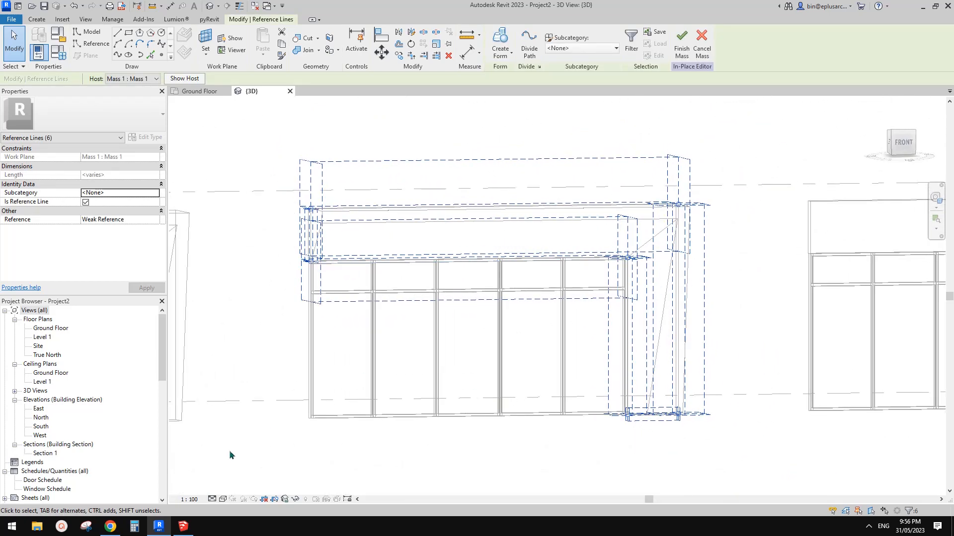
pyautogui.keyDown('shift'); pyautogui.moveTo(268, 214); pyautogui.dragTo(300, 240, button='middle'); pyautogui.keyUp('shift')
pyautogui.keyDown('shift'); pyautogui.moveTo(599, 266); pyautogui.dragTo(502, 247, button='middle'); pyautogui.keyUp('shift')
pyautogui.press('Escape')
pyautogui.press('Tab')
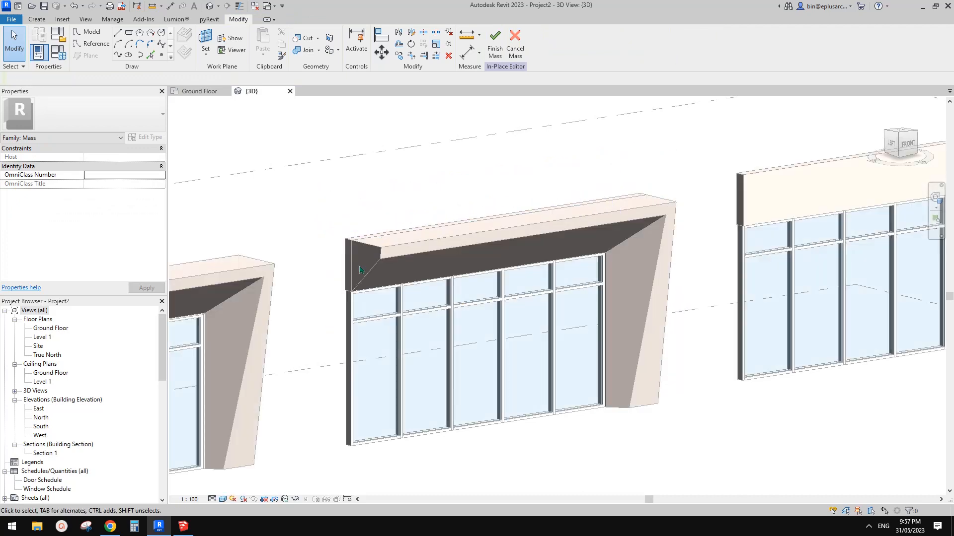
# Start a new set of reference lines and set the frame's slanted front face as their work plane
pyautogui.keyDown('shift'); pyautogui.moveTo(360, 270); pyautogui.dragTo(423, 264, button='middle'); pyautogui.keyUp('shift')
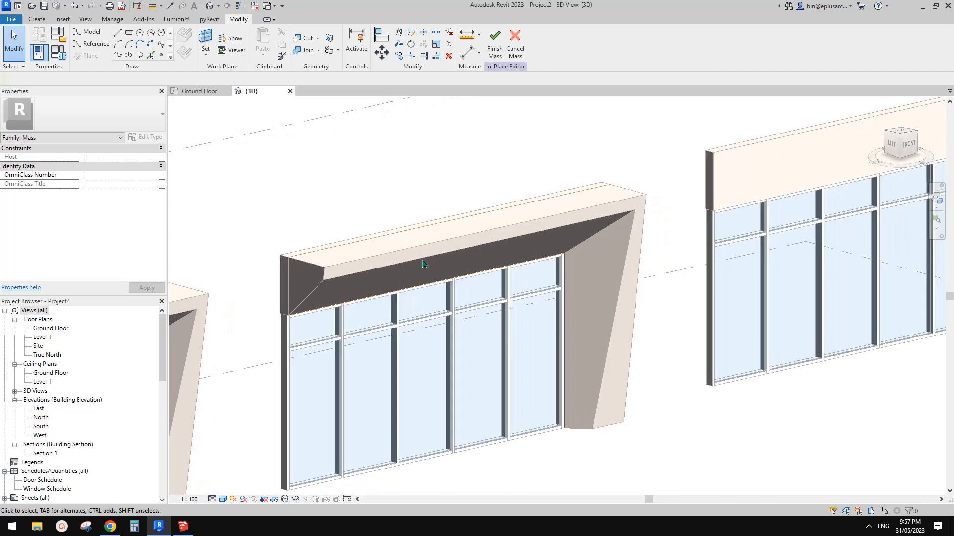
pyautogui.click(91, 45)
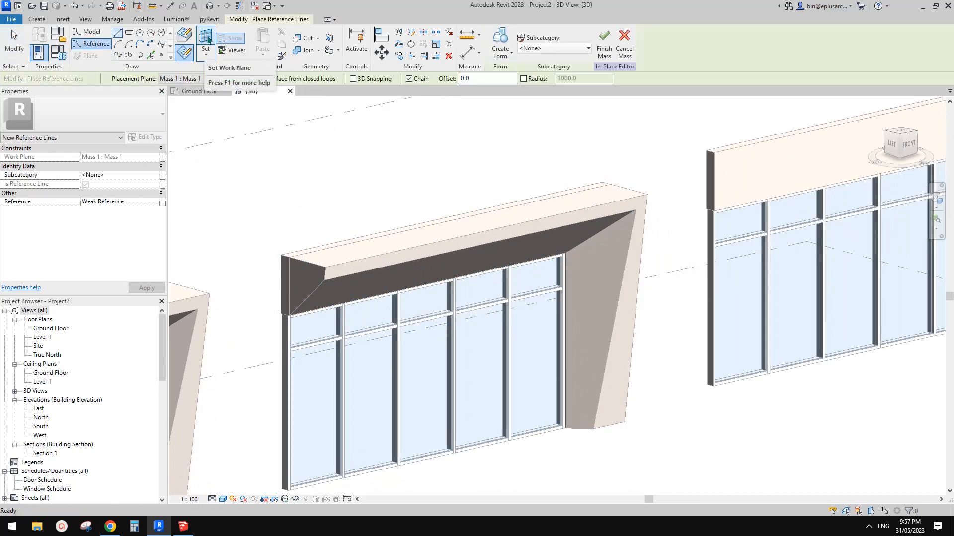
pyautogui.press('Escape')
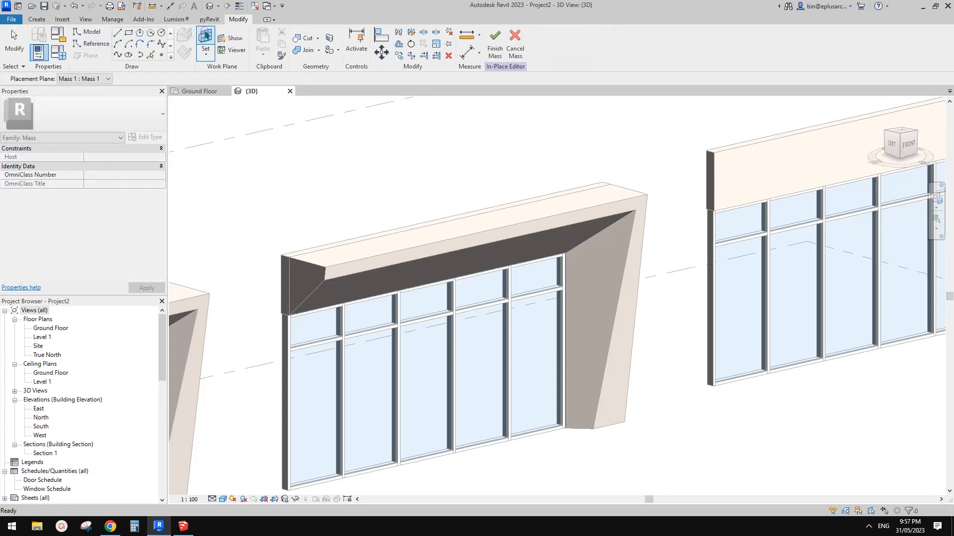
pyautogui.click(607, 411)
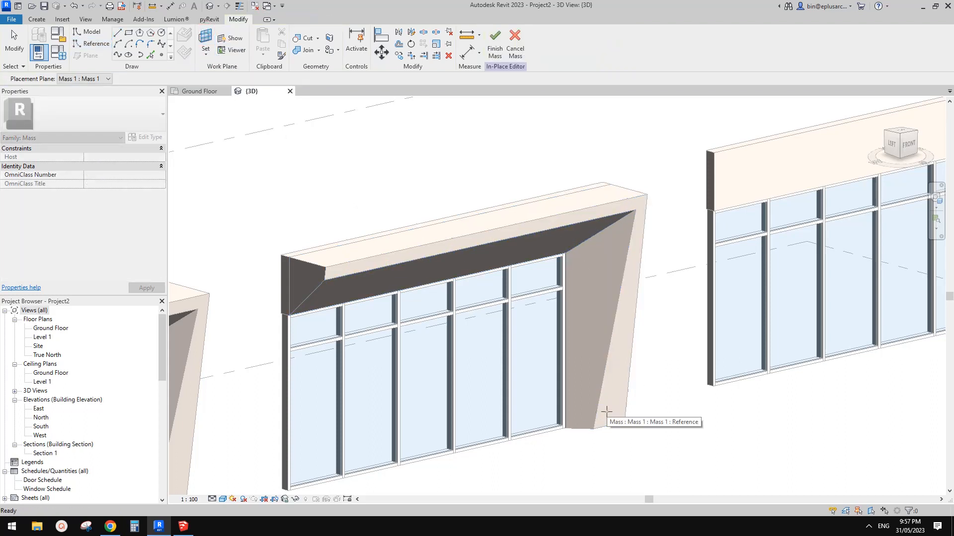
pyautogui.scroll(-1, 530, 274)
pyautogui.keyDown('shift'); pyautogui.moveTo(559, 293); pyautogui.dragTo(467, 272, button='middle'); pyautogui.keyUp('shift')
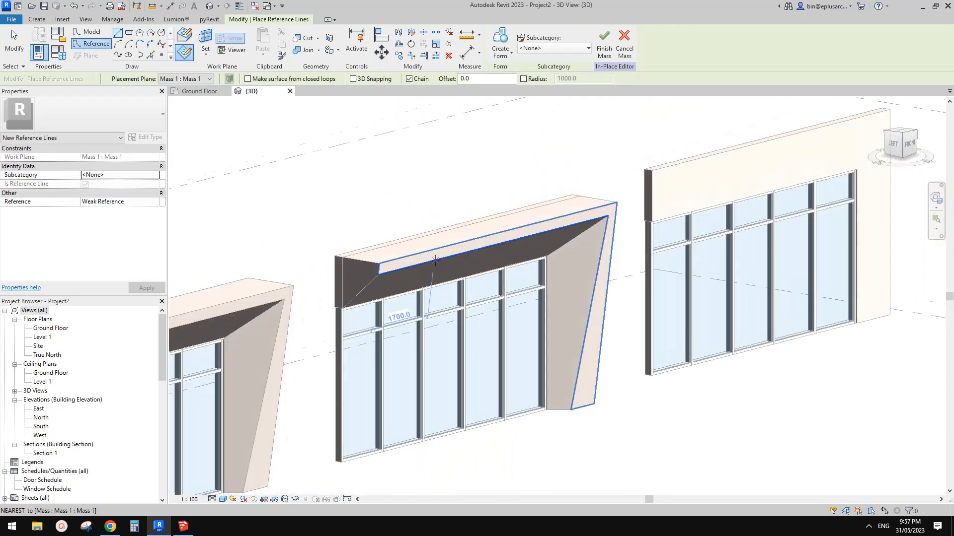
# Use Pick Lines to place reference lines along the closed chain of edges around the frame's slanted front face
pyautogui.click(150, 55)
pyautogui.scroll(1, 445, 276)
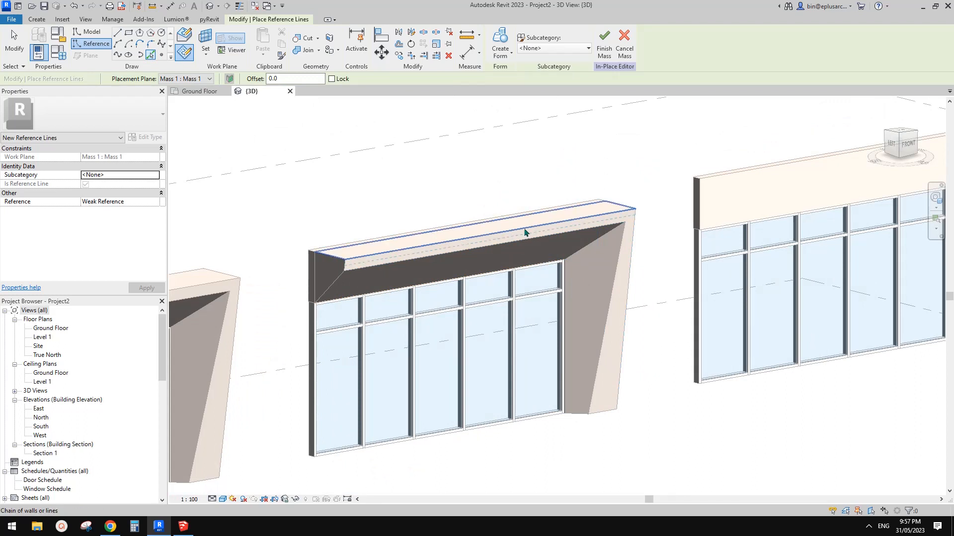
pyautogui.keyDown('shift'); pyautogui.moveTo(362, 244); pyautogui.dragTo(315, 243, button='middle'); pyautogui.keyUp('shift')
pyautogui.scroll(1, 288, 249)
pyautogui.press('Tab')
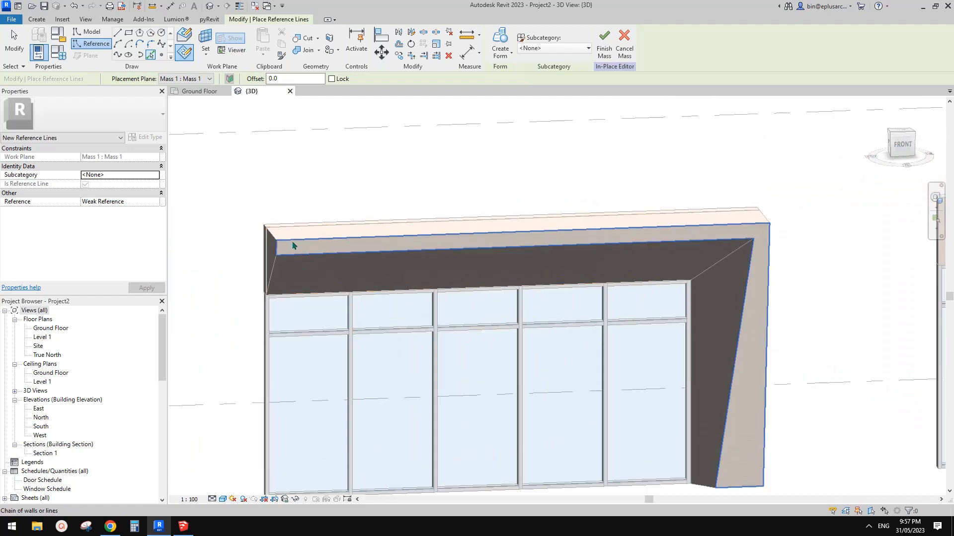
pyautogui.click(292, 245)
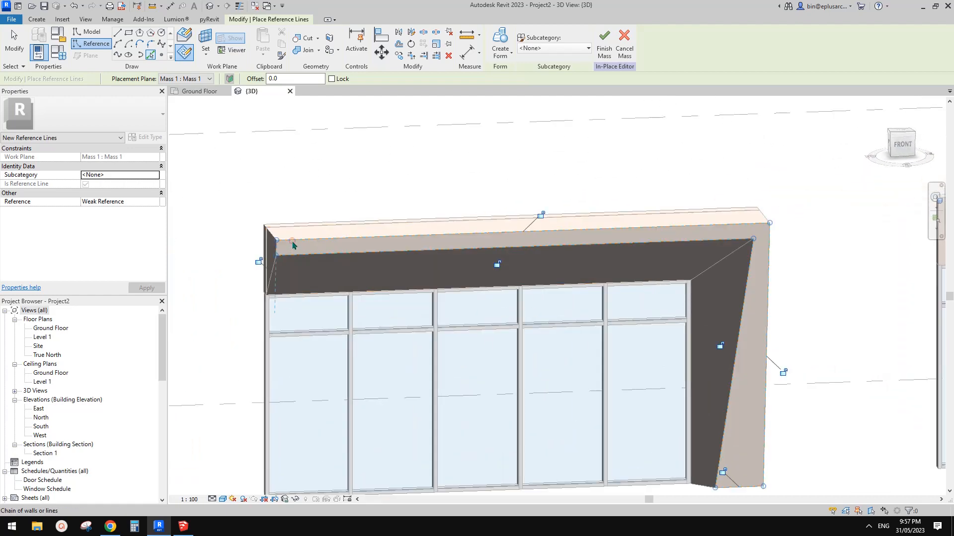
pyautogui.keyDown('shift'); pyautogui.moveTo(294, 244); pyautogui.dragTo(550, 243, button='middle'); pyautogui.keyUp('shift')
pyautogui.press('Escape')
# Select the front-face reference lines and examine their slant from the side
pyautogui.click(491, 258)
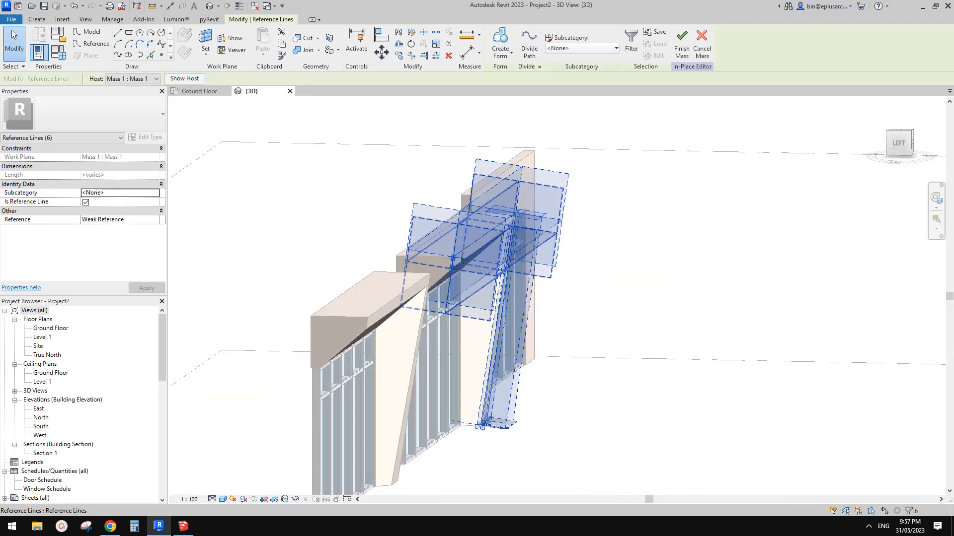
pyautogui.keyDown('shift'); pyautogui.moveTo(478, 268); pyautogui.dragTo(512, 408, button='middle'); pyautogui.keyUp('shift')
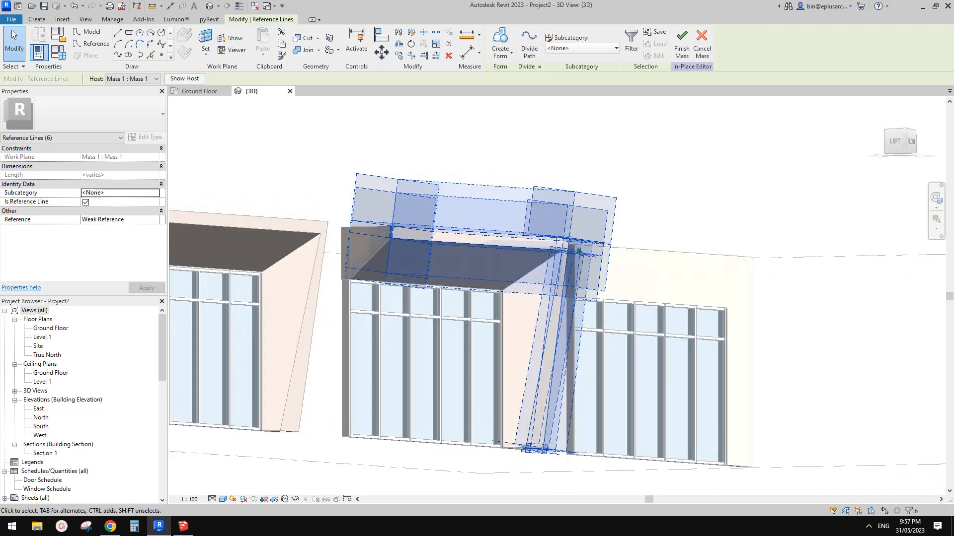
pyautogui.keyDown('shift'); pyautogui.moveTo(368, 271); pyautogui.dragTo(412, 312, button='middle'); pyautogui.keyUp('shift')
pyautogui.press('Escape')
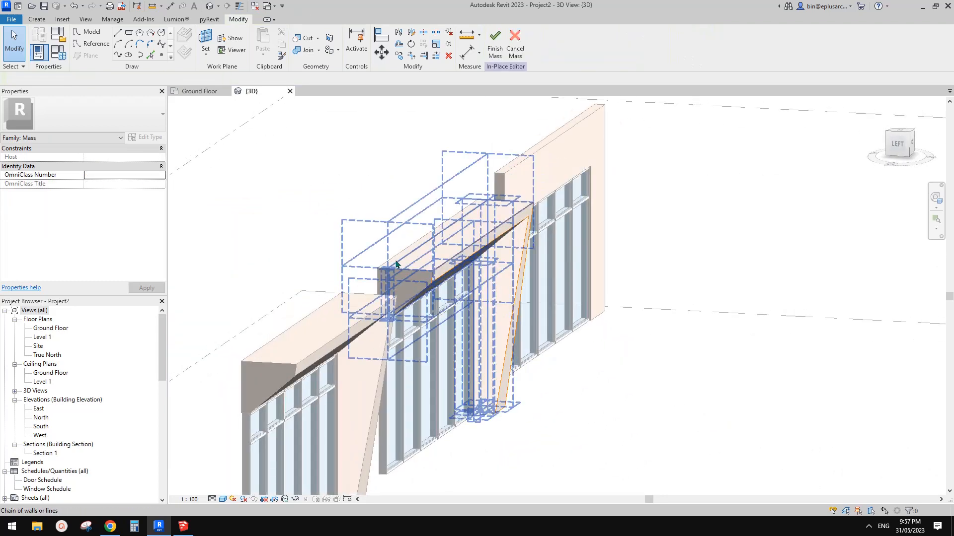
# Create a form from both the back-face and front-face reference line chains and finish the in-place mass
pyautogui.click(396, 264)
pyautogui.keyDown('shift'); pyautogui.moveTo(427, 278); pyautogui.dragTo(410, 251, button='middle'); pyautogui.keyUp('shift')
pyautogui.press('Escape')
pyautogui.click(411, 251)
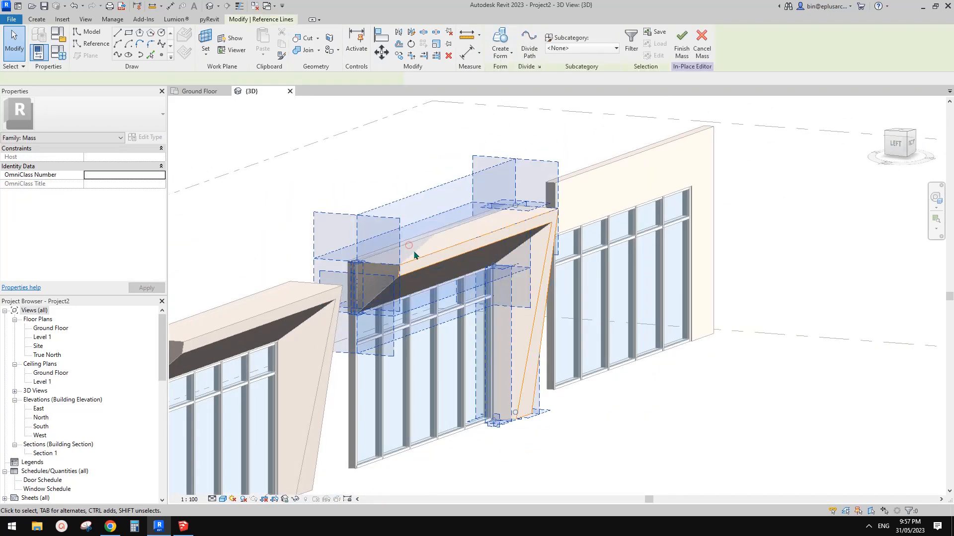
pyautogui.keyDown('ctrl'); pyautogui.click(446, 250); pyautogui.keyUp('ctrl')
pyautogui.moveTo(458, 250); pyautogui.dragTo(446, 257, button='middle')
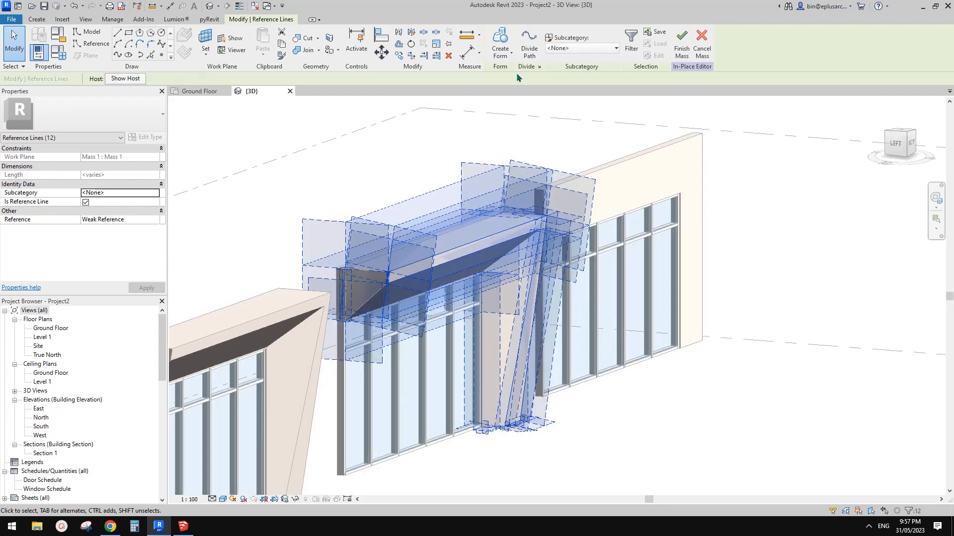
pyautogui.click(510, 43)
pyautogui.scroll(-1, 552, 109)
pyautogui.keyDown('shift'); pyautogui.moveTo(586, 196); pyautogui.dragTo(506, 278, button='middle'); pyautogui.keyUp('shift')
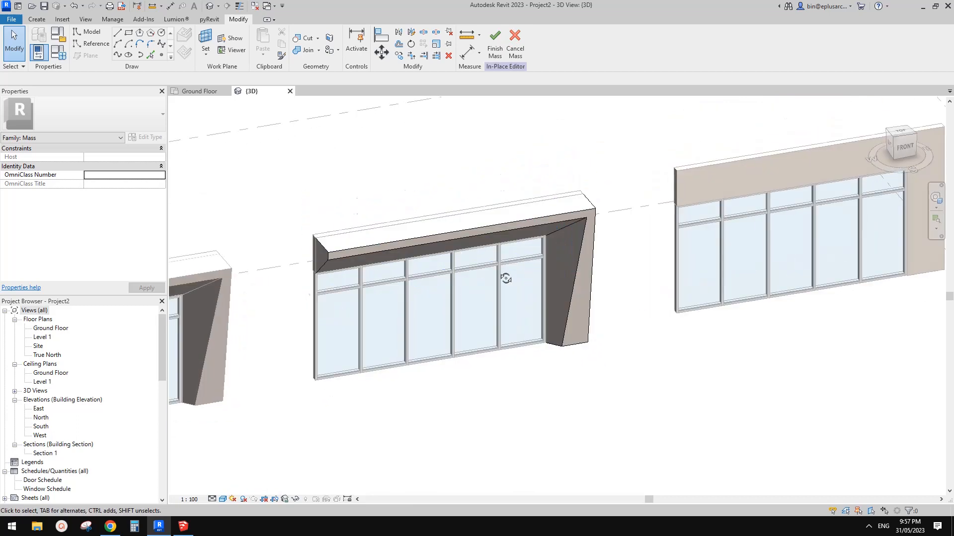
pyautogui.click(495, 43)
pyautogui.scroll(-2, 611, 234)
# Move the newly created mass frame horizontally off its wall to the empty area beyond the plain wall
pyautogui.click(588, 256)
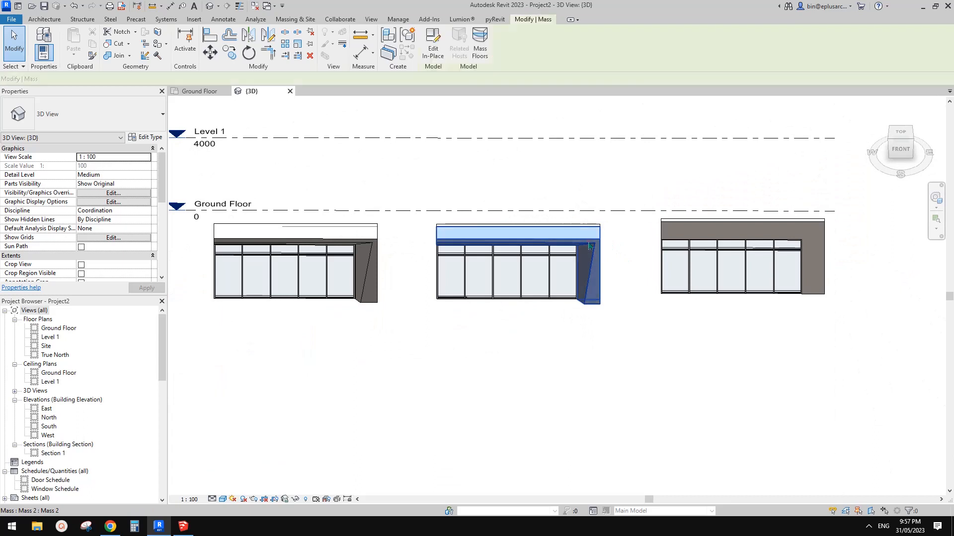
pyautogui.scroll(-1, 613, 246)
pyautogui.moveTo(613, 247); pyautogui.dragTo(499, 269, button='middle')
pyautogui.click(527, 256)
pyautogui.click(506, 271)
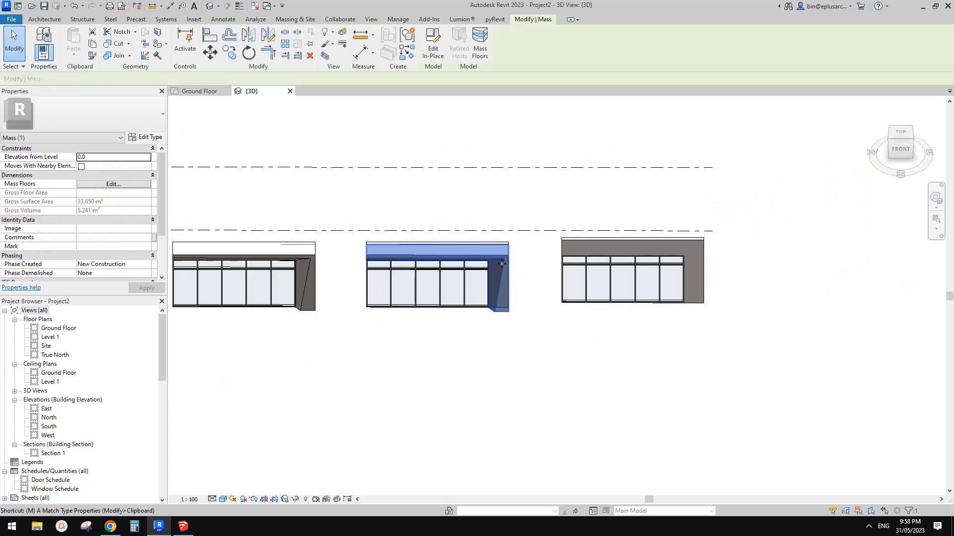
pyautogui.press('m')
pyautogui.press('v')
pyautogui.click(503, 305)
pyautogui.moveTo(626, 311); pyautogui.dragTo(533, 305, button='middle')
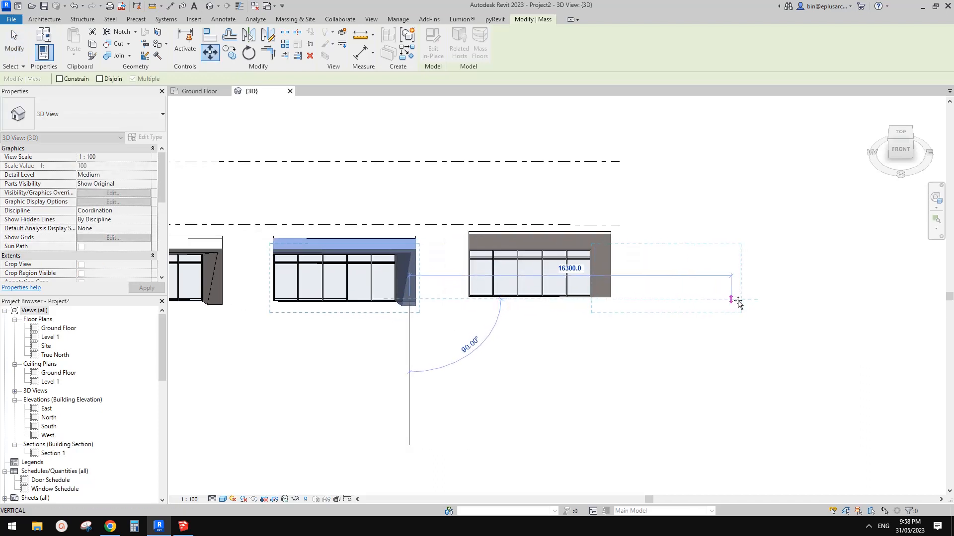
pyautogui.click(790, 300)
pyautogui.press('Escape')
# Select the moved mass frame and examine it from the front and from above beside the walls
pyautogui.keyDown('shift'); pyautogui.moveTo(761, 320); pyautogui.dragTo(538, 264, button='middle'); pyautogui.keyUp('shift')
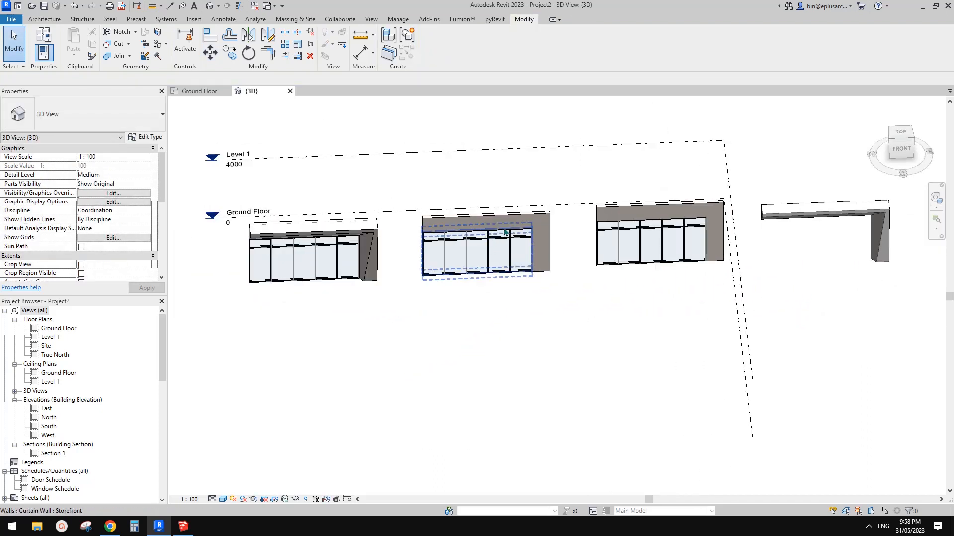
pyautogui.click(817, 214)
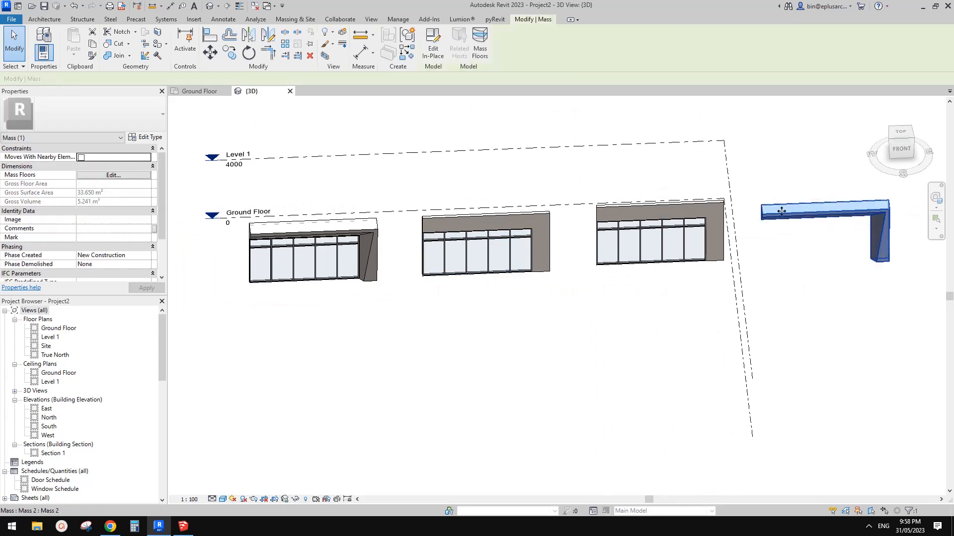
pyautogui.keyDown('shift'); pyautogui.moveTo(627, 227); pyautogui.dragTo(624, 231, button='middle'); pyautogui.keyUp('shift')
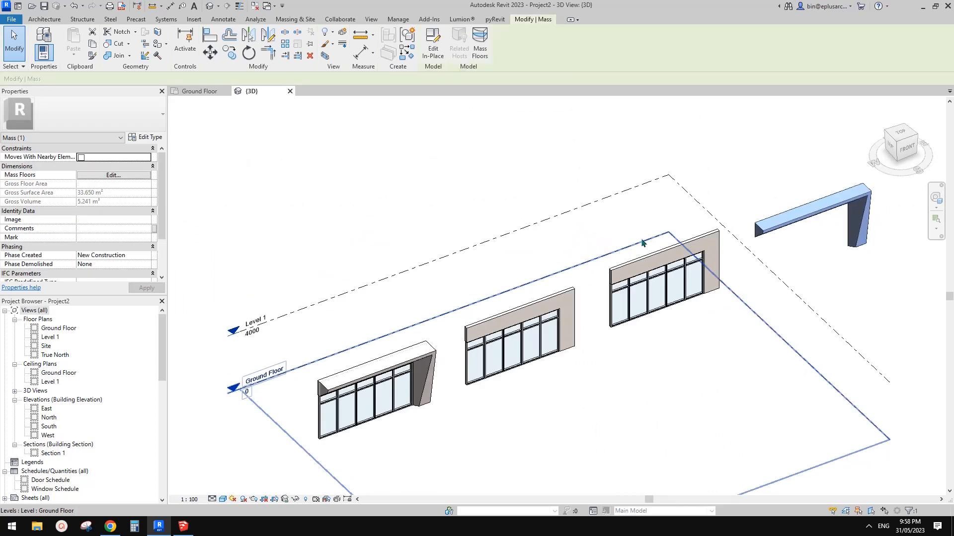
# Undo the mass frame's move off the middle wall and go back to its form in the in-place mass editor
pyautogui.hotkey('ctrl', 'z')
pyautogui.keyDown('shift'); pyautogui.moveTo(498, 355); pyautogui.dragTo(426, 348, button='middle'); pyautogui.keyUp('shift')
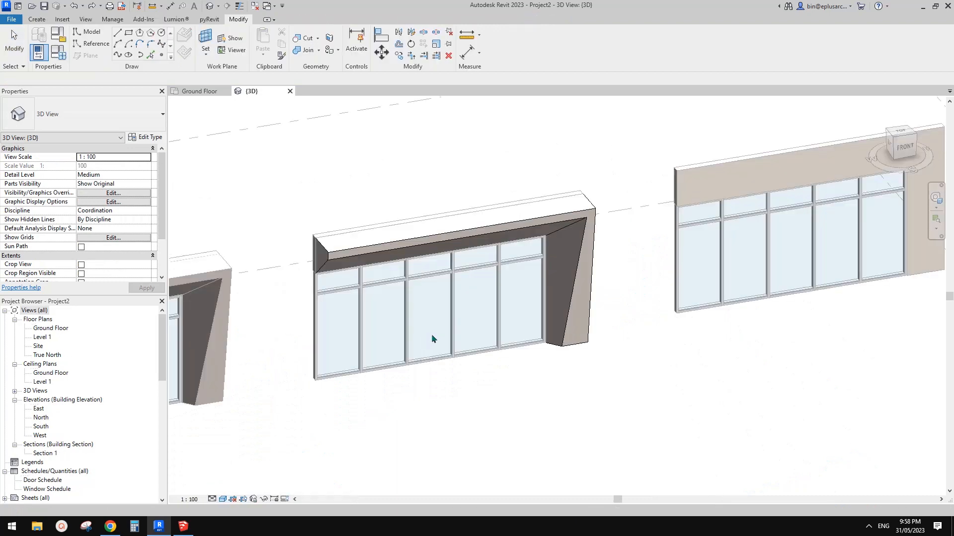
pyautogui.moveTo(431, 334); pyautogui.dragTo(467, 317, button='middle')
pyautogui.press('Tab')
pyautogui.click(603, 229)
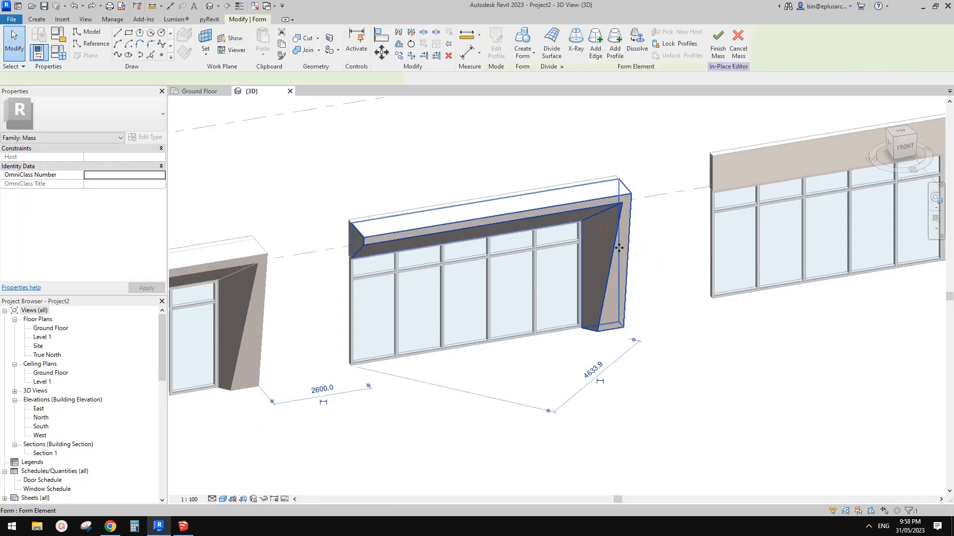
pyautogui.moveTo(619, 248); pyautogui.dragTo(653, 256, button='middle')
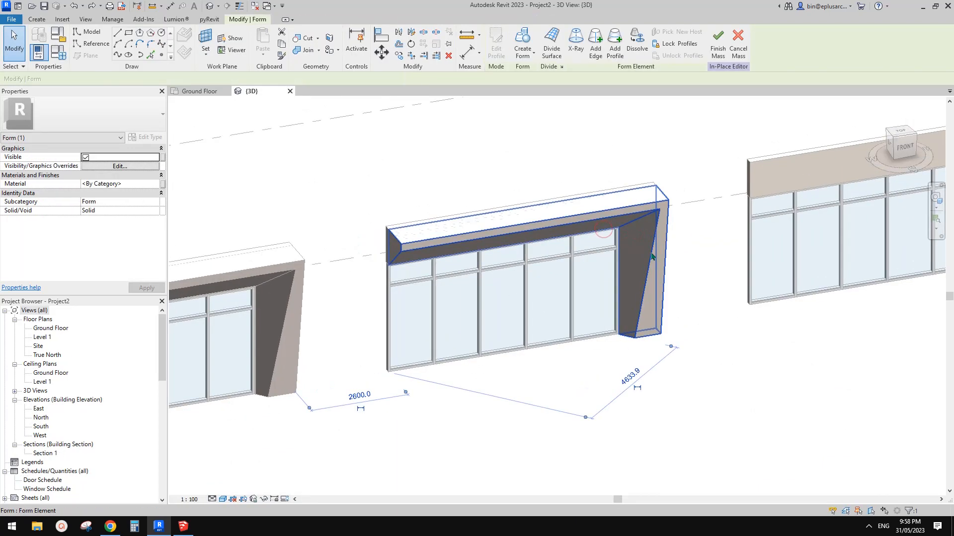
# Set the form's material to Finish and finish the mass
pyautogui.click(432, 230)
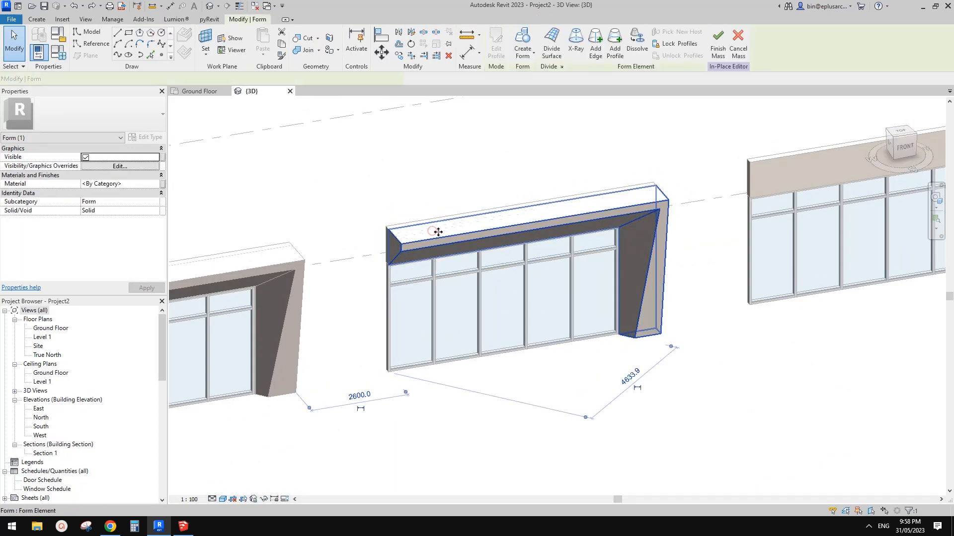
pyautogui.click(139, 184)
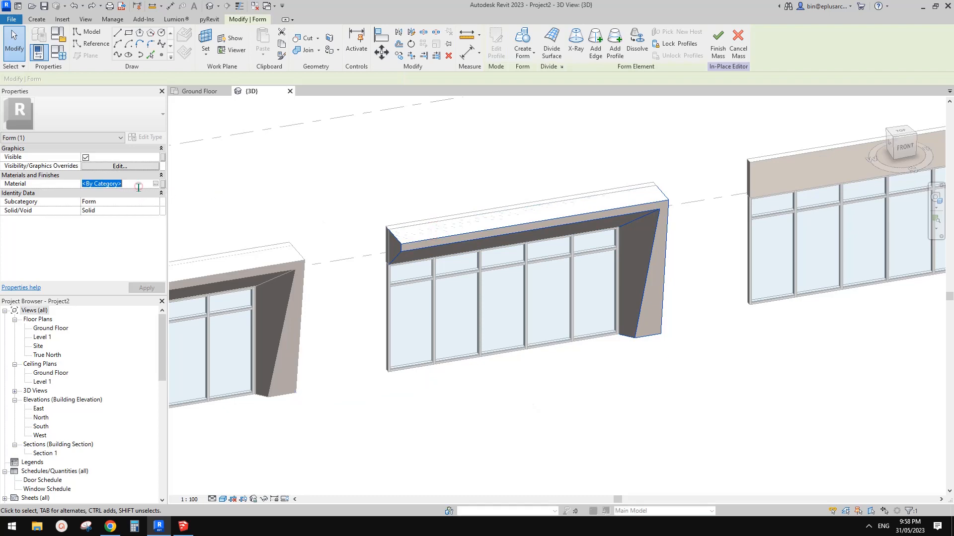
pyautogui.click(718, 50)
# Examine the finished mass frame on the middle wall beside the neighbouring frames from several angles
pyautogui.keyDown('shift'); pyautogui.moveTo(657, 153); pyautogui.dragTo(610, 235, button='middle'); pyautogui.keyUp('shift')
pyautogui.click(594, 212)
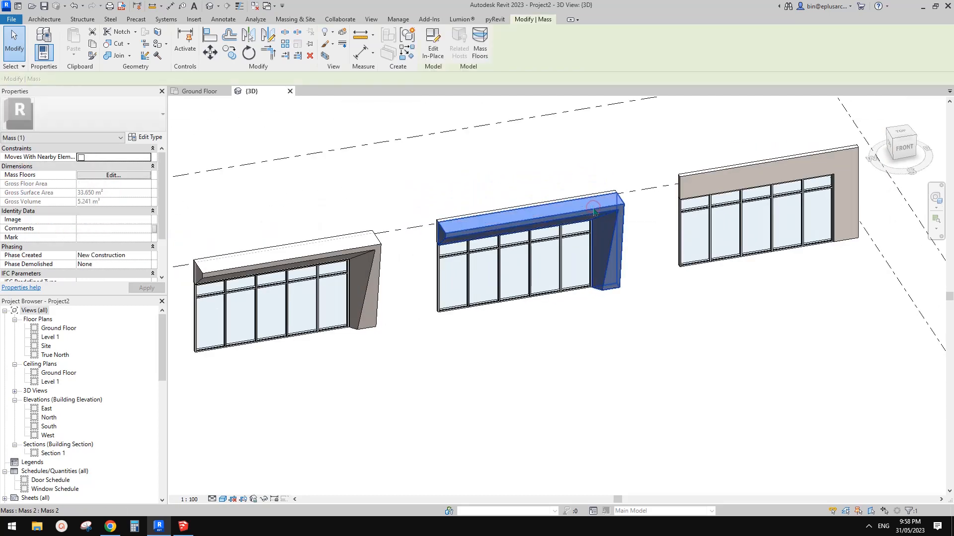
pyautogui.press('Escape')
pyautogui.moveTo(589, 230); pyautogui.dragTo(582, 244, button='middle')
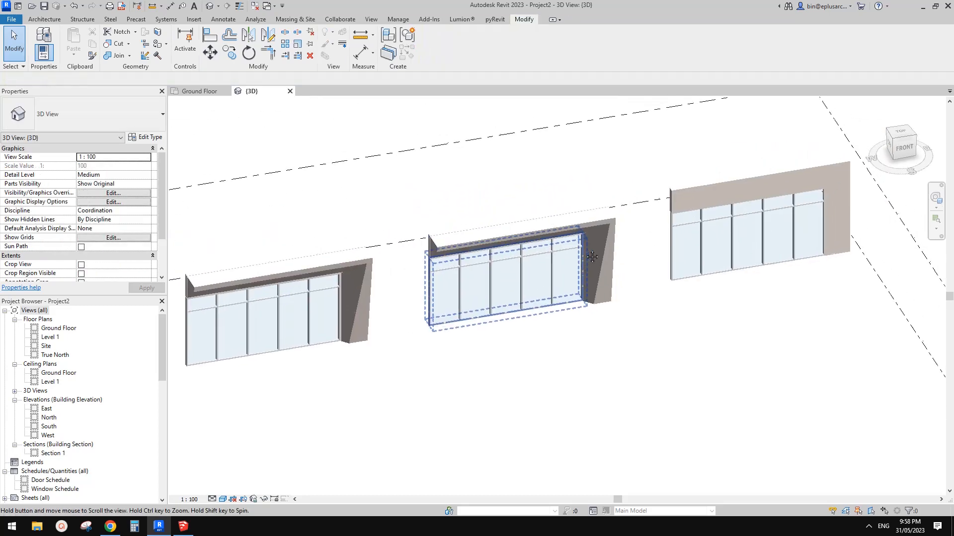
pyautogui.scroll(2, 609, 256)
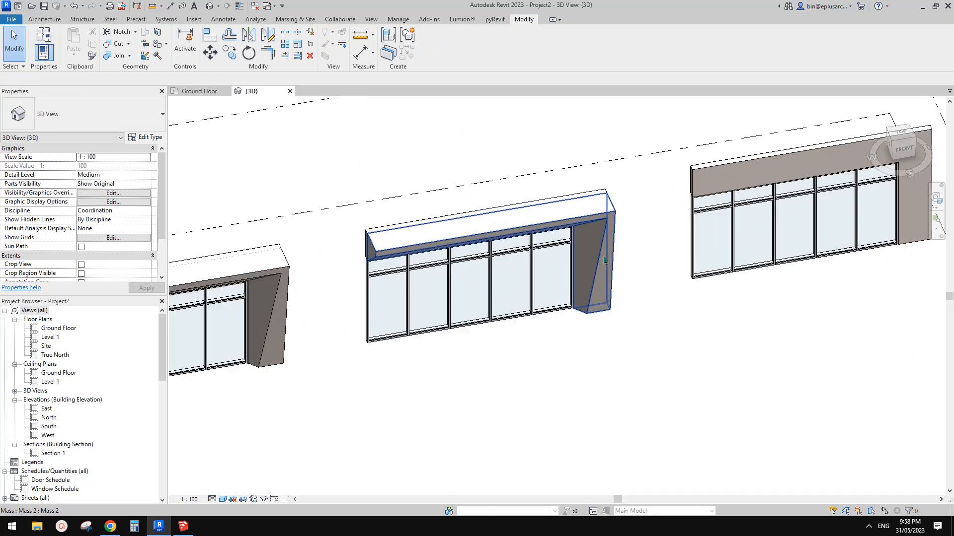
pyautogui.moveTo(627, 269); pyautogui.dragTo(593, 282, button='middle')
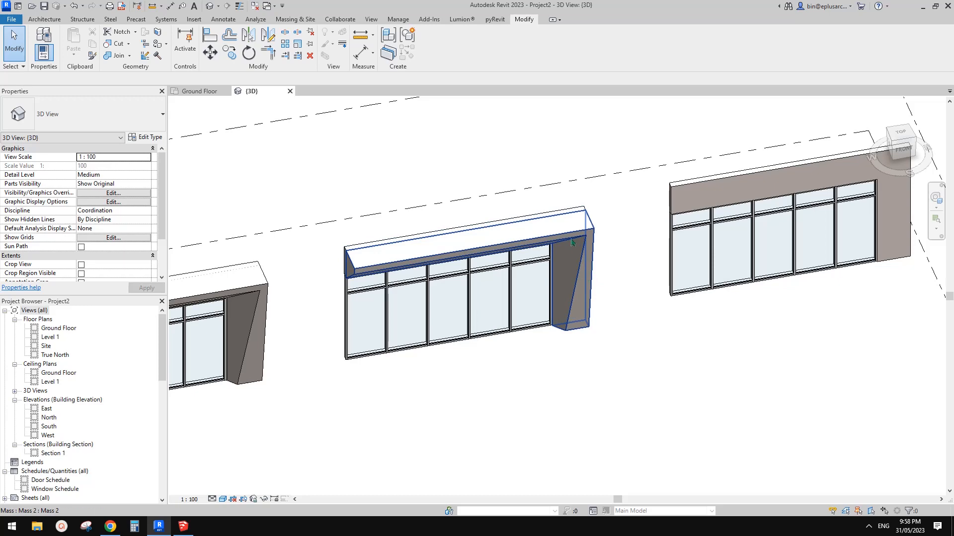
pyautogui.moveTo(619, 265); pyautogui.dragTo(670, 326, button='middle')
pyautogui.moveTo(671, 325); pyautogui.dragTo(686, 246, button='middle')
pyautogui.scroll(3, 686, 244)
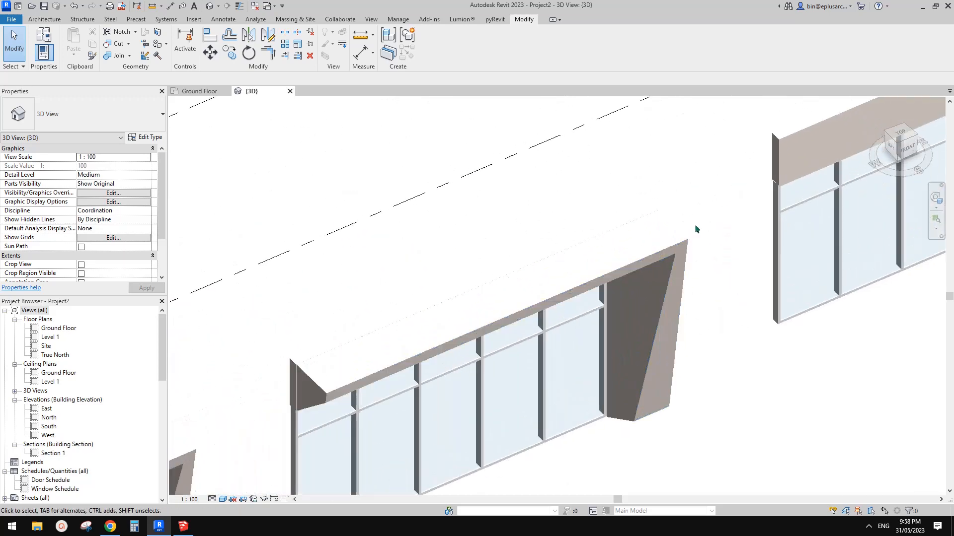
# Select the overlapping mass frames on the middle wall together and check the selection's categories with Filter
pyautogui.moveTo(703, 215); pyautogui.dragTo(682, 265)
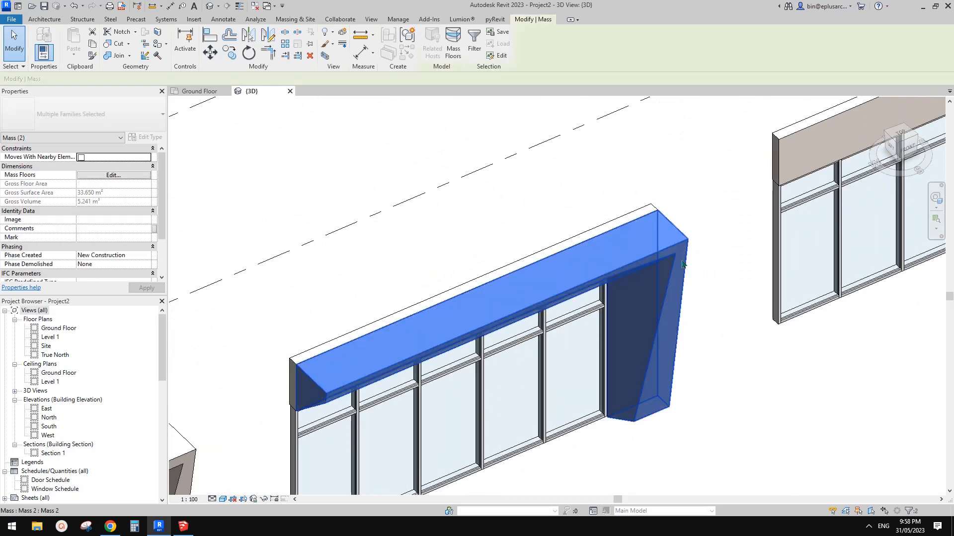
pyautogui.click(474, 56)
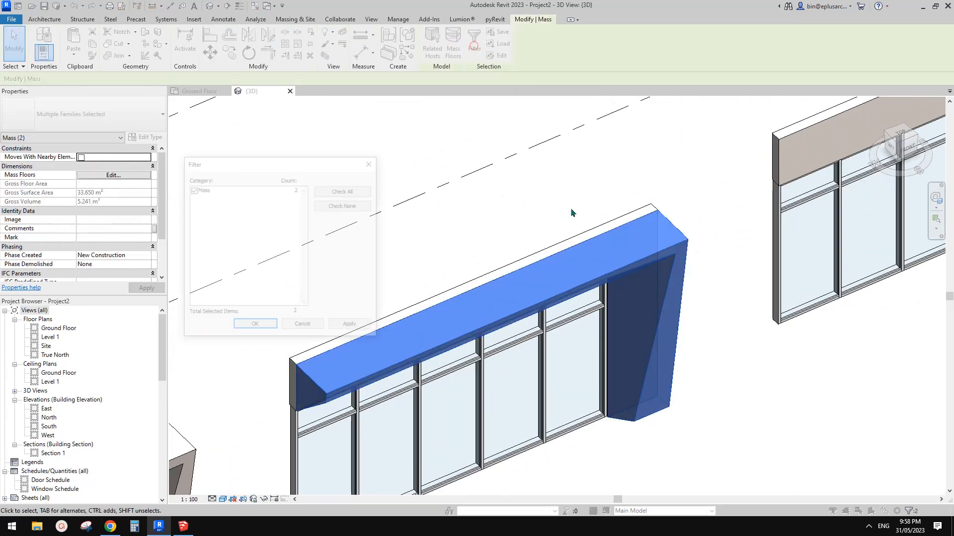
pyautogui.click(369, 163)
pyautogui.press('Escape')
# Shift the newer mass frame slightly sideways along the middle wall, apart from the older one
pyautogui.click(670, 230)
pyautogui.scroll(-2, 670, 230)
pyautogui.keyDown('shift'); pyautogui.moveTo(670, 230); pyautogui.dragTo(615, 253, button='middle'); pyautogui.keyUp('shift')
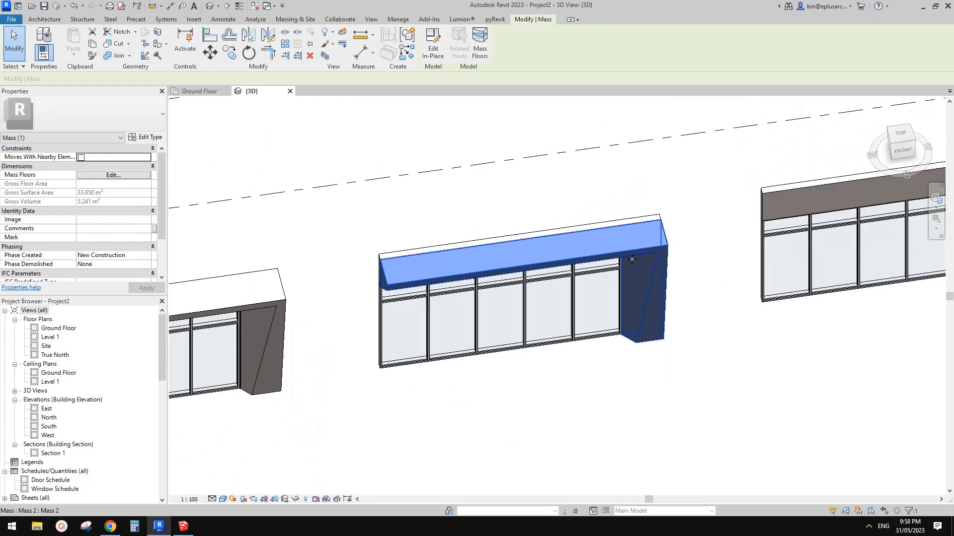
pyautogui.press('Escape')
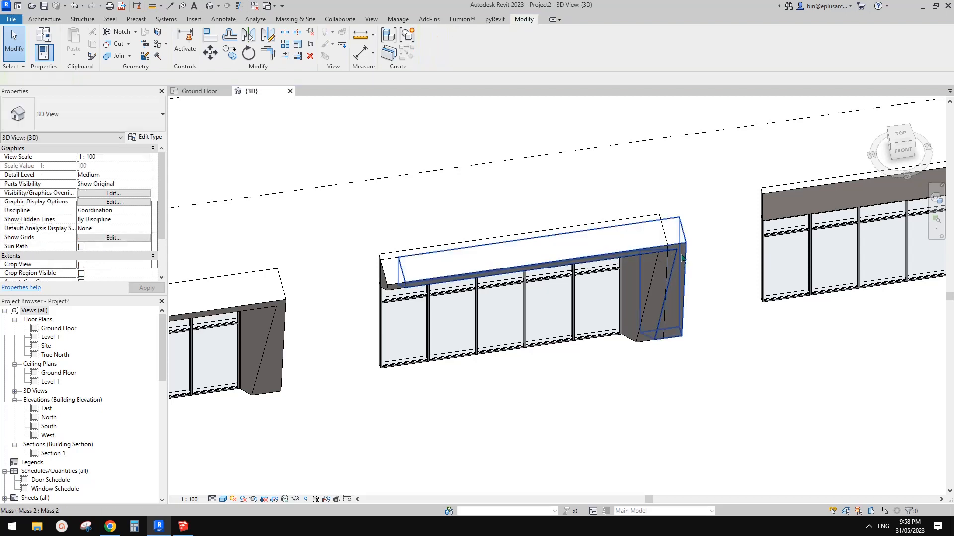
pyautogui.click(683, 256)
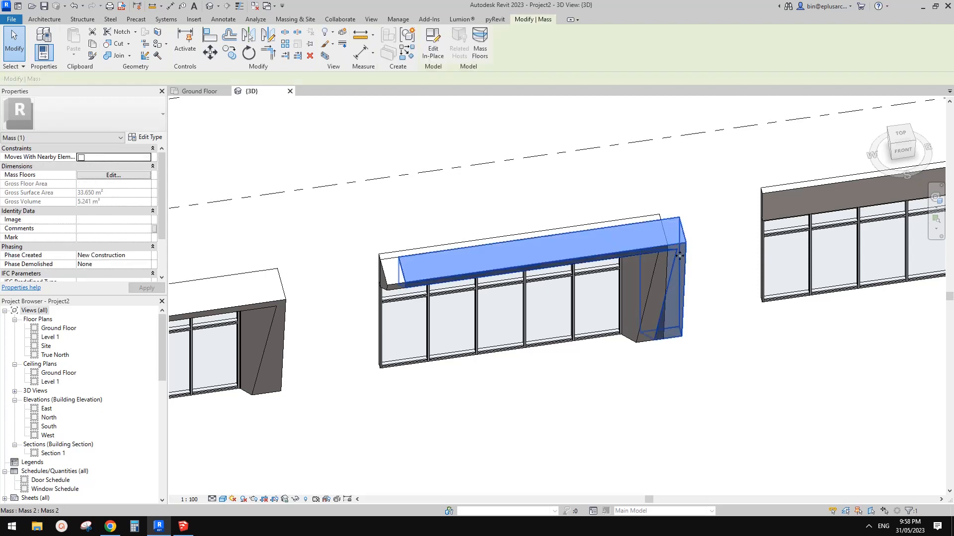
pyautogui.press('Escape')
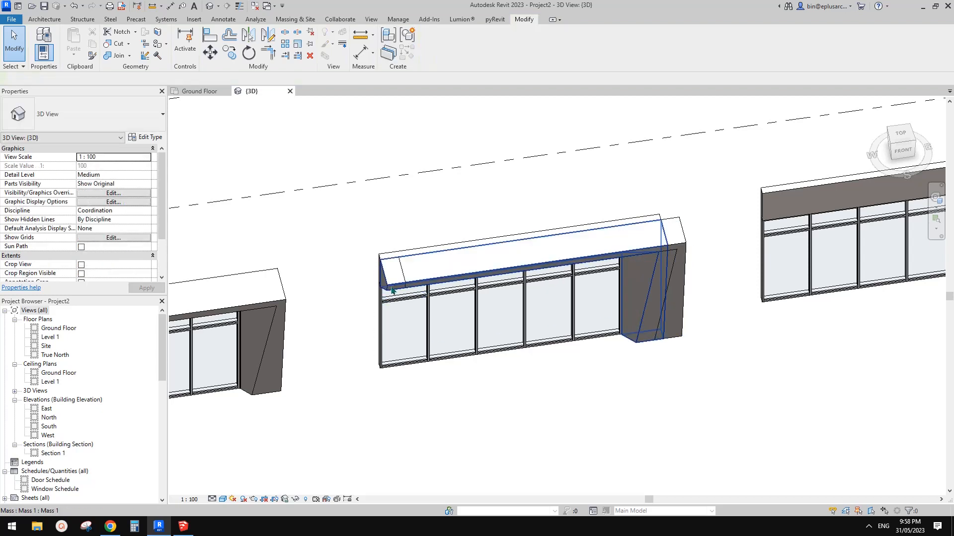
# Select the two overlapping mass frames separately and together to compare their positions on the middle wall
pyautogui.click(391, 287)
pyautogui.moveTo(377, 285); pyautogui.dragTo(359, 289)
pyautogui.press('Escape')
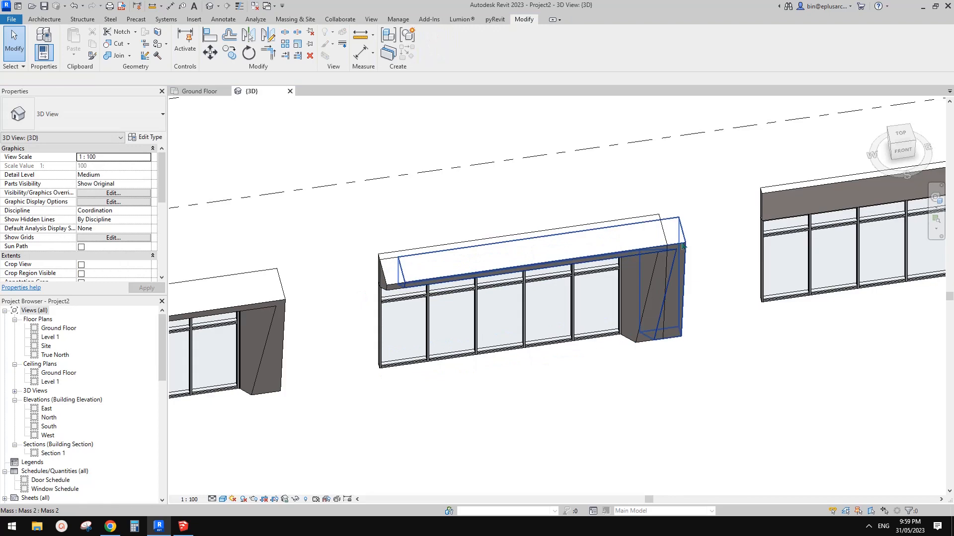
pyautogui.click(436, 285)
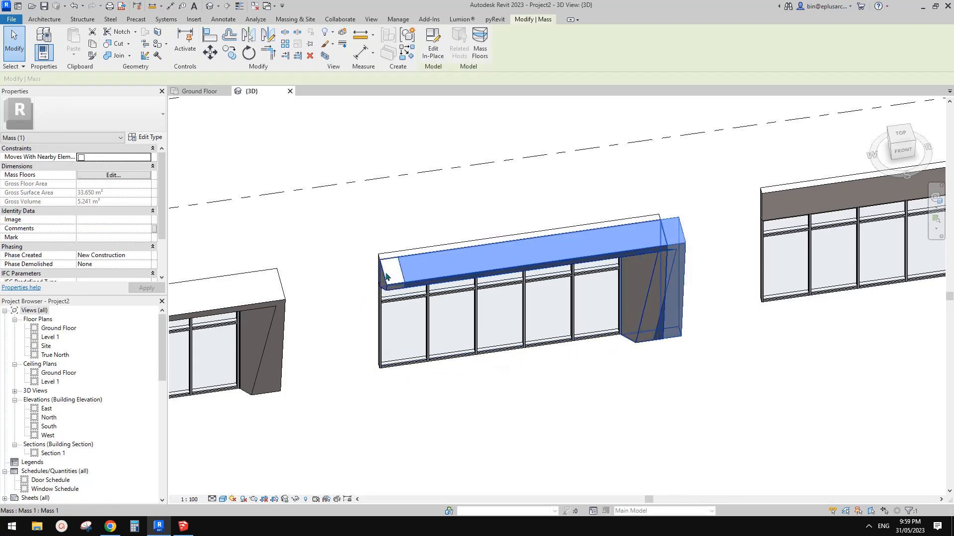
pyautogui.moveTo(609, 274); pyautogui.dragTo(589, 273, button='middle')
pyautogui.moveTo(645, 239); pyautogui.dragTo(607, 264, button='middle')
pyautogui.press('Escape')
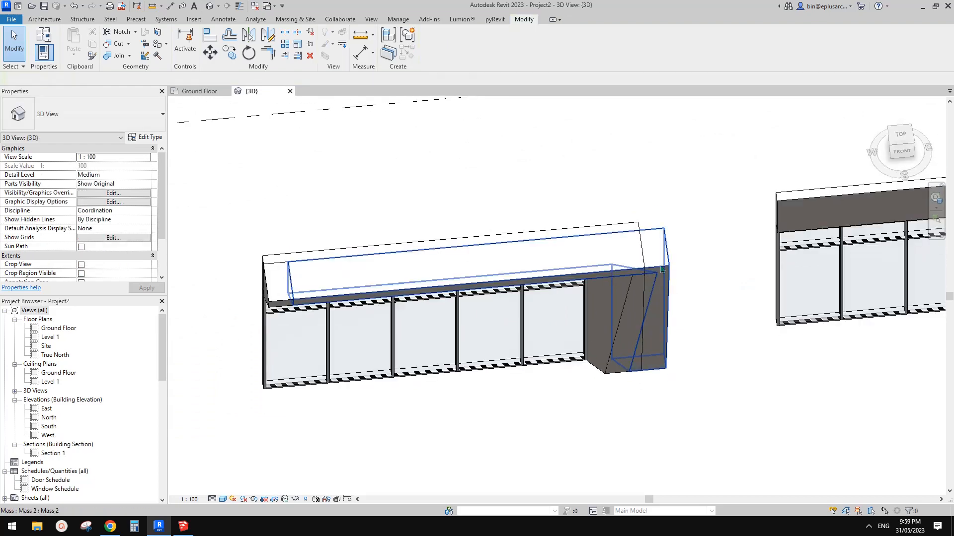
# Cut the sideways-shifted mass frame and paste it aligned to the same place
pyautogui.click(660, 264)
pyautogui.moveTo(699, 258); pyautogui.dragTo(682, 265, button='middle')
pyautogui.click(678, 265)
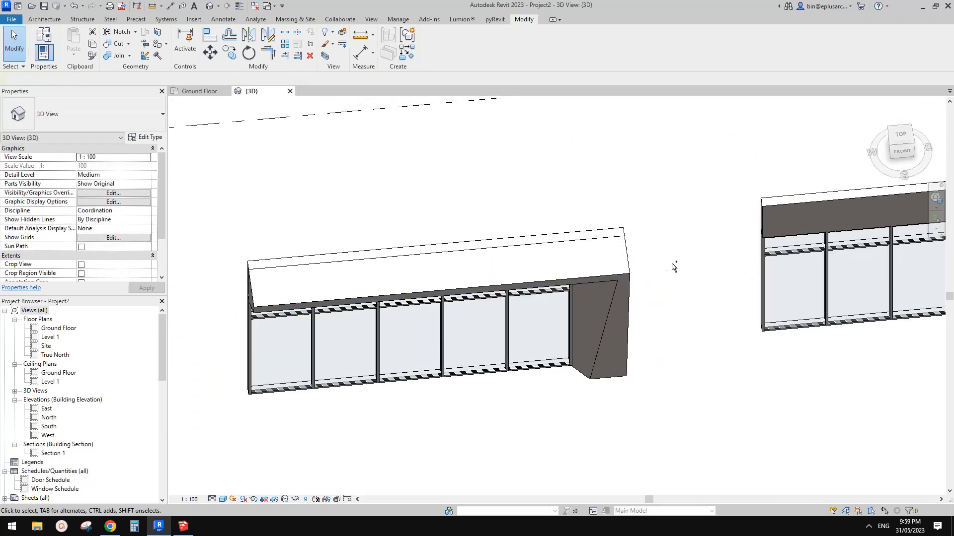
pyautogui.click(73, 53)
pyautogui.click(116, 152)
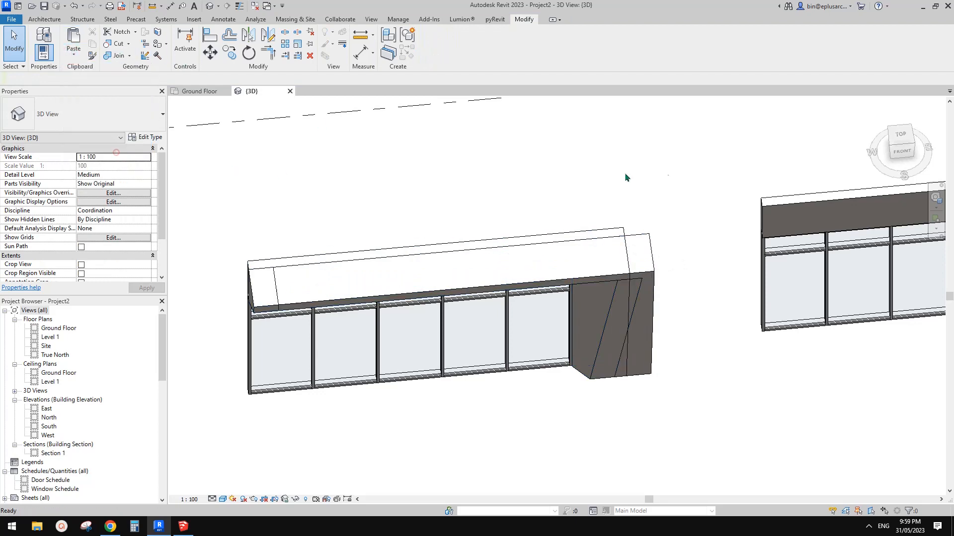
# Try to shift the older mass frame sideways past the far end of the middle wall
pyautogui.moveTo(621, 256); pyautogui.dragTo(624, 257, button='middle')
pyautogui.press('Escape')
pyautogui.click(272, 302)
pyautogui.press('Escape')
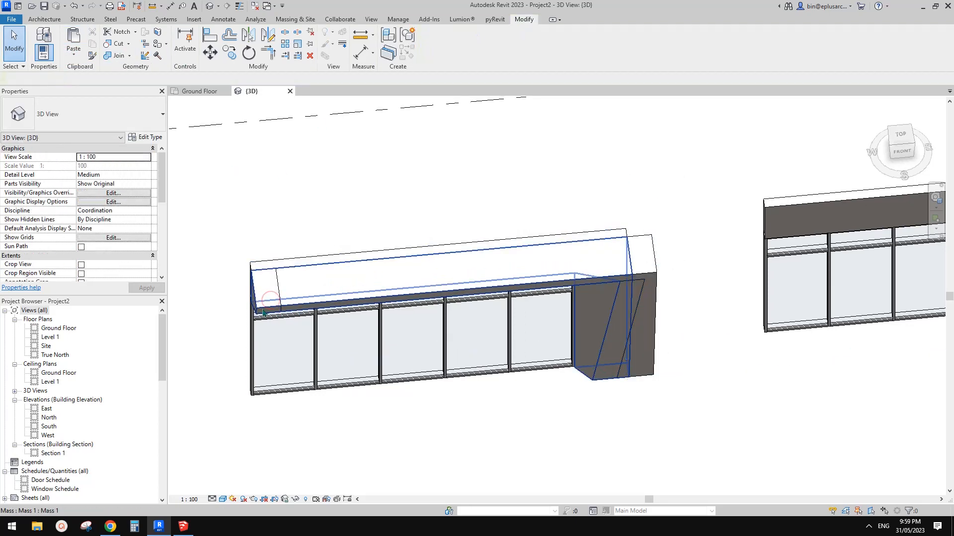
pyautogui.click(281, 312)
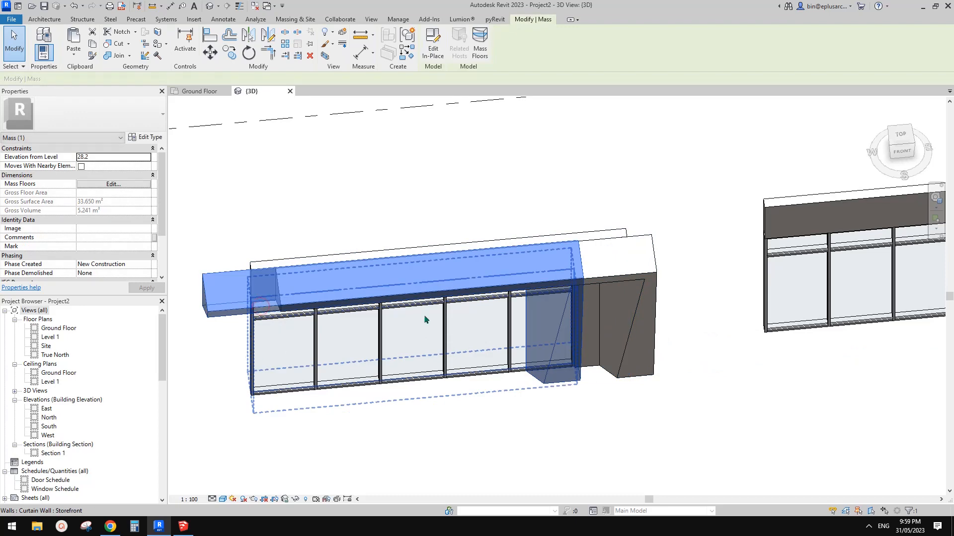
pyautogui.press('Escape')
# Move the newer mass frame off the middle wall to the empty area behind it
pyautogui.click(655, 278)
pyautogui.scroll(-2, 650, 279)
pyautogui.moveTo(632, 273); pyautogui.dragTo(599, 169)
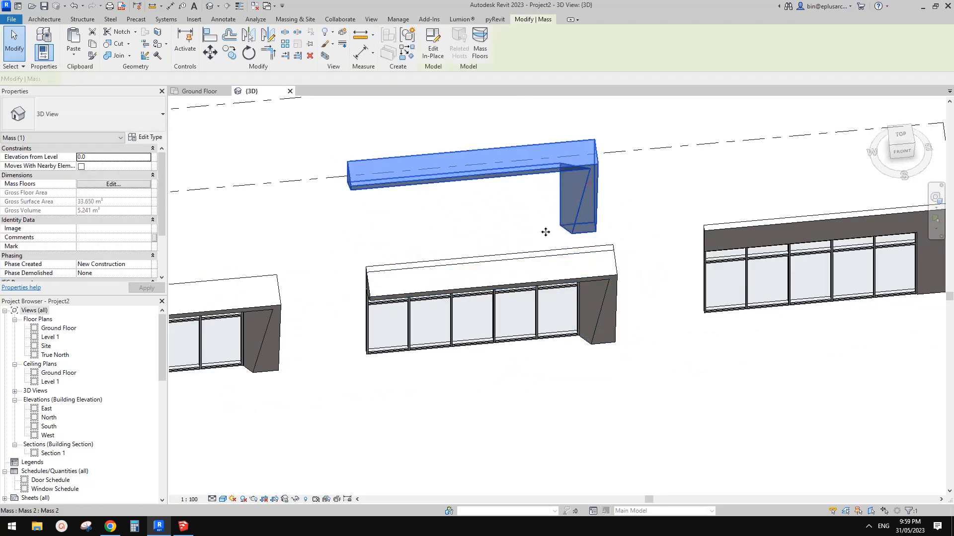
pyautogui.keyDown('shift'); pyautogui.moveTo(579, 231); pyautogui.dragTo(633, 245, button='middle'); pyautogui.keyUp('shift')
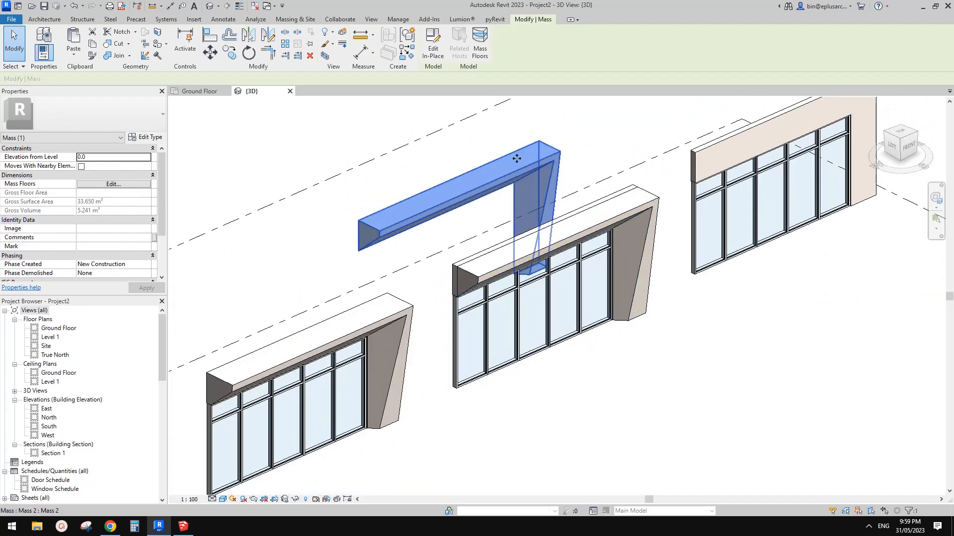
pyautogui.moveTo(566, 184)
pyautogui.keyDown('shift'); pyautogui.mouseDown(button='middle')
pyautogui.moveTo(473, 240)
pyautogui.moveTo(534, 253)
pyautogui.moveTo(520, 282)
pyautogui.moveTo(519, 264)
pyautogui.mouseUp(button='middle'); pyautogui.keyUp('shift')
pyautogui.scroll(3, 519, 265)
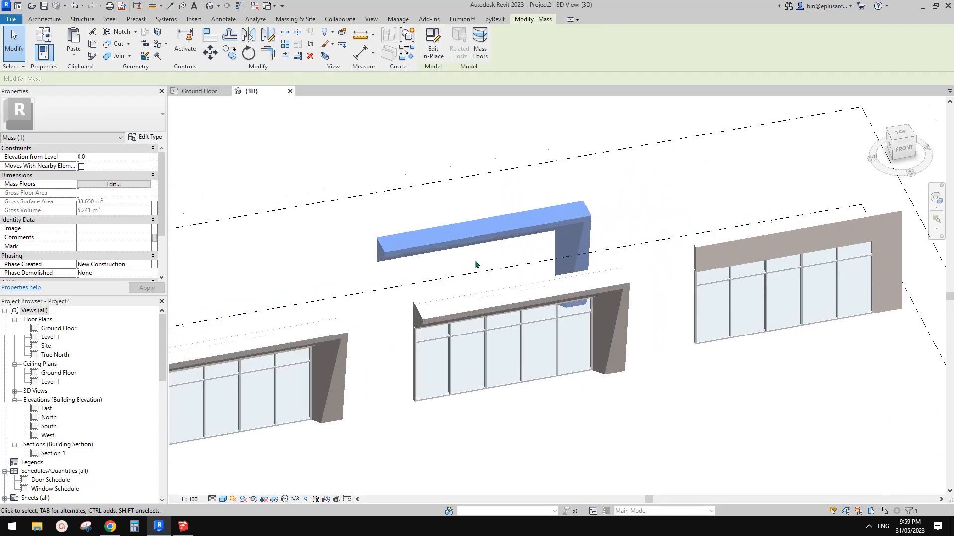
# Try the Join Geometry command on the separated mass frame
pyautogui.click(484, 154)
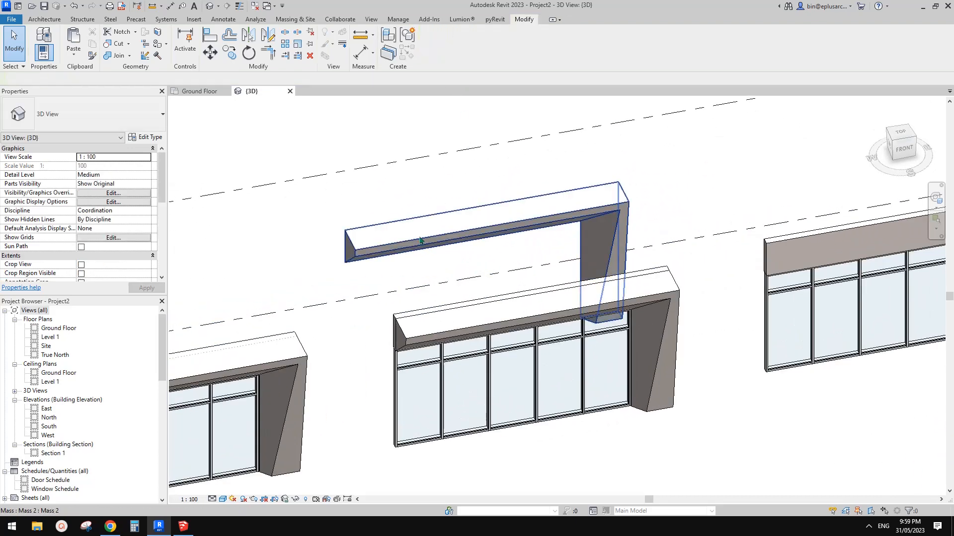
pyautogui.click(519, 214)
pyautogui.moveTo(535, 309); pyautogui.dragTo(569, 310, button='middle')
pyautogui.scroll(1, 508, 314)
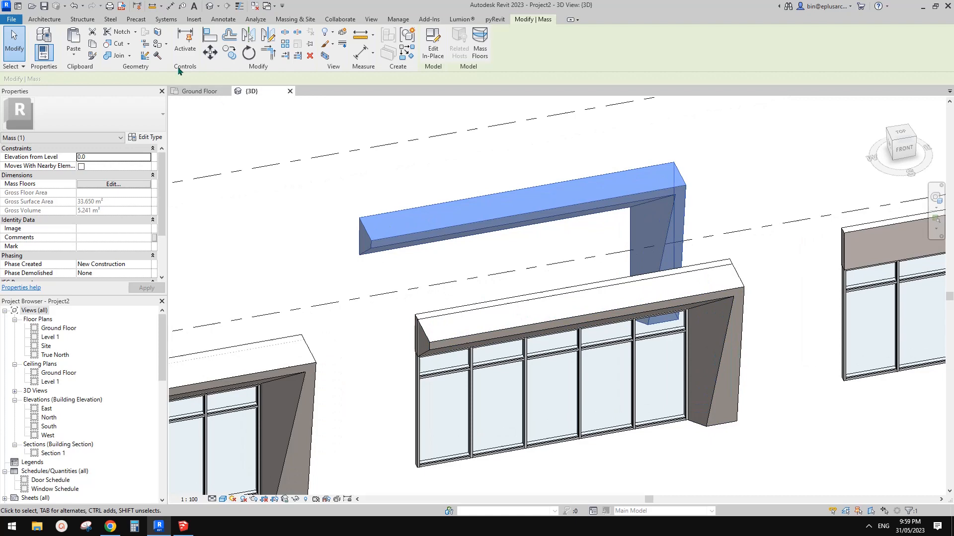
pyautogui.click(121, 56)
pyautogui.keyDown('shift'); pyautogui.moveTo(532, 308); pyautogui.dragTo(597, 296, button='middle'); pyautogui.keyUp('shift')
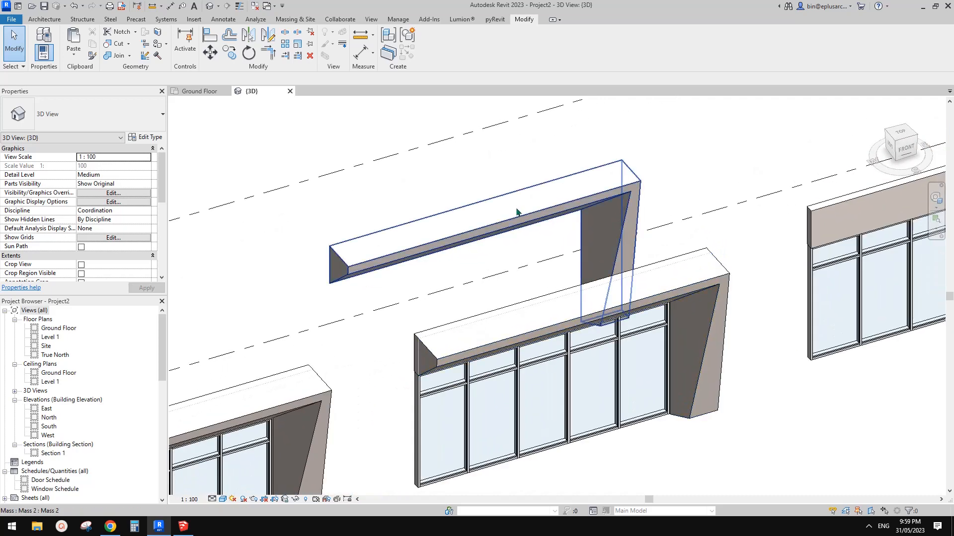
# Select the separated mass frame and examine its slanted faces up close
pyautogui.click(517, 212)
pyautogui.keyDown('shift'); pyautogui.moveTo(517, 213); pyautogui.dragTo(514, 228, button='middle'); pyautogui.keyUp('shift')
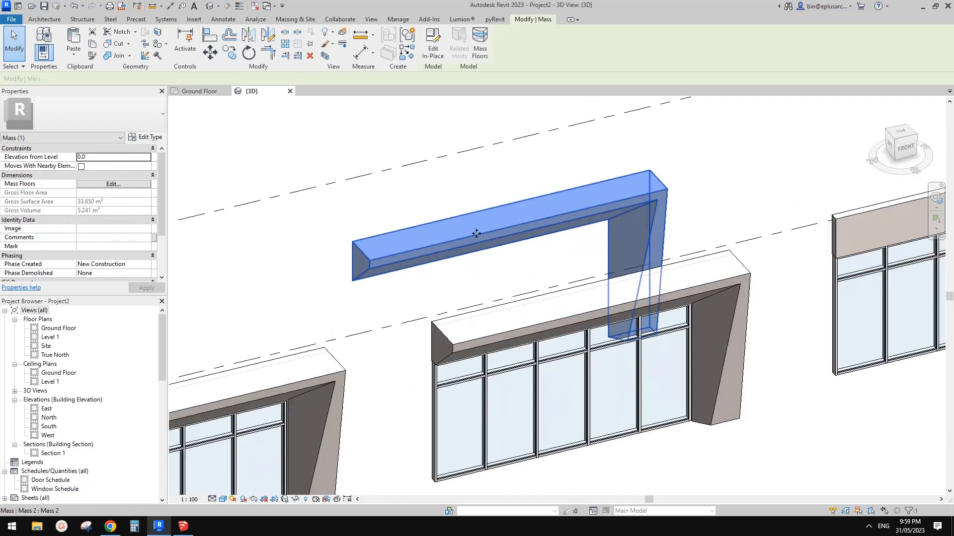
pyautogui.keyDown('shift'); pyautogui.moveTo(494, 247); pyautogui.dragTo(603, 238, button='middle'); pyautogui.keyUp('shift')
pyautogui.click(278, 121)
pyautogui.scroll(3, 590, 236)
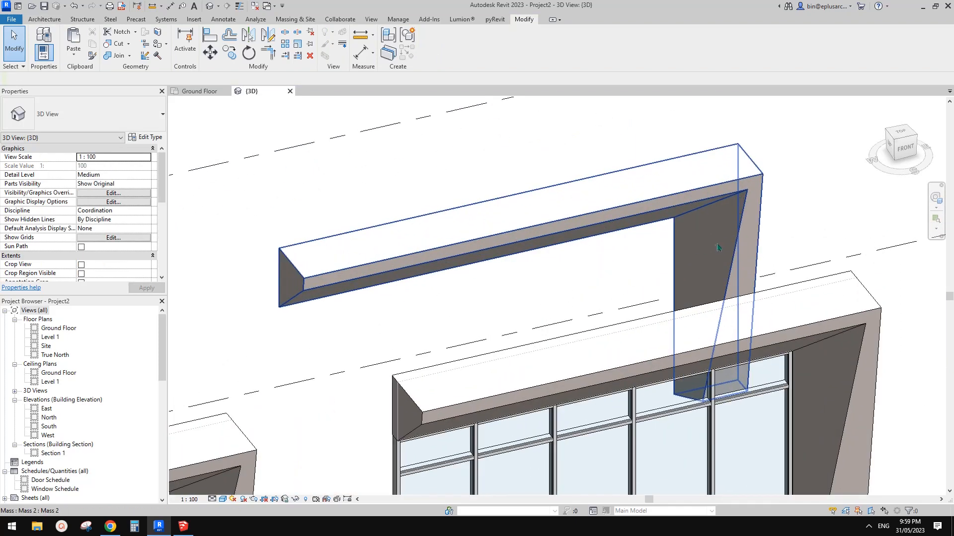
pyautogui.keyDown('shift'); pyautogui.moveTo(717, 246); pyautogui.dragTo(729, 276, button='middle'); pyautogui.keyUp('shift')
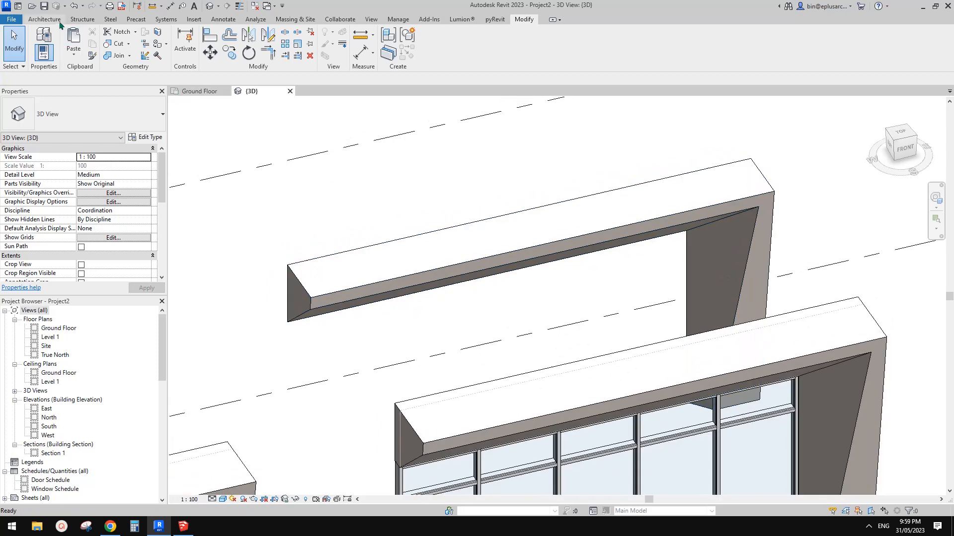
# Set up Wall by Face with the Generic 100mm Wall type and the location line at Finish Face: Exterior
pyautogui.click(45, 19)
pyautogui.click(39, 58)
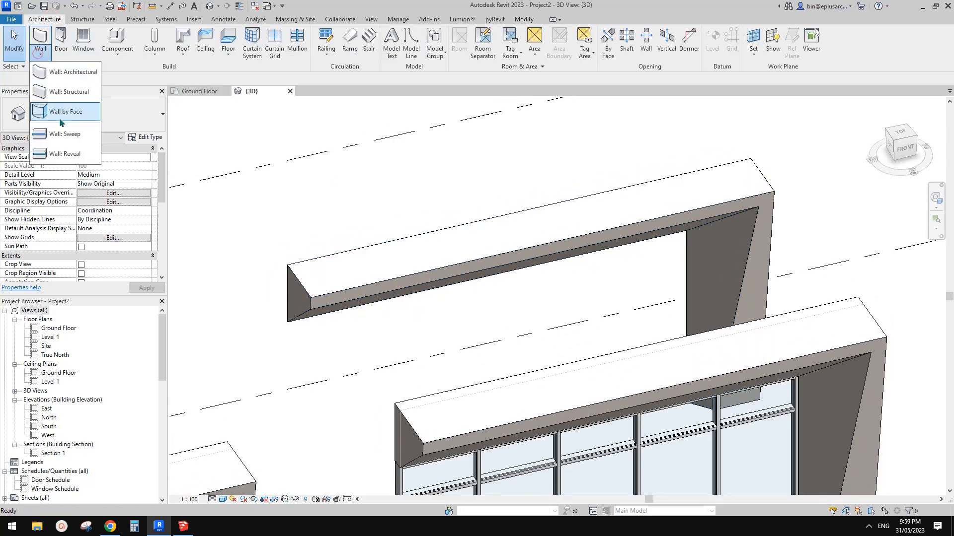
pyautogui.click(94, 113)
pyautogui.click(98, 115)
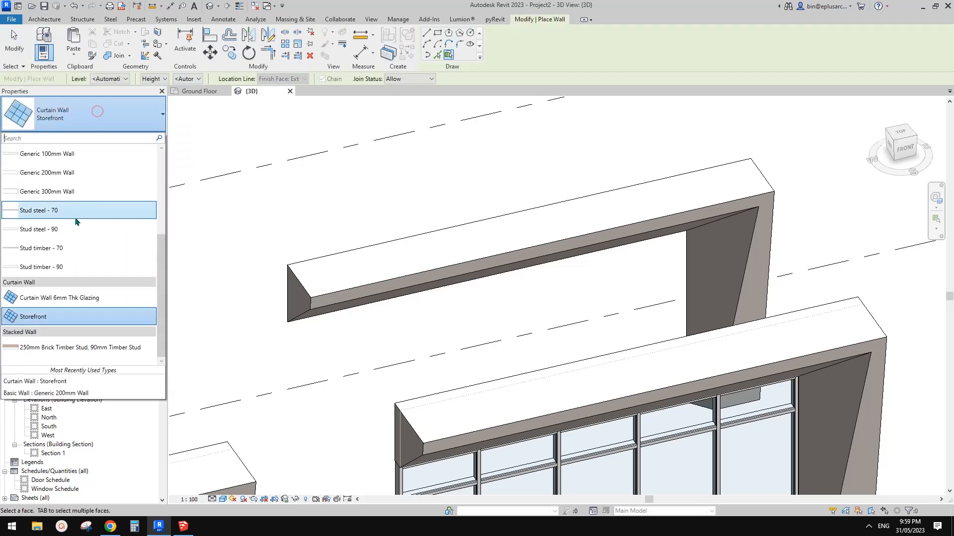
pyautogui.scroll(2, 67, 234)
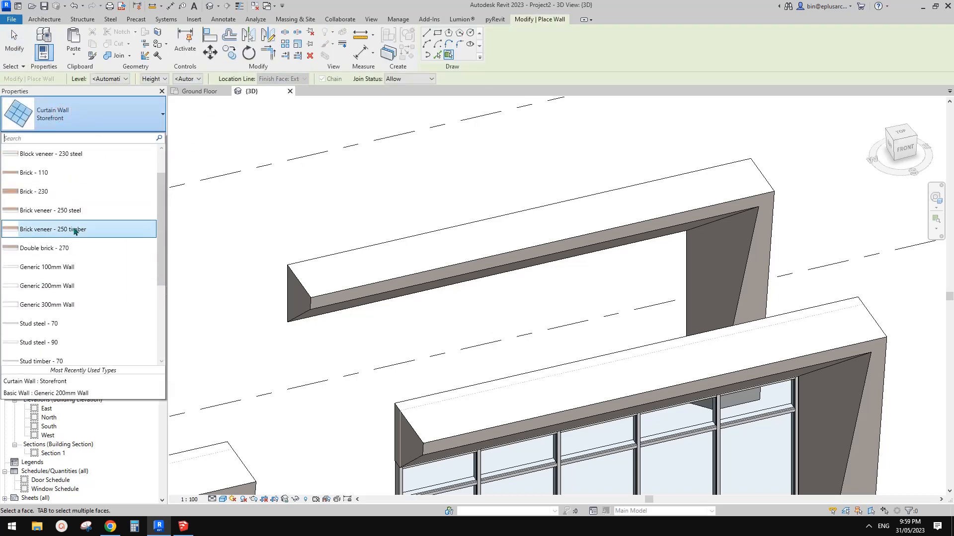
pyautogui.click(61, 265)
pyautogui.keyDown('shift'); pyautogui.moveTo(528, 215); pyautogui.dragTo(386, 120, button='middle'); pyautogui.keyUp('shift')
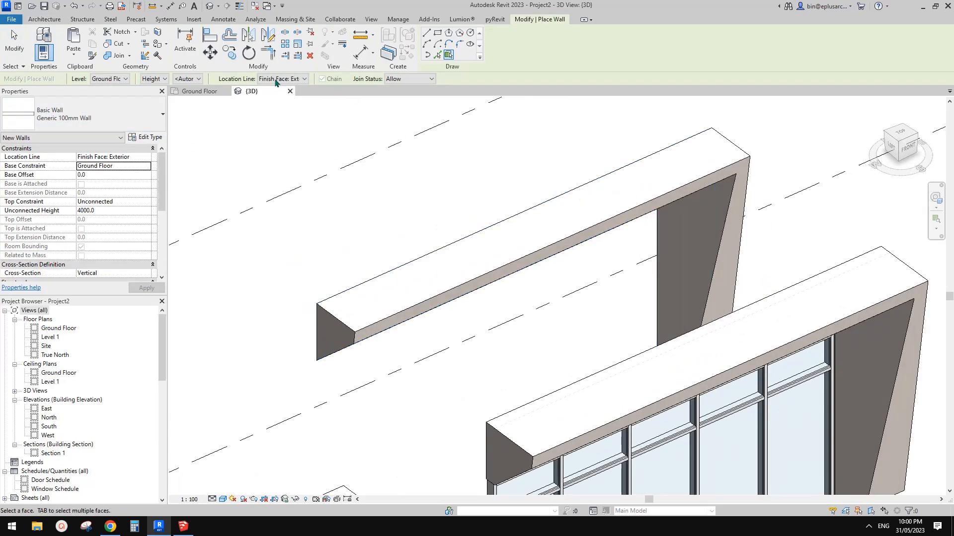
pyautogui.click(292, 81)
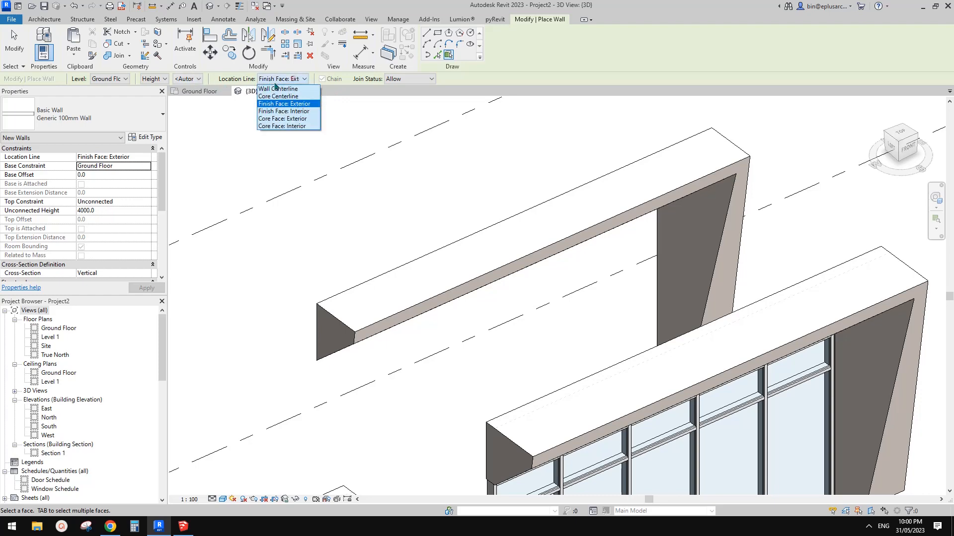
pyautogui.click(293, 80)
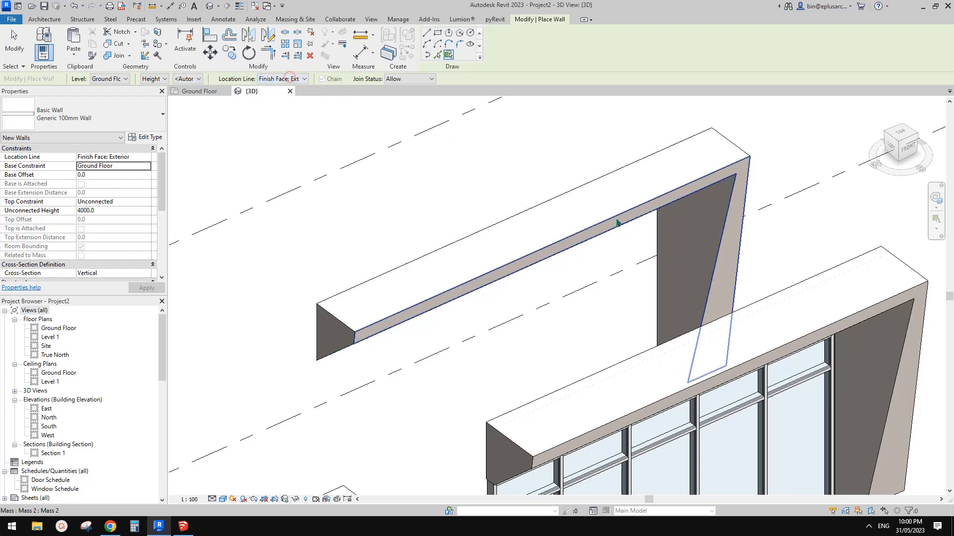
# Apply the 100 mm wall to the end face of the separated mass frame's horizontal beam
pyautogui.keyDown('shift'); pyautogui.moveTo(461, 191); pyautogui.dragTo(474, 172, button='middle'); pyautogui.keyUp('shift')
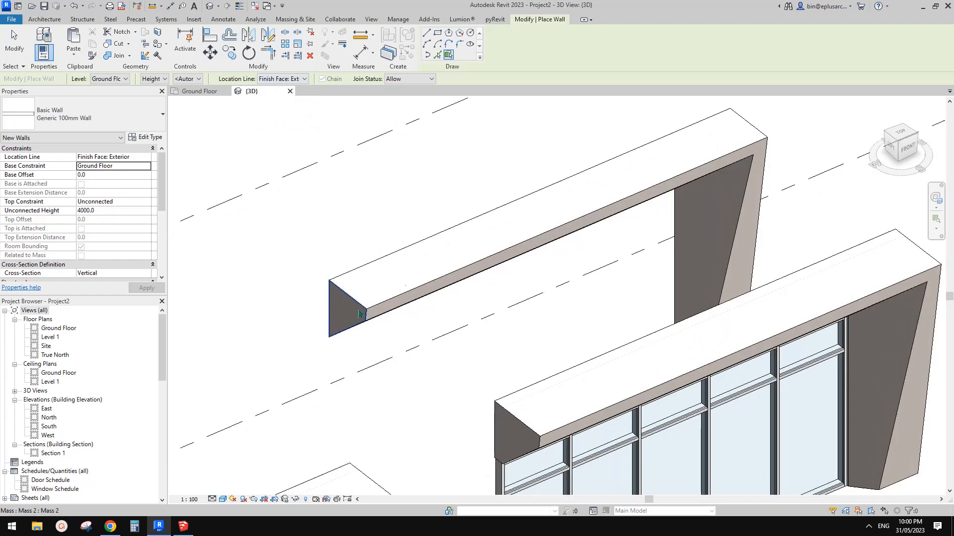
pyautogui.scroll(1, 351, 305)
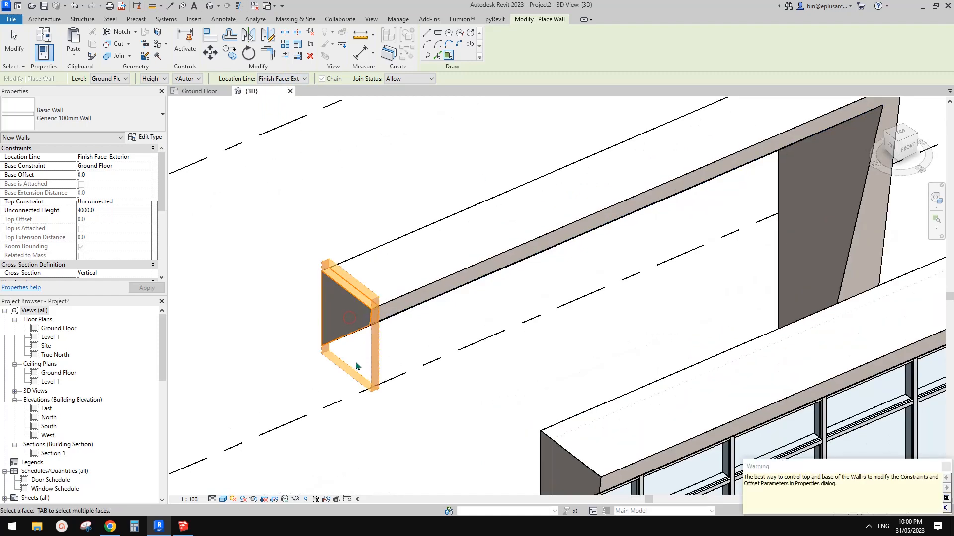
pyautogui.keyDown('shift'); pyautogui.moveTo(355, 361); pyautogui.dragTo(298, 240, button='middle'); pyautogui.keyUp('shift')
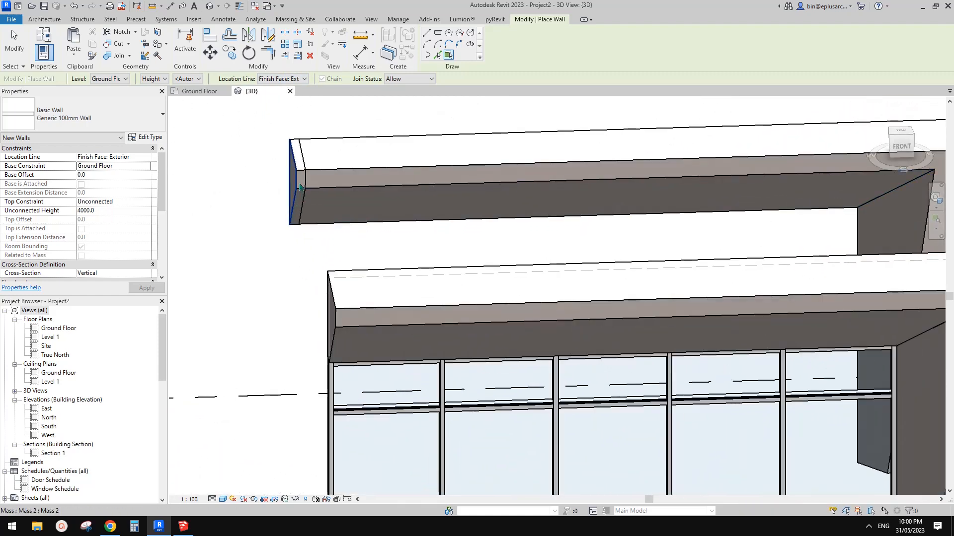
# Apply 100 mm walls to the remaining front, rear and side faces of the separated mass frame
pyautogui.scroll(-1, 661, 261)
pyautogui.moveTo(660, 261); pyautogui.dragTo(706, 255, button='middle')
pyautogui.scroll(1, 656, 225)
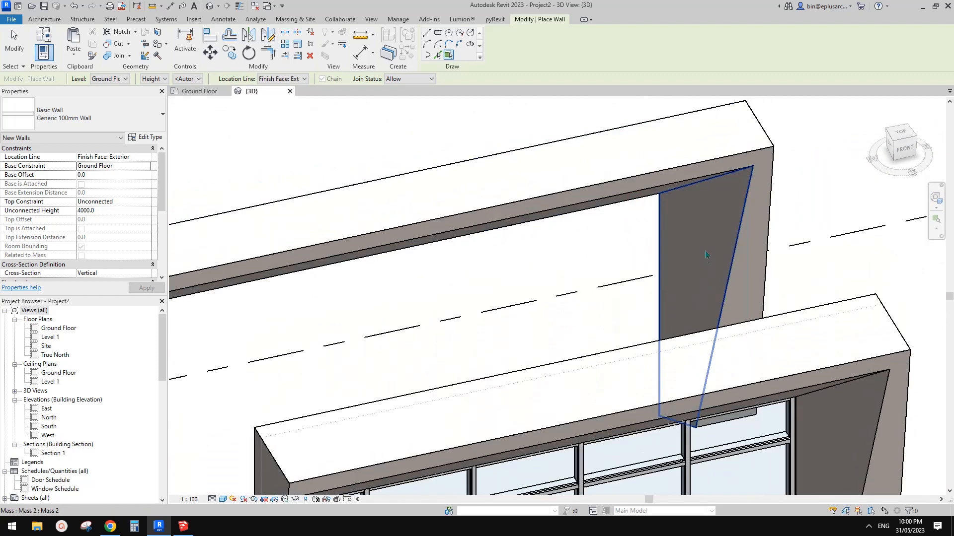
pyautogui.keyDown('shift'); pyautogui.moveTo(767, 316); pyautogui.dragTo(586, 278, button='middle'); pyautogui.keyUp('shift')
pyautogui.keyDown('shift'); pyautogui.moveTo(601, 348); pyautogui.dragTo(688, 283, button='middle'); pyautogui.keyUp('shift')
pyautogui.click(378, 241)
pyautogui.scroll(2, 557, 267)
pyautogui.moveTo(557, 267)
pyautogui.keyDown('shift'); pyautogui.mouseDown(button='middle')
pyautogui.moveTo(646, 300)
pyautogui.moveTo(589, 304)
pyautogui.moveTo(559, 266)
pyautogui.mouseUp(button='middle'); pyautogui.keyUp('shift')
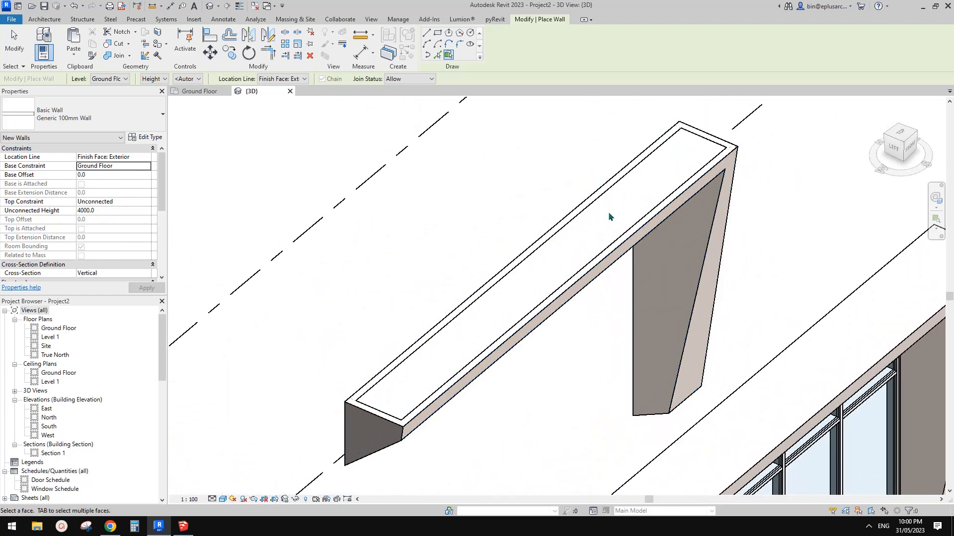
pyautogui.keyDown('shift'); pyautogui.moveTo(560, 262); pyautogui.dragTo(565, 272, button='middle'); pyautogui.keyUp('shift')
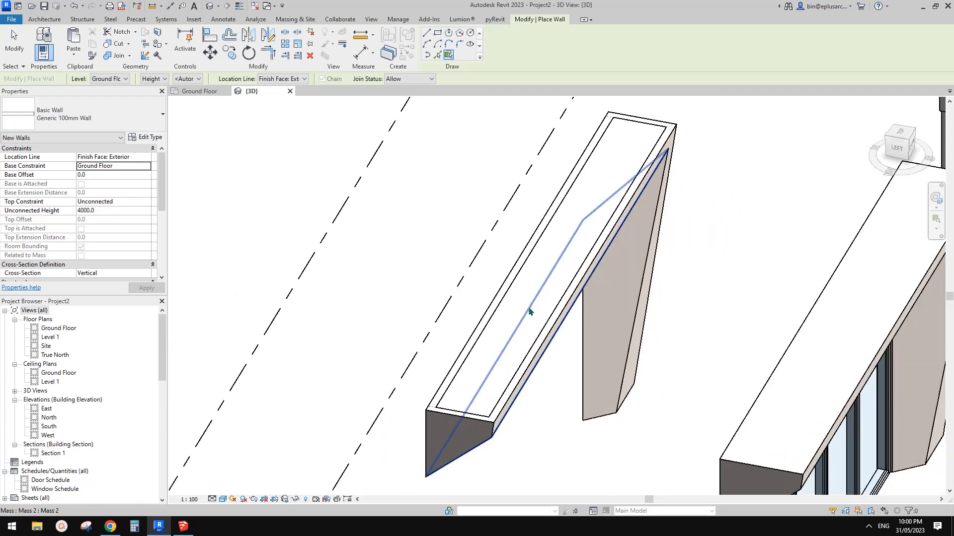
pyautogui.keyDown('shift'); pyautogui.moveTo(536, 313); pyautogui.dragTo(473, 321, button='middle'); pyautogui.keyUp('shift')
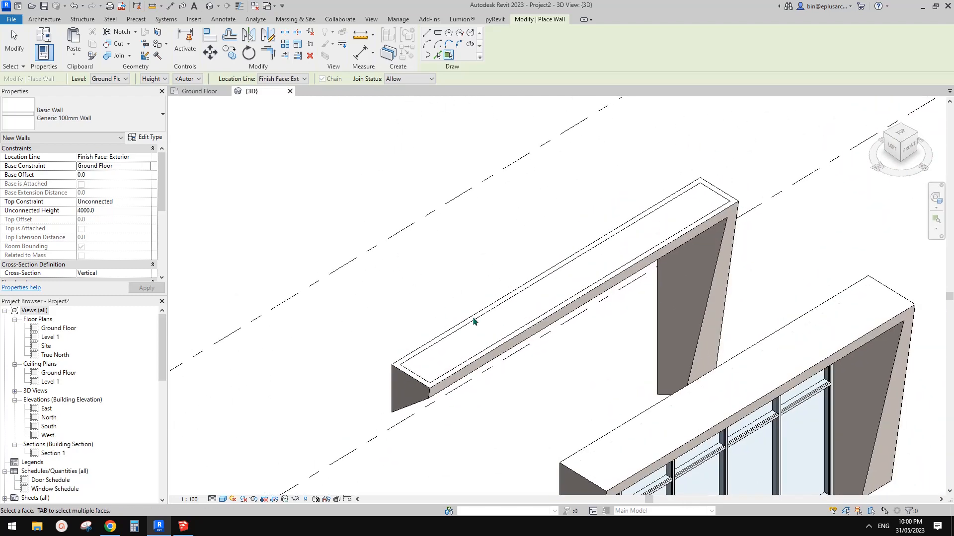
# Create a Generic - 400mm roof by face on the top face of the separated mass frame
pyautogui.click(44, 19)
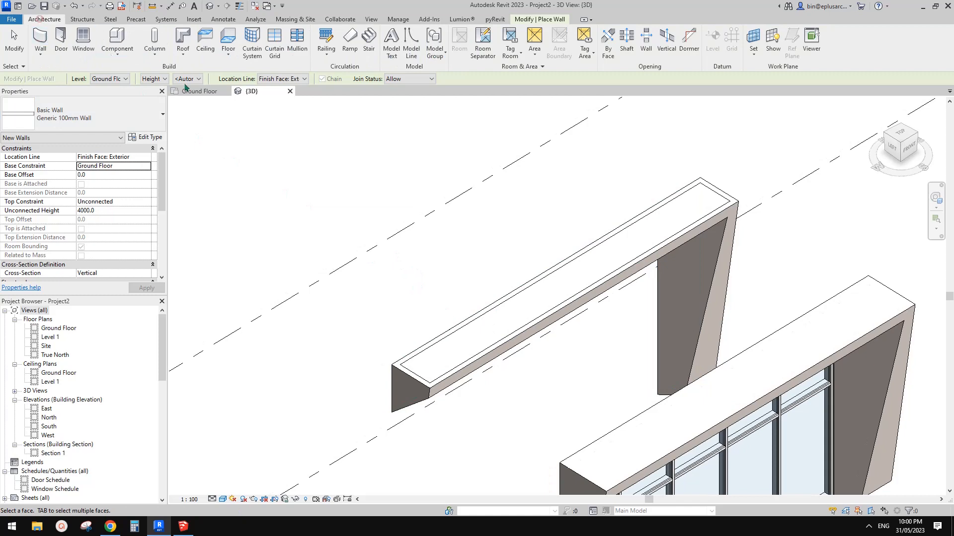
pyautogui.click(183, 54)
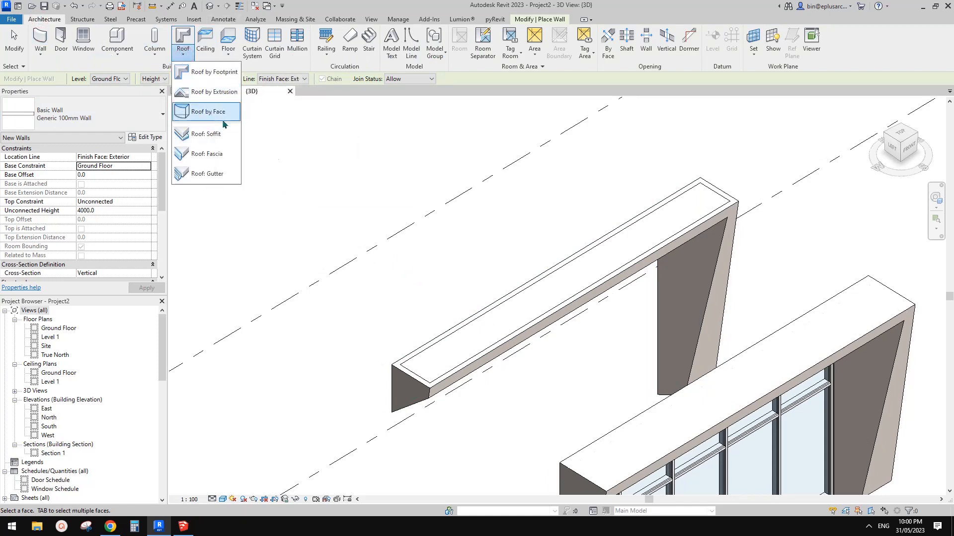
pyautogui.click(205, 112)
pyautogui.click(575, 280)
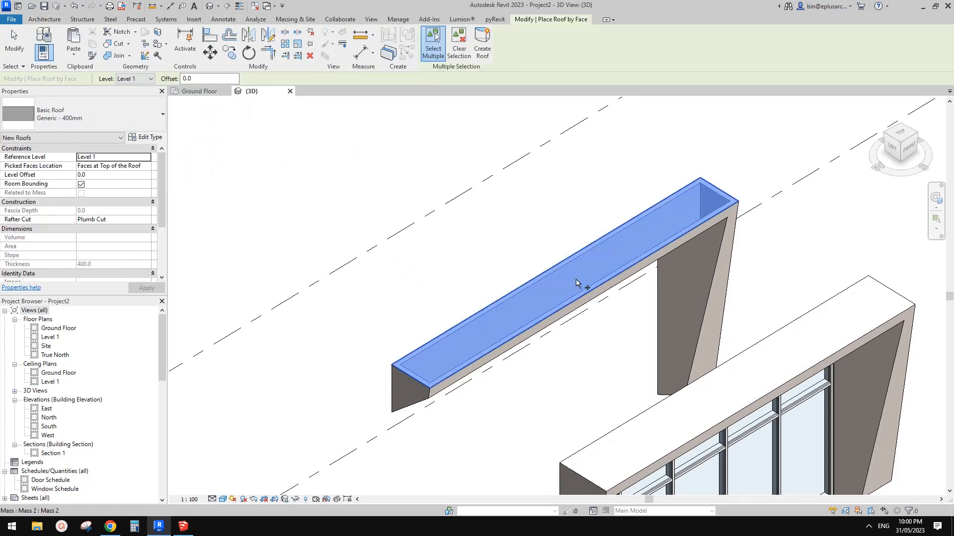
pyautogui.click(482, 44)
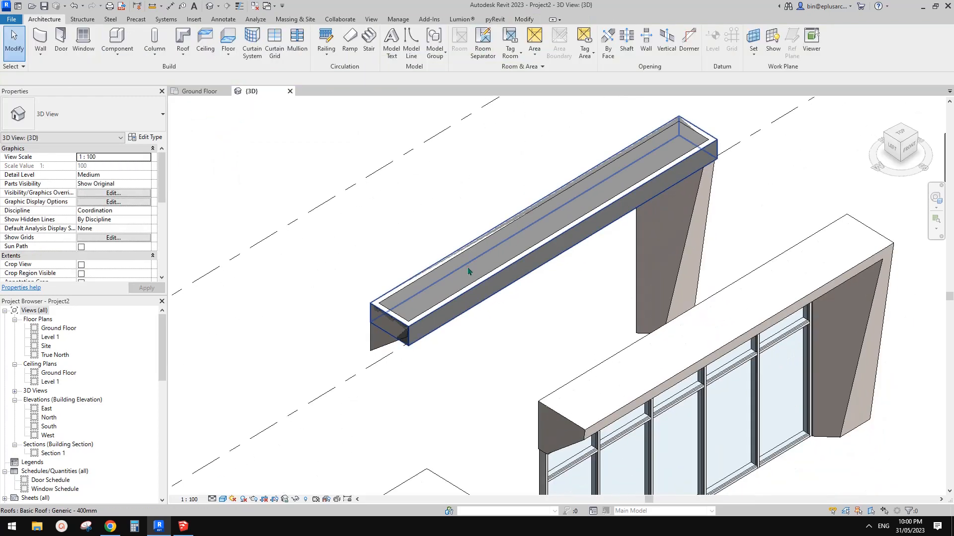
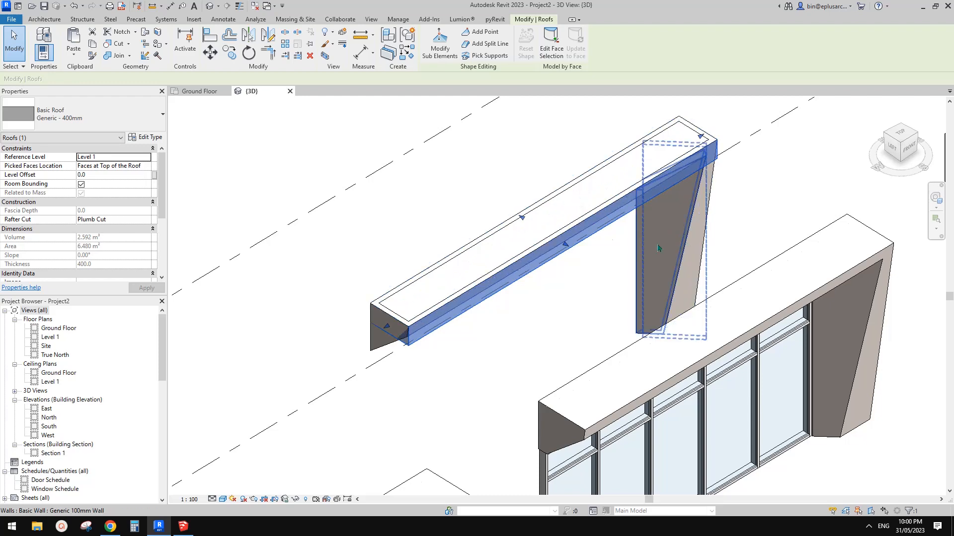
# Delete the Generic - 400mm roof from the top of the separated mass frame
pyautogui.moveTo(427, 193); pyautogui.dragTo(454, 220, button='middle')
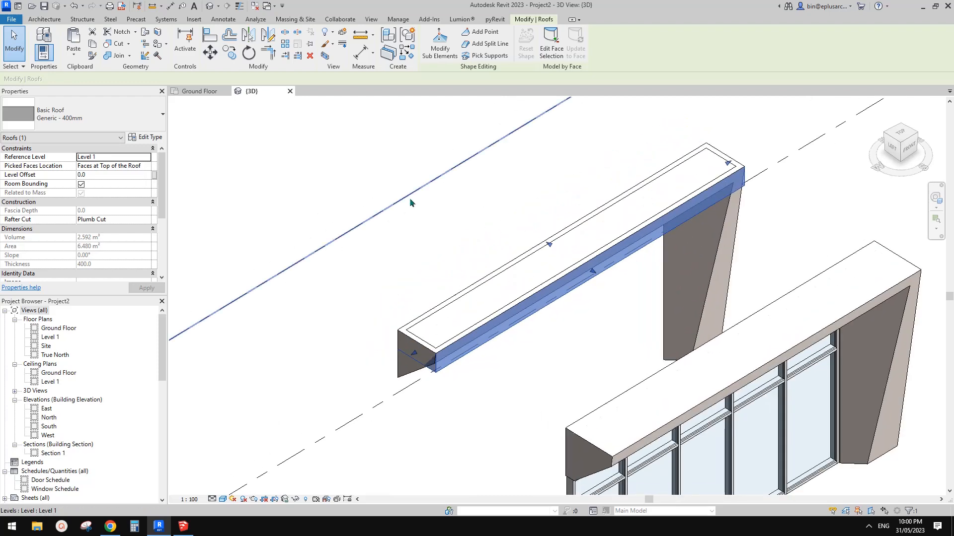
pyautogui.keyDown('shift'); pyautogui.moveTo(409, 198); pyautogui.dragTo(641, 256, button='middle'); pyautogui.keyUp('shift')
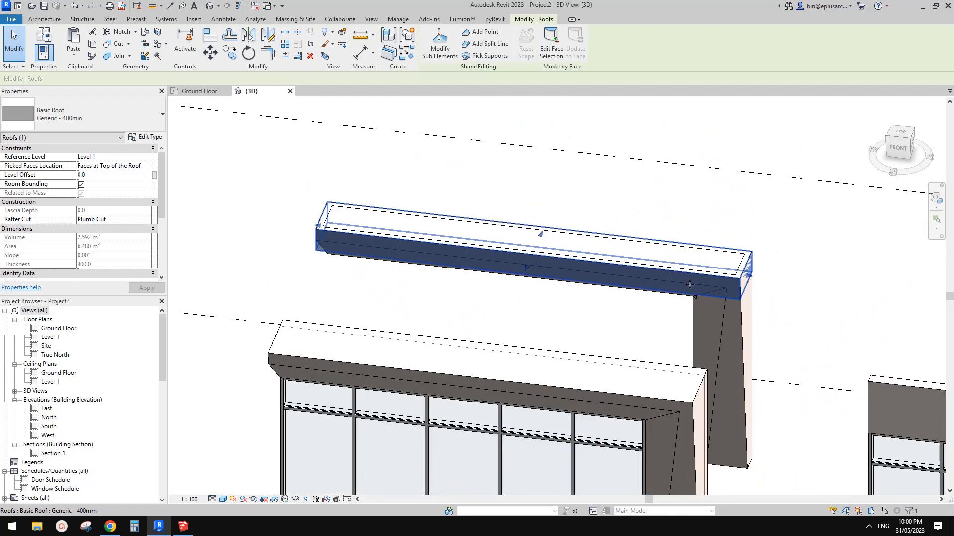
pyautogui.press('Escape')
pyautogui.hotkey('ctrl', 'z')
pyautogui.click(597, 207)
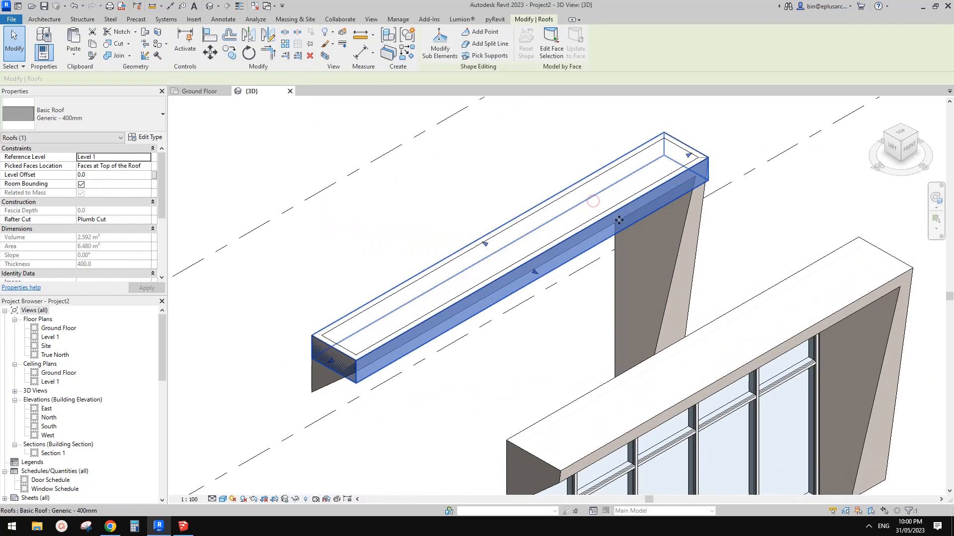
pyautogui.moveTo(607, 222); pyautogui.dragTo(607, 226, button='middle')
pyautogui.press('Delete')
# Temporarily hide the separated mass in the 3D view, leaving its face-based cladding walls displayed
pyautogui.moveTo(552, 249); pyautogui.dragTo(647, 171, button='middle')
pyautogui.scroll(2, 469, 286)
pyautogui.keyDown('shift'); pyautogui.moveTo(461, 289); pyautogui.dragTo(561, 257, button='middle'); pyautogui.keyUp('shift')
pyautogui.click(528, 242)
pyautogui.press('Escape')
pyautogui.scroll(-2, 557, 255)
pyautogui.click(533, 218)
pyautogui.scroll(-1, 532, 217)
pyautogui.press('h')
pyautogui.press('h')
# Try to switch to the next wall join configuration at the inner corner between the cladding walls of the beam and column
pyautogui.scroll(-3, 552, 252)
pyautogui.scroll(3, 560, 257)
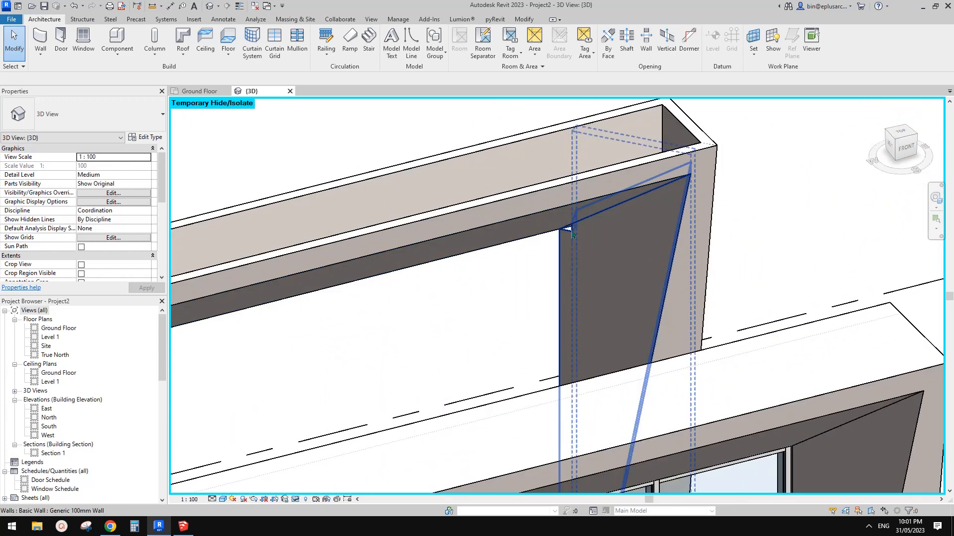
pyautogui.click(524, 19)
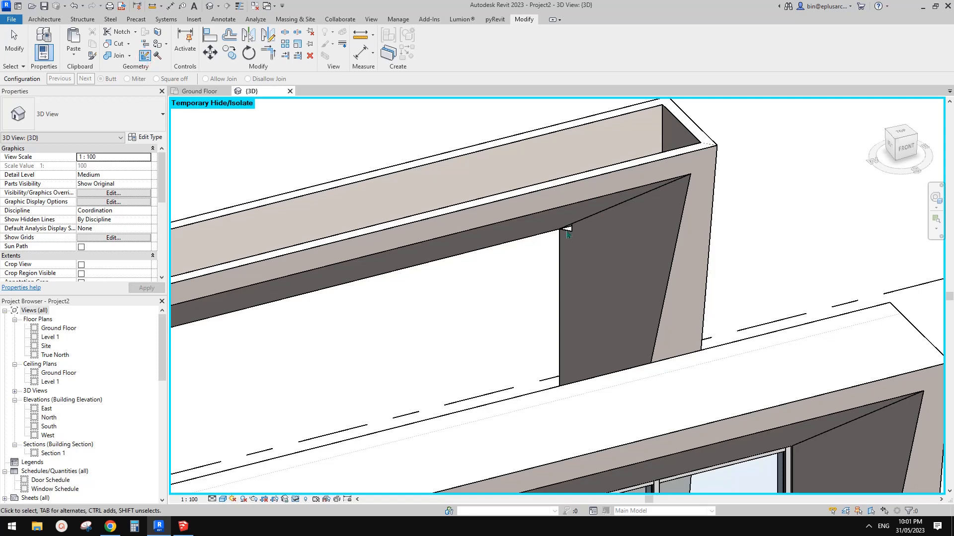
pyautogui.click(86, 80)
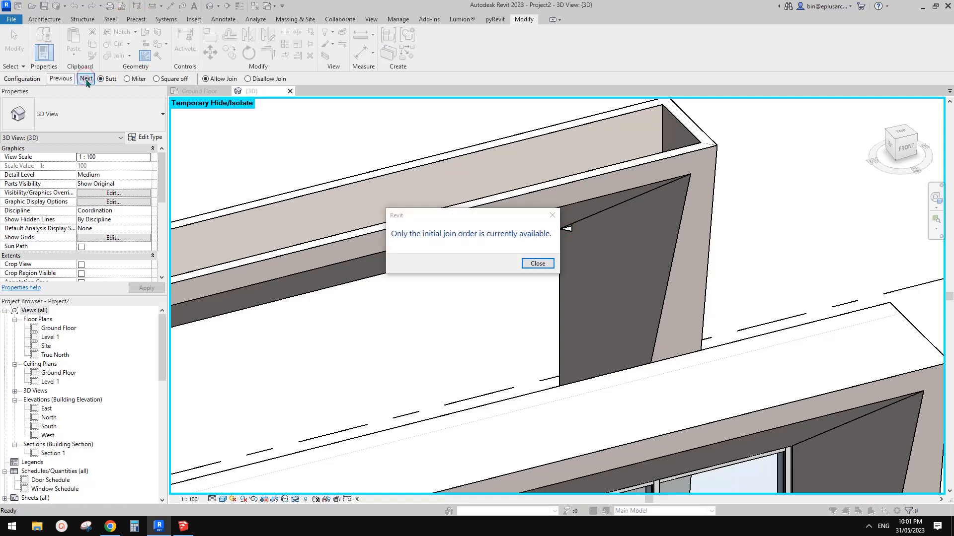
pyautogui.click(536, 264)
pyautogui.scroll(-1, 572, 273)
pyautogui.keyDown('shift'); pyautogui.moveTo(586, 280); pyautogui.dragTo(611, 249, button='middle'); pyautogui.keyUp('shift')
pyautogui.press('Escape')
pyautogui.press('Escape')
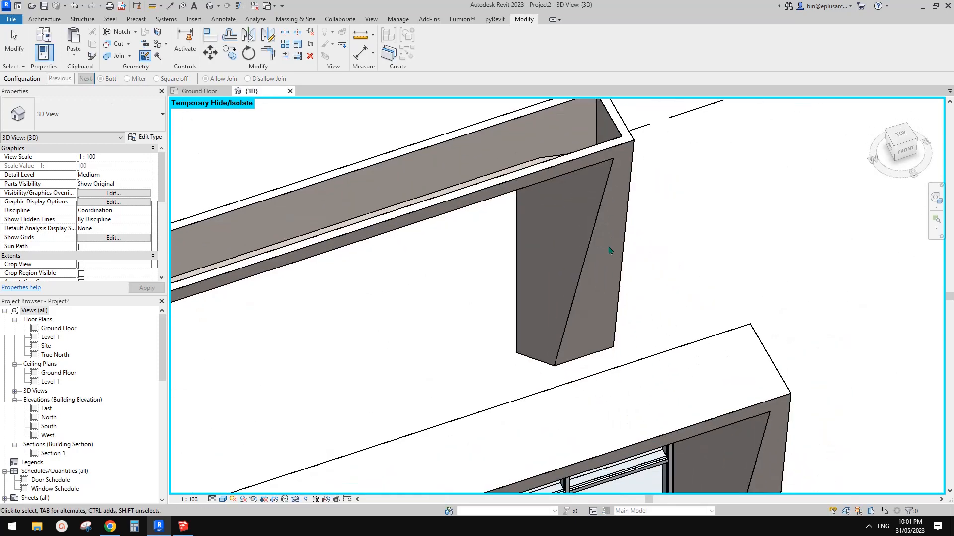
# Examine the hollow cladding-wall frame from several sides and compare it with the neighbouring facade variants
pyautogui.keyDown('shift'); pyautogui.moveTo(575, 350); pyautogui.dragTo(418, 333, button='middle'); pyautogui.keyUp('shift')
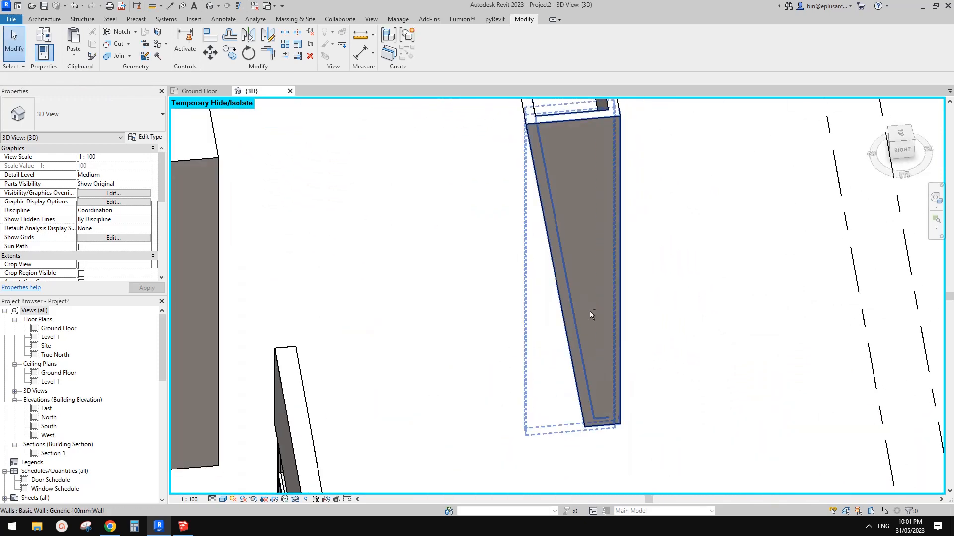
pyautogui.keyDown('shift'); pyautogui.moveTo(652, 242); pyautogui.dragTo(559, 383, button='middle'); pyautogui.keyUp('shift')
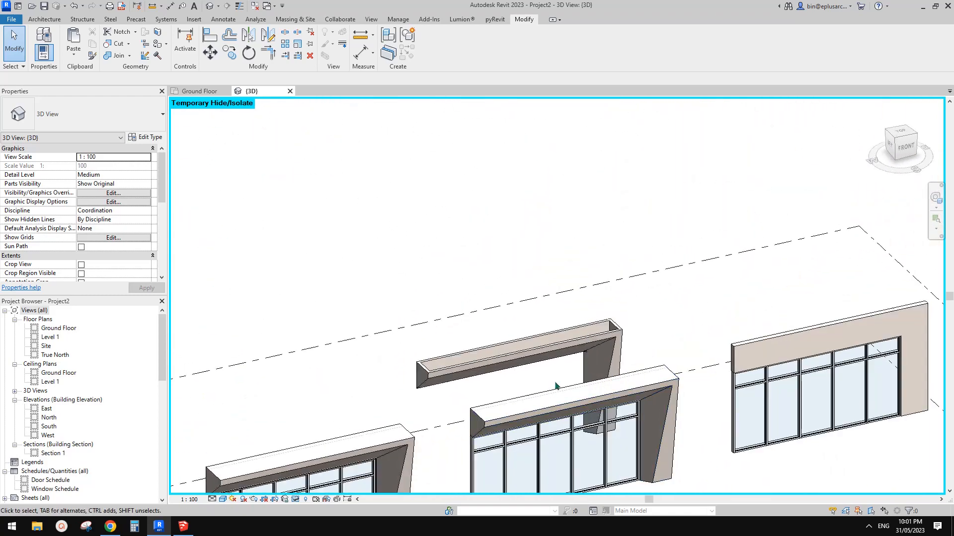
pyautogui.scroll(-1, 548, 302)
pyautogui.keyDown('shift'); pyautogui.moveTo(575, 293); pyautogui.dragTo(547, 278, button='middle'); pyautogui.keyUp('shift')
pyautogui.scroll(1, 601, 284)
pyautogui.moveTo(603, 285); pyautogui.dragTo(551, 279, button='middle')
pyautogui.moveTo(587, 244); pyautogui.dragTo(625, 237, button='middle')
pyautogui.scroll(1, 589, 247)
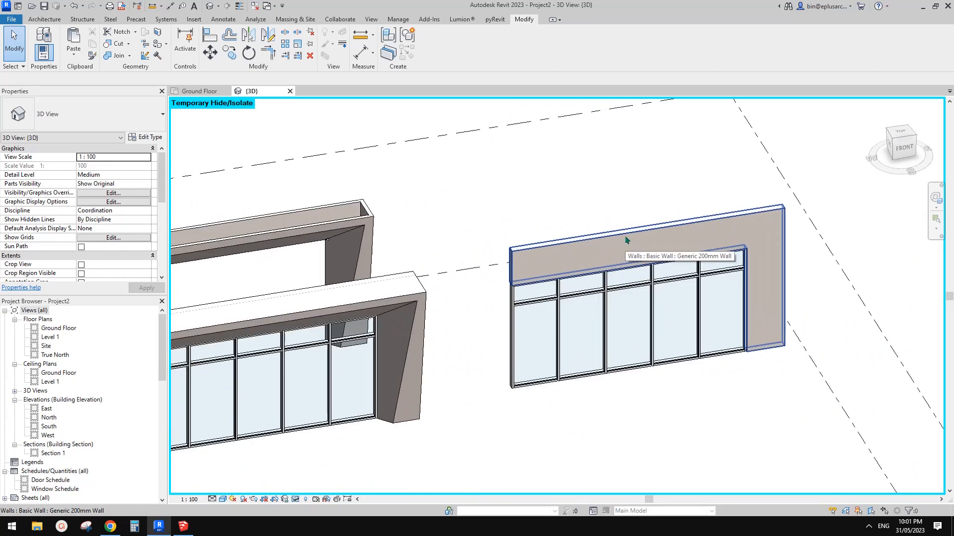
pyautogui.keyDown('shift'); pyautogui.moveTo(616, 245); pyautogui.dragTo(594, 255, button='middle'); pyautogui.keyUp('shift')
pyautogui.moveTo(491, 302); pyautogui.dragTo(606, 285, button='middle')
pyautogui.scroll(4, 268, 282)
# Inspect the mass frame around the curtain wall, including its beam end, inner faces and slanted column base
pyautogui.click(270, 282)
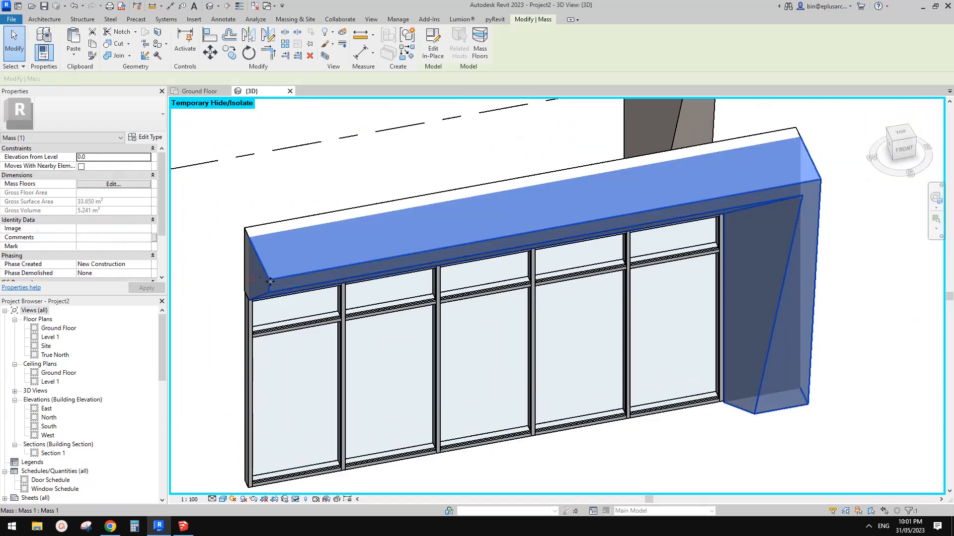
pyautogui.press('Escape')
pyautogui.scroll(-2, 263, 271)
pyautogui.keyDown('shift'); pyautogui.moveTo(358, 279); pyautogui.dragTo(385, 245, button='middle'); pyautogui.keyUp('shift')
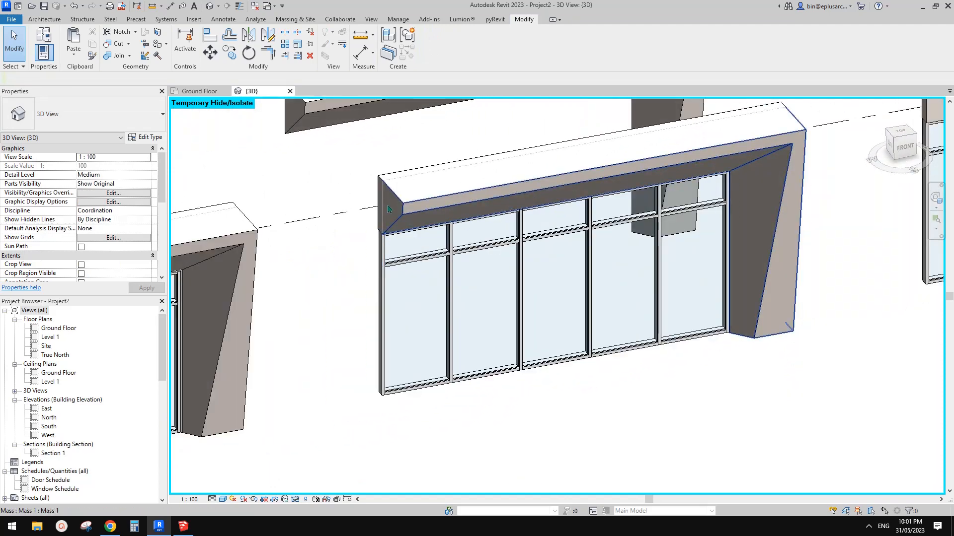
pyautogui.keyDown('shift'); pyautogui.moveTo(461, 225); pyautogui.dragTo(458, 223, button='middle'); pyautogui.keyUp('shift')
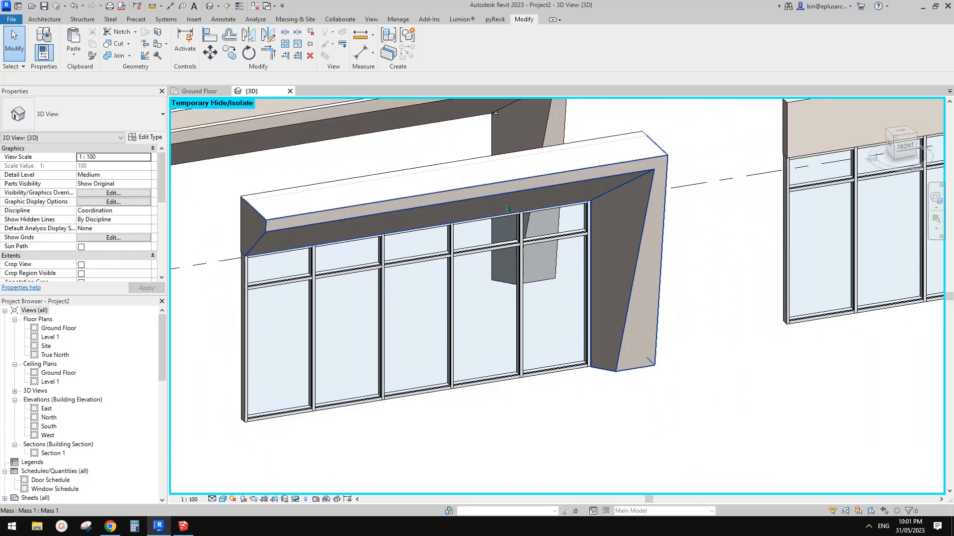
pyautogui.keyDown('shift'); pyautogui.moveTo(522, 218); pyautogui.dragTo(517, 411, button='middle'); pyautogui.keyUp('shift')
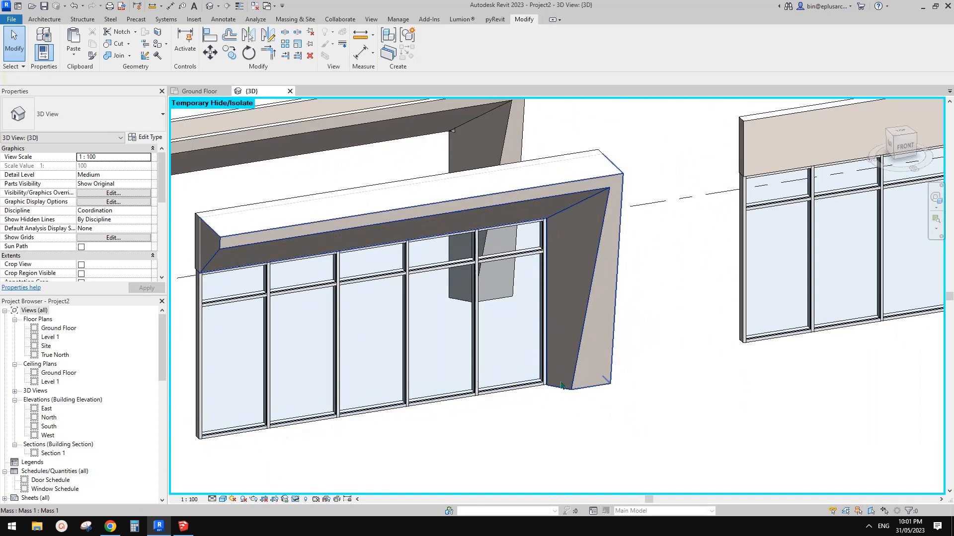
pyautogui.click(577, 282)
pyautogui.keyDown('shift'); pyautogui.moveTo(602, 333); pyautogui.dragTo(598, 364, button='middle'); pyautogui.keyUp('shift')
pyautogui.scroll(2, 569, 355)
pyautogui.click(654, 395)
pyautogui.keyDown('shift'); pyautogui.moveTo(698, 417); pyautogui.dragTo(636, 392, button='middle'); pyautogui.keyUp('shift')
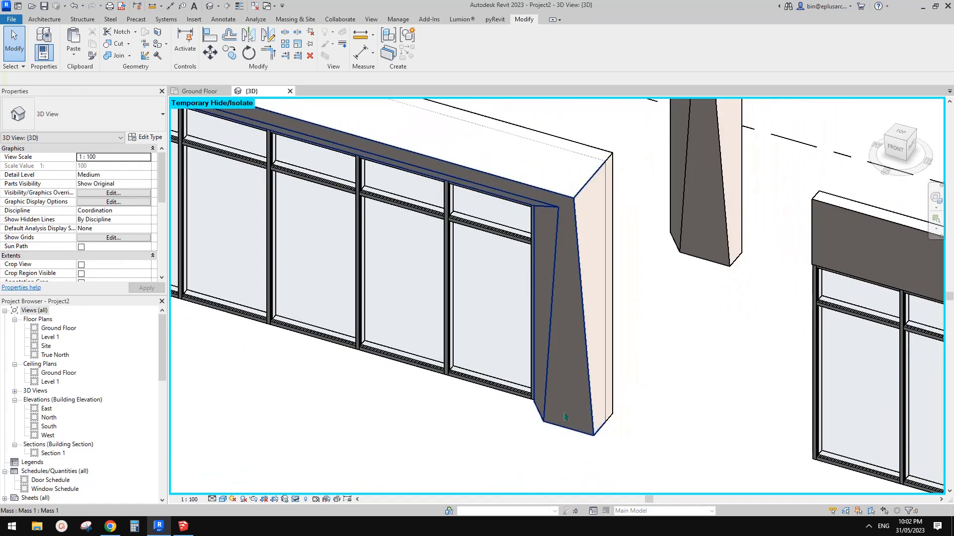
pyautogui.scroll(-3, 565, 416)
pyautogui.keyDown('shift'); pyautogui.moveTo(568, 407); pyautogui.dragTo(574, 367, button='middle'); pyautogui.keyUp('shift')
pyautogui.moveTo(565, 313); pyautogui.dragTo(600, 358, button='middle')
pyautogui.scroll(-1, 575, 343)
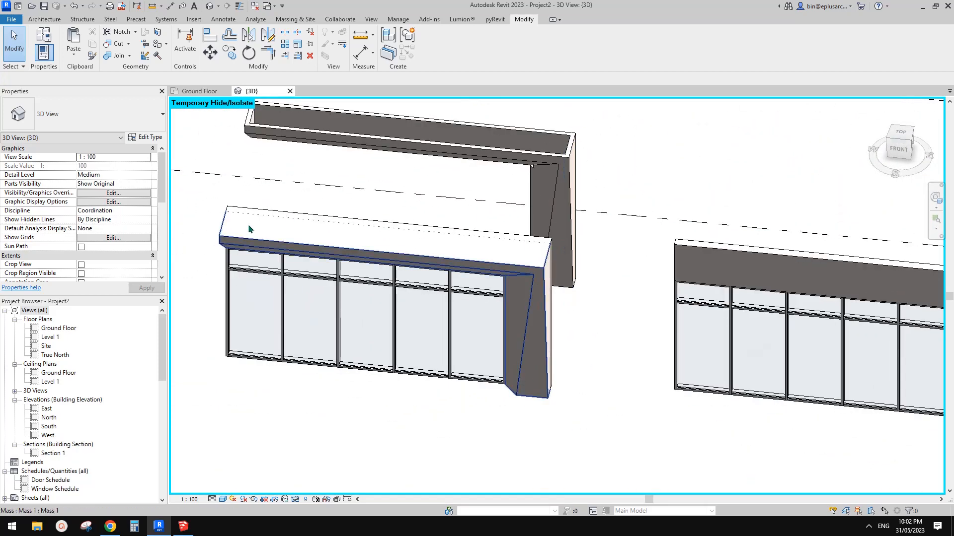
pyautogui.scroll(3, 519, 224)
pyautogui.scroll(-2, 562, 264)
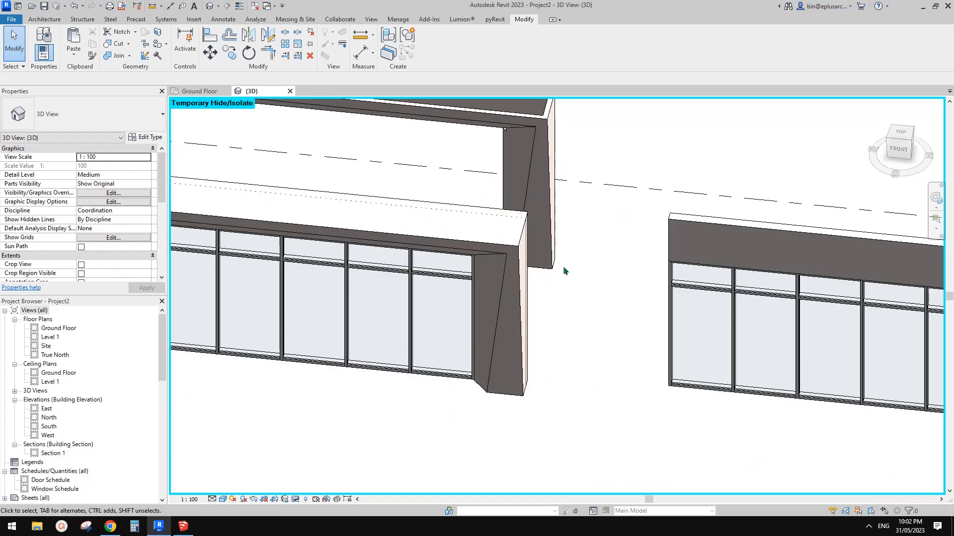
# Place a Generic 100mm wall on its centerline by picking the bottom edge of the mass frame's slanted column
pyautogui.press('w')
pyautogui.press('a')
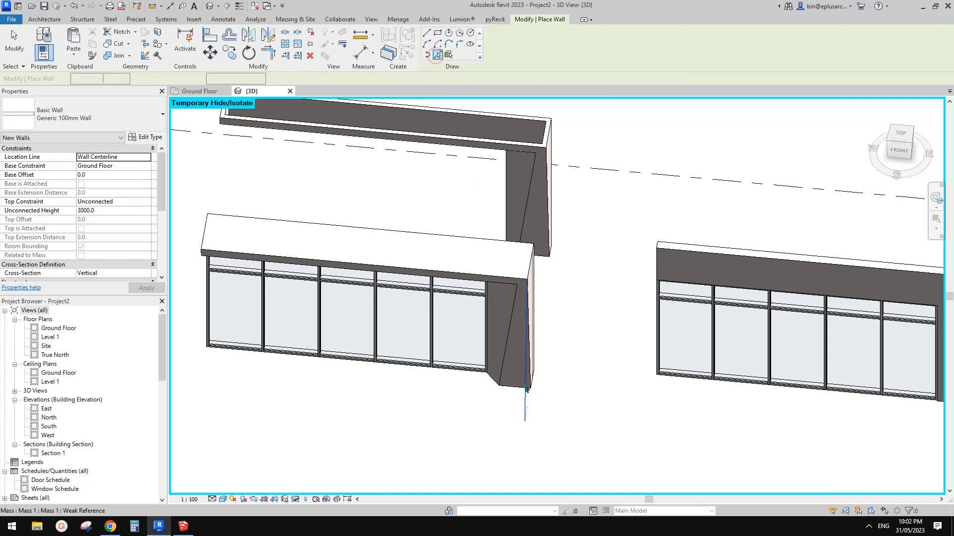
pyautogui.scroll(3, 521, 391)
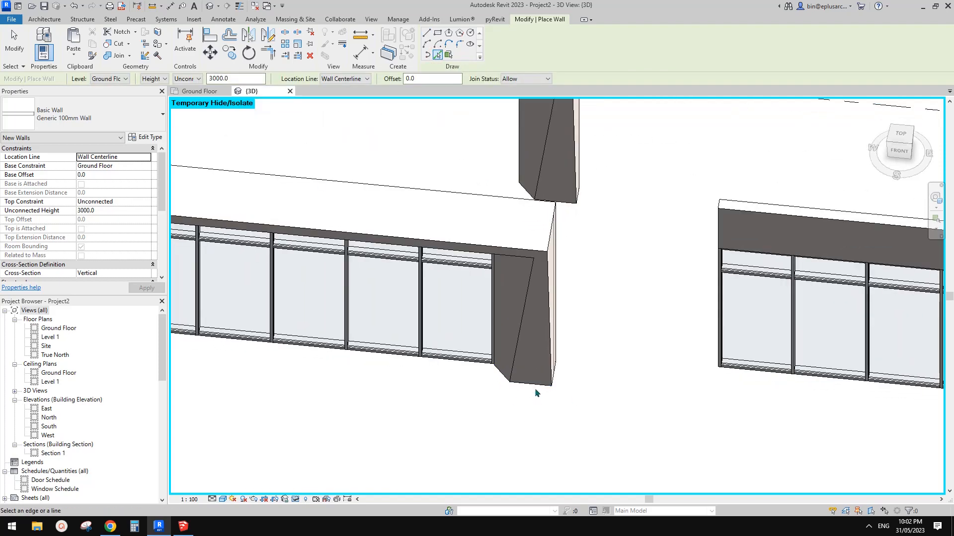
pyautogui.click(529, 385)
pyautogui.keyDown('shift'); pyautogui.moveTo(528, 387); pyautogui.dragTo(485, 337, button='middle'); pyautogui.keyUp('shift')
pyautogui.press('Escape')
# Change the new wall's cross-section to Slanted with an angle from vertical of 7°
pyautogui.keyDown('shift'); pyautogui.moveTo(547, 298); pyautogui.dragTo(572, 278, button='middle'); pyautogui.keyUp('shift')
pyautogui.scroll(-3, 99, 231)
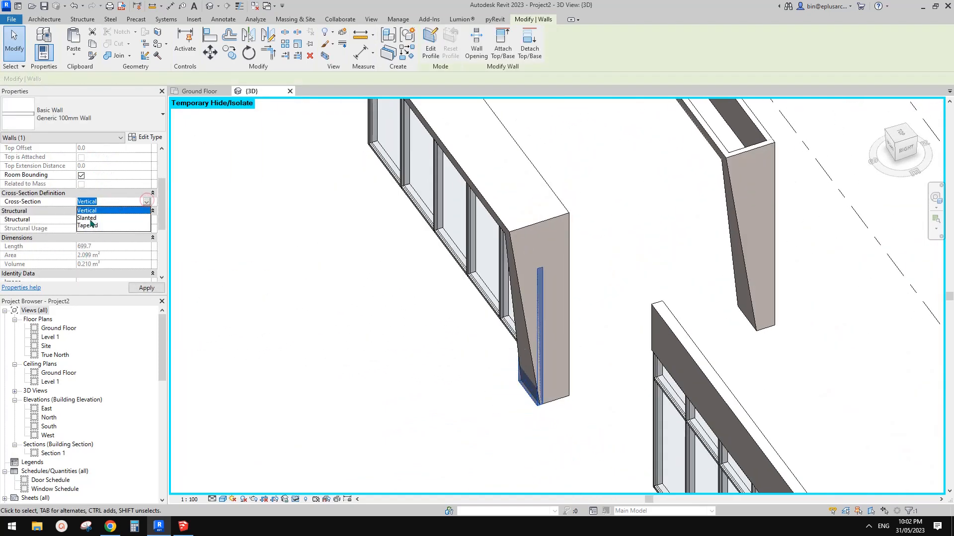
pyautogui.click(88, 218)
pyautogui.keyDown('shift'); pyautogui.moveTo(473, 296); pyautogui.dragTo(525, 259, button='middle'); pyautogui.keyUp('shift')
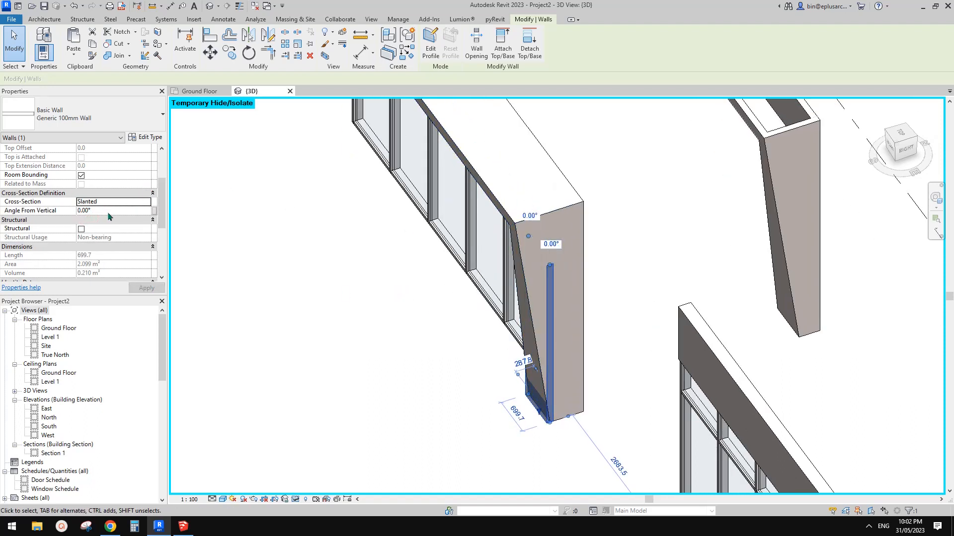
pyautogui.write('7')
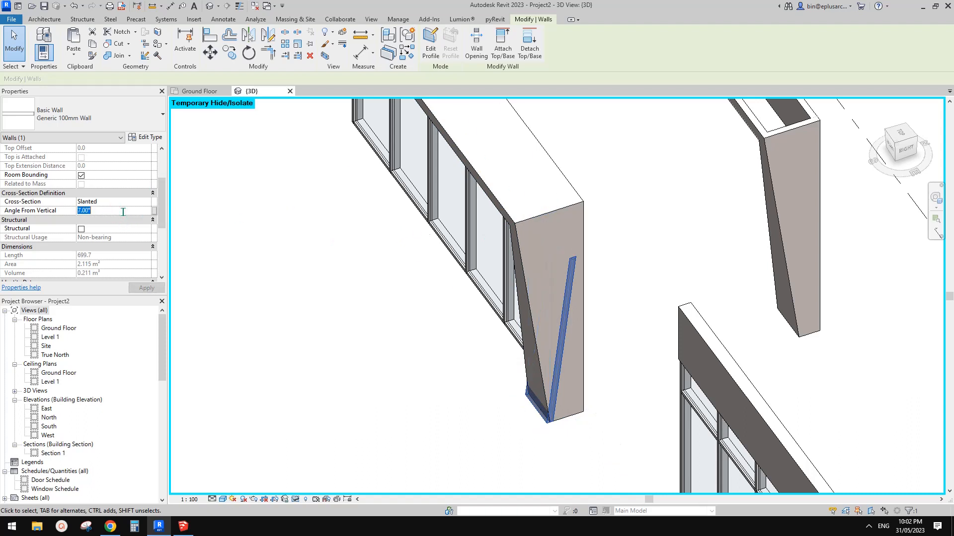
pyautogui.click(177, 224)
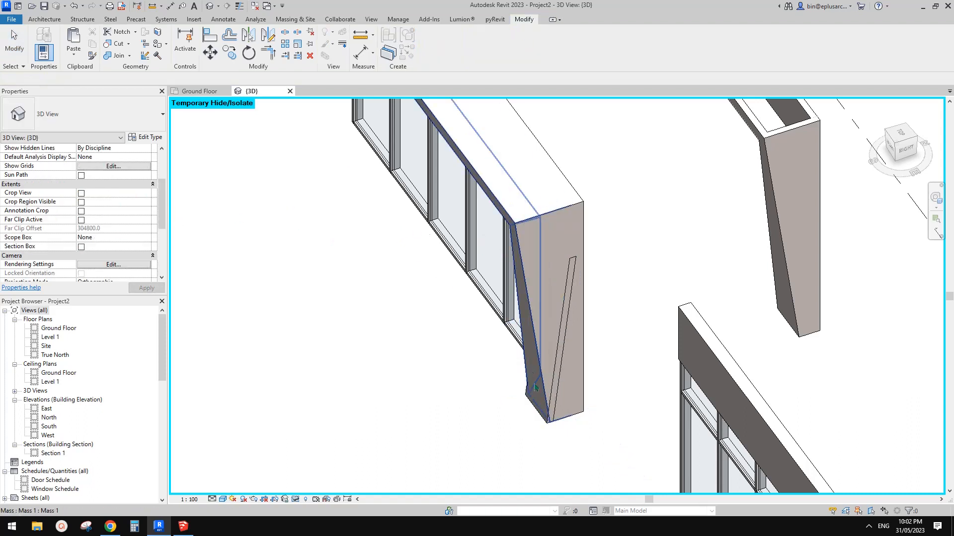
# Reset the slanted wall's angle from vertical to 0° and remove the wall from the column base
pyautogui.click(546, 420)
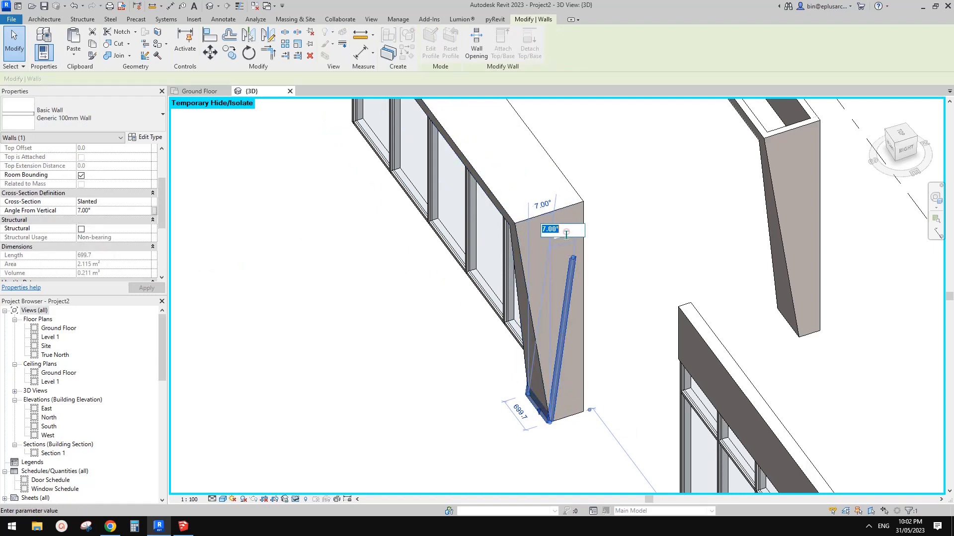
pyautogui.press('Return')
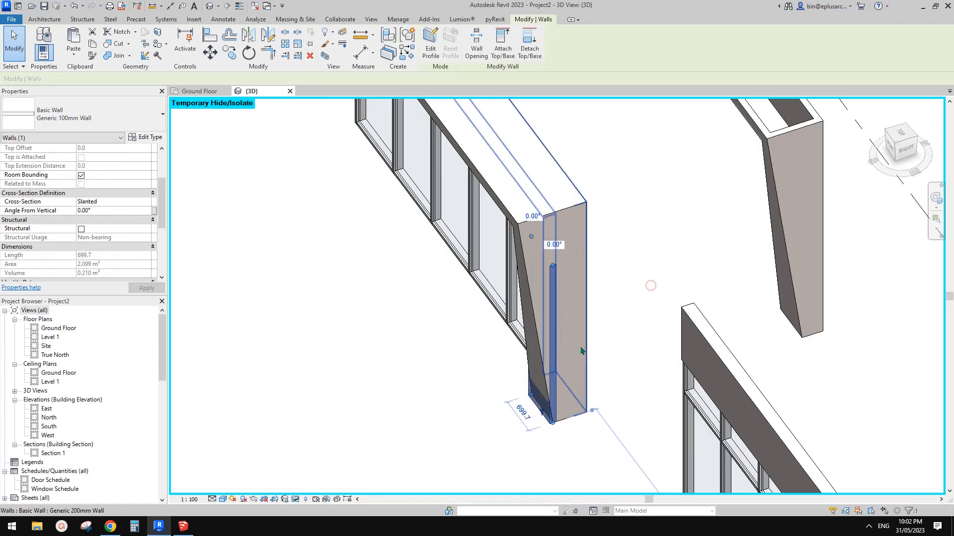
pyautogui.scroll(3, 558, 418)
pyautogui.click(558, 417)
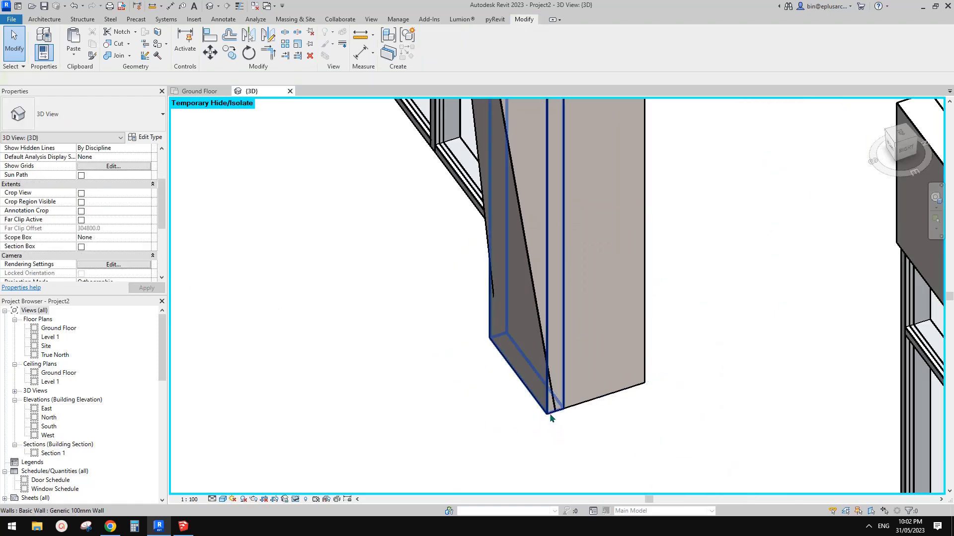
pyautogui.click(558, 416)
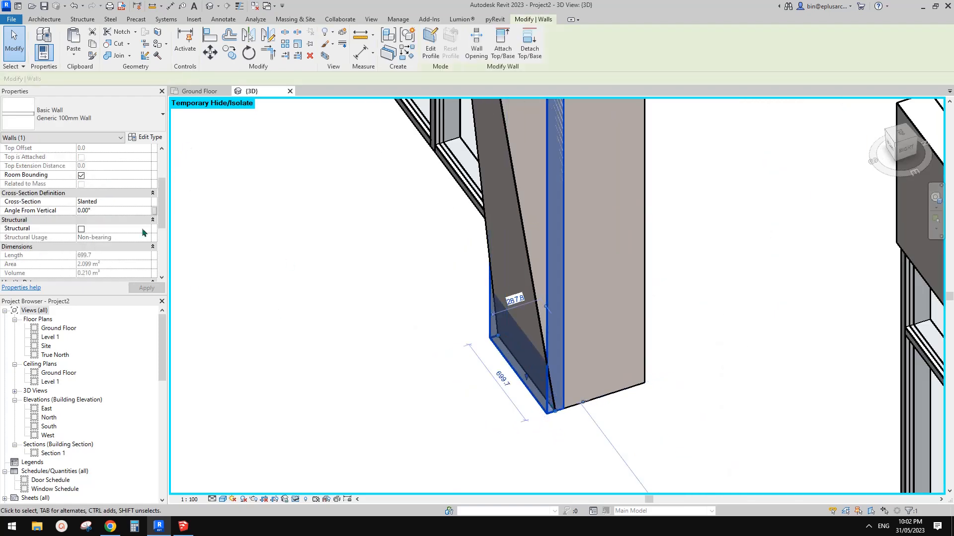
pyautogui.moveTo(585, 309); pyautogui.dragTo(538, 341, button='middle')
pyautogui.press('Escape')
# Place a Generic 100mm wall with location line Finish Face: Exterior by picking the slanted column's bottom edge
pyautogui.press('w')
pyautogui.press('a')
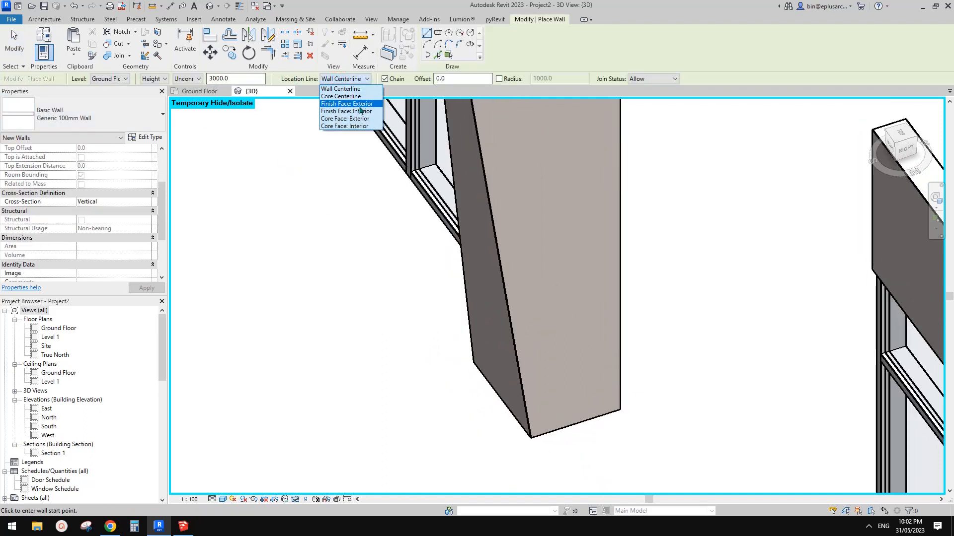
pyautogui.click(359, 105)
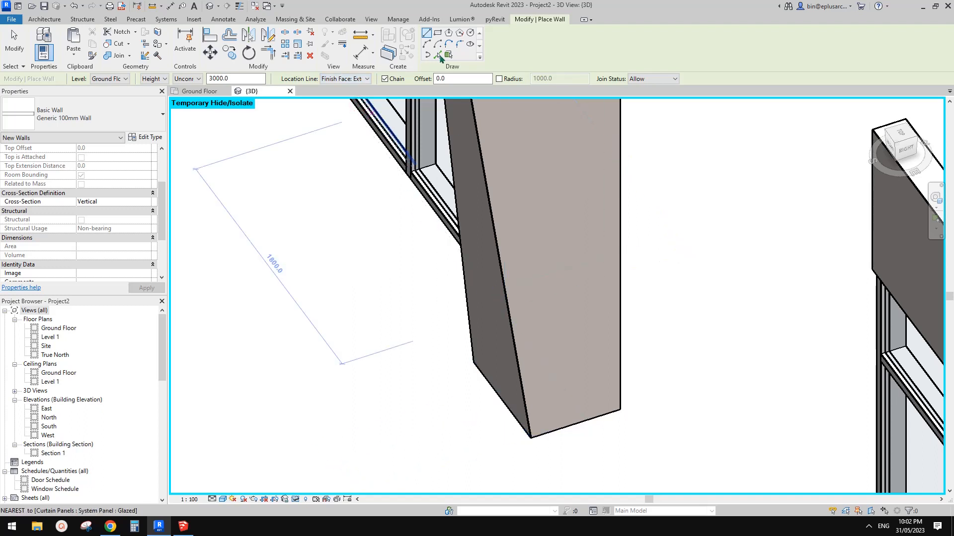
pyautogui.click(437, 56)
pyautogui.click(526, 445)
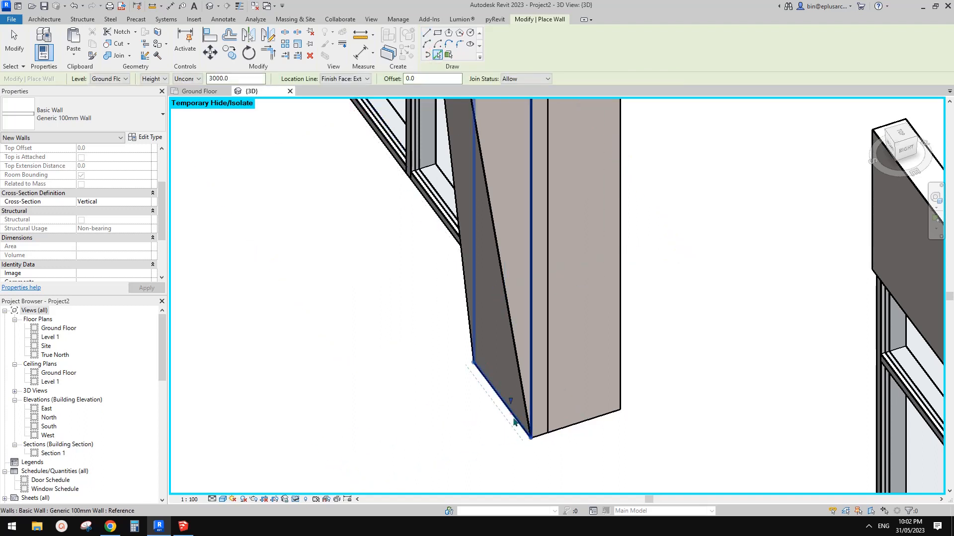
pyautogui.press('Escape')
pyautogui.press('Escape')
# Make the wall at the column base slanted with an angle from vertical of -7°
pyautogui.keyDown('shift'); pyautogui.moveTo(526, 450); pyautogui.dragTo(531, 383, button='middle'); pyautogui.keyUp('shift')
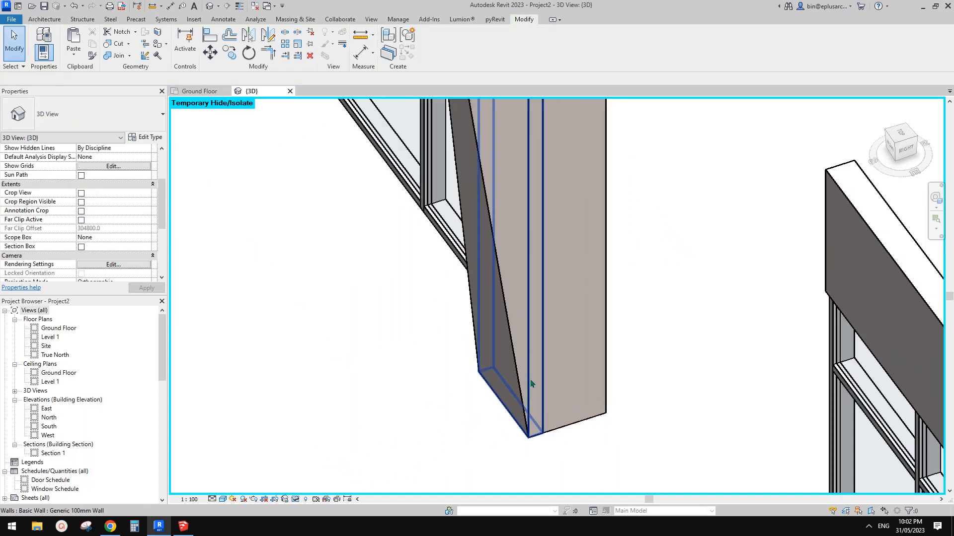
pyautogui.click(529, 294)
pyautogui.scroll(-3, 132, 238)
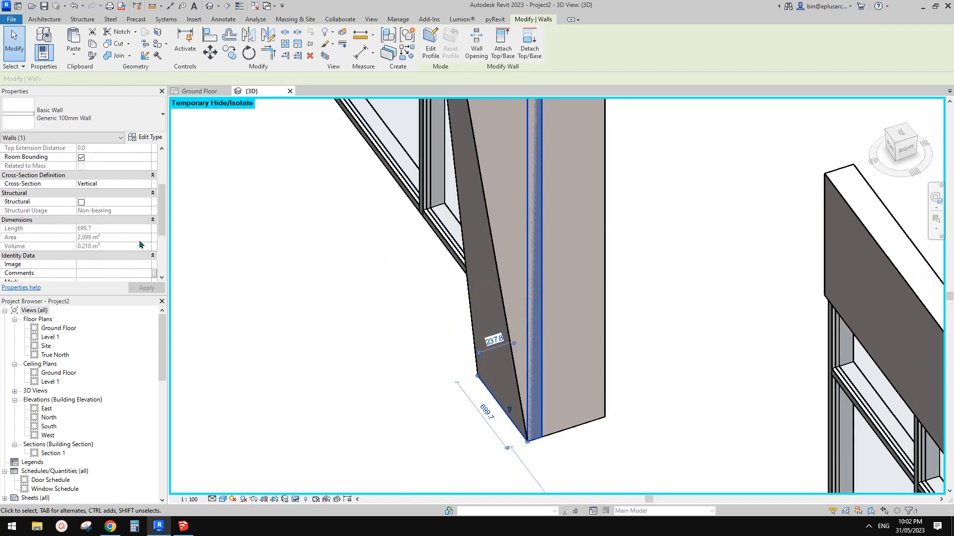
pyautogui.click(92, 200)
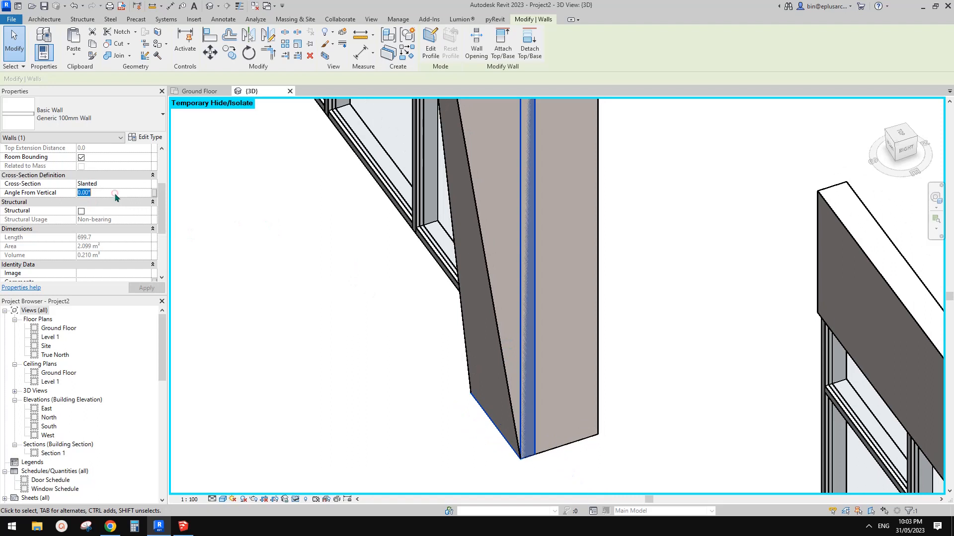
pyautogui.write('5')
pyautogui.press('Return')
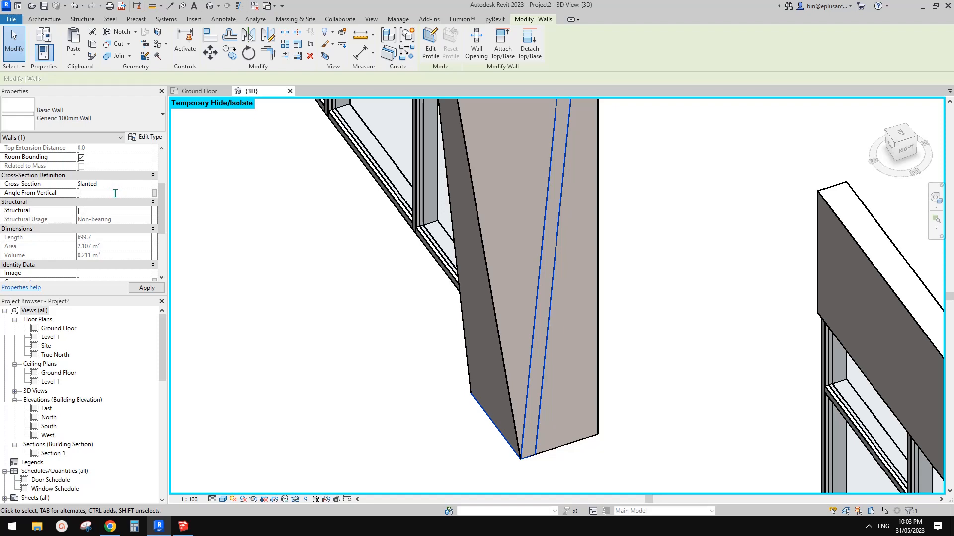
pyautogui.press('Return')
pyautogui.scroll(-1, 499, 293)
pyautogui.moveTo(499, 293); pyautogui.dragTo(484, 263, button='middle')
pyautogui.scroll(-1, 494, 267)
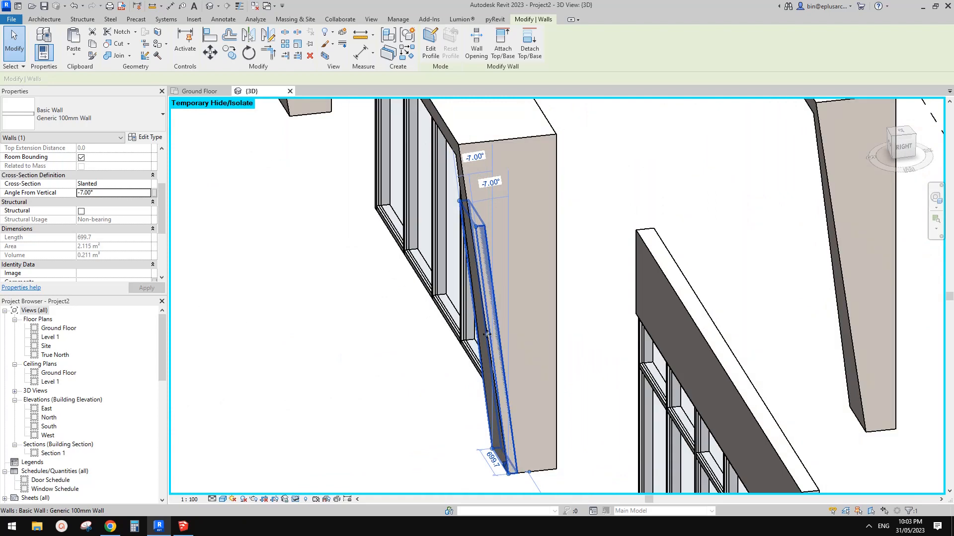
# Set the work plane by picking the end face of the slanted column, using the Pick a plane option
pyautogui.keyDown('shift'); pyautogui.moveTo(493, 357); pyautogui.dragTo(496, 298, button='middle'); pyautogui.keyUp('shift')
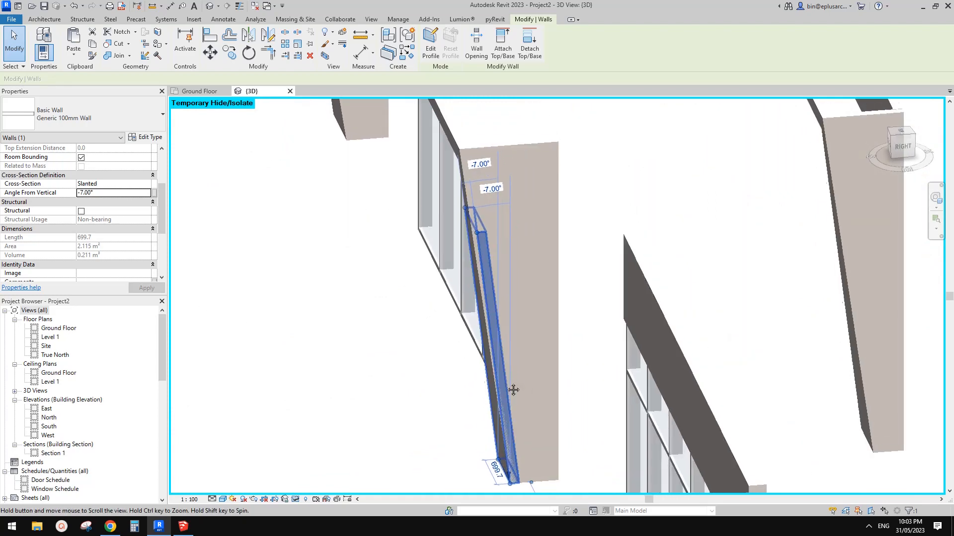
pyautogui.keyDown('shift'); pyautogui.moveTo(502, 368); pyautogui.dragTo(516, 355, button='middle'); pyautogui.keyUp('shift')
pyautogui.press('Escape')
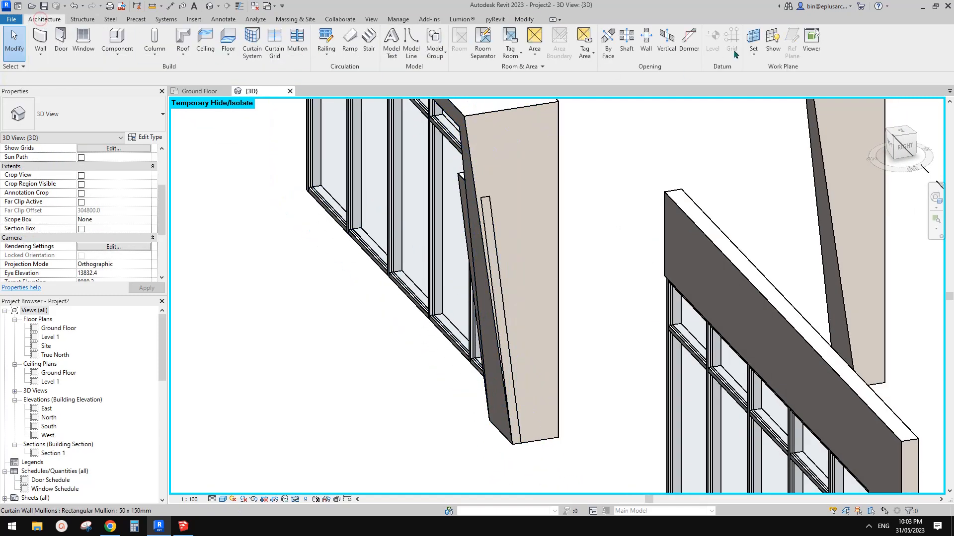
pyautogui.click(752, 42)
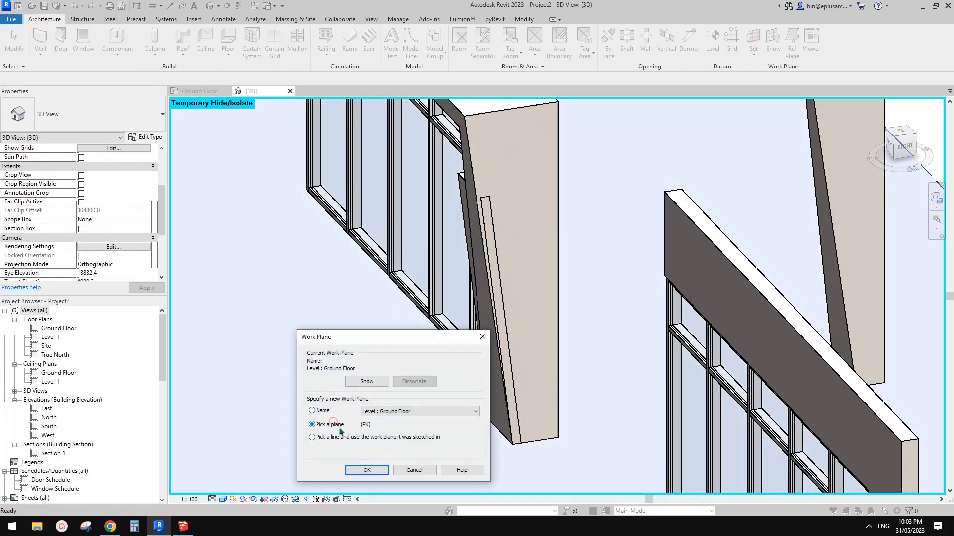
pyautogui.click(370, 476)
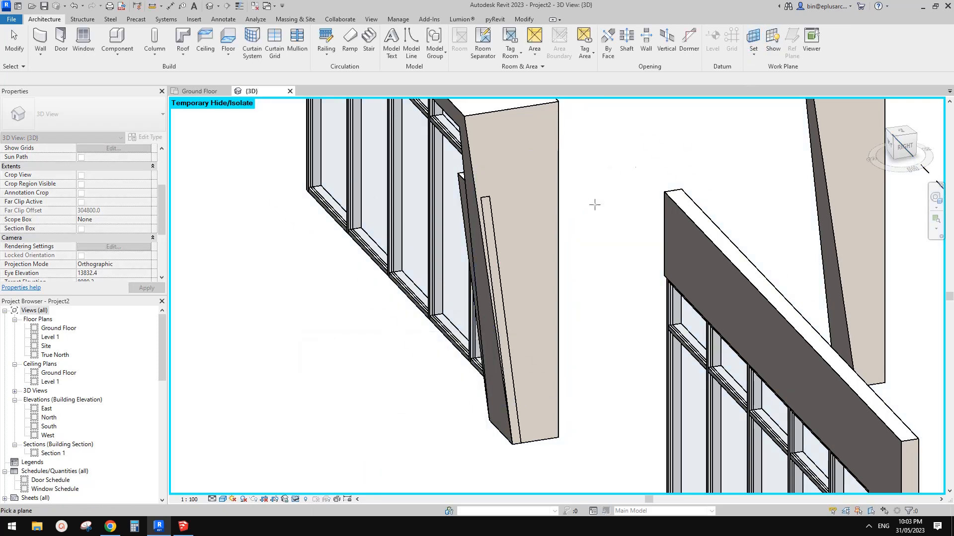
pyautogui.click(514, 160)
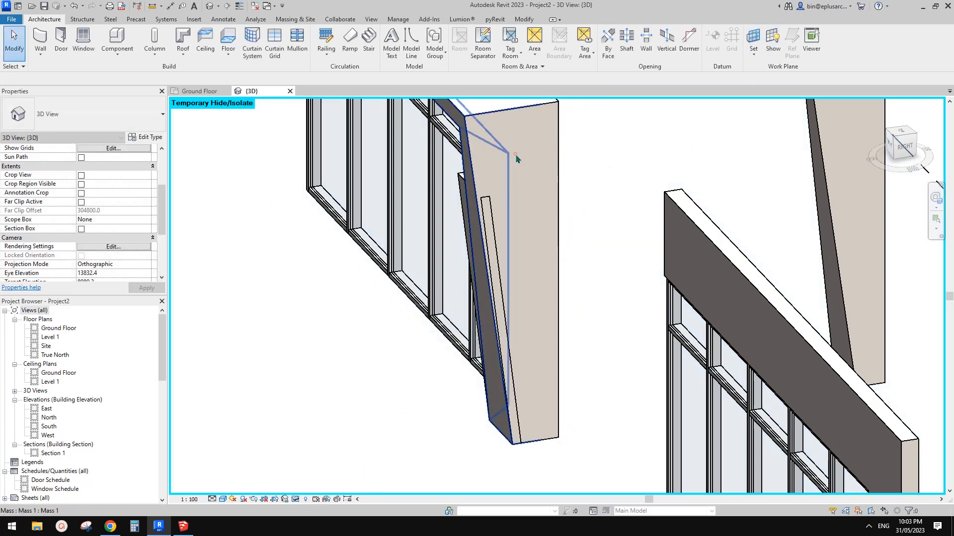
# Add an angular dimension between the slanted column's bottom edge and its sloping front face
pyautogui.moveTo(533, 201); pyautogui.dragTo(531, 209, button='middle')
pyautogui.press('d')
pyautogui.press('i')
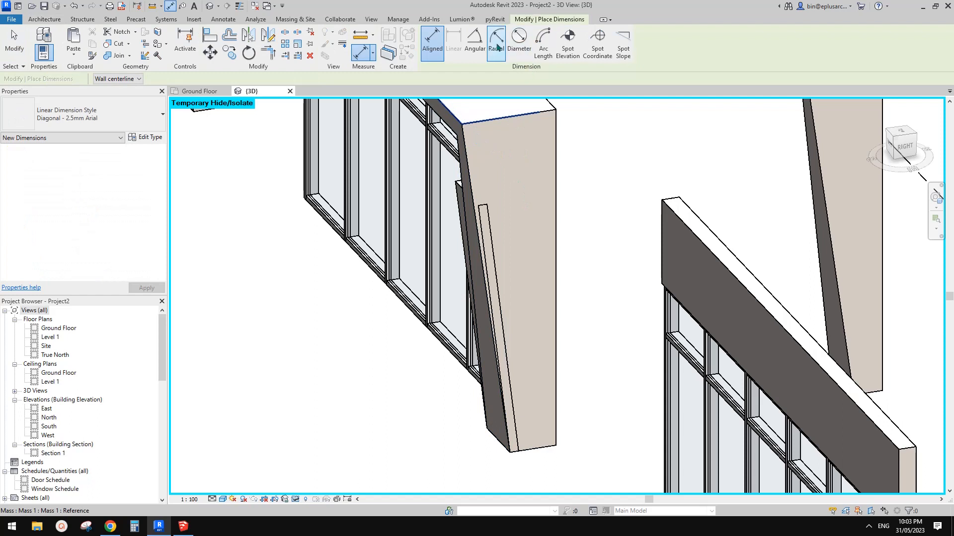
pyautogui.click(474, 42)
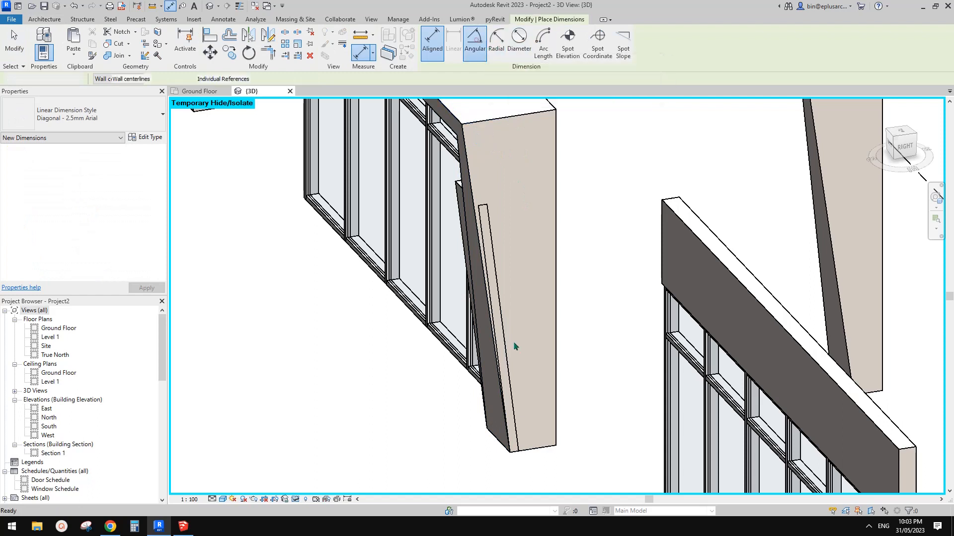
pyautogui.click(537, 456)
pyautogui.click(473, 233)
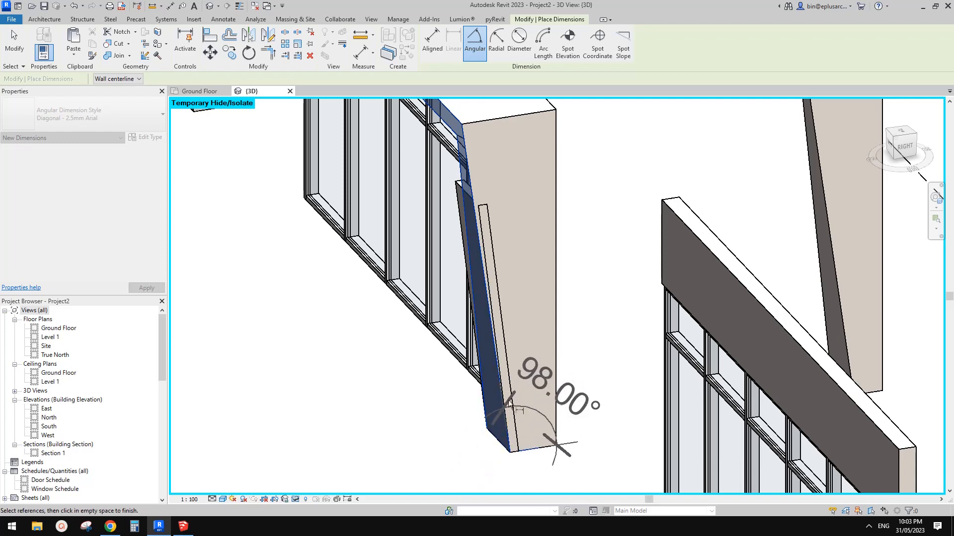
pyautogui.scroll(-3, 580, 460)
pyautogui.moveTo(581, 461); pyautogui.dragTo(483, 371, button='middle')
pyautogui.keyDown('shift'); pyautogui.moveTo(538, 393); pyautogui.dragTo(576, 420, button='middle'); pyautogui.keyUp('shift')
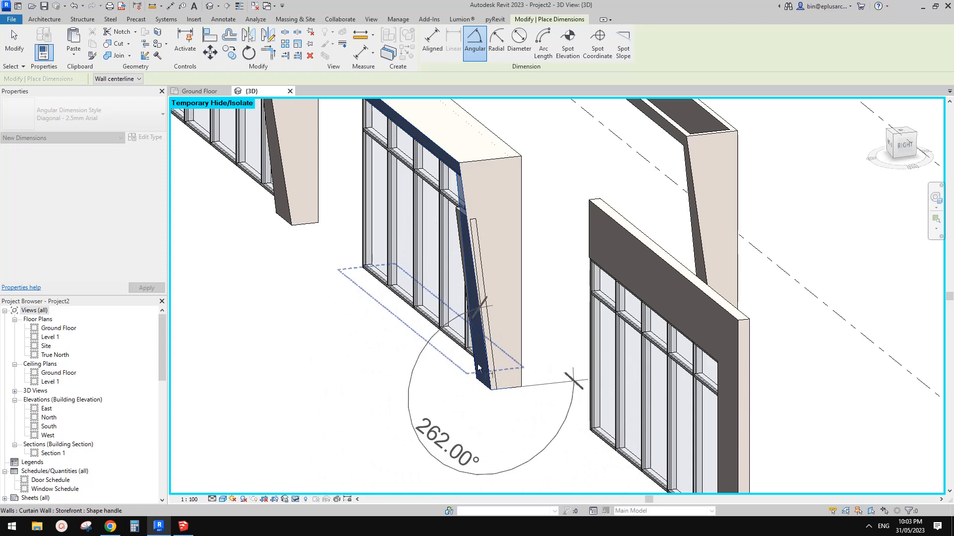
pyautogui.scroll(-5, 523, 343)
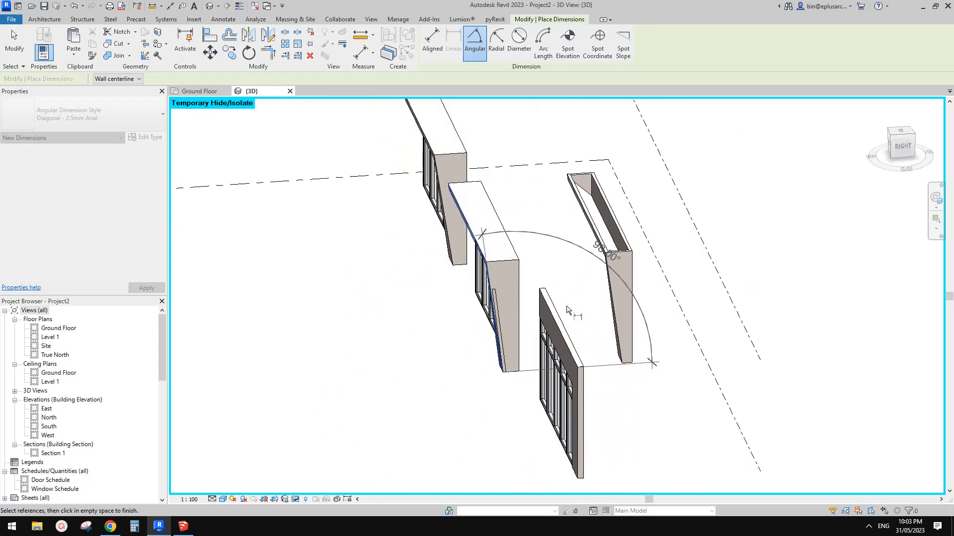
pyautogui.click(567, 307)
pyautogui.press('Escape')
# Check the new angular dimension and set the slanted 100mm wall's angle from vertical to -8°
pyautogui.click(557, 239)
pyautogui.keyDown('shift'); pyautogui.moveTo(558, 304); pyautogui.dragTo(581, 305, button='middle'); pyautogui.keyUp('shift')
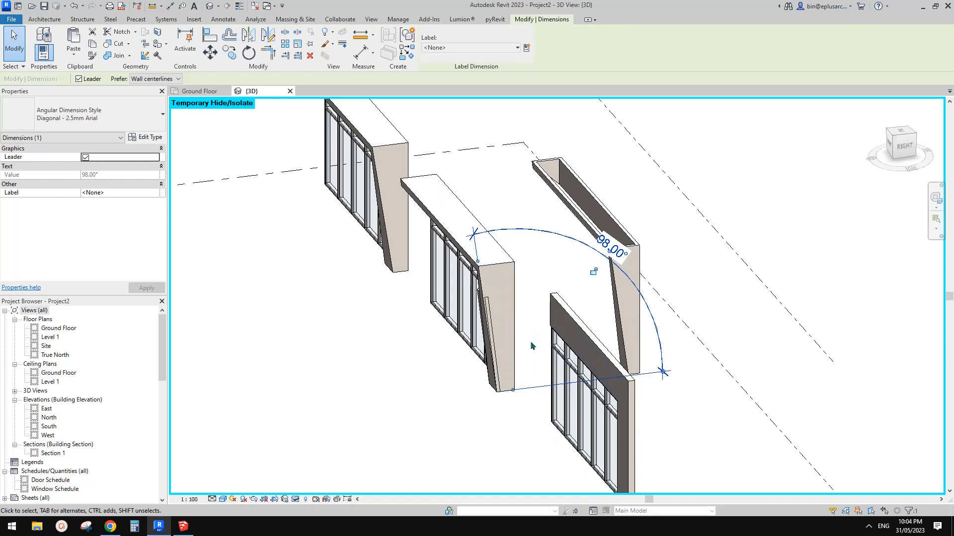
pyautogui.keyDown('shift'); pyautogui.moveTo(529, 341); pyautogui.dragTo(559, 349, button='middle'); pyautogui.keyUp('shift')
pyautogui.scroll(2, 498, 318)
pyautogui.press('Escape')
pyautogui.click(477, 284)
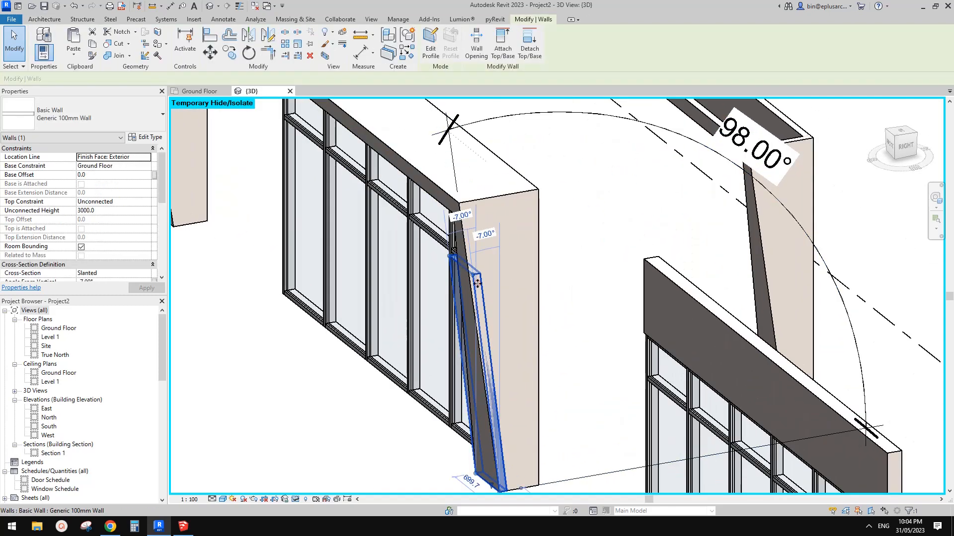
pyautogui.scroll(-1, 478, 284)
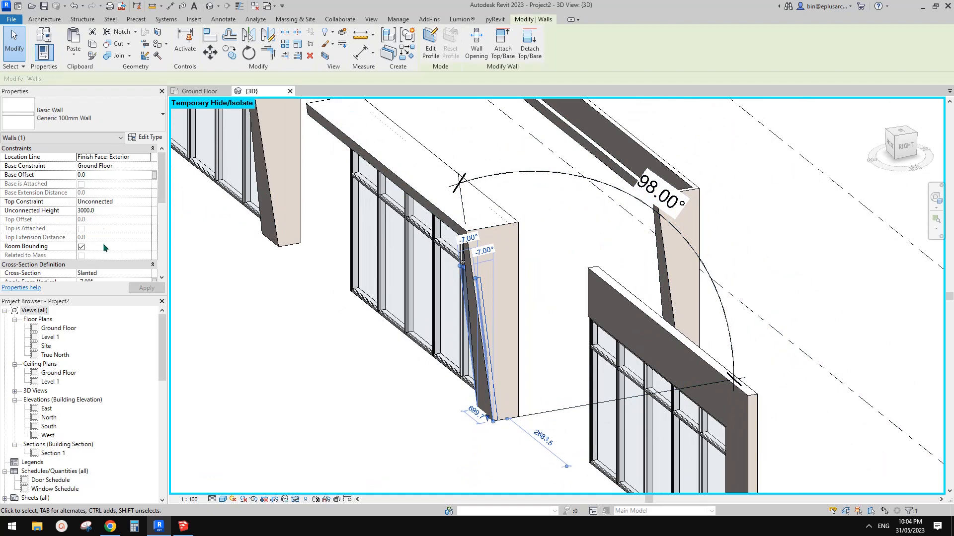
pyautogui.scroll(-1, 106, 274)
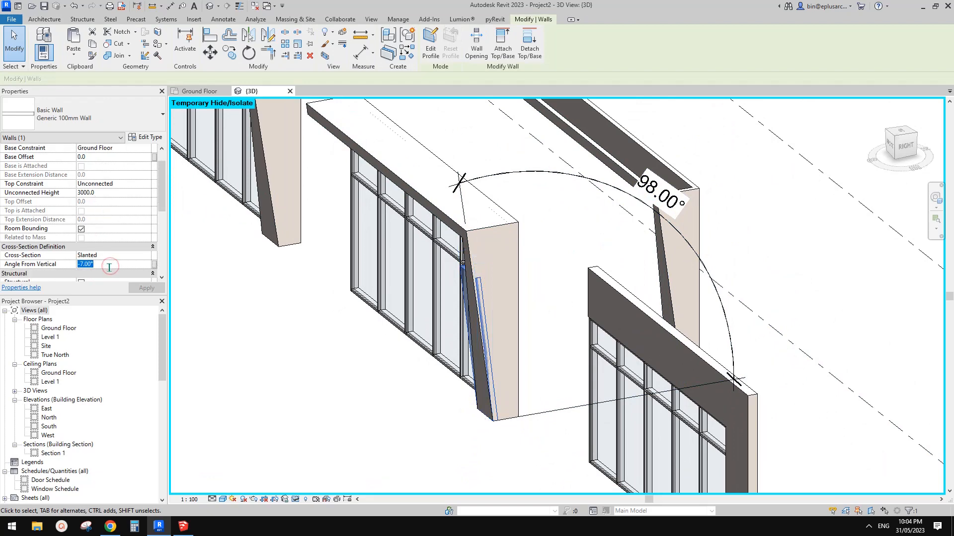
pyautogui.click(110, 267)
pyautogui.write('-8')
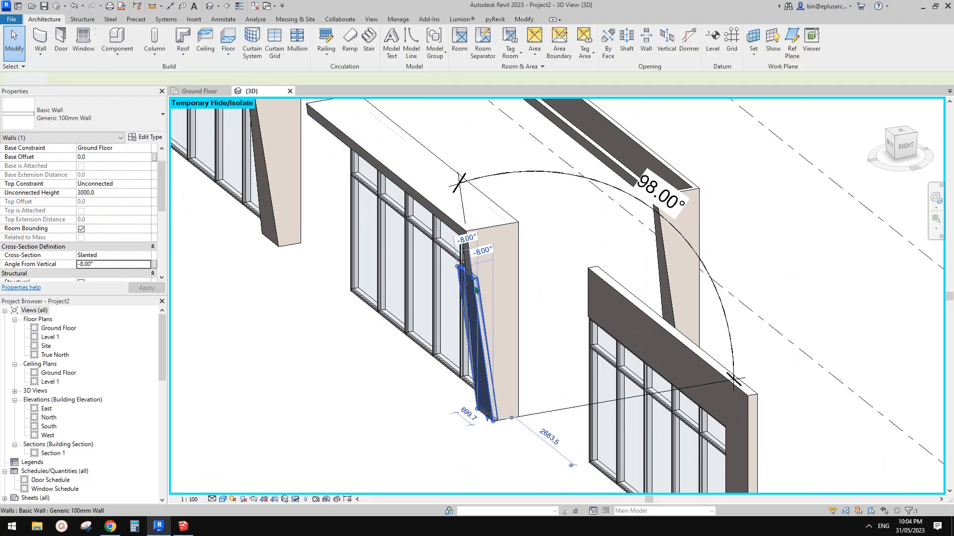
# Set the slanted wall's unconnected height to 4000
pyautogui.keyDown('shift'); pyautogui.moveTo(470, 282); pyautogui.dragTo(630, 293, button='middle'); pyautogui.keyUp('shift')
pyautogui.scroll(1, 573, 318)
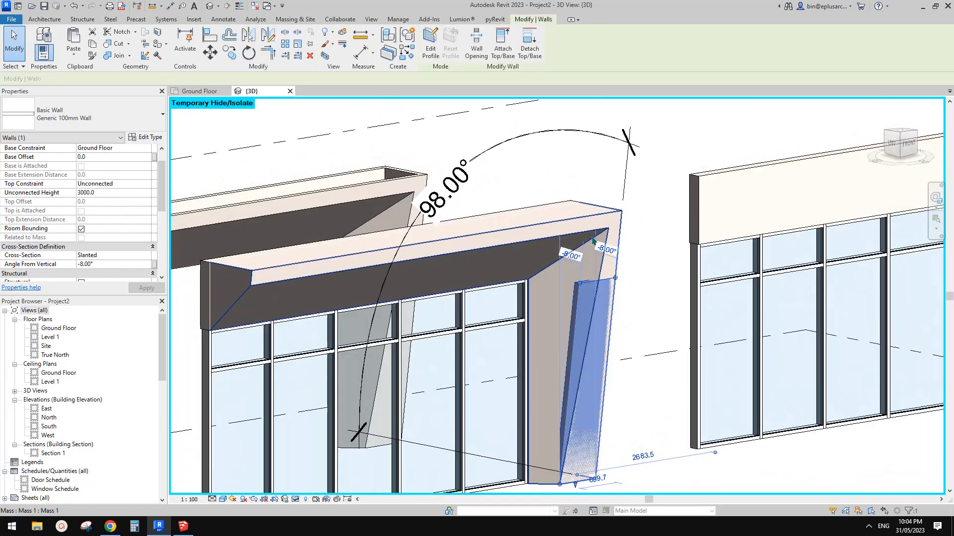
pyautogui.keyDown('shift'); pyautogui.moveTo(592, 241); pyautogui.dragTo(581, 231, button='middle'); pyautogui.keyUp('shift')
pyautogui.click(118, 194)
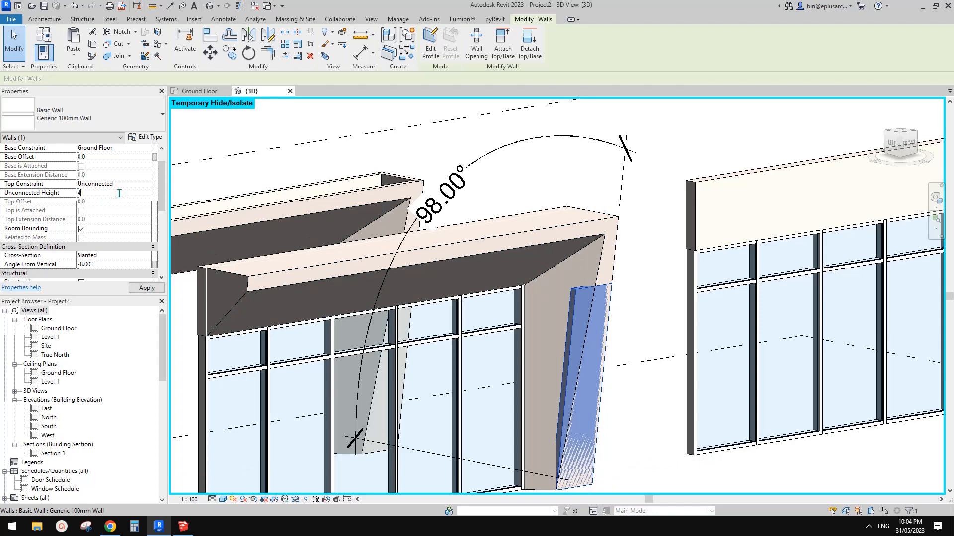
pyautogui.press('Return')
pyautogui.click(639, 251)
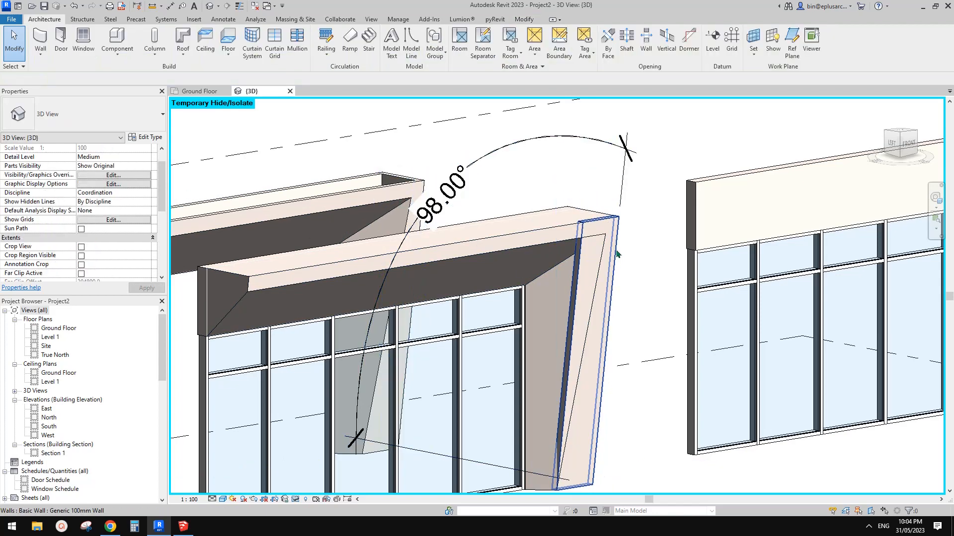
# Create a similar Generic 100mm wall with a Vertical cross-section by picking the bottom edge of the column's inner side face
pyautogui.click(601, 265)
pyautogui.moveTo(601, 263)
pyautogui.keyDown('shift'); pyautogui.mouseDown(button='middle')
pyautogui.moveTo(580, 261)
pyautogui.moveTo(590, 249)
pyautogui.mouseUp(button='middle'); pyautogui.keyUp('shift')
pyautogui.scroll(-1, 593, 230)
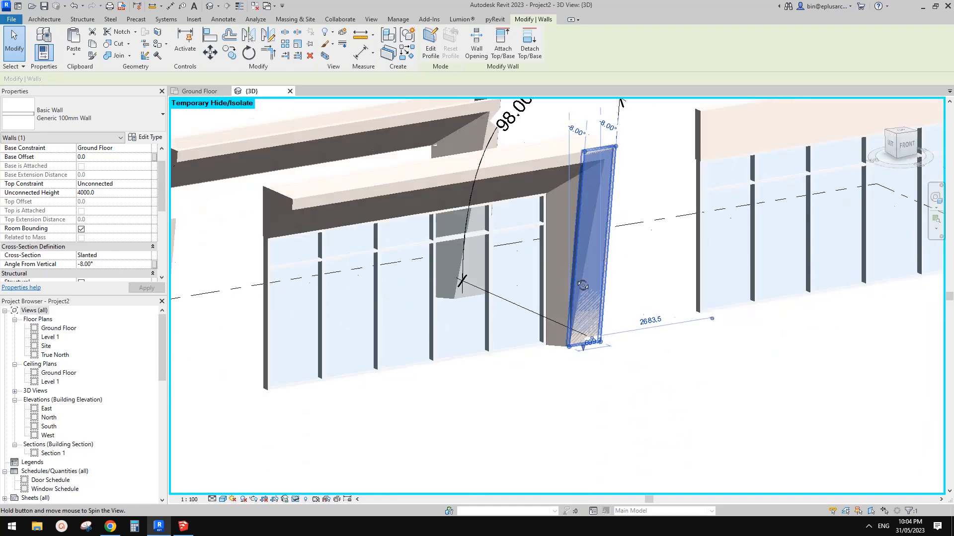
pyautogui.scroll(2, 591, 247)
pyautogui.press('Escape')
pyautogui.keyDown('shift'); pyautogui.moveTo(560, 165); pyautogui.dragTo(577, 242, button='middle'); pyautogui.keyUp('shift')
pyautogui.click(579, 209)
pyautogui.keyDown('shift'); pyautogui.moveTo(578, 208); pyautogui.dragTo(558, 234, button='middle'); pyautogui.keyUp('shift')
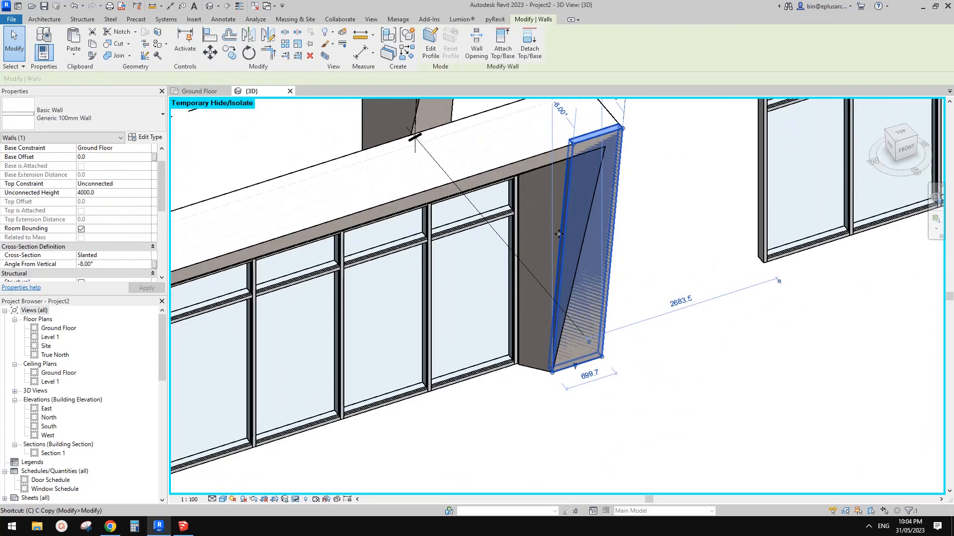
pyautogui.press('c')
pyautogui.press('s')
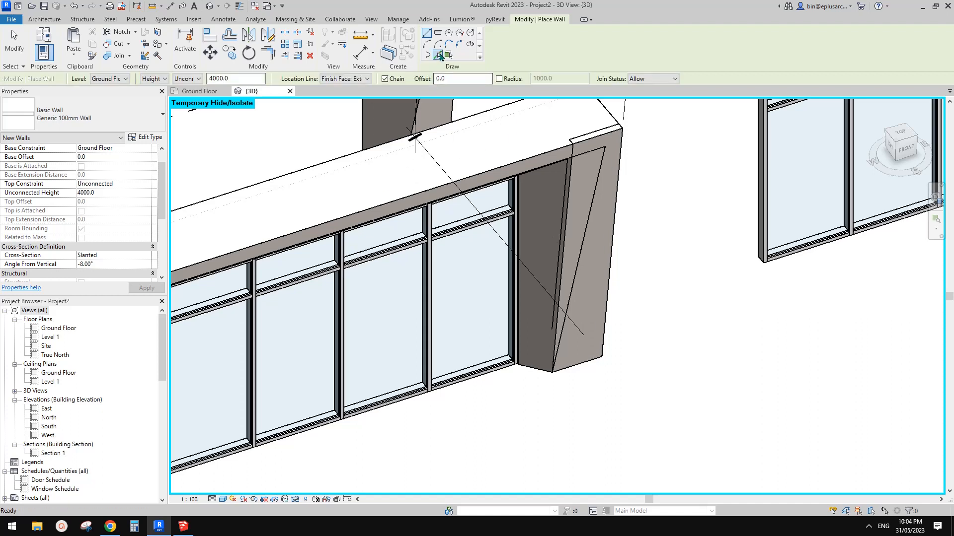
pyautogui.click(351, 81)
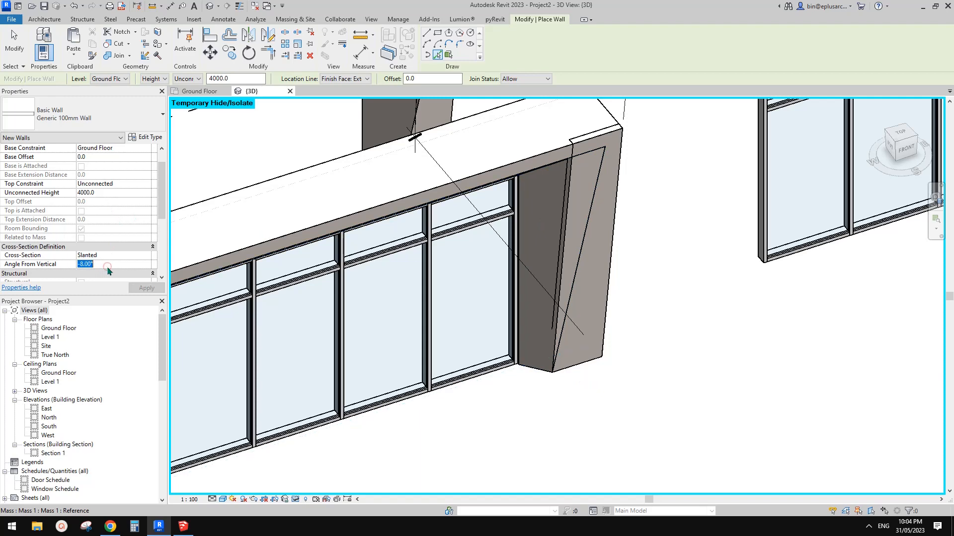
pyautogui.click(147, 255)
pyautogui.click(109, 269)
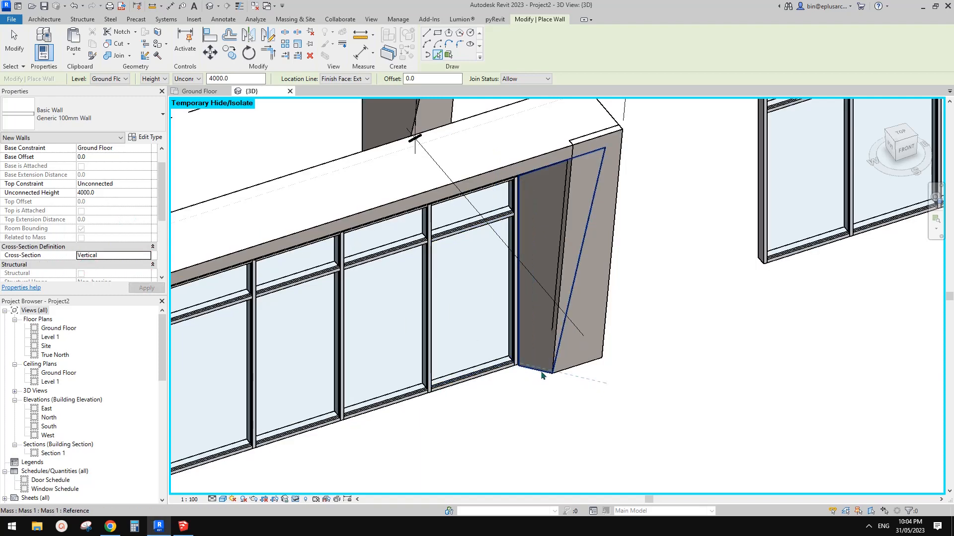
pyautogui.click(543, 376)
pyautogui.press('Escape')
pyautogui.press('Escape')
# Shorten the new vertical wall so that its end meets the column's front corner
pyautogui.click(604, 379)
pyautogui.moveTo(613, 376)
pyautogui.keyDown('shift'); pyautogui.mouseDown(button='middle')
pyautogui.moveTo(601, 363)
pyautogui.moveTo(595, 373)
pyautogui.mouseUp(button='middle'); pyautogui.keyUp('shift')
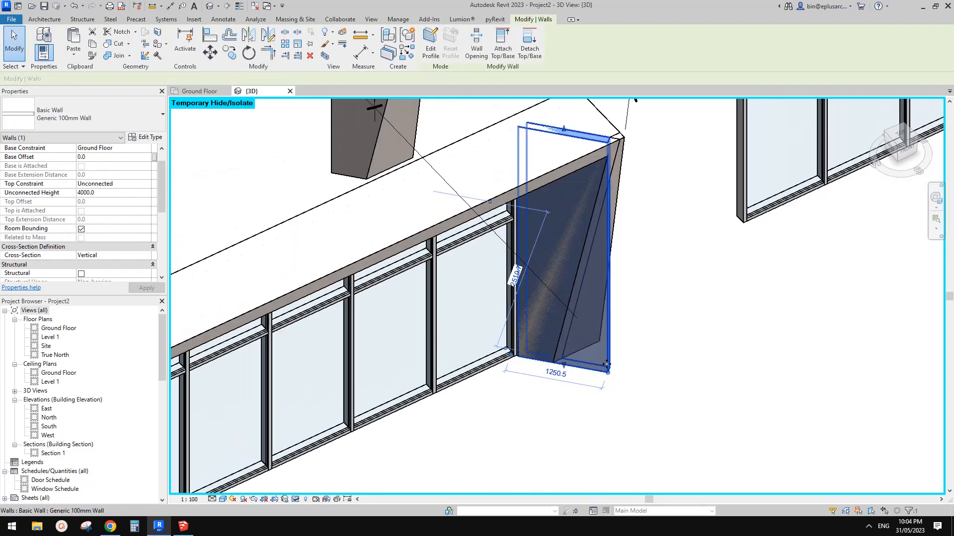
pyautogui.scroll(2, 607, 364)
pyautogui.moveTo(608, 379); pyautogui.dragTo(523, 364)
pyautogui.keyDown('shift'); pyautogui.moveTo(535, 387); pyautogui.dragTo(499, 363, button='middle'); pyautogui.keyUp('shift')
pyautogui.press('Escape')
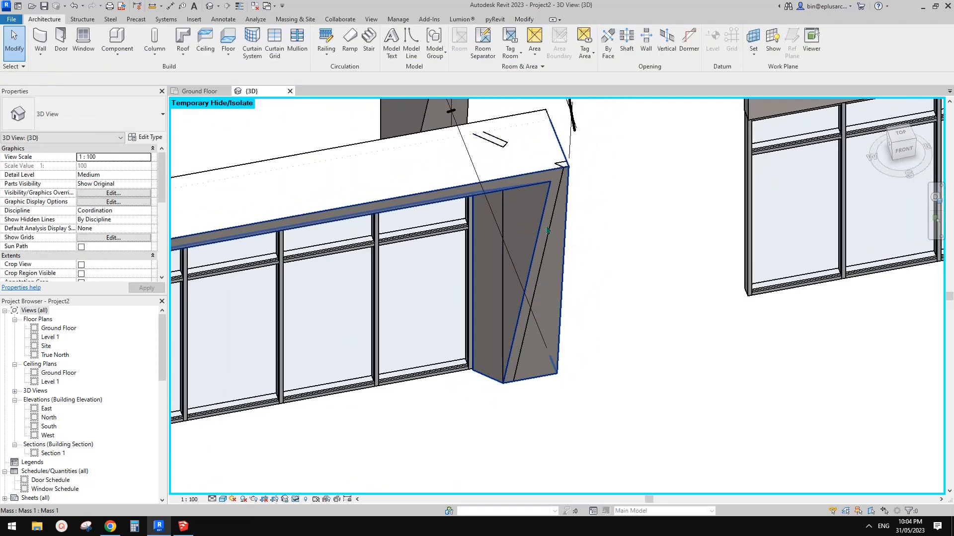
# Select the vertical and slanted walls at the column and isolate them temporarily in the 3D view
pyautogui.click(548, 233)
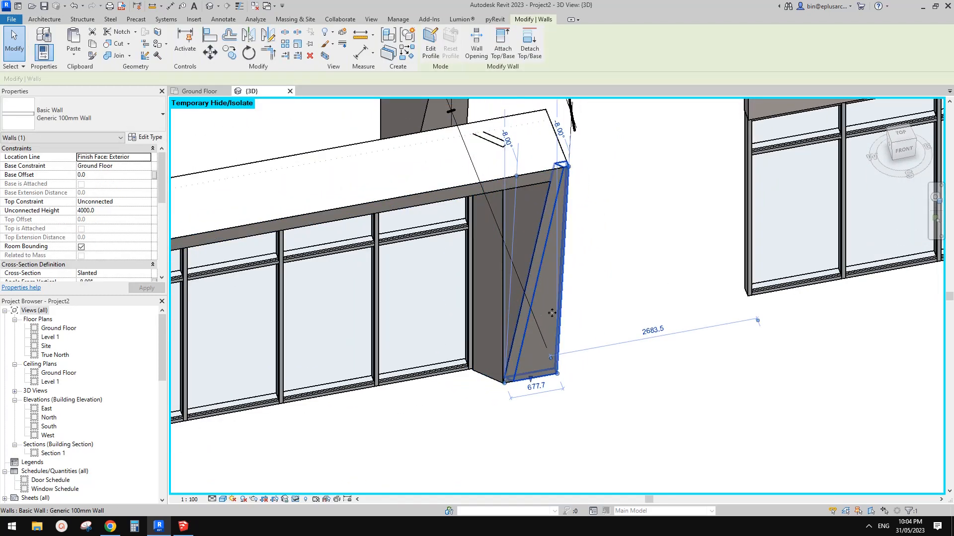
pyautogui.press('Escape')
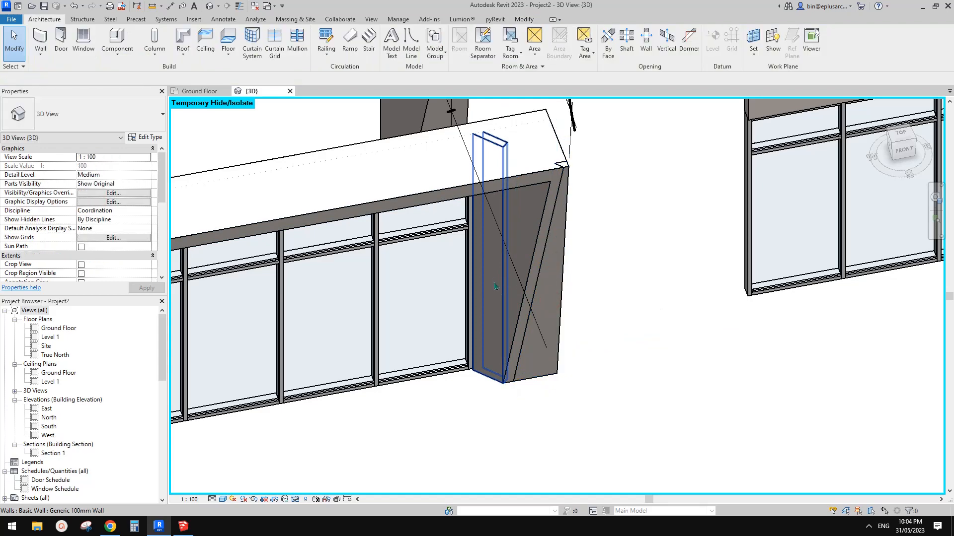
pyautogui.click(500, 284)
pyautogui.keyDown('ctrl'); pyautogui.click(542, 252); pyautogui.keyUp('ctrl')
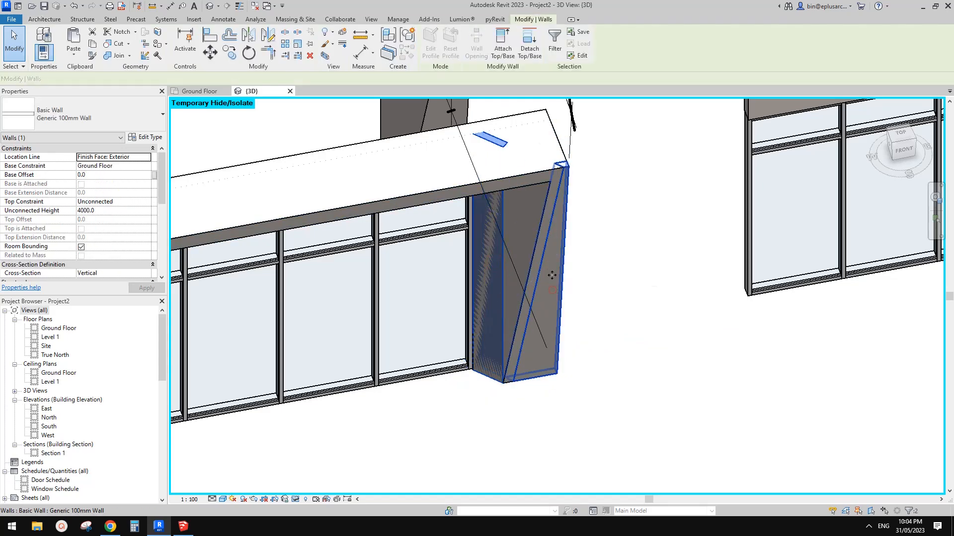
pyautogui.moveTo(542, 252); pyautogui.dragTo(535, 264, button='middle')
pyautogui.press('h')
pyautogui.press('i')
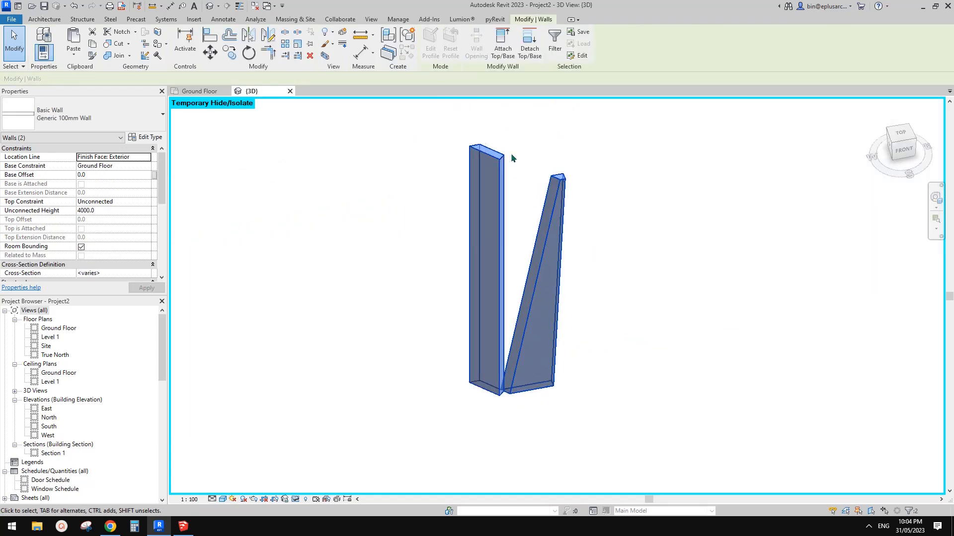
# Trim the slanted wall and the vertical wall to each other to form a corner
pyautogui.click(609, 300)
pyautogui.moveTo(533, 326); pyautogui.dragTo(533, 339, button='middle')
pyautogui.press('t')
pyautogui.press('r')
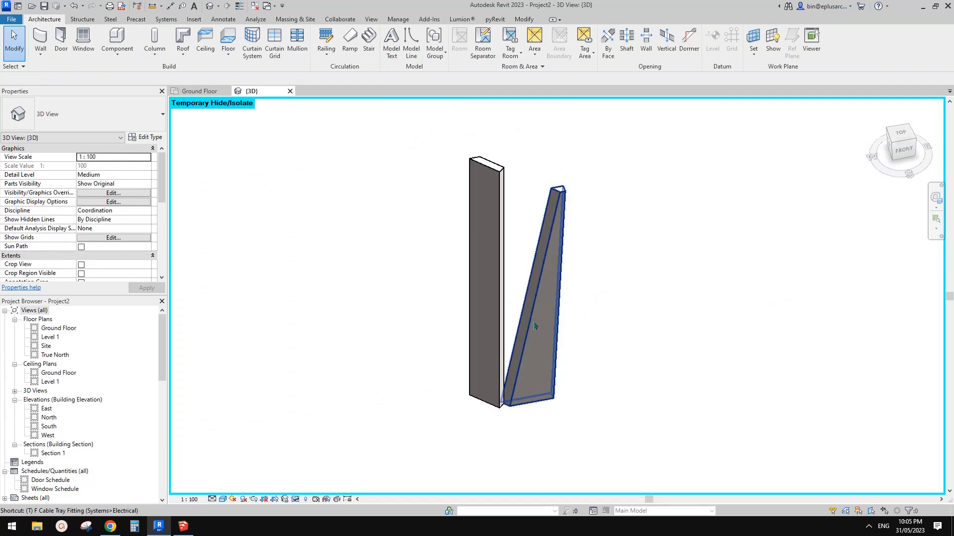
pyautogui.click(532, 343)
pyautogui.click(491, 308)
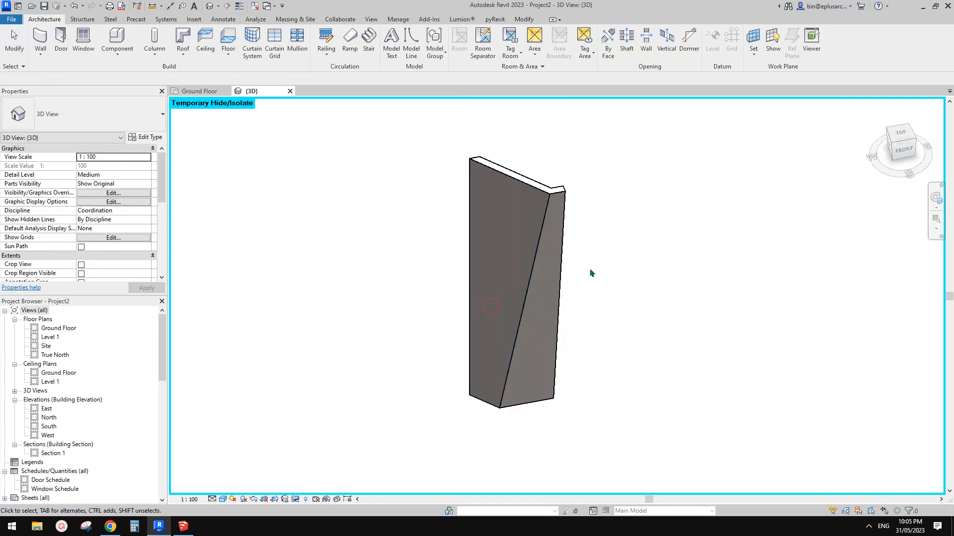
pyautogui.press('Escape')
# Reset the temporary isolation to restore the whole facade model
pyautogui.keyDown('shift'); pyautogui.moveTo(540, 241); pyautogui.dragTo(576, 255, button='middle'); pyautogui.keyUp('shift')
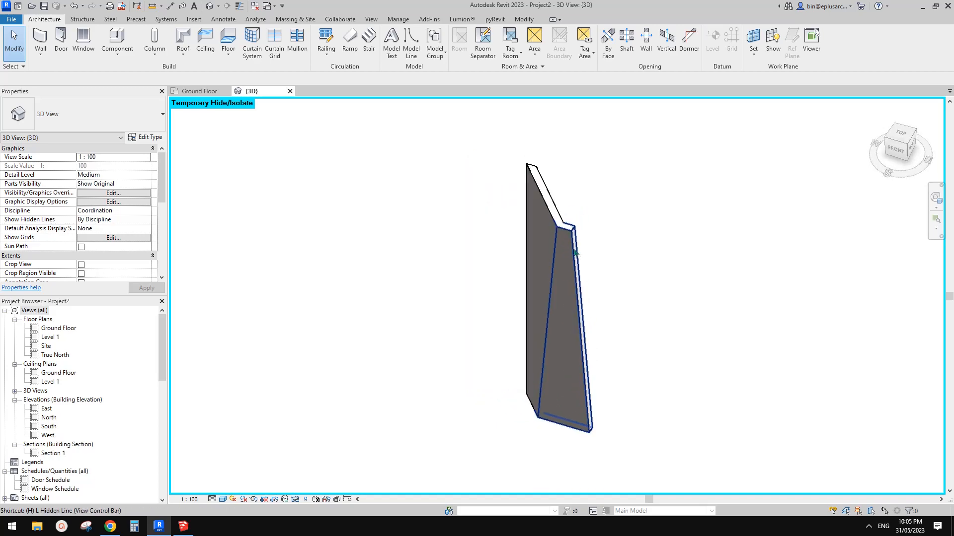
pyautogui.press('r')
pyautogui.keyDown('shift'); pyautogui.moveTo(607, 247); pyautogui.dragTo(623, 215, button='middle'); pyautogui.keyUp('shift')
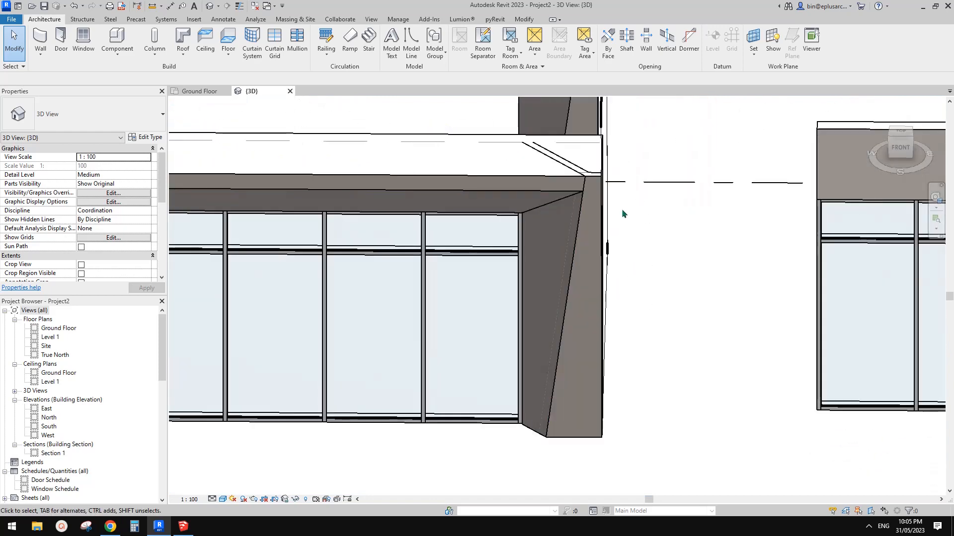
# Examine how the joined vertical and slanted walls fit the mass frame's column and header
pyautogui.click(549, 218)
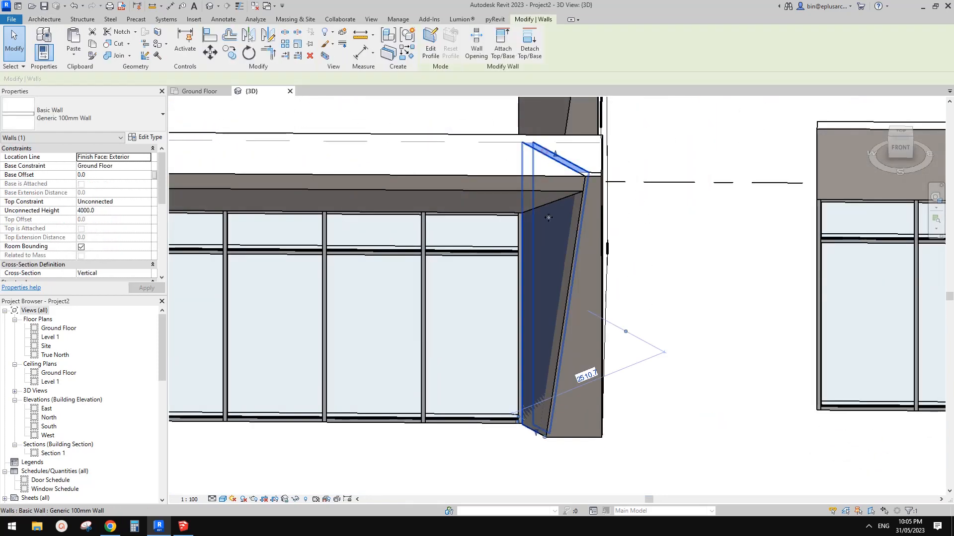
pyautogui.keyDown('shift'); pyautogui.moveTo(563, 235); pyautogui.dragTo(620, 237, button='middle'); pyautogui.keyUp('shift')
pyautogui.click(589, 296)
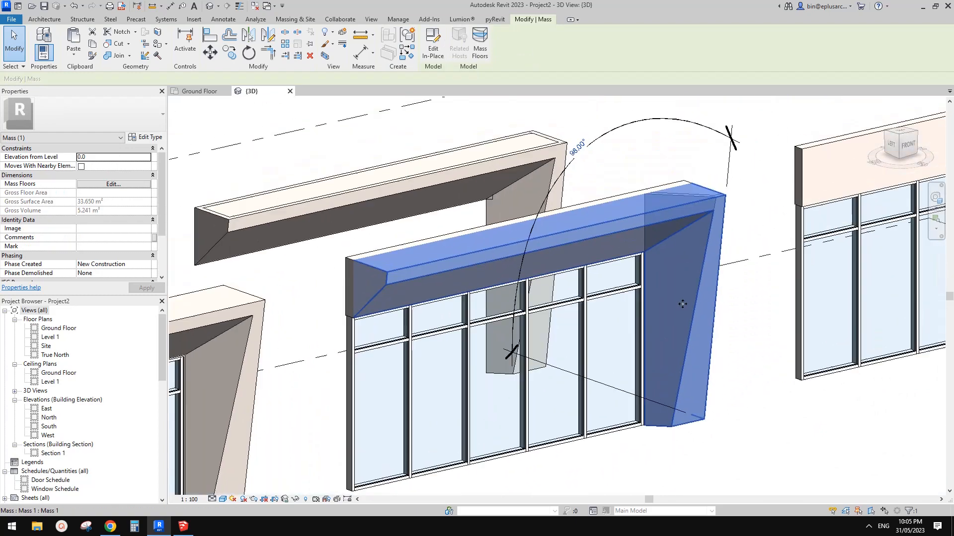
pyautogui.keyDown('shift'); pyautogui.moveTo(693, 300); pyautogui.dragTo(626, 253, button='middle'); pyautogui.keyUp('shift')
pyautogui.press('Escape')
pyautogui.keyDown('shift'); pyautogui.moveTo(709, 315); pyautogui.dragTo(714, 369, button='middle'); pyautogui.keyUp('shift')
pyautogui.click(663, 268)
pyautogui.press('Escape')
pyautogui.click(654, 314)
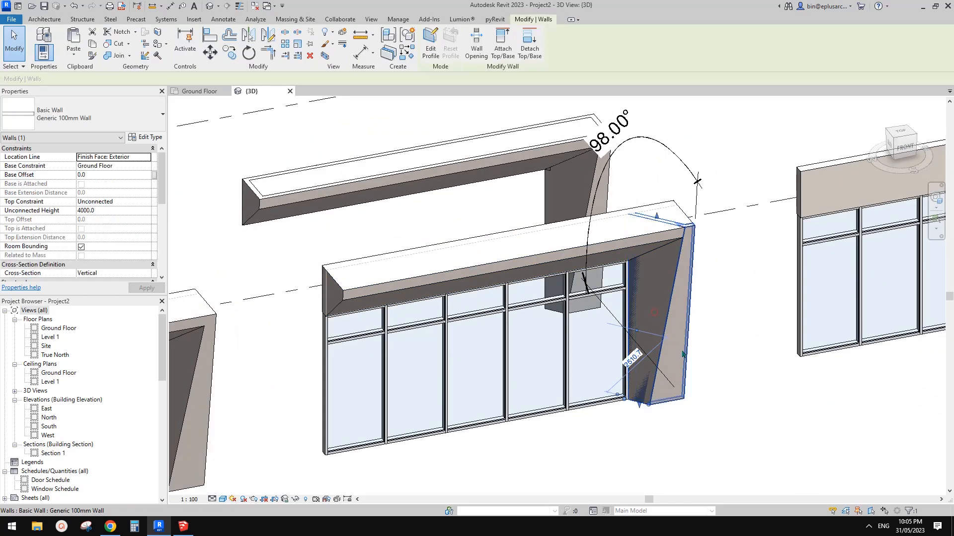
# Check the cross-section settings of the vertical wall and the slanted wall at the column
pyautogui.scroll(-4, 111, 250)
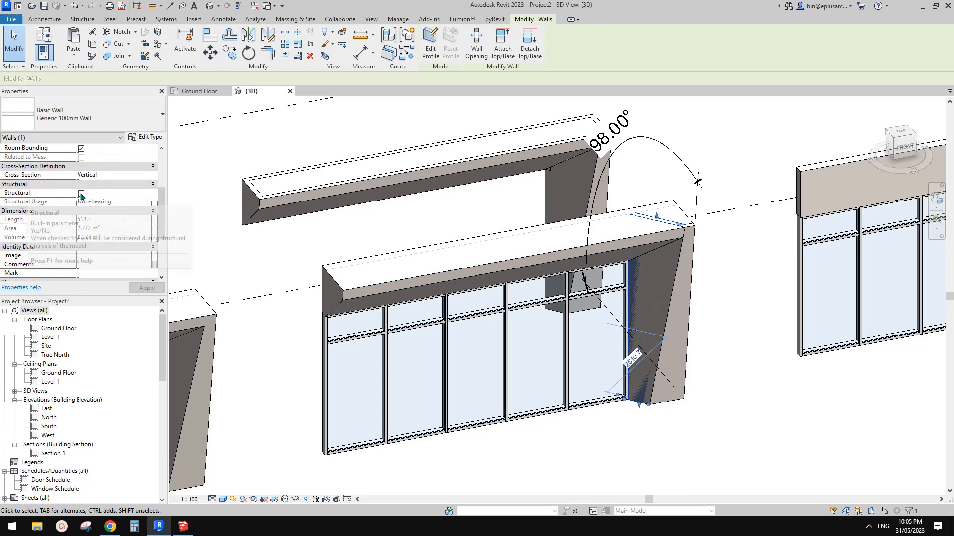
pyautogui.click(681, 341)
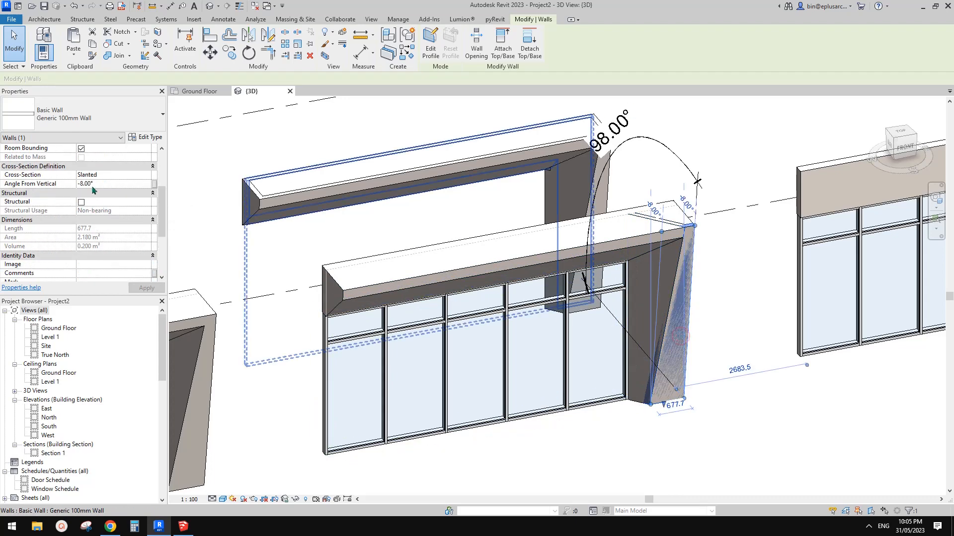
pyautogui.press('Escape')
# Compare the facade frame variants and the flat storefront wall side by side in the 3D view
pyautogui.scroll(-4, 436, 269)
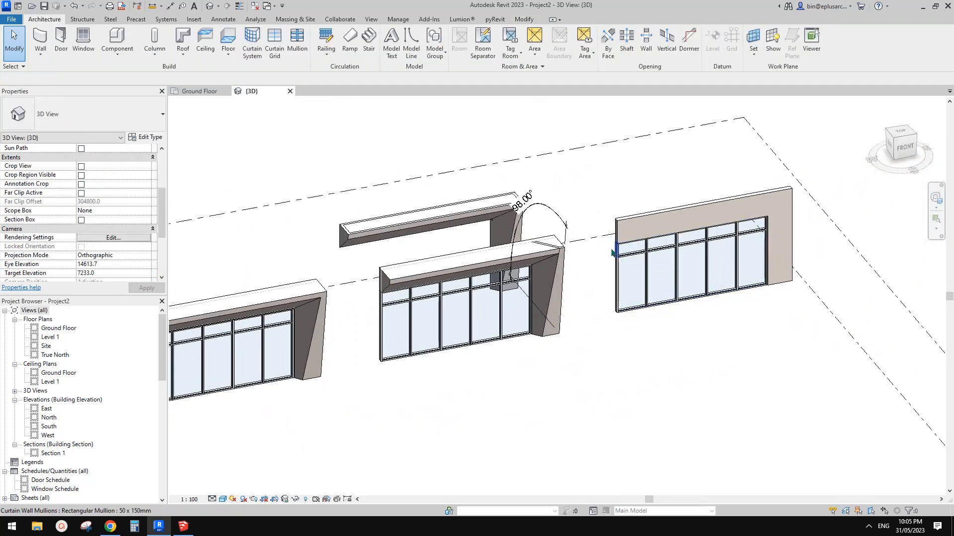
pyautogui.scroll(-1, 612, 253)
pyautogui.moveTo(473, 325); pyautogui.dragTo(502, 322, button='middle')
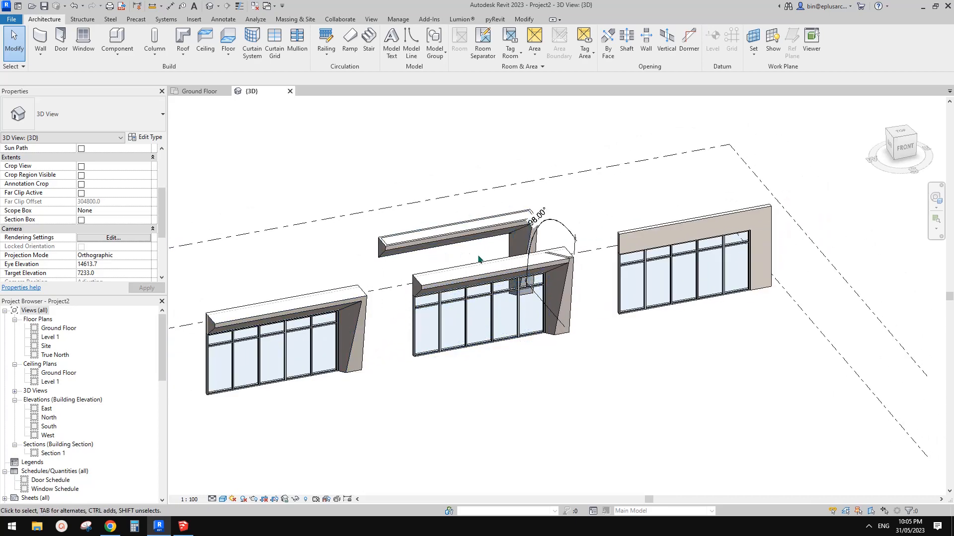
pyautogui.scroll(5, 671, 261)
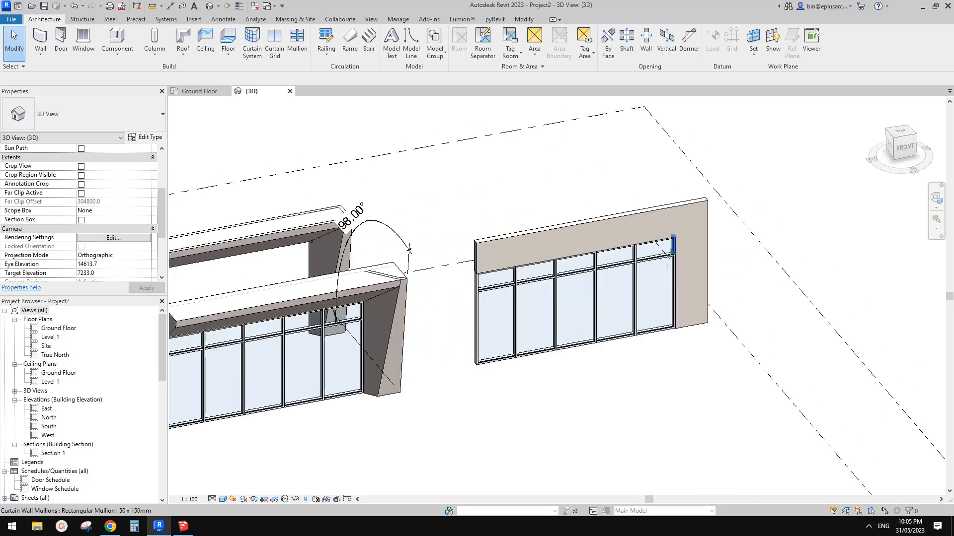
pyautogui.scroll(1, 672, 261)
pyautogui.moveTo(613, 276); pyautogui.dragTo(619, 241, button='middle')
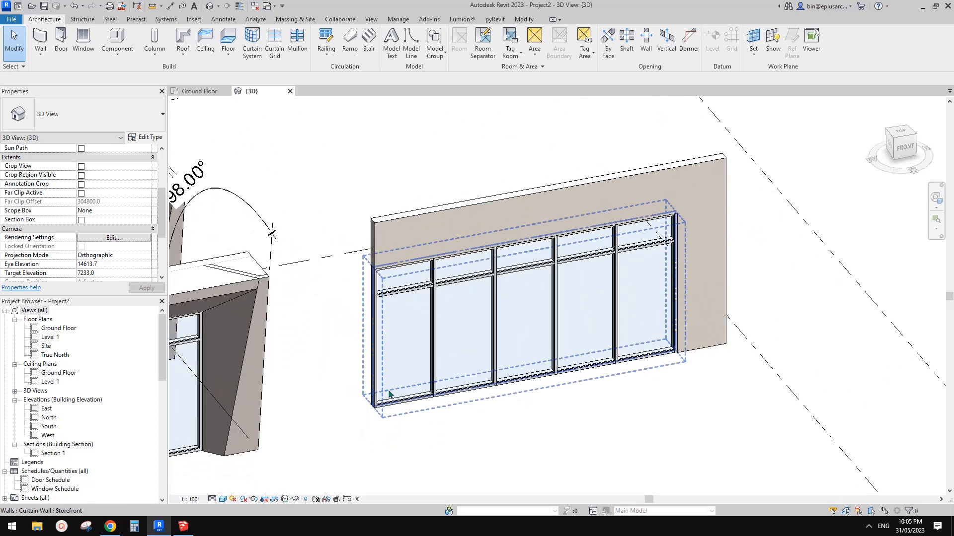
pyautogui.moveTo(422, 386); pyautogui.dragTo(439, 368, button='middle')
pyautogui.scroll(-2, 437, 373)
pyautogui.moveTo(321, 334); pyautogui.dragTo(462, 333, button='middle')
pyautogui.scroll(2, 402, 337)
pyautogui.scroll(-1, 508, 327)
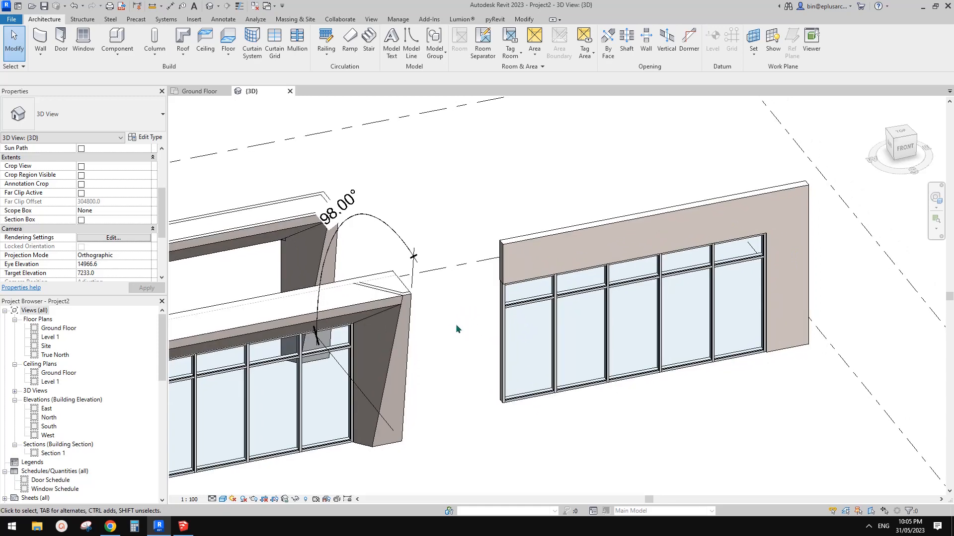
# Switch to SketchUp and draw a sweep path from a vertical line and a 6000 mm horizontal line along the red axis
pyautogui.click(184, 526)
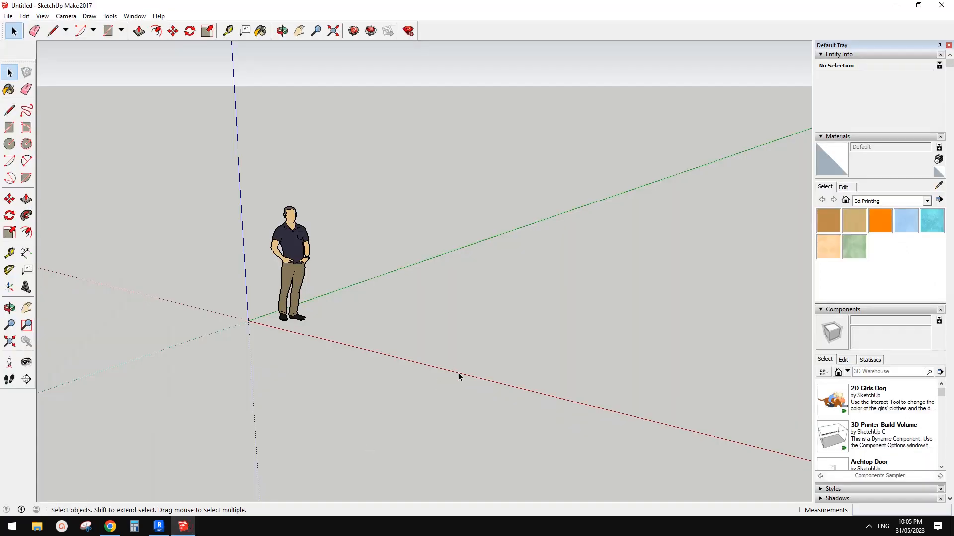
pyautogui.moveTo(458, 373); pyautogui.dragTo(468, 302, button='middle')
pyautogui.press('space')
pyautogui.moveTo(296, 240); pyautogui.dragTo(414, 318, button='middle')
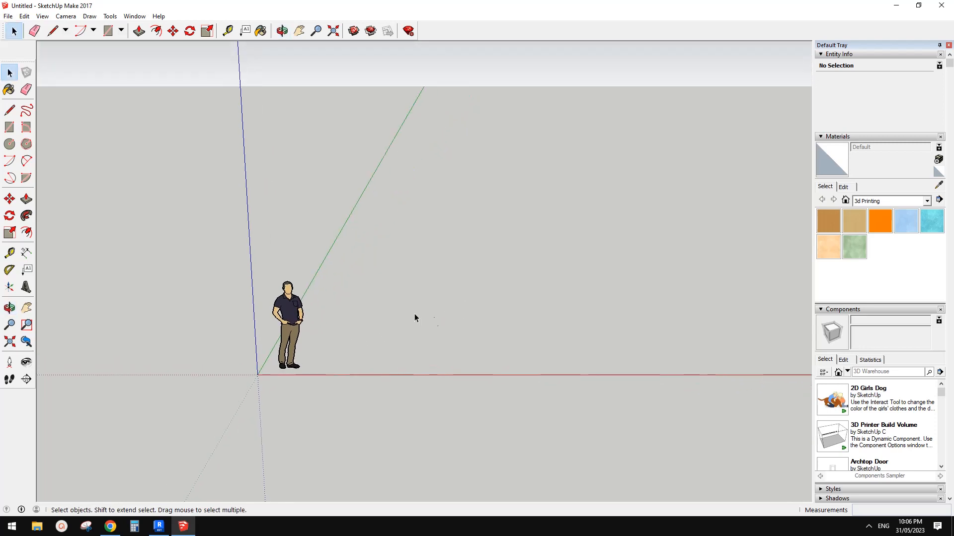
pyautogui.click(9, 110)
pyautogui.moveTo(477, 298); pyautogui.dragTo(494, 323, button='middle')
pyautogui.click(422, 306)
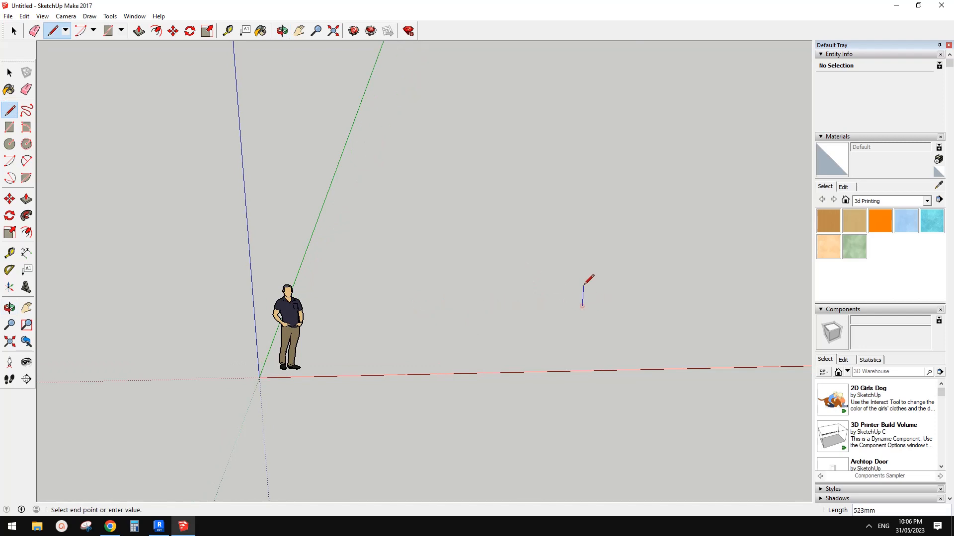
pyautogui.moveTo(584, 285)
pyautogui.mouseDown(button='middle')
pyautogui.moveTo(579, 219)
pyautogui.moveTo(584, 268)
pyautogui.mouseUp(button='middle')
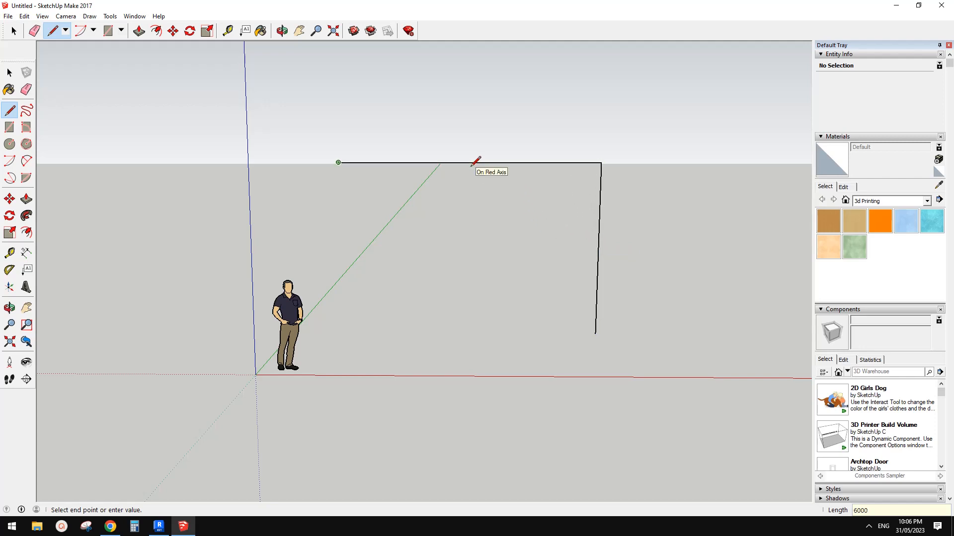
pyautogui.press('Escape')
# Draw a tapered four-sided profile at the foot of the path and sweep it along both lines with Follow Me
pyautogui.moveTo(571, 259); pyautogui.dragTo(553, 303, button='middle')
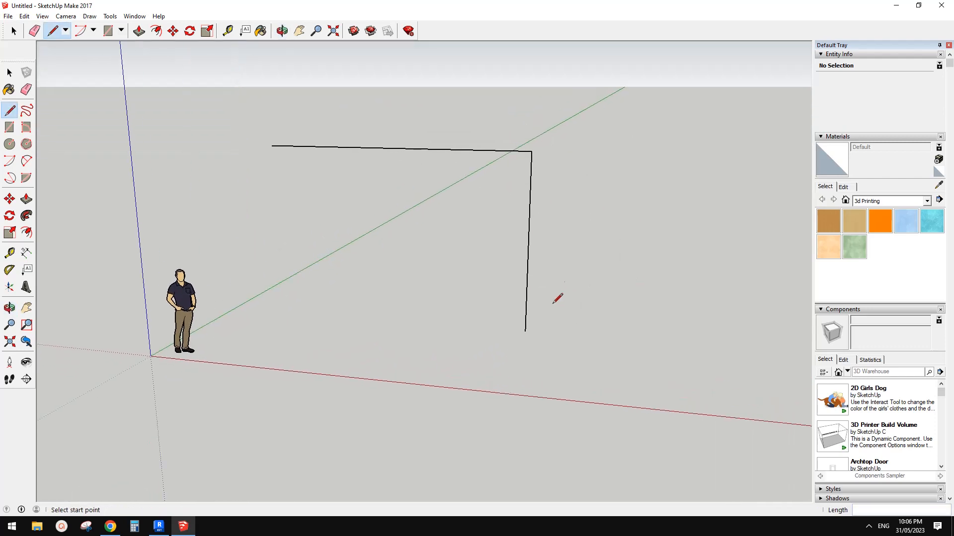
pyautogui.moveTo(545, 269); pyautogui.dragTo(526, 311, button='middle')
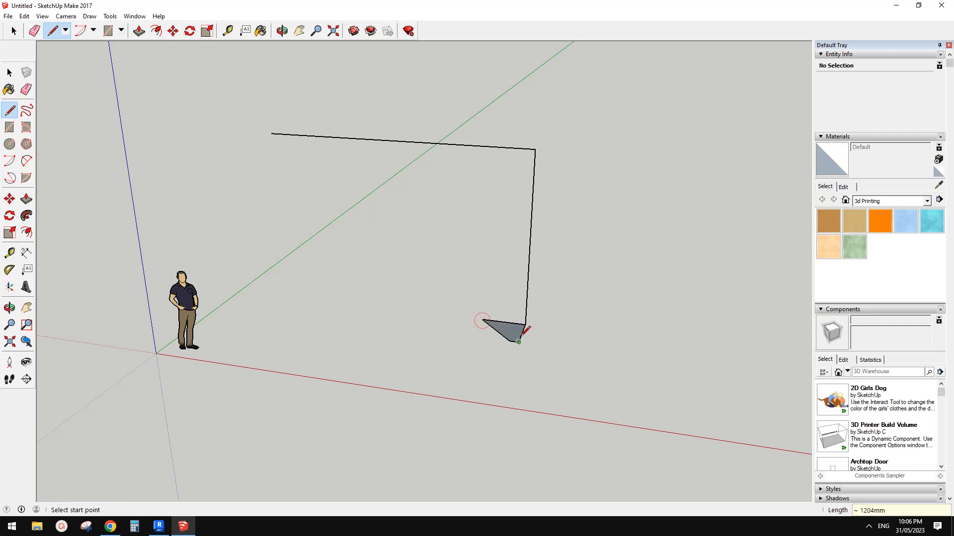
pyautogui.click(26, 216)
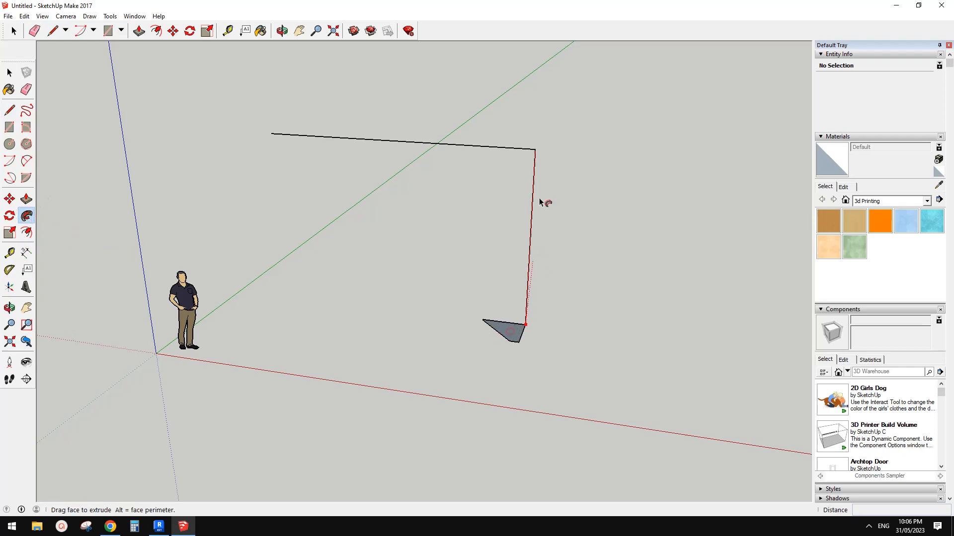
pyautogui.moveTo(541, 203); pyautogui.dragTo(327, 133)
pyautogui.click(269, 135)
pyautogui.moveTo(526, 329); pyautogui.dragTo(362, 258, button='middle')
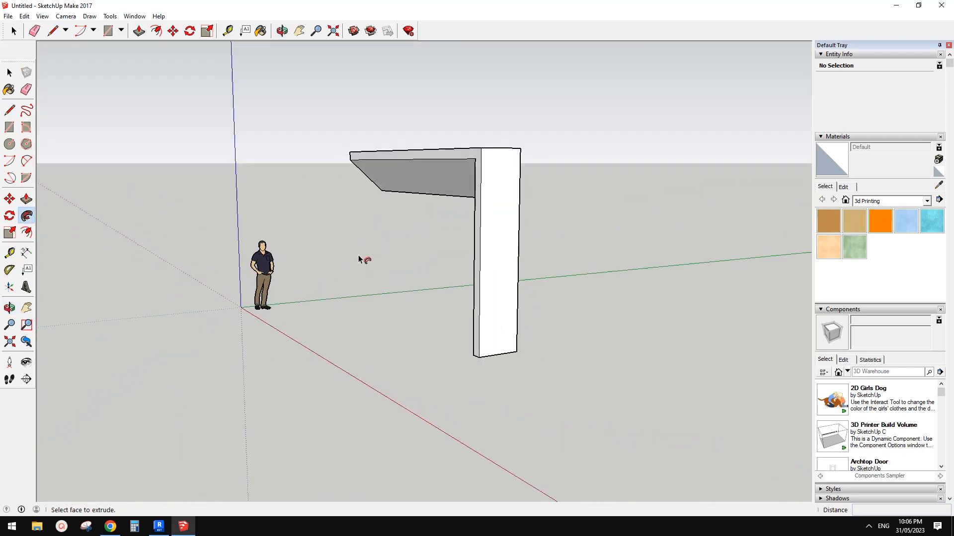
# Draw a diagonal line on the column's outer side face, from its upper front corner to the bottom edge
pyautogui.press('space')
pyautogui.moveTo(438, 275); pyautogui.dragTo(320, 334, button='middle')
pyautogui.moveTo(392, 296); pyautogui.dragTo(317, 223, button='middle')
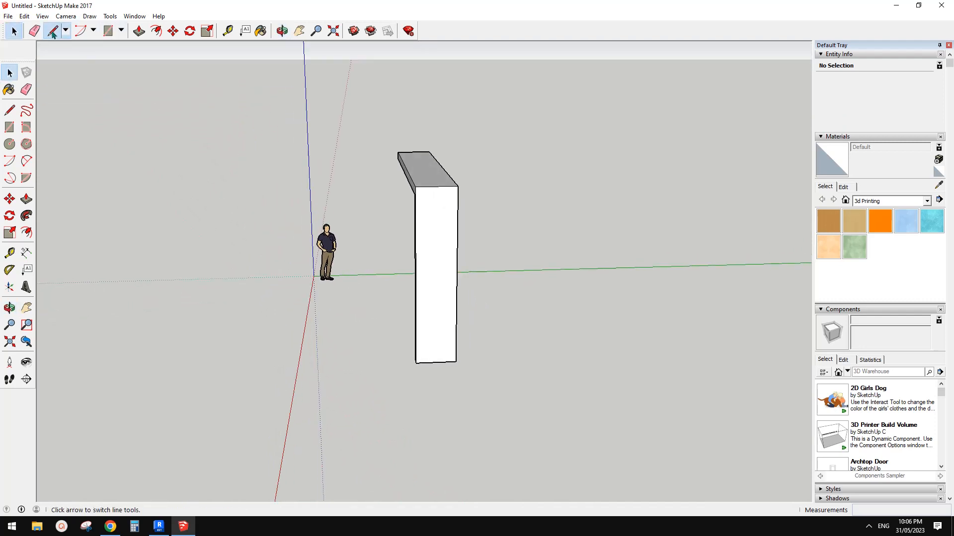
pyautogui.click(53, 31)
pyautogui.click(415, 186)
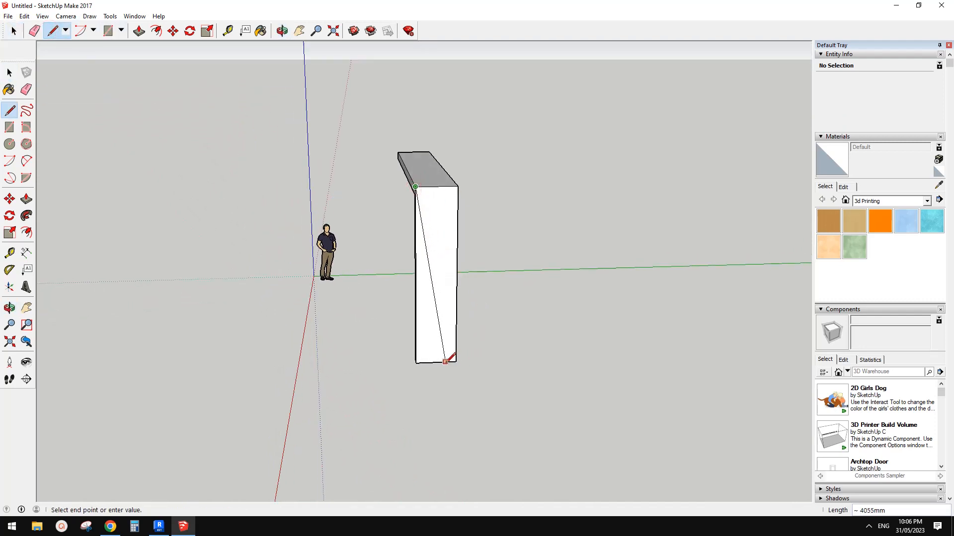
# Push/Pull the triangular face about 6834 mm as a new starting face, through the frame past the header's free end
pyautogui.press('p')
pyautogui.moveTo(453, 324); pyautogui.dragTo(423, 334, button='middle')
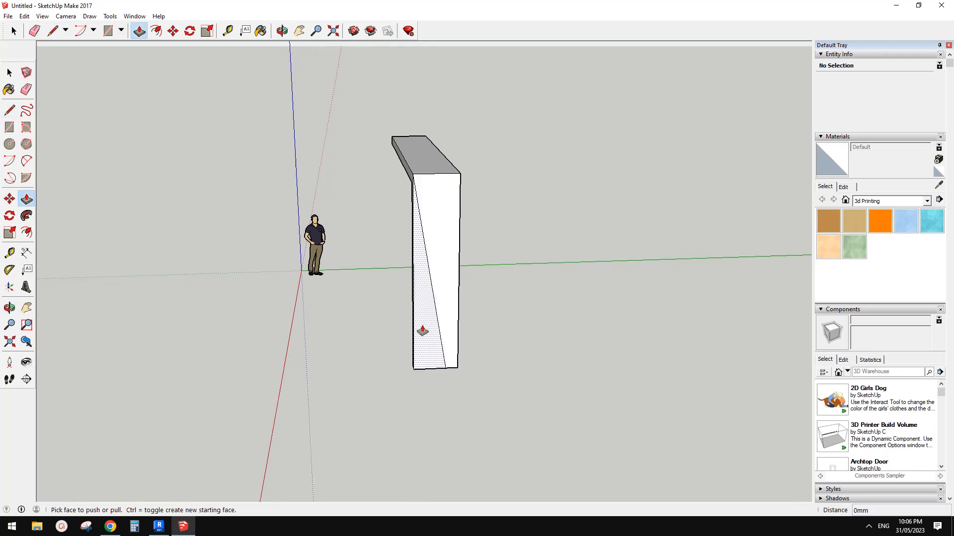
pyautogui.moveTo(424, 334)
pyautogui.mouseDown()
pyautogui.moveTo(433, 343)
pyautogui.moveTo(421, 316)
pyautogui.mouseUp()
pyautogui.moveTo(393, 304); pyautogui.dragTo(499, 314, button='middle')
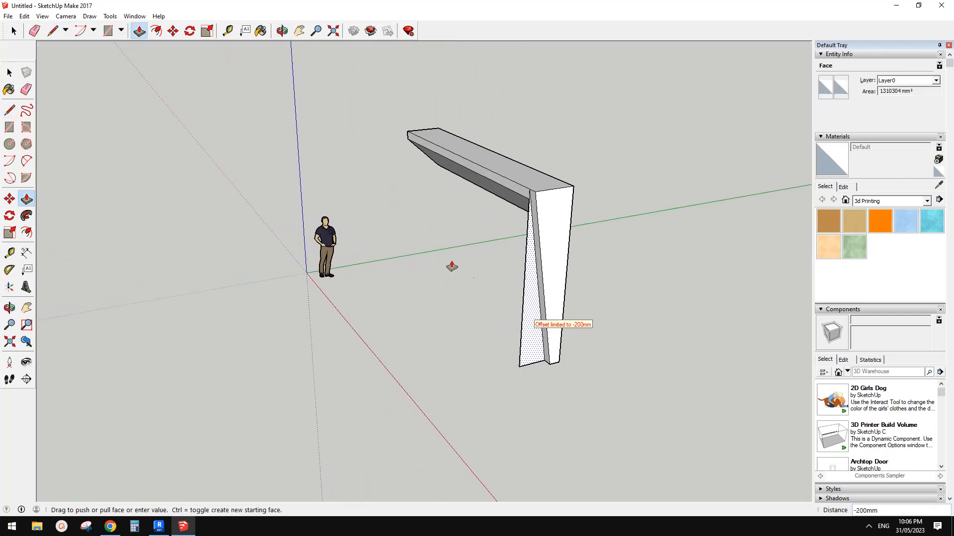
pyautogui.press('ctrl')
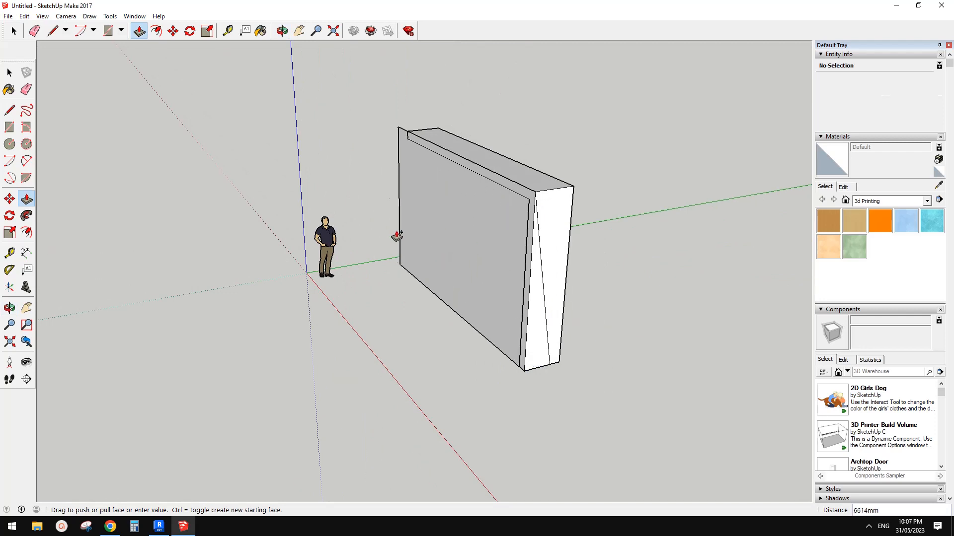
pyautogui.press('ctrl')
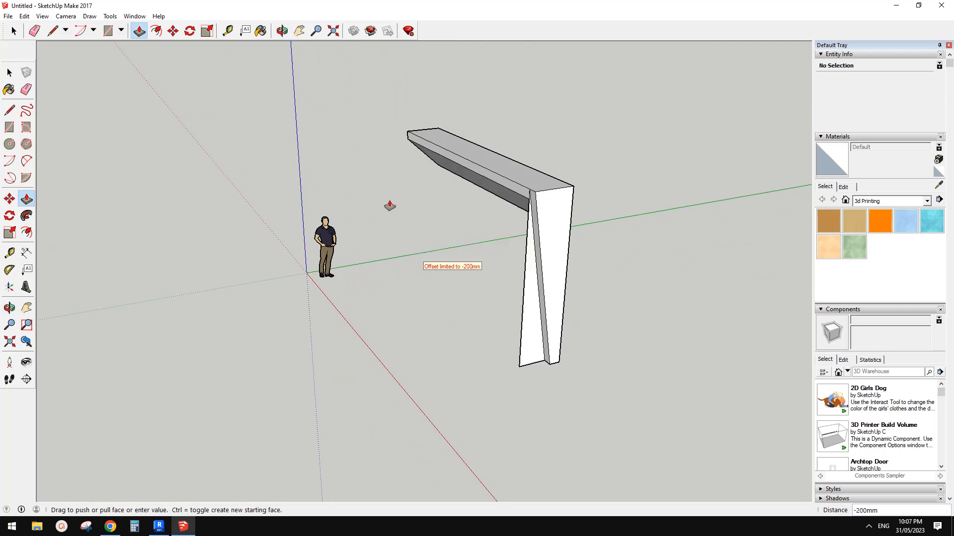
pyautogui.press('ctrl')
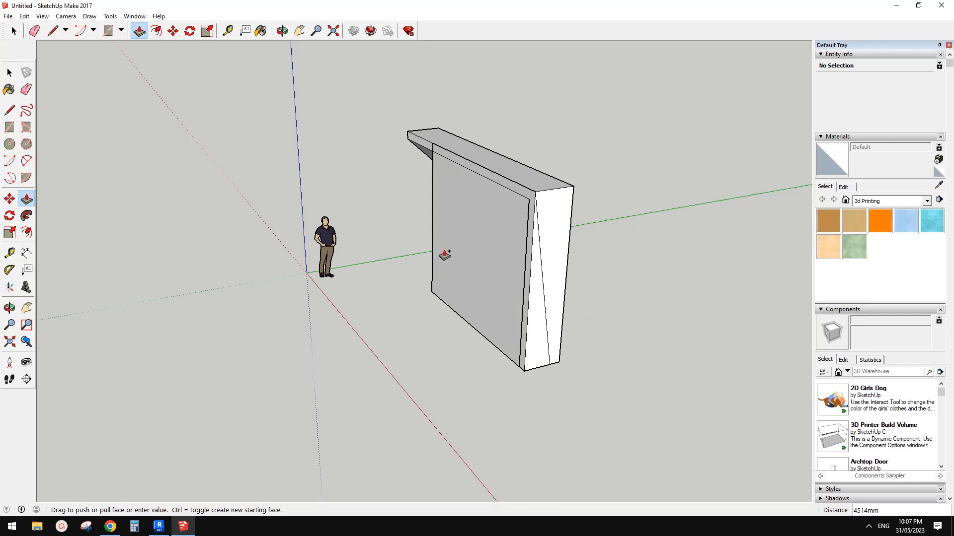
pyautogui.click(410, 224)
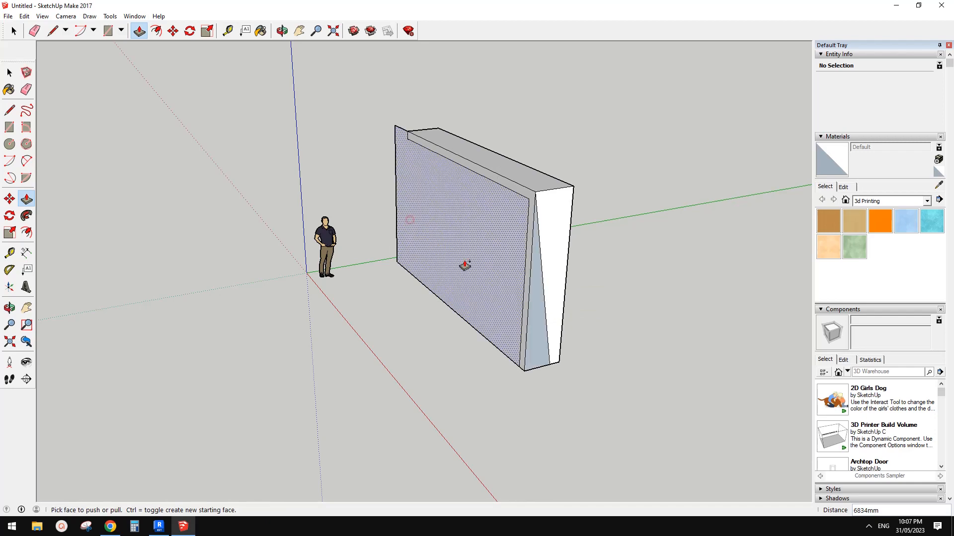
# Try erasing the extruded wedge's edges to cut the column's slope, and undo the erasures
pyautogui.moveTo(506, 279); pyautogui.dragTo(615, 278, button='middle')
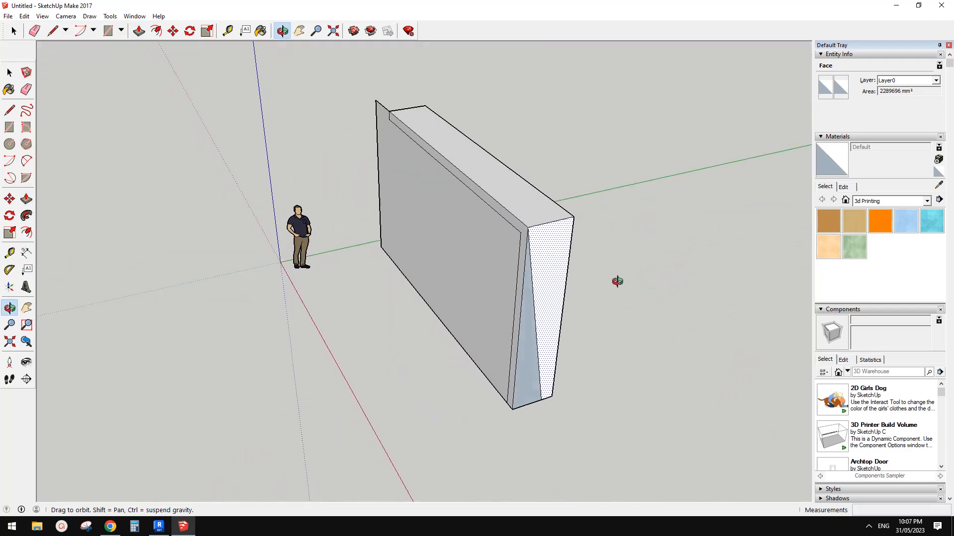
pyautogui.scroll(2, 518, 396)
pyautogui.press('e')
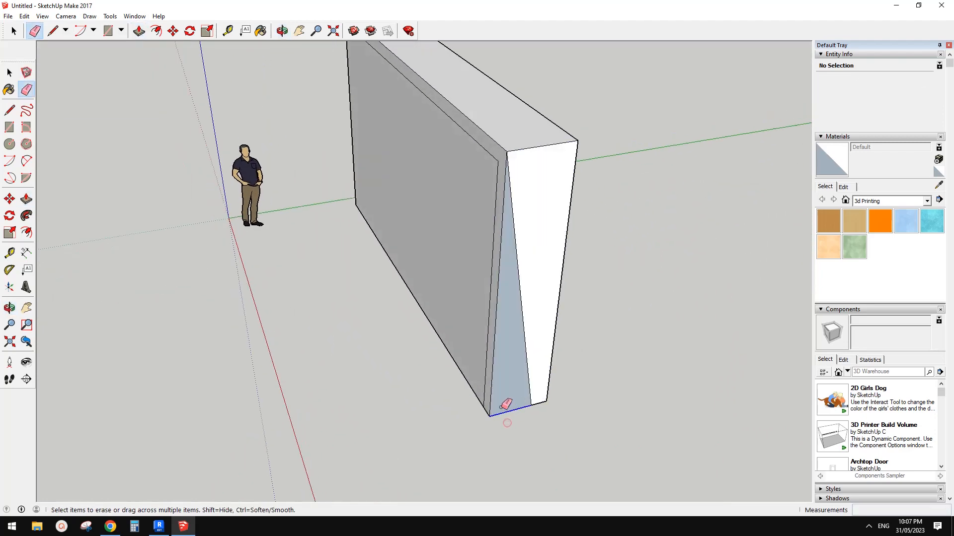
pyautogui.moveTo(451, 355); pyautogui.dragTo(464, 468)
pyautogui.moveTo(463, 468)
pyautogui.mouseDown(button='middle')
pyautogui.moveTo(526, 430)
pyautogui.moveTo(645, 398)
pyautogui.moveTo(638, 392)
pyautogui.mouseUp(button='middle')
pyautogui.click(454, 318)
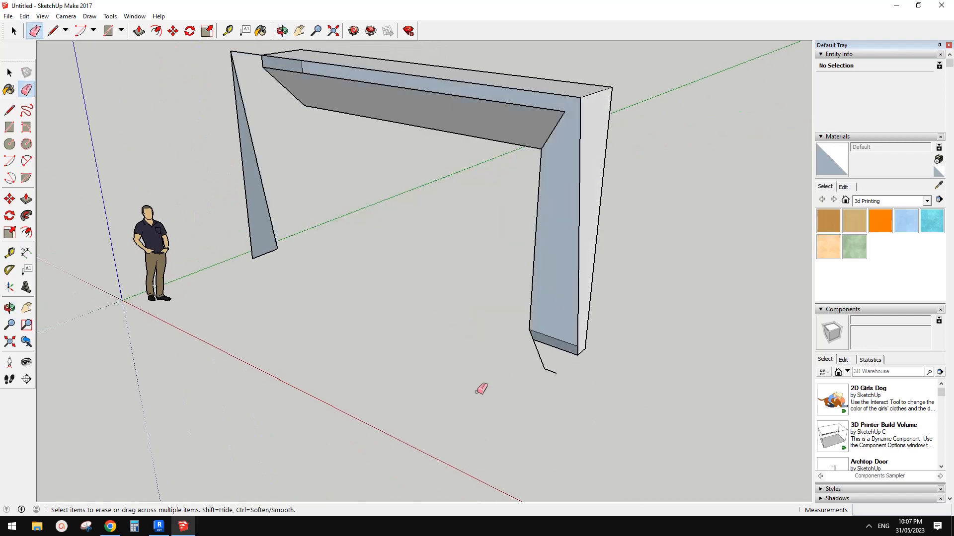
pyautogui.moveTo(481, 389)
pyautogui.mouseDown(button='middle')
pyautogui.moveTo(675, 315)
pyautogui.moveTo(654, 266)
pyautogui.moveTo(558, 308)
pyautogui.moveTo(505, 376)
pyautogui.moveTo(438, 383)
pyautogui.moveTo(450, 389)
pyautogui.mouseUp(button='middle')
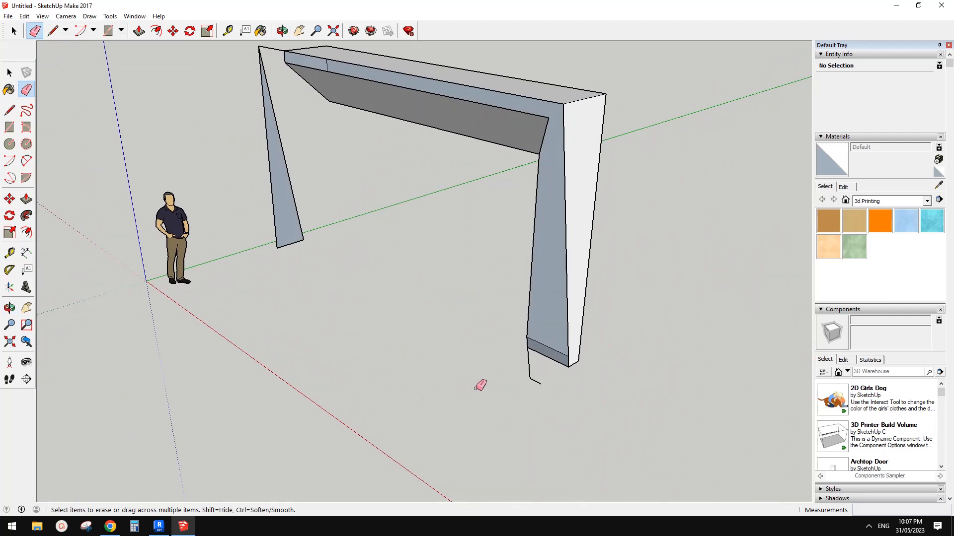
pyautogui.hotkey('ctrl', 'z')
pyautogui.hotkey('ctrl', 'z')
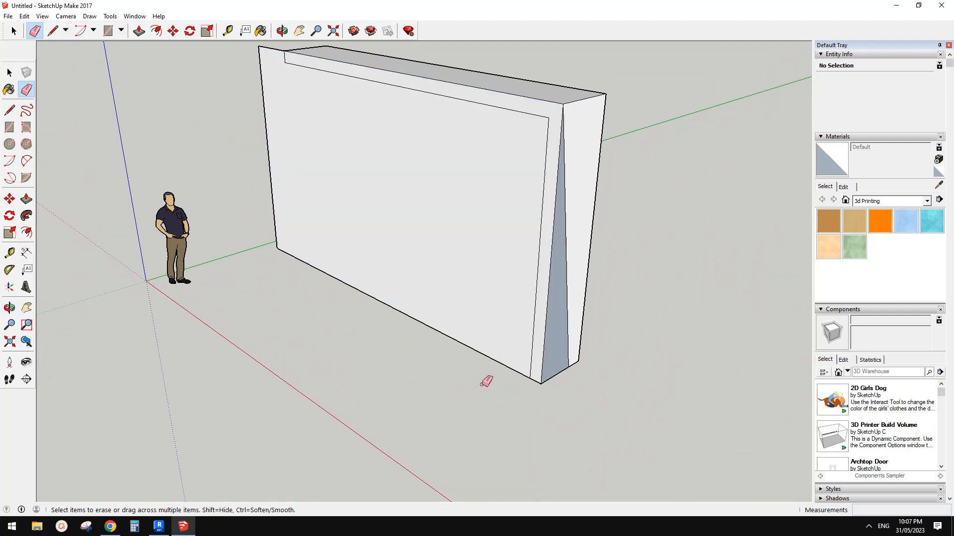
# Select all the connected frame and wedge geometry and intersect its faces
pyautogui.scroll(-2, 493, 375)
pyautogui.press('space')
pyautogui.tripleClick(485, 276)
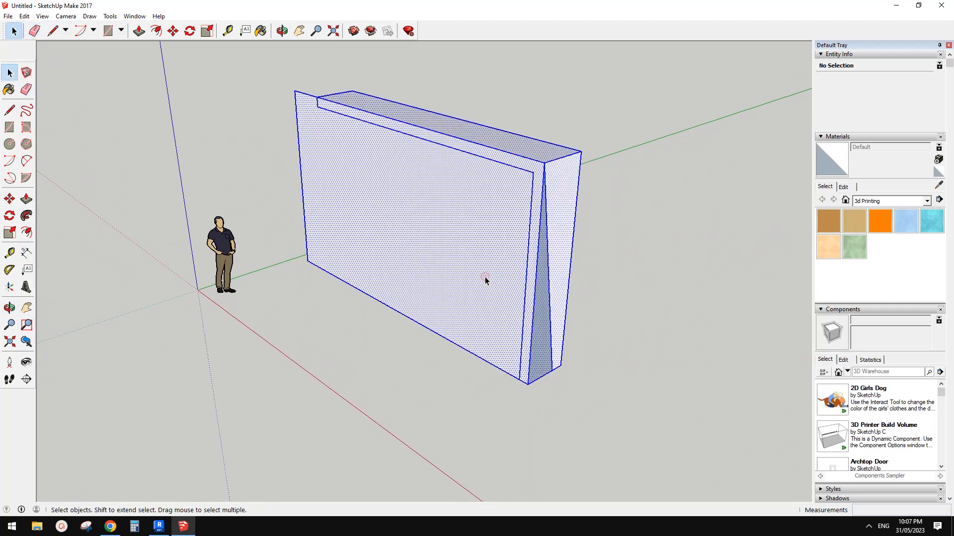
pyautogui.rightClick(485, 278)
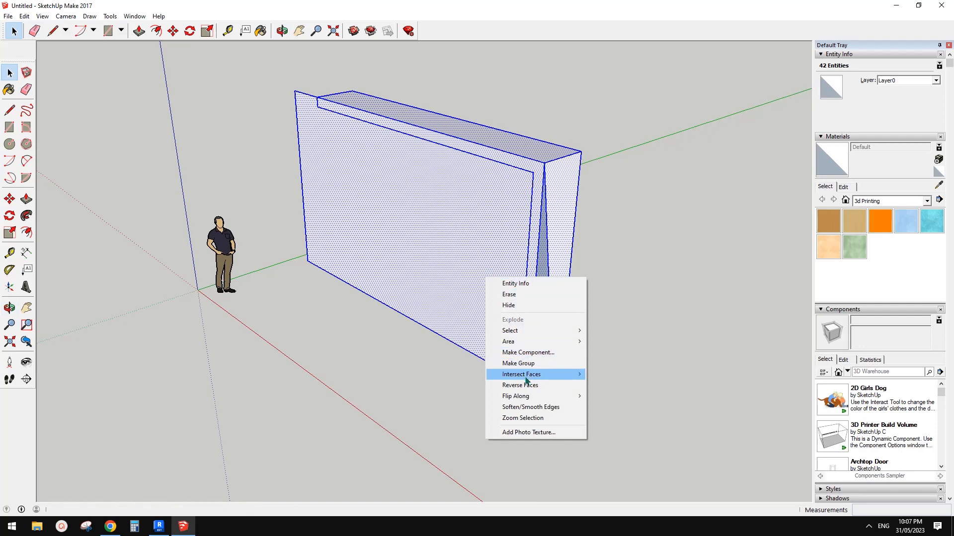
pyautogui.moveTo(528, 377)
pyautogui.click(600, 377)
pyautogui.click(570, 386)
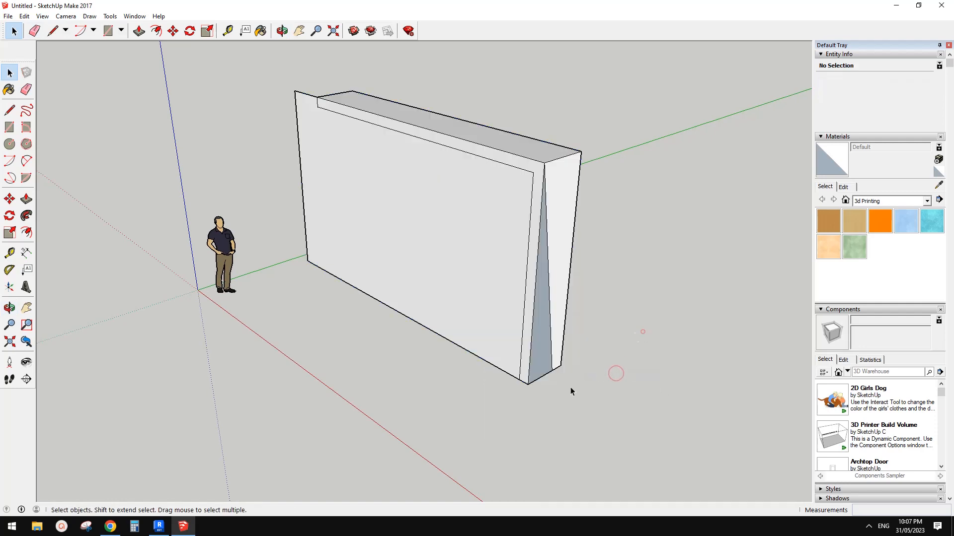
# Erase the wedge's lower and front edges to remove the excess volume in front of the sloped column and header
pyautogui.press('e')
pyautogui.moveTo(513, 379); pyautogui.dragTo(527, 393, button='middle')
pyautogui.scroll(2, 534, 392)
pyautogui.click(500, 377)
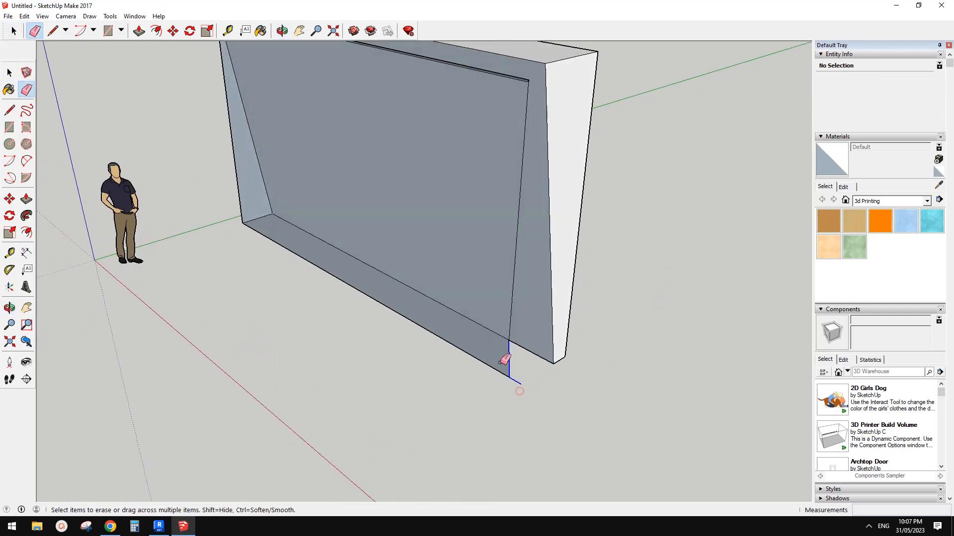
pyautogui.moveTo(500, 363); pyautogui.dragTo(458, 363)
pyautogui.moveTo(468, 300); pyautogui.dragTo(457, 315)
pyautogui.moveTo(457, 315)
pyautogui.mouseDown(button='middle')
pyautogui.moveTo(613, 283)
pyautogui.moveTo(349, 227)
pyautogui.mouseUp(button='middle')
# Erase the leftover triangular face and edge fragments at the header's free end
pyautogui.scroll(4, 349, 227)
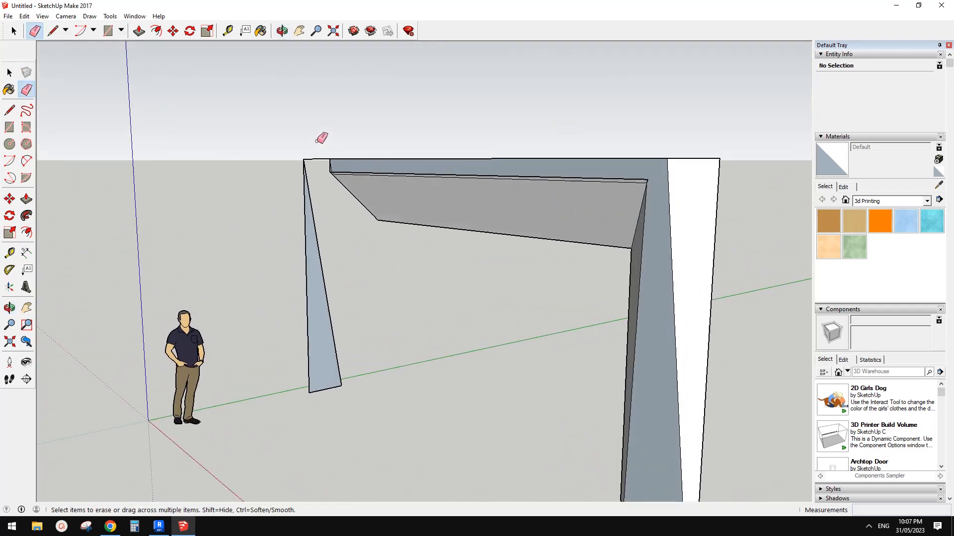
pyautogui.moveTo(309, 301)
pyautogui.mouseDown()
pyautogui.moveTo(334, 389)
pyautogui.moveTo(344, 381)
pyautogui.mouseUp()
pyautogui.moveTo(375, 306)
pyautogui.mouseDown(button='middle')
pyautogui.moveTo(332, 268)
pyautogui.moveTo(317, 226)
pyautogui.mouseUp(button='middle')
pyautogui.scroll(6, 378, 203)
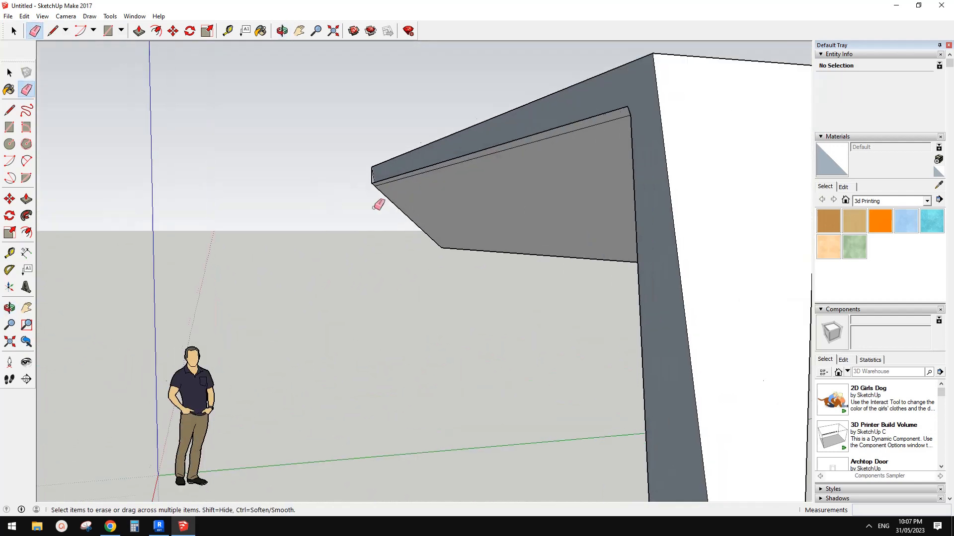
pyautogui.scroll(1, 374, 179)
pyautogui.scroll(-5, 369, 165)
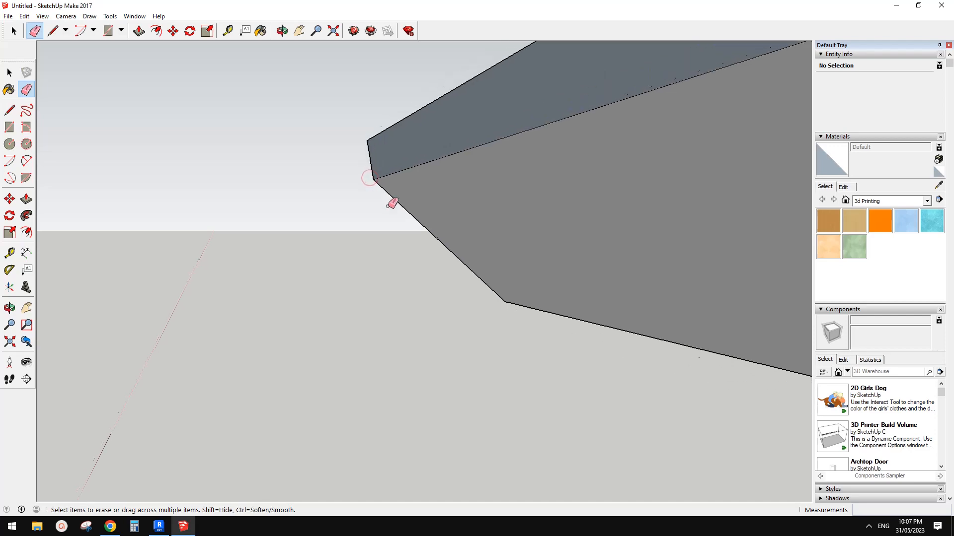
# Reverse the orientation of the frame's sloped front face
pyautogui.moveTo(500, 230)
pyautogui.mouseDown(button='middle')
pyautogui.moveTo(600, 178)
pyautogui.moveTo(496, 266)
pyautogui.moveTo(723, 266)
pyautogui.moveTo(677, 260)
pyautogui.moveTo(702, 247)
pyautogui.mouseUp(button='middle')
pyautogui.press('space')
pyautogui.scroll(-2, 722, 266)
pyautogui.rightClick(673, 225)
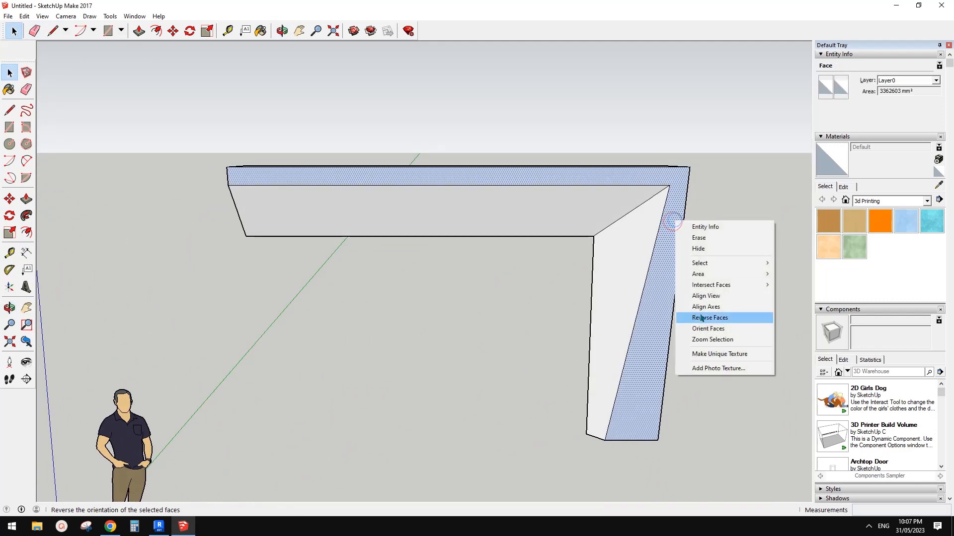
pyautogui.click(715, 319)
pyautogui.click(501, 288)
# Delete the human scale figure standing near the origin
pyautogui.moveTo(435, 321); pyautogui.dragTo(690, 334, button='middle')
pyautogui.moveTo(609, 306); pyautogui.dragTo(489, 218, button='middle')
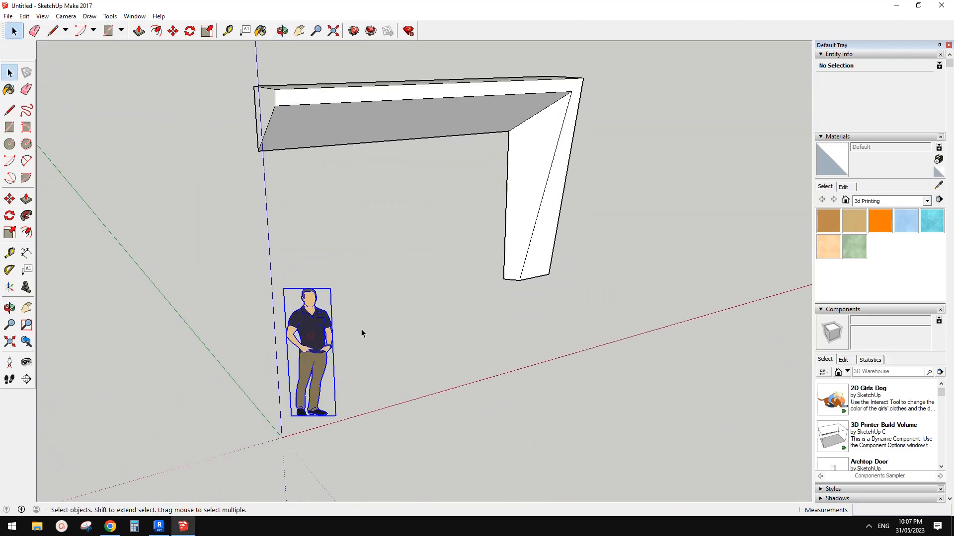
pyautogui.press('Delete')
# Save the frame model as Untitled.skp in Documents, replacing the existing file
pyautogui.moveTo(369, 335); pyautogui.dragTo(343, 298, button='middle')
pyautogui.click(8, 16)
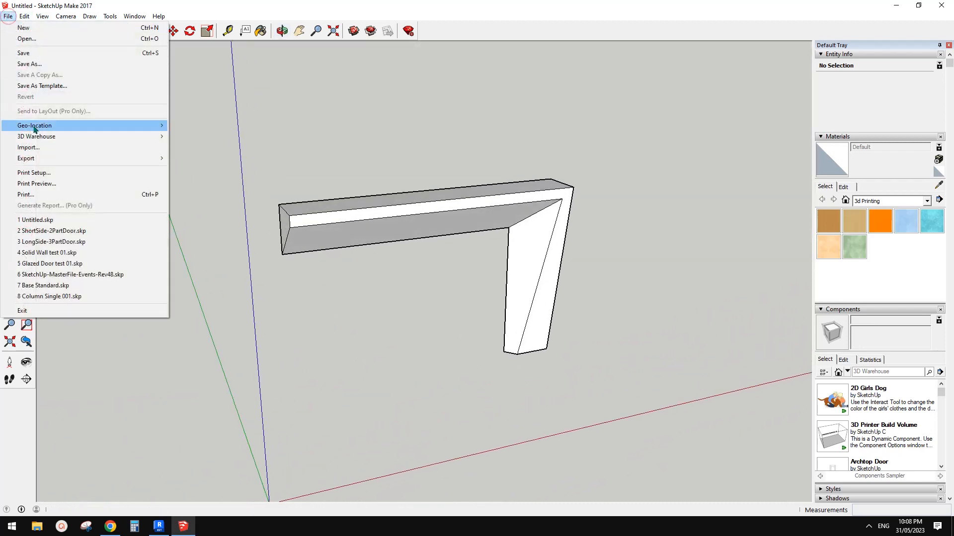
pyautogui.click(29, 64)
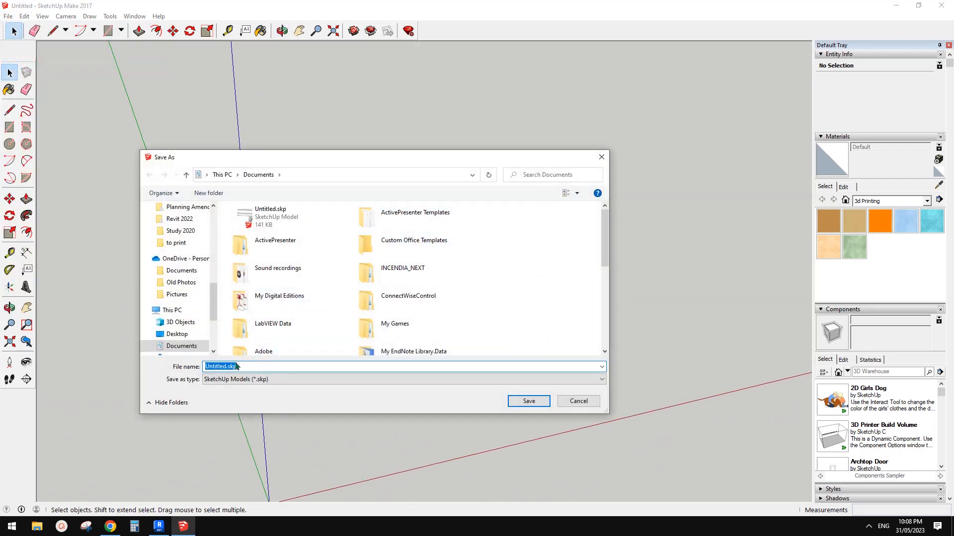
pyautogui.click(529, 401)
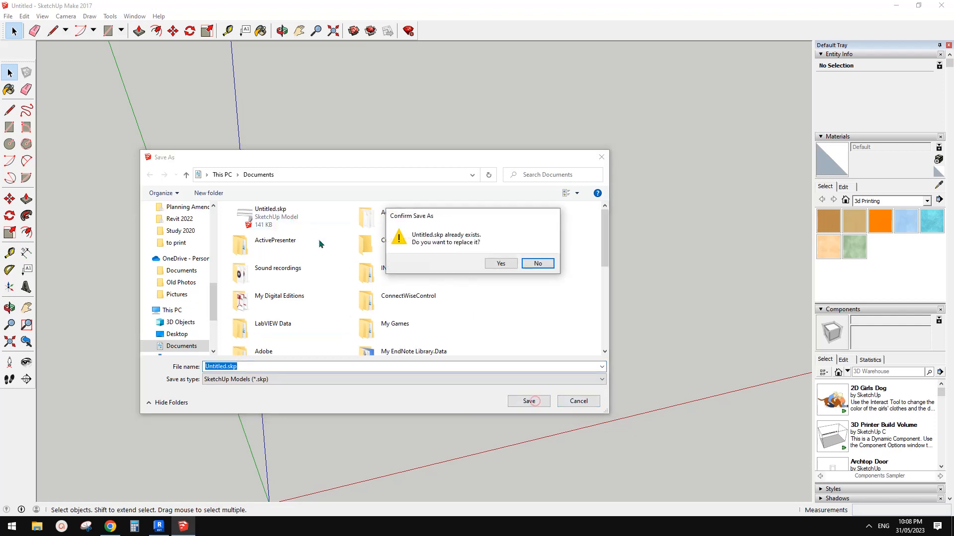
pyautogui.click(502, 267)
# Switch to Revit and link the SketchUp file Untitled.skp into the 3D view as a CAD link
pyautogui.click(159, 527)
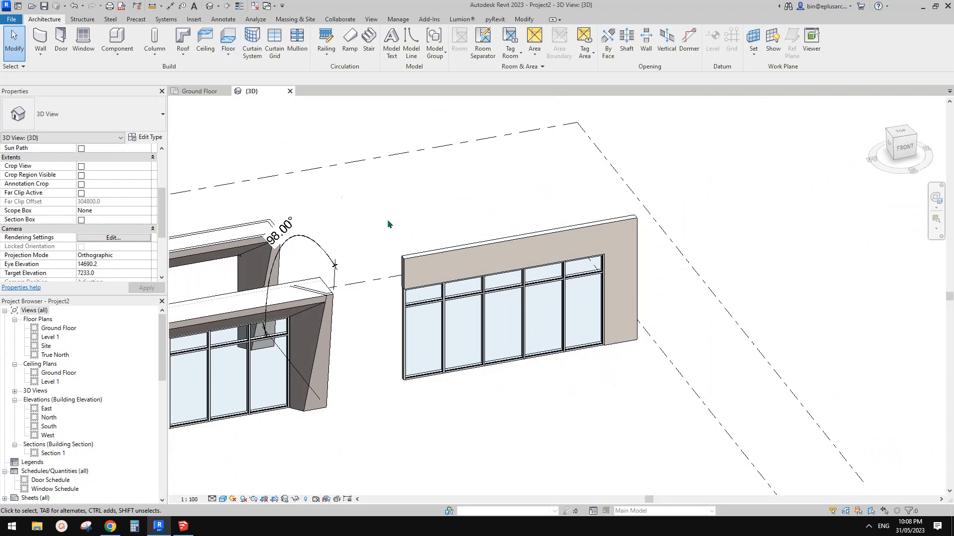
pyautogui.click(194, 19)
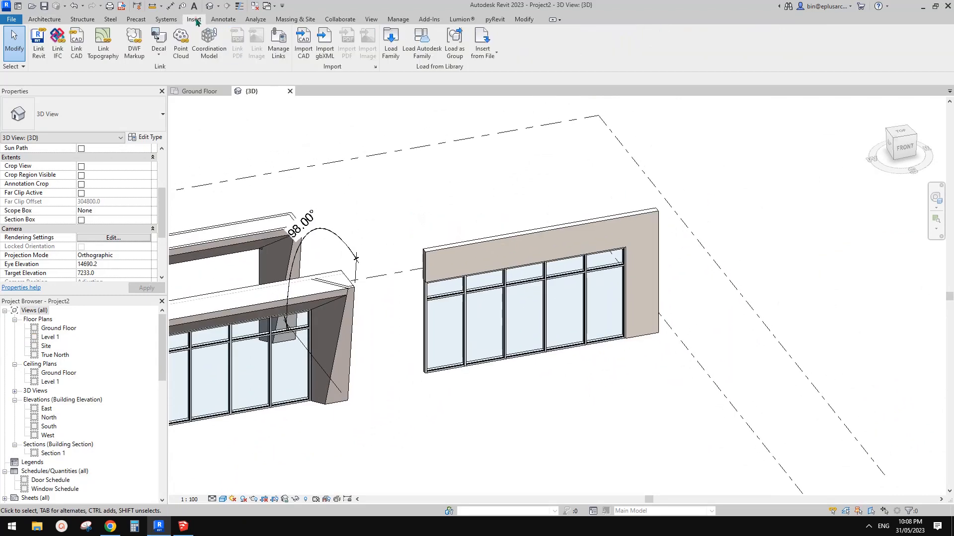
pyautogui.scroll(-1, 437, 177)
pyautogui.keyDown('shift'); pyautogui.moveTo(447, 179); pyautogui.dragTo(574, 253, button='middle'); pyautogui.keyUp('shift')
pyautogui.scroll(-3, 462, 189)
pyautogui.scroll(2, 659, 266)
pyautogui.scroll(1, 580, 259)
pyautogui.scroll(1, 580, 259)
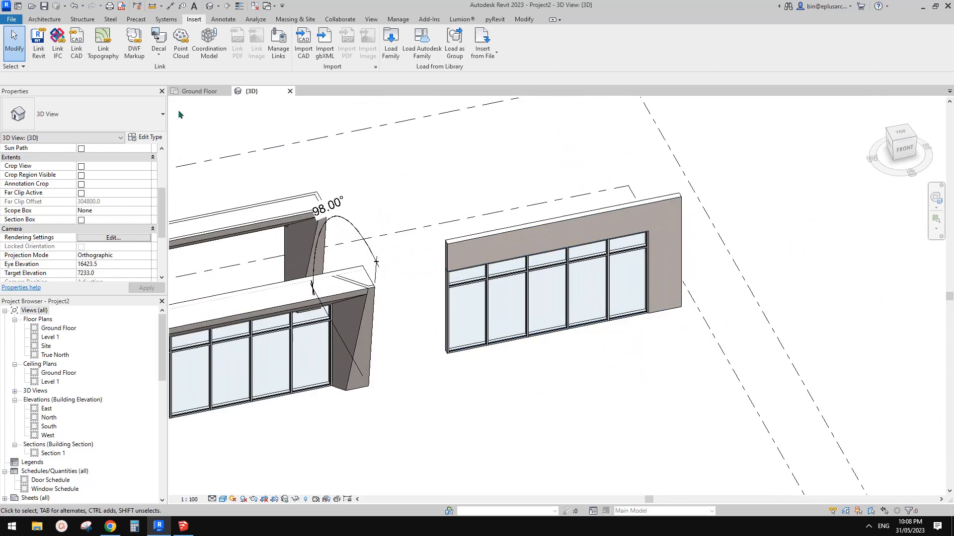
pyautogui.click(78, 48)
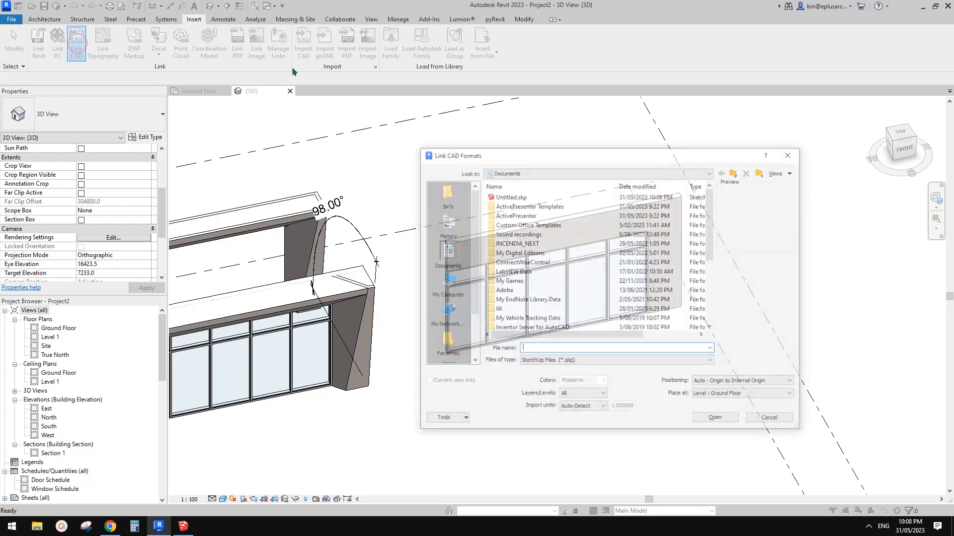
pyautogui.click(509, 196)
pyautogui.click(556, 361)
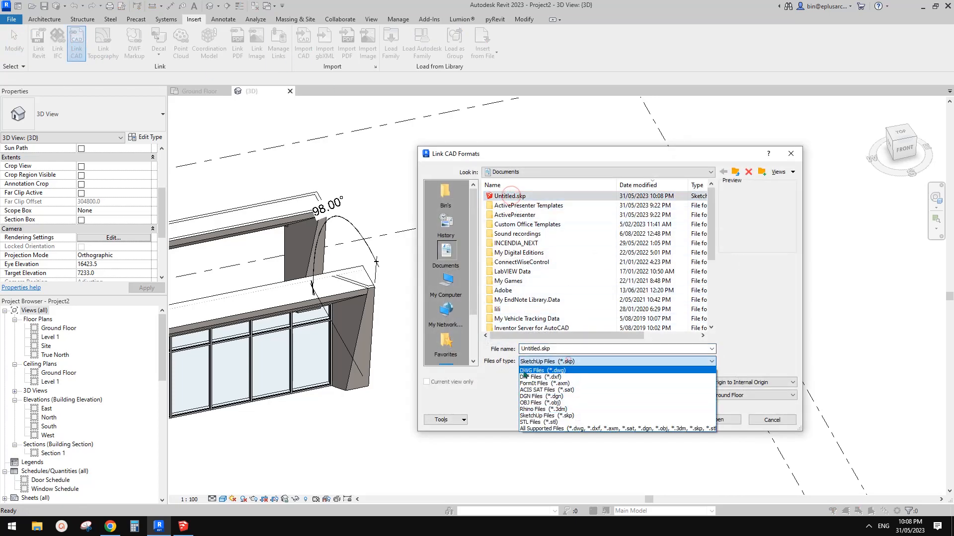
pyautogui.click(564, 416)
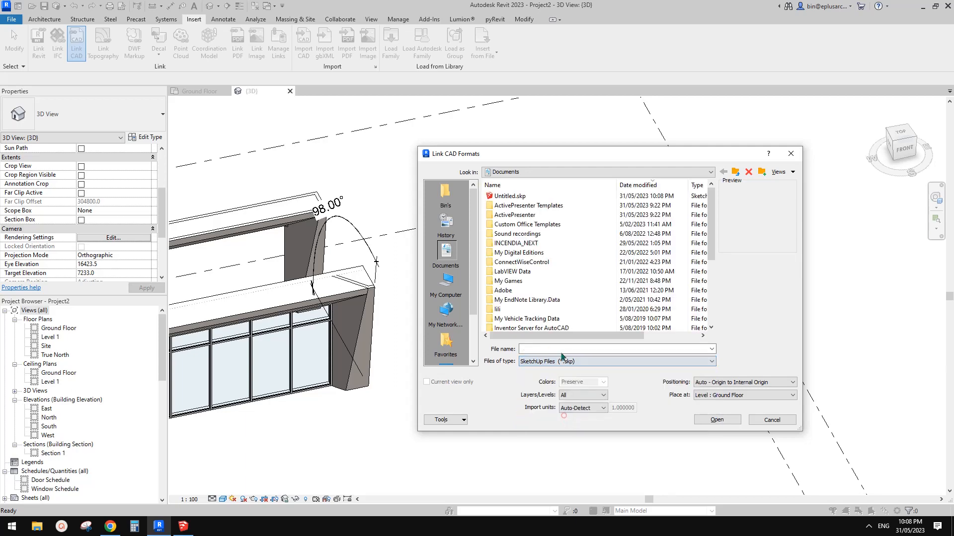
pyautogui.click(509, 196)
pyautogui.click(717, 420)
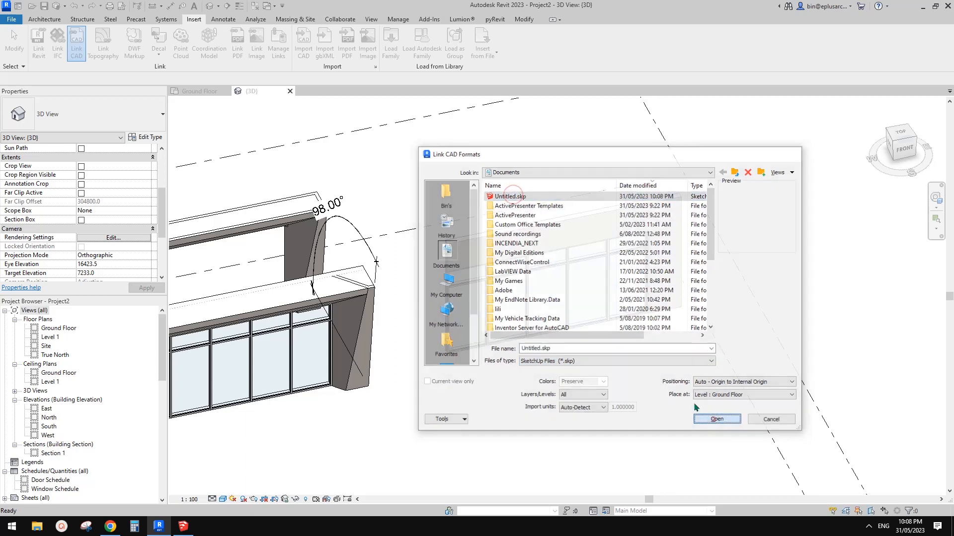
# Move the linked SketchUp frame clear of the other facade variants and set its offset from the work plane to 0
pyautogui.scroll(-2, 540, 342)
pyautogui.moveTo(492, 343); pyautogui.dragTo(610, 320, button='middle')
pyautogui.click(565, 282)
pyautogui.scroll(2, 584, 290)
pyautogui.click(554, 300)
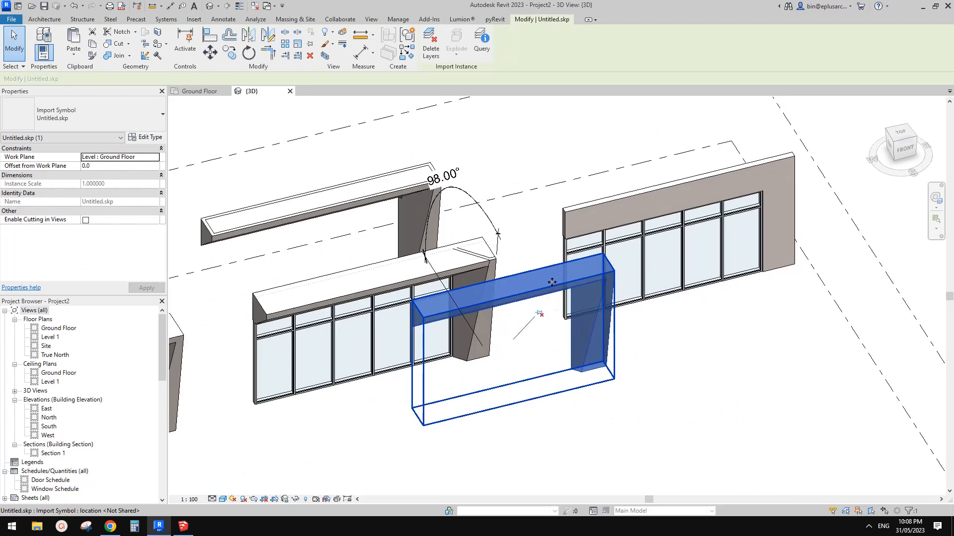
pyautogui.moveTo(551, 282); pyautogui.dragTo(707, 296)
pyautogui.keyDown('shift'); pyautogui.moveTo(722, 310); pyautogui.dragTo(611, 157, button='middle'); pyautogui.keyUp('shift')
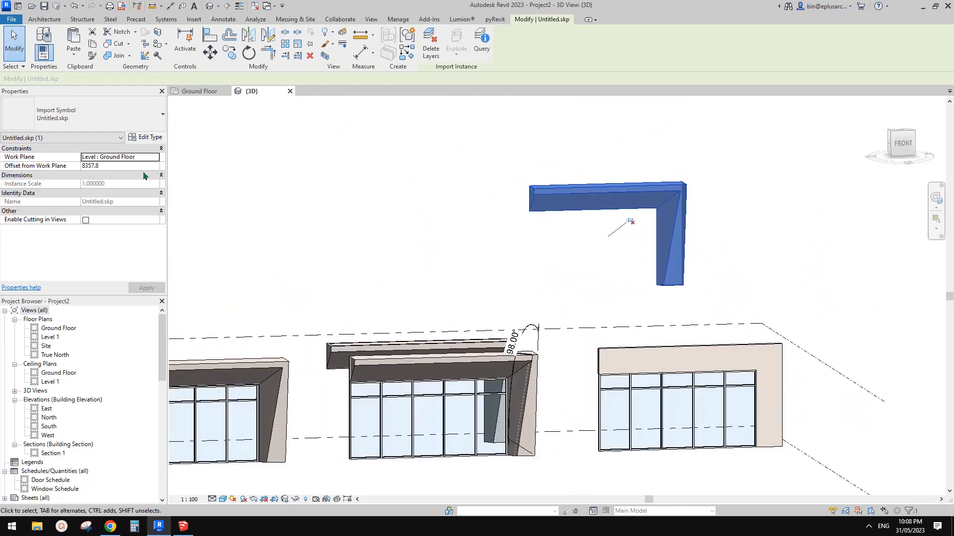
pyautogui.keyDown('shift'); pyautogui.moveTo(350, 237); pyautogui.dragTo(589, 350, button='middle'); pyautogui.keyUp('shift')
pyautogui.scroll(-1, 636, 400)
pyautogui.press('Escape')
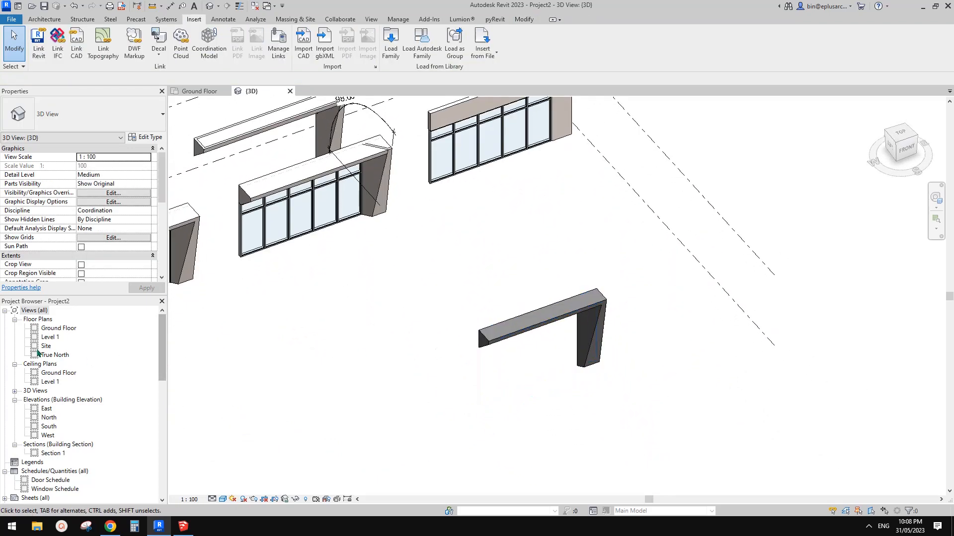
# Open the Ground Floor plan and examine how the linked SketchUp frame is displayed and selected there
pyautogui.doubleClick(56, 328)
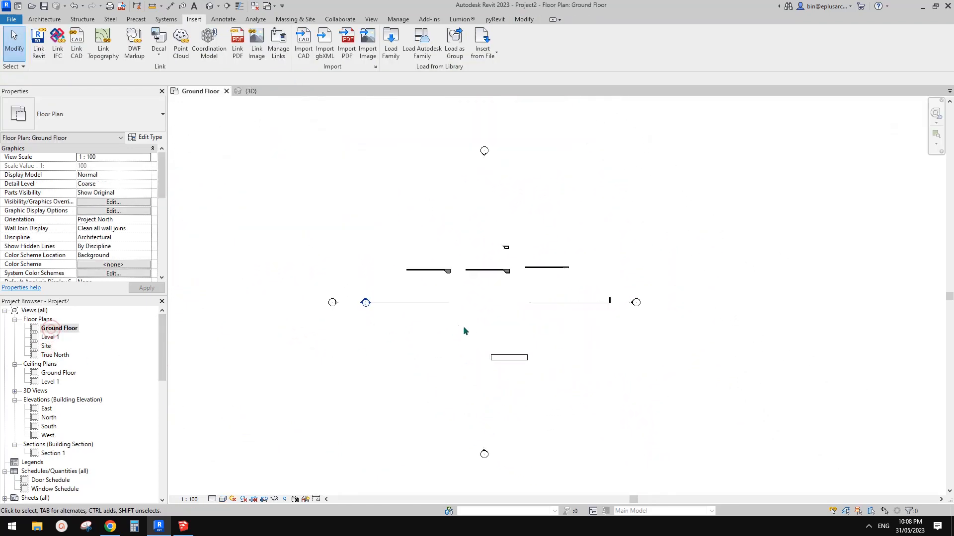
pyautogui.click(515, 354)
pyautogui.scroll(5, 526, 367)
pyautogui.press('Escape')
pyautogui.click(519, 349)
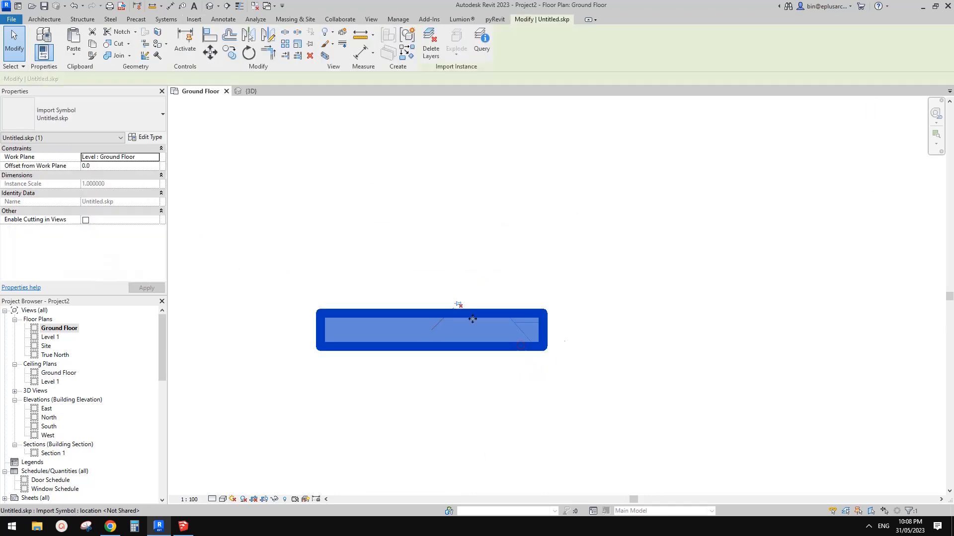
pyautogui.moveTo(520, 346); pyautogui.dragTo(567, 359)
pyautogui.click(567, 359)
pyautogui.click(507, 337)
pyautogui.click(571, 292)
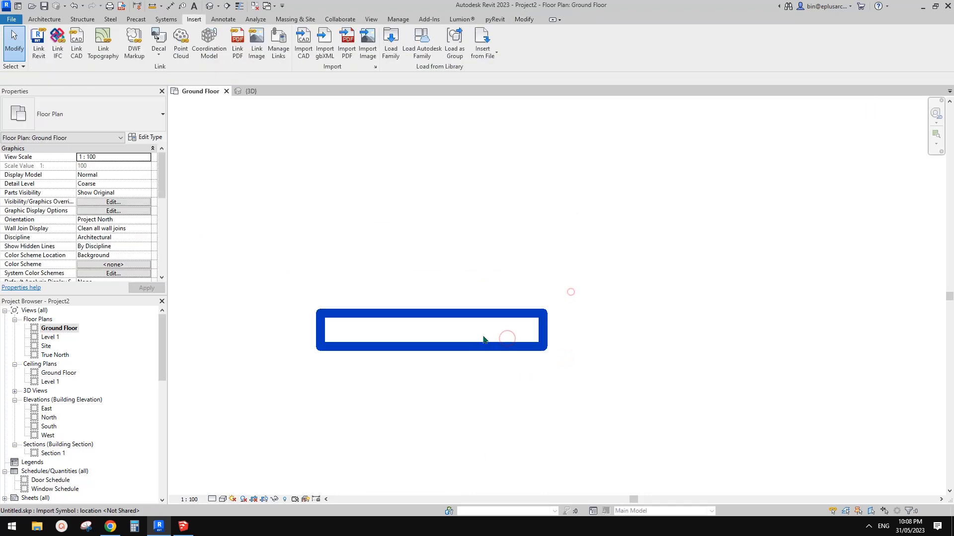
pyautogui.click(425, 325)
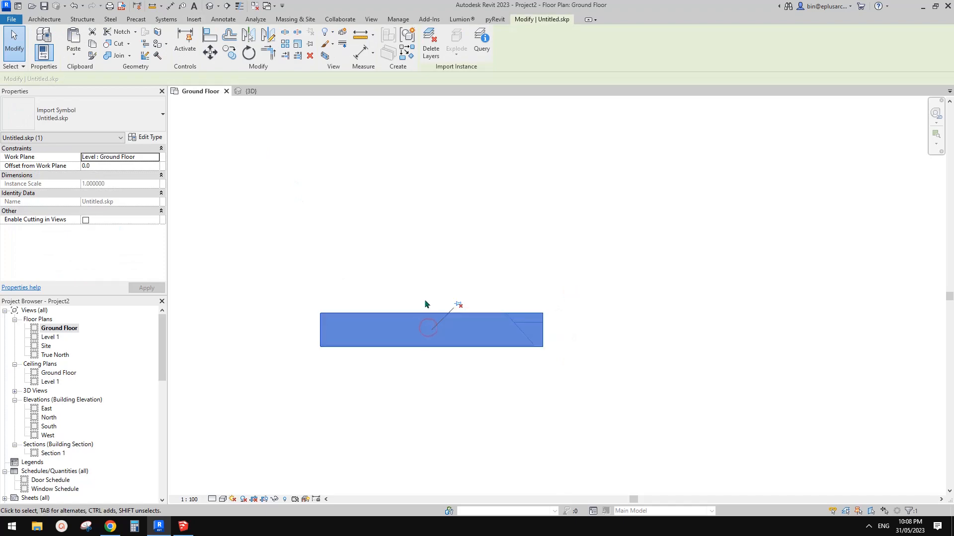
pyautogui.click(424, 296)
pyautogui.click(420, 337)
# Return to the 3D view and look over the model object categories in Object Styles
pyautogui.click(209, 6)
pyautogui.moveTo(476, 250); pyautogui.dragTo(461, 266, button='middle')
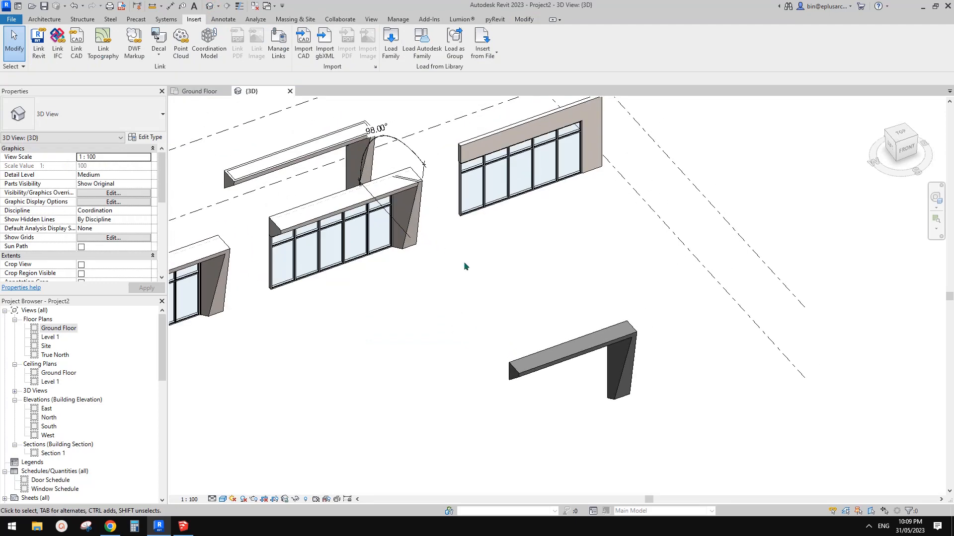
pyautogui.click(399, 20)
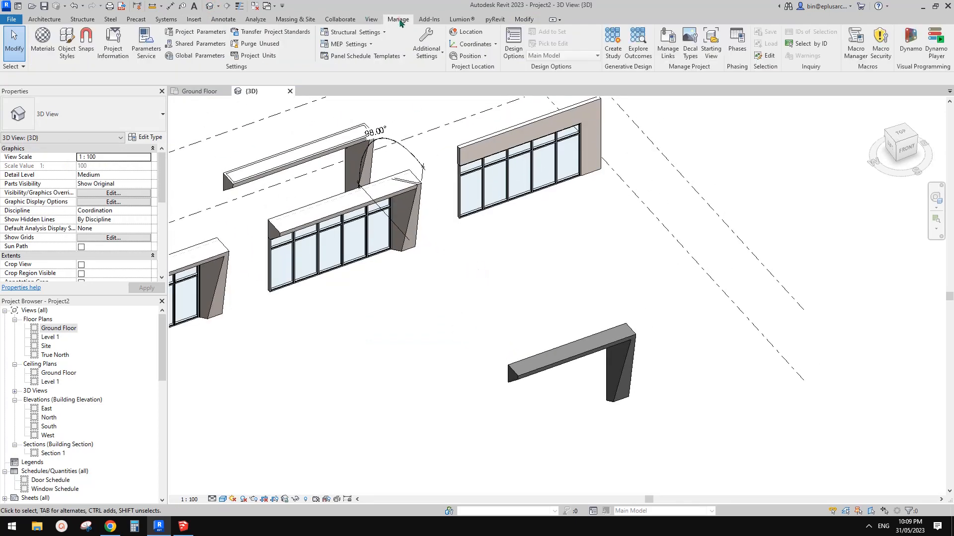
pyautogui.click(67, 44)
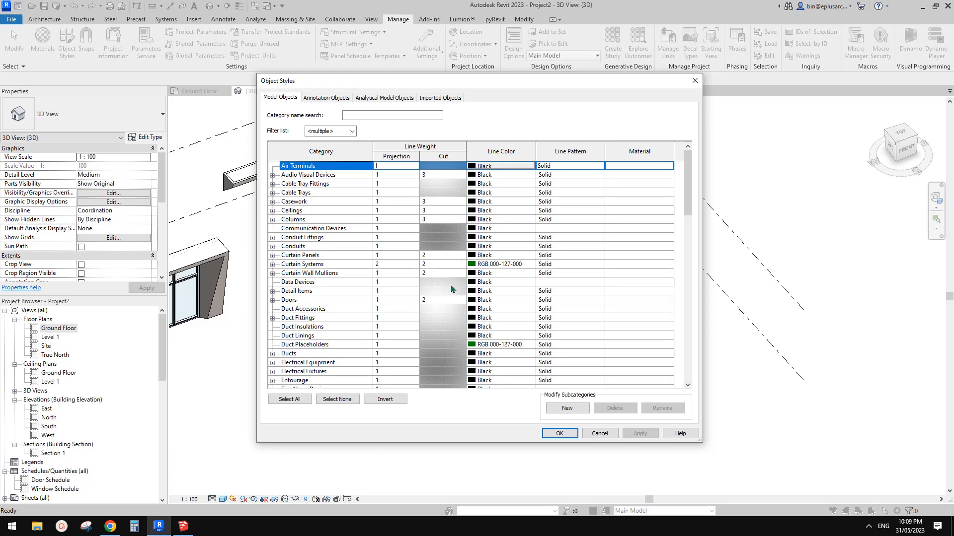
pyautogui.click(695, 80)
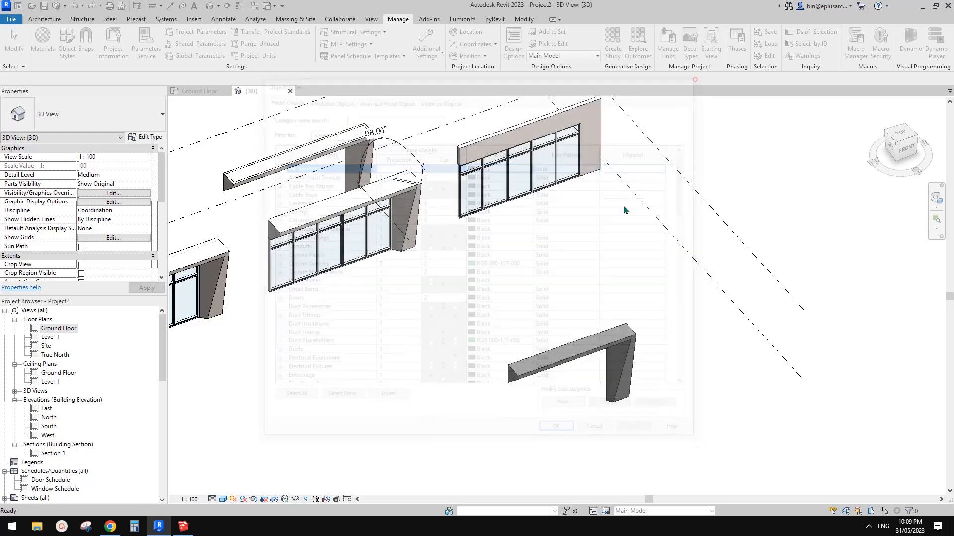
# Try to place a Generic 100mm wall by face on the linked SketchUp frame's header and column
pyautogui.scroll(4, 547, 258)
pyautogui.moveTo(605, 337); pyautogui.dragTo(575, 286, button='middle')
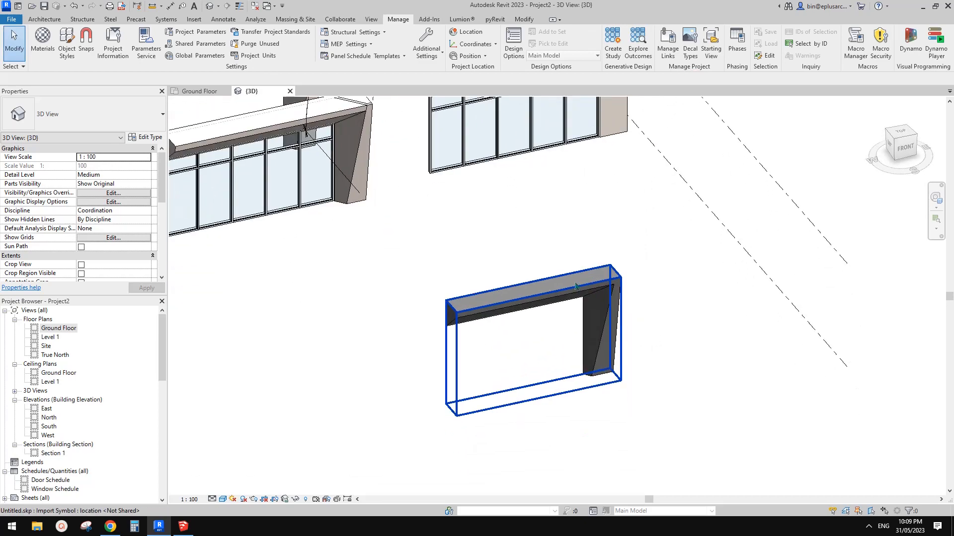
pyautogui.click(573, 298)
pyautogui.click(440, 202)
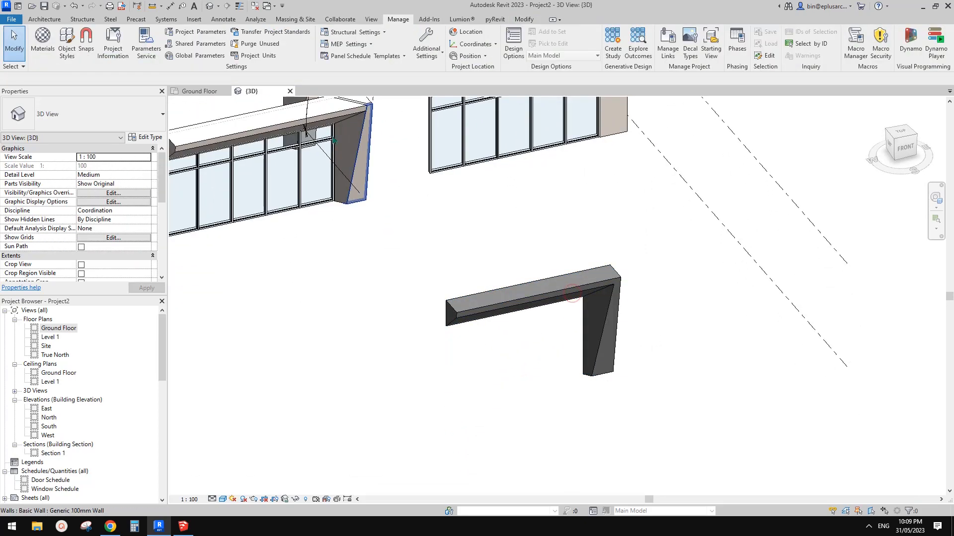
pyautogui.click(44, 19)
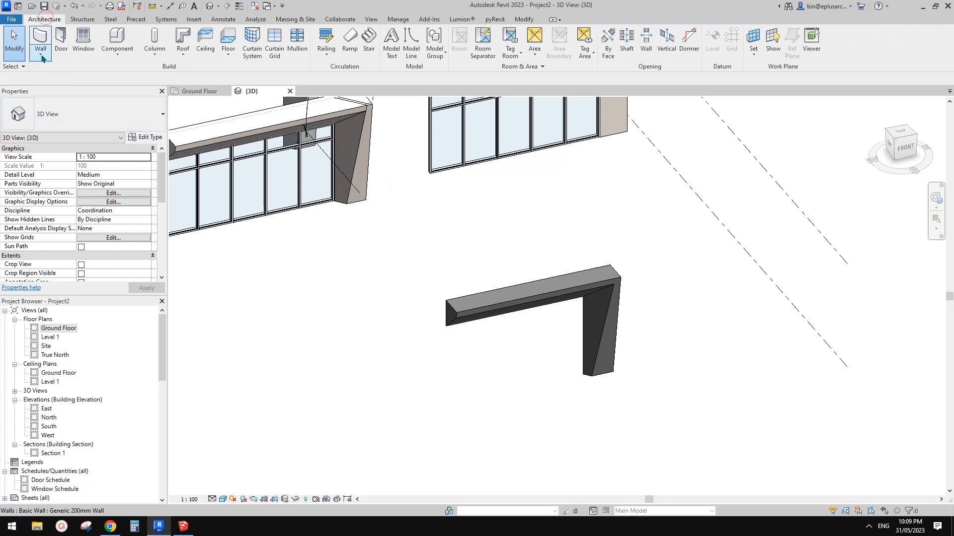
pyautogui.click(42, 58)
pyautogui.click(59, 73)
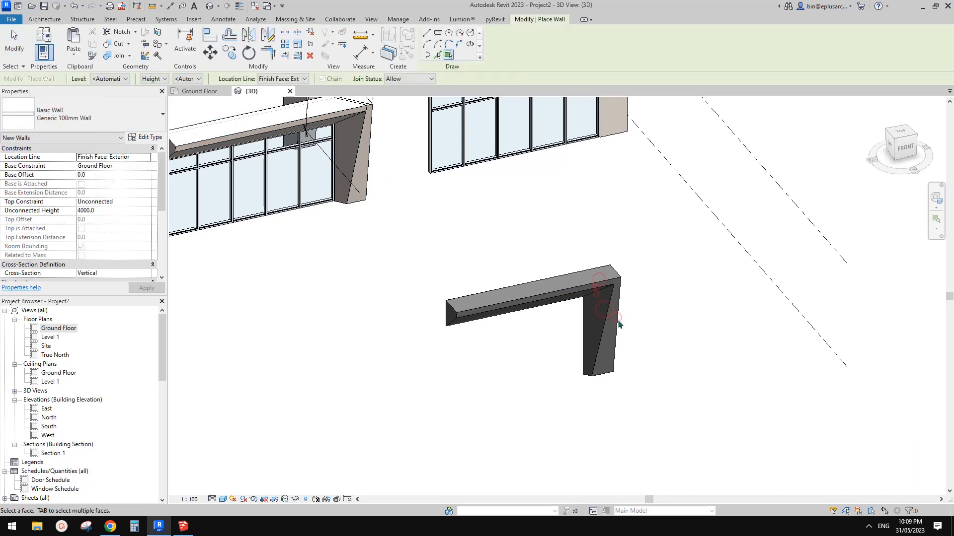
pyautogui.moveTo(619, 324); pyautogui.dragTo(523, 326, button='middle')
pyautogui.press('Escape')
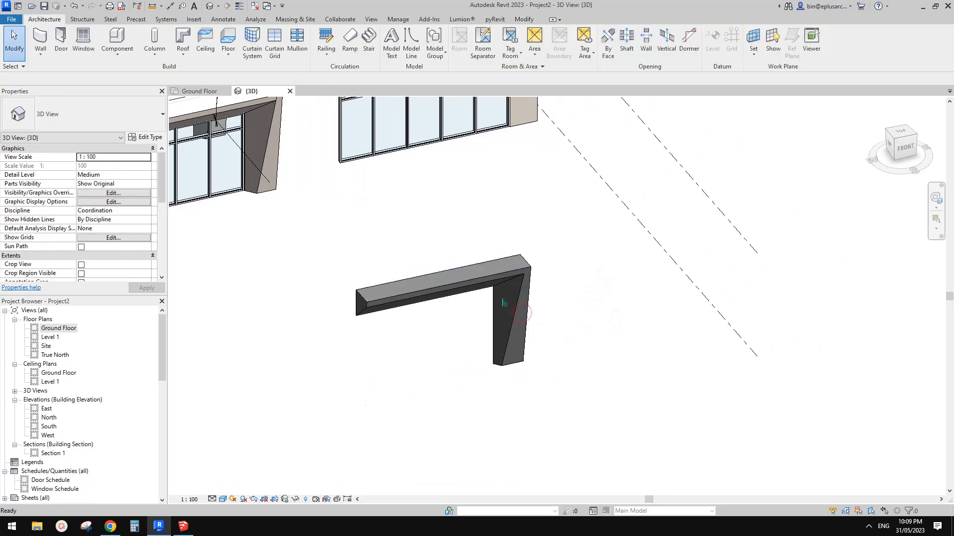
# Select the linked SketchUp frame and examine it as a single import symbol in the 3D view
pyautogui.scroll(-3, 418, 259)
pyautogui.moveTo(430, 284)
pyautogui.mouseDown(button='middle')
pyautogui.moveTo(426, 276)
pyautogui.moveTo(475, 303)
pyautogui.moveTo(448, 288)
pyautogui.mouseUp(button='middle')
pyautogui.click(496, 307)
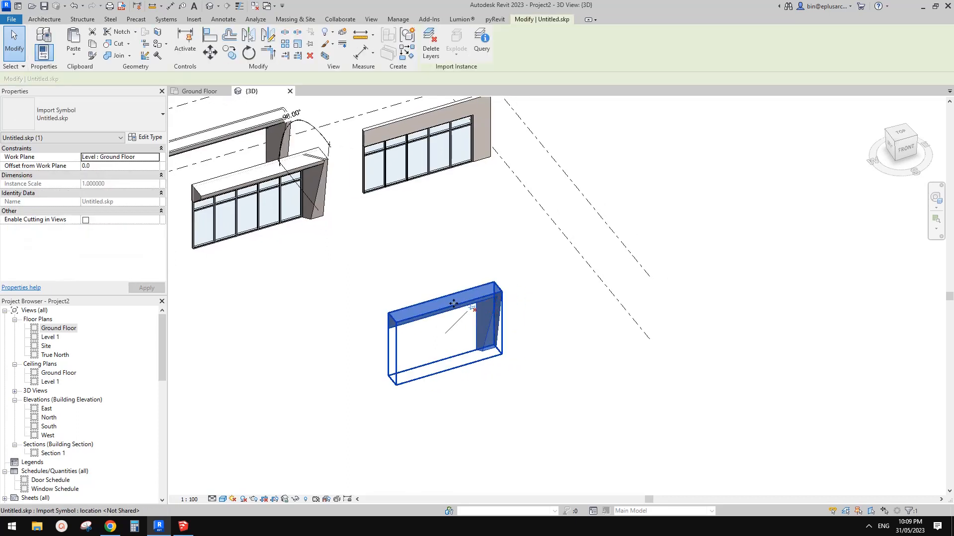
pyautogui.moveTo(494, 309); pyautogui.dragTo(475, 305, button='middle')
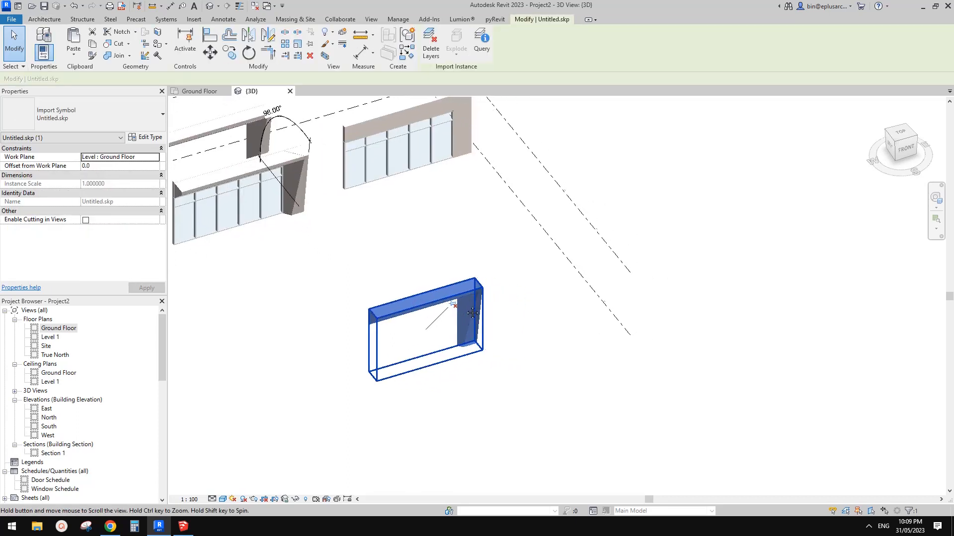
pyautogui.scroll(1, 471, 328)
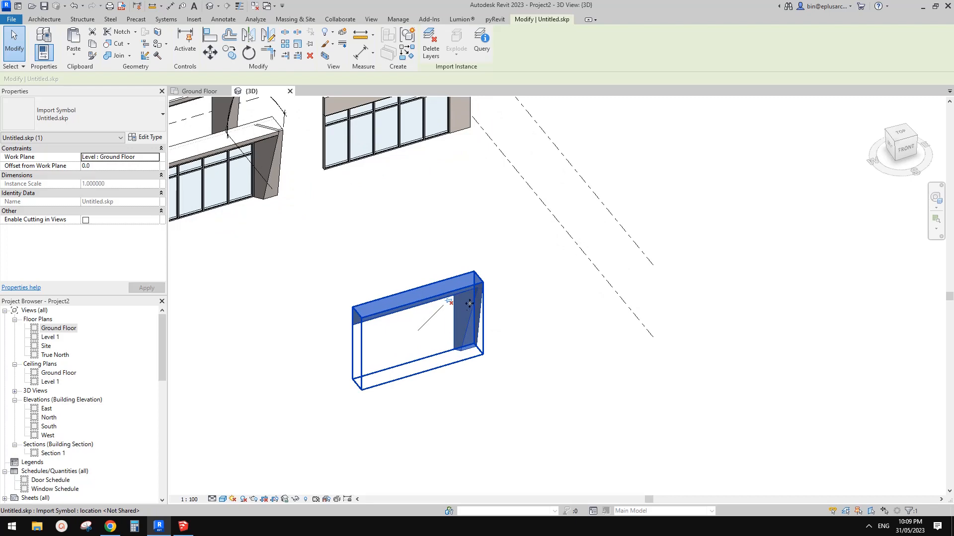
pyautogui.moveTo(469, 303); pyautogui.dragTo(458, 304, button='middle')
pyautogui.click(460, 260)
pyautogui.moveTo(501, 266); pyautogui.dragTo(472, 258, button='middle')
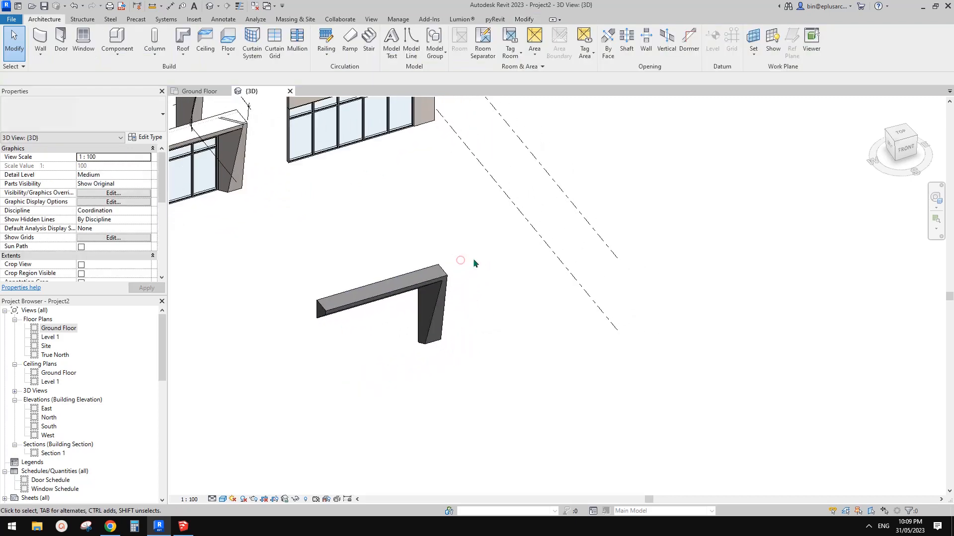
# Start an in-place model in the Walls category and name it Walls 2
pyautogui.click(117, 53)
pyautogui.click(131, 79)
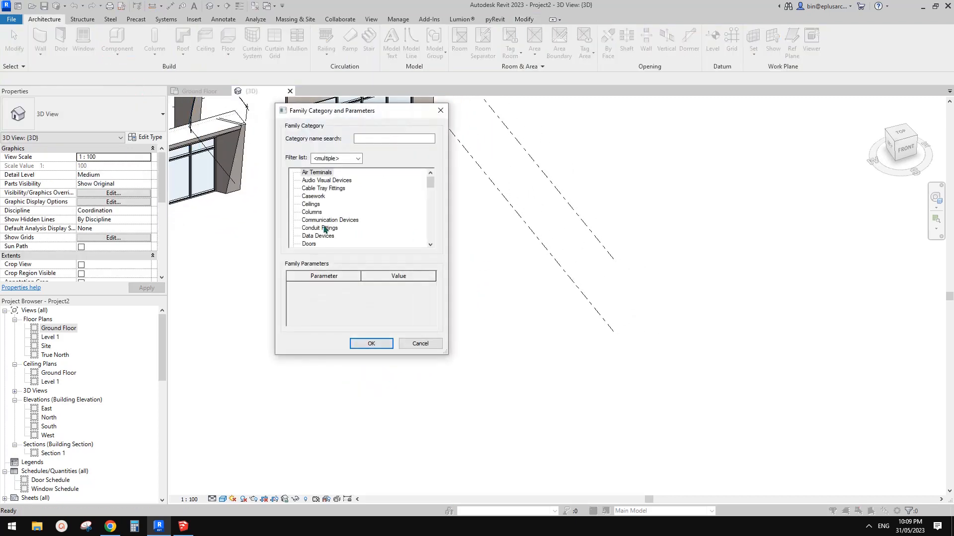
pyautogui.press('w')
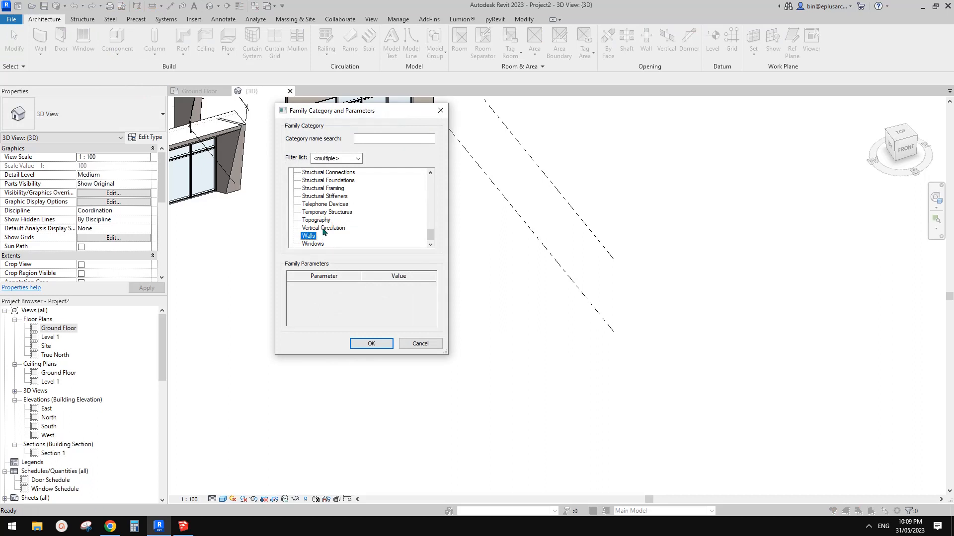
pyautogui.moveTo(382, 111); pyautogui.dragTo(420, 117)
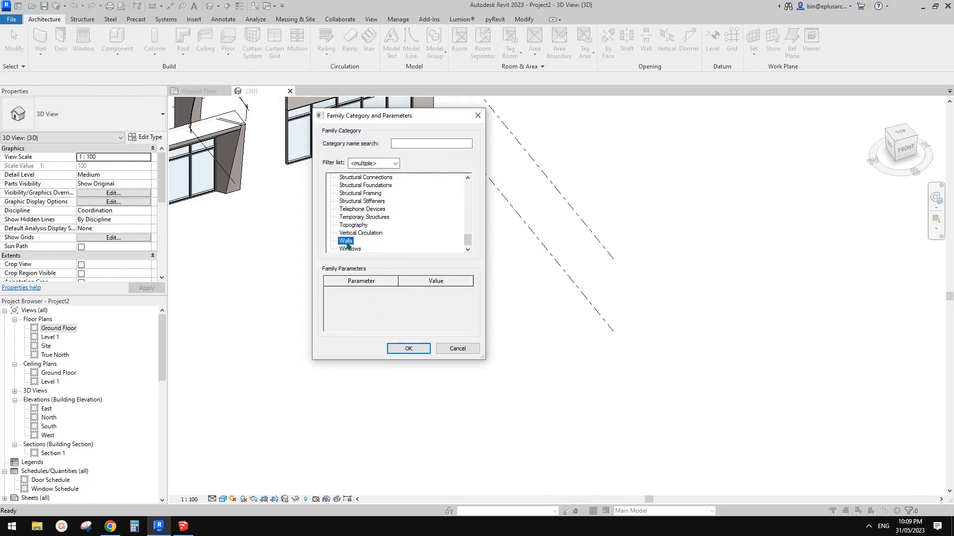
pyautogui.click(408, 348)
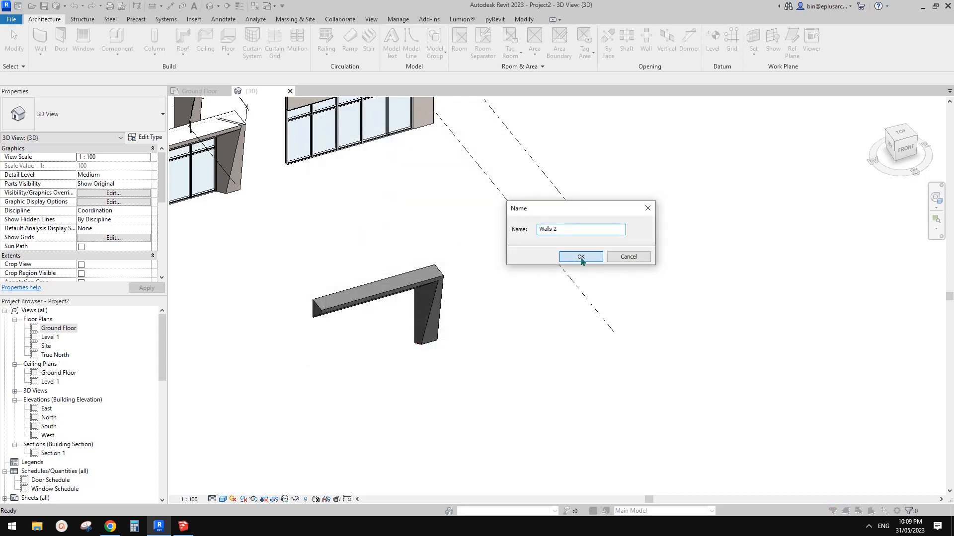
pyautogui.click(580, 257)
# Link Untitled.skp into the in-place wall at the Ground Floor level and finish the model
pyautogui.click(68, 20)
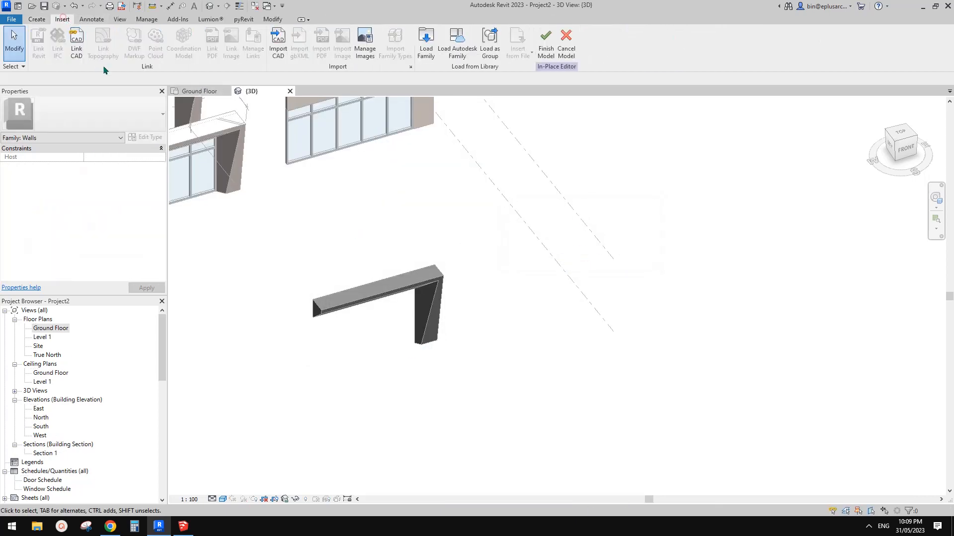
pyautogui.click(77, 48)
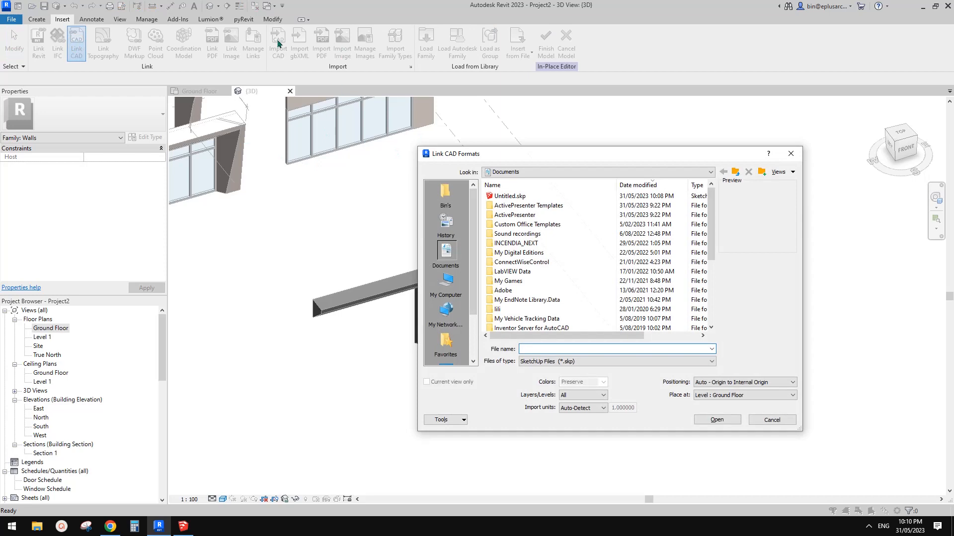
pyautogui.click(509, 195)
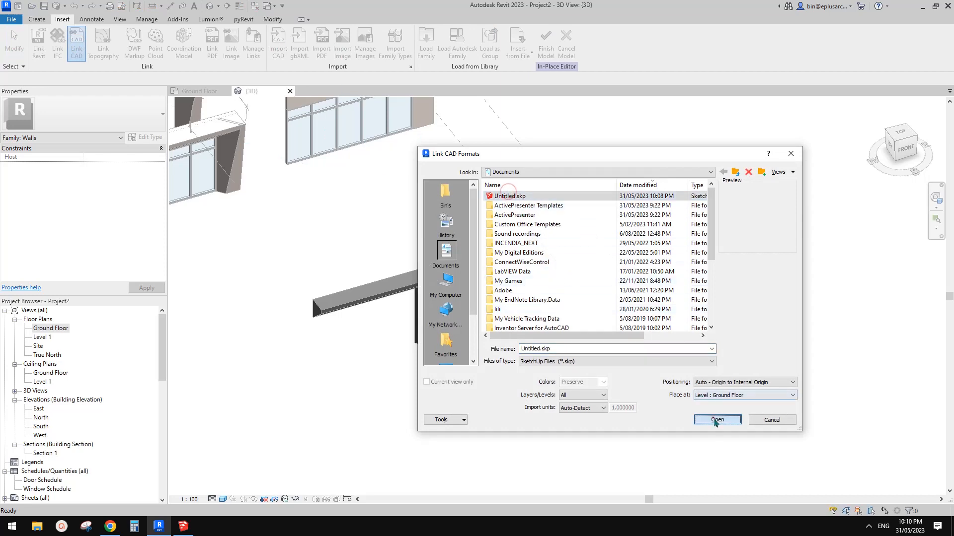
pyautogui.click(717, 420)
pyautogui.click(501, 279)
pyautogui.scroll(-3, 503, 276)
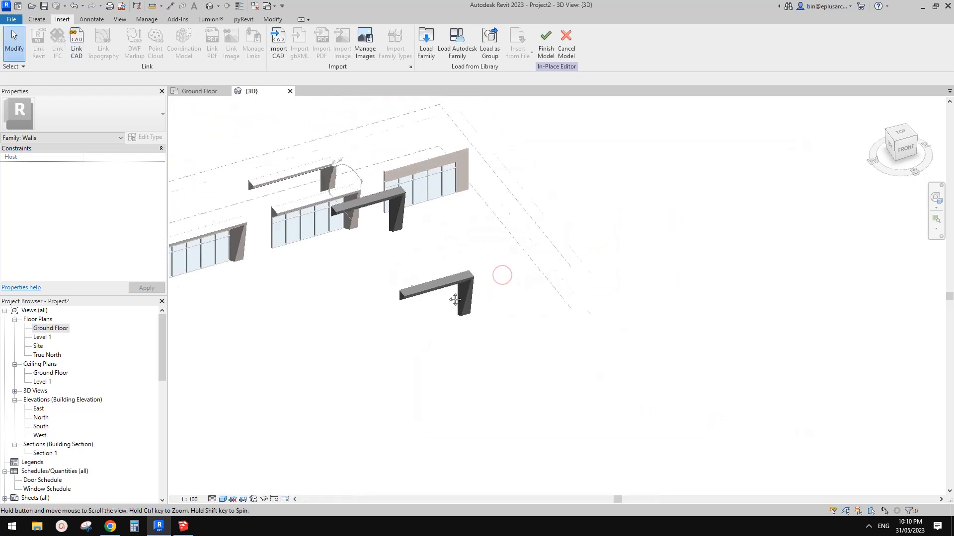
pyautogui.keyDown('shift'); pyautogui.moveTo(502, 273); pyautogui.dragTo(480, 295, button='middle'); pyautogui.keyUp('shift')
pyautogui.scroll(5, 483, 237)
pyautogui.click(470, 48)
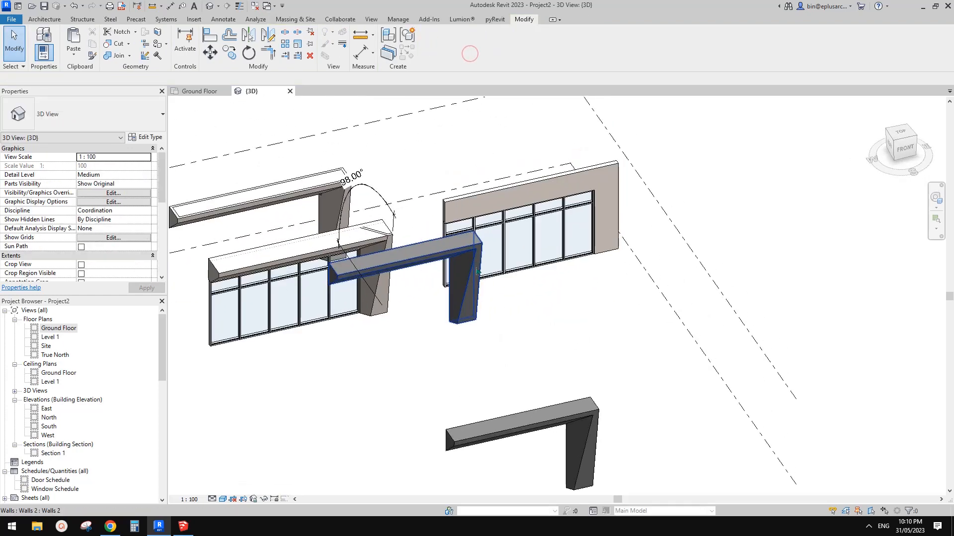
# Move the in-place wall frame toward the linked SketchUp frame and check it in the Ground Floor plan and the 3D view
pyautogui.moveTo(480, 295); pyautogui.dragTo(533, 363)
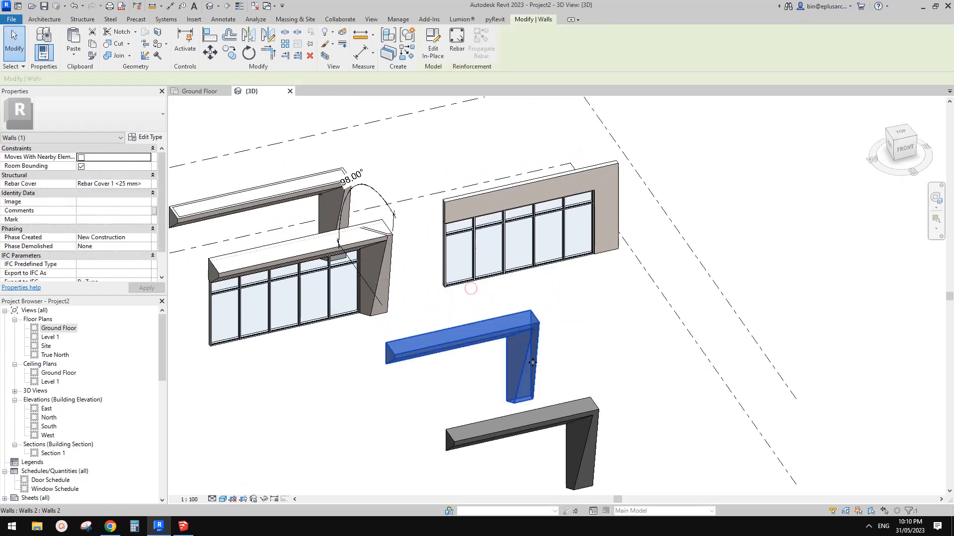
pyautogui.doubleClick(56, 328)
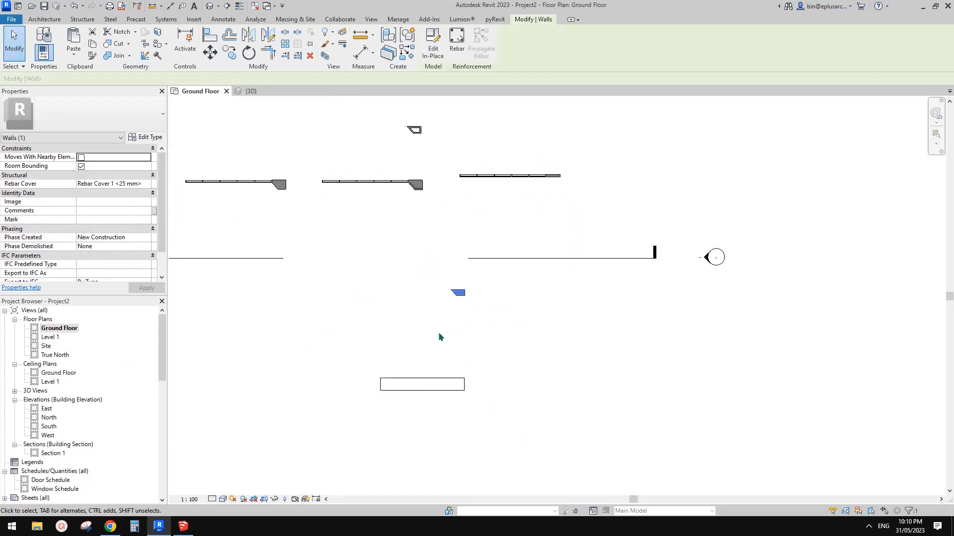
pyautogui.scroll(4, 440, 338)
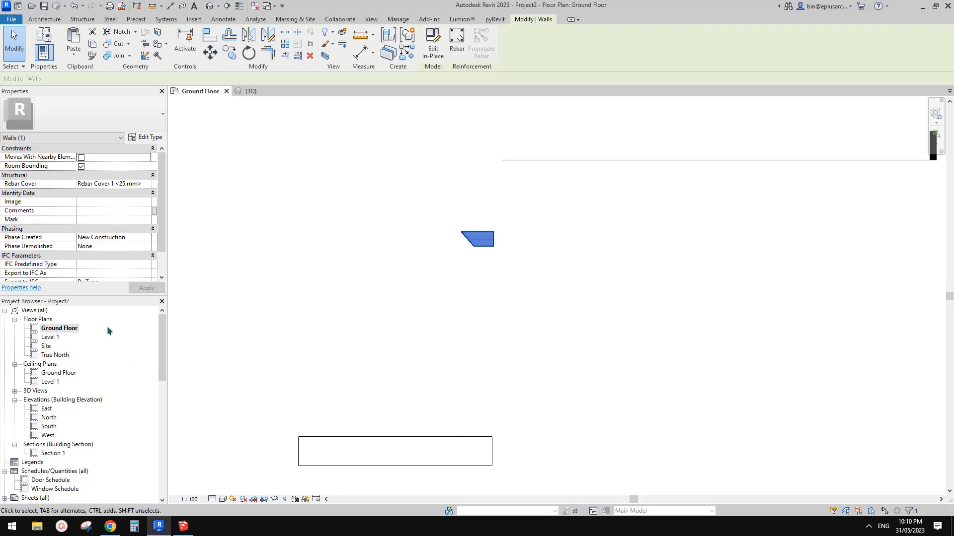
pyautogui.click(211, 8)
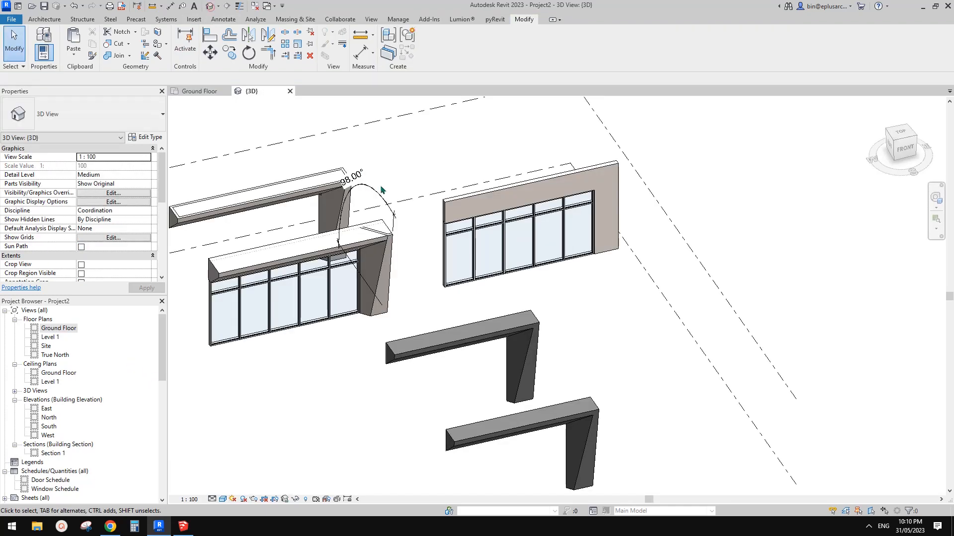
pyautogui.click(491, 288)
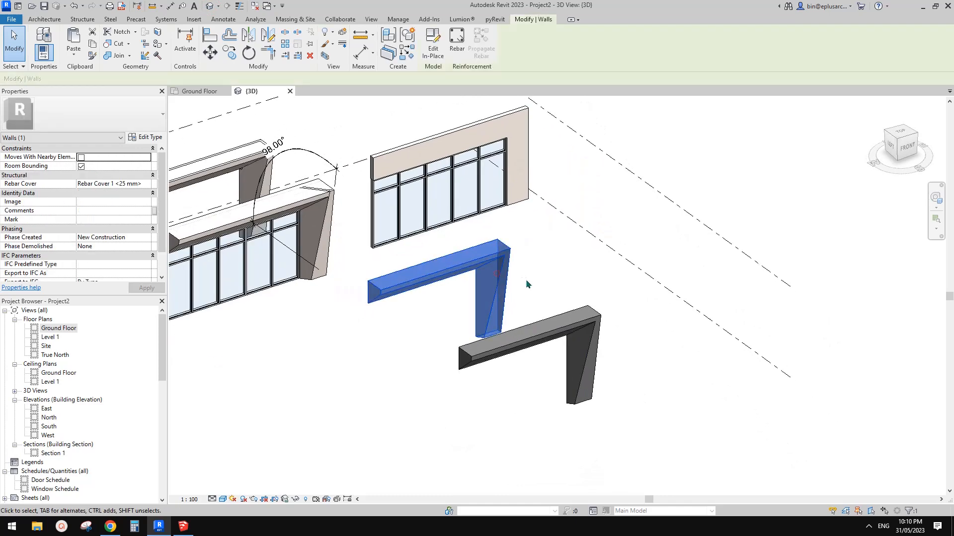
pyautogui.keyDown('shift'); pyautogui.moveTo(491, 288); pyautogui.dragTo(528, 293, button='middle'); pyautogui.keyUp('shift')
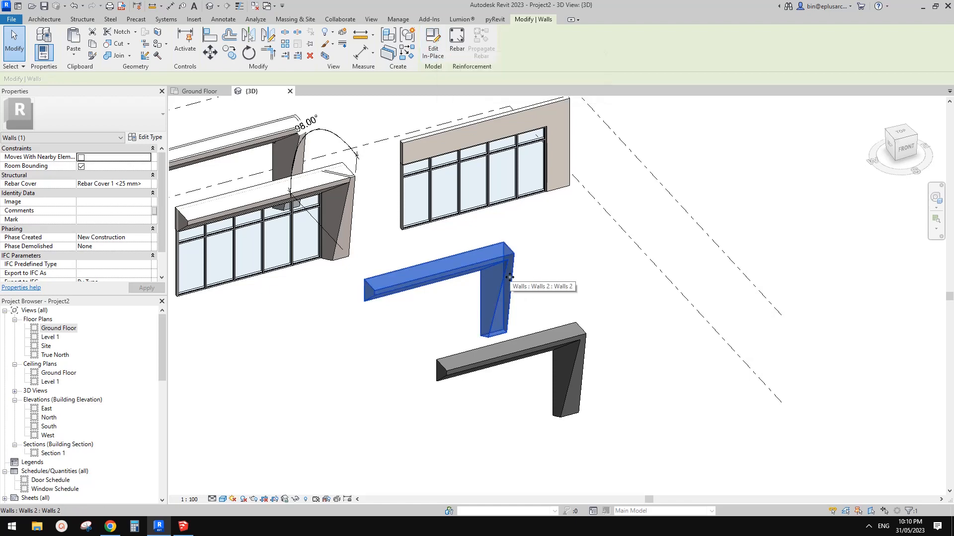
pyautogui.scroll(4, 501, 276)
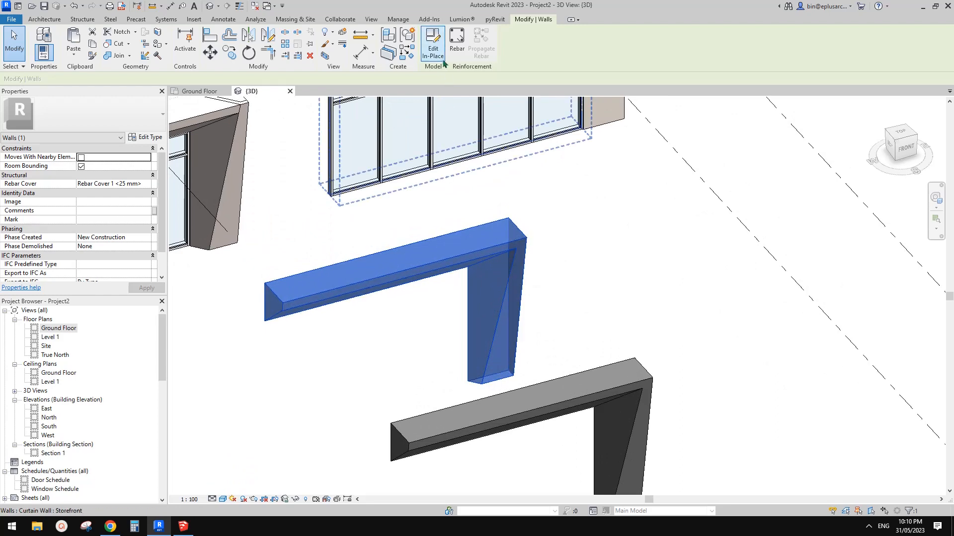
# Open the Walls 2 frame for in-place editing, examine the Untitled.skp import symbol inside it, and finish the model
pyautogui.click(433, 42)
pyautogui.scroll(-1, 419, 223)
pyautogui.moveTo(432, 257); pyautogui.dragTo(596, 335, button='middle')
pyautogui.click(545, 275)
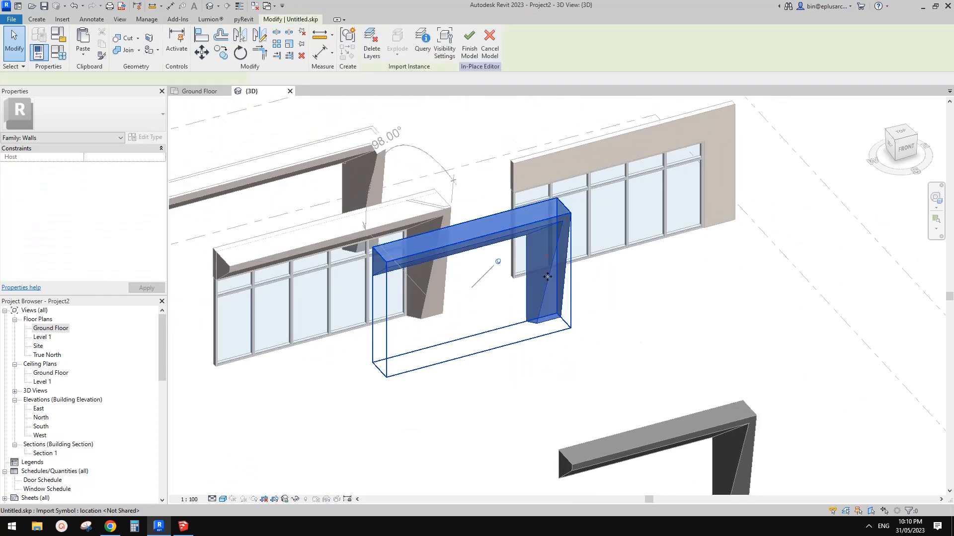
pyautogui.moveTo(546, 276); pyautogui.dragTo(579, 293, button='middle')
pyautogui.keyDown('shift'); pyautogui.moveTo(578, 292); pyautogui.dragTo(572, 313, button='middle'); pyautogui.keyUp('shift')
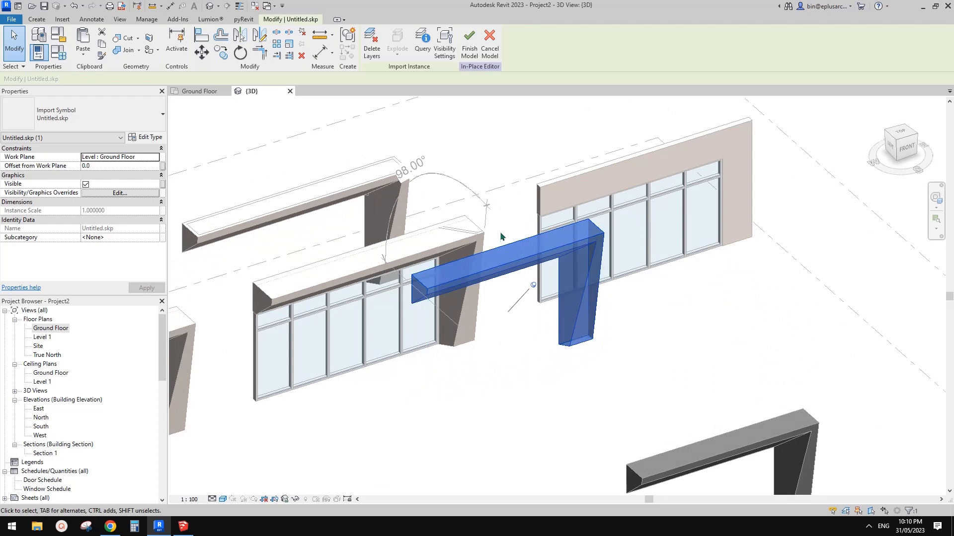
pyautogui.click(468, 52)
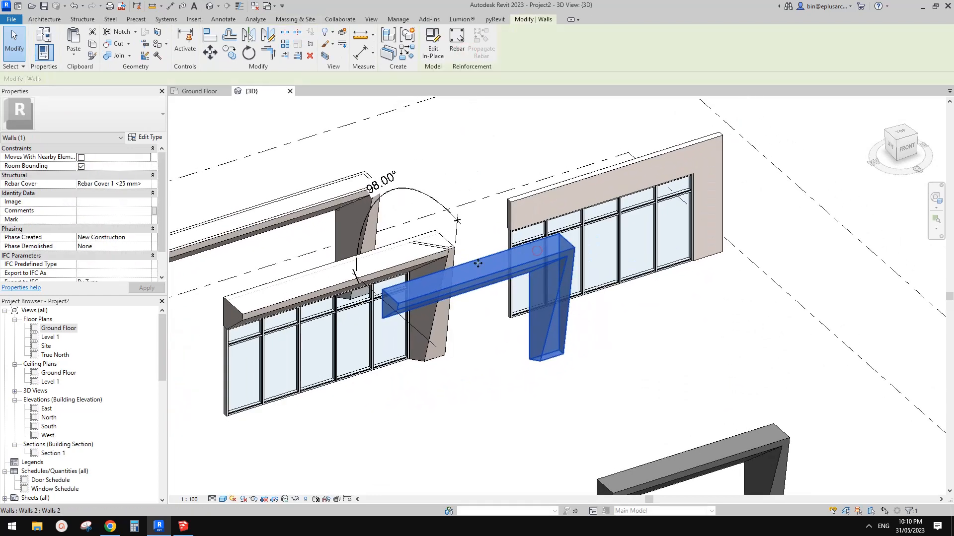
# Reopen the in-place wall, inspect the import symbol's type properties, and leave the in-place editor
pyautogui.click(433, 49)
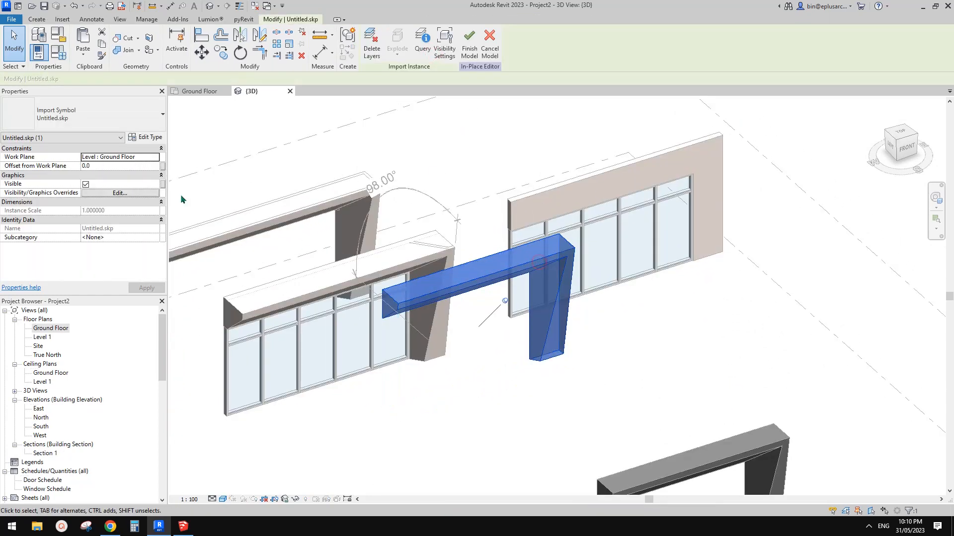
pyautogui.click(146, 137)
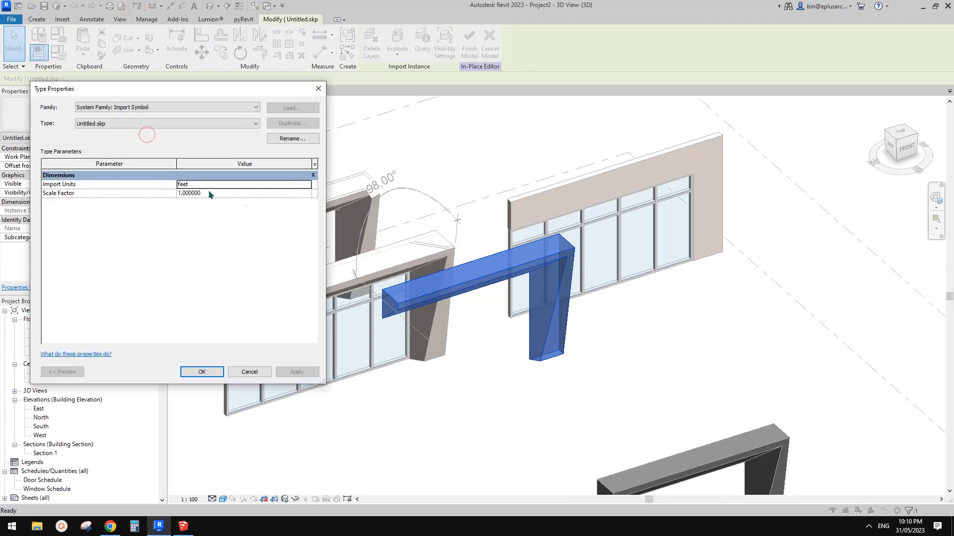
pyautogui.click(317, 89)
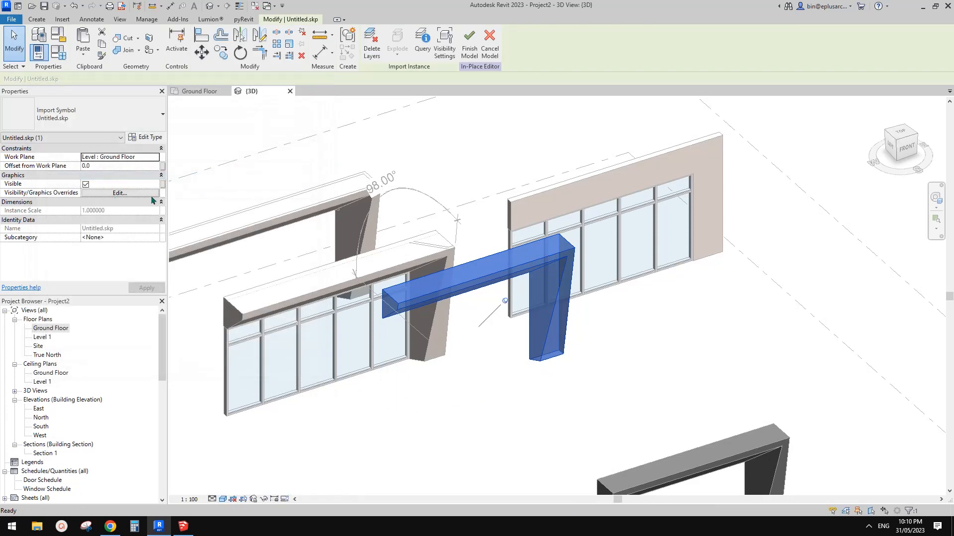
pyautogui.press('Escape')
pyautogui.click(370, 45)
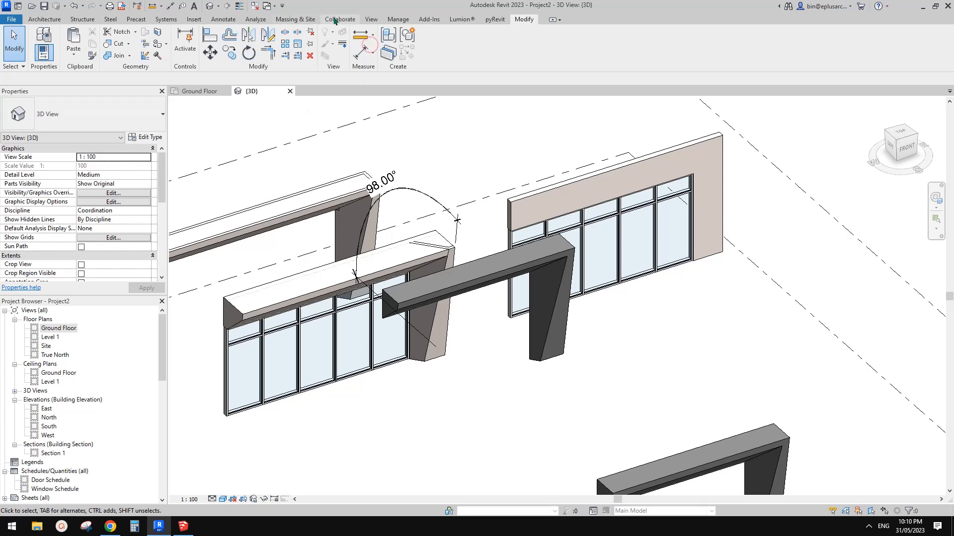
# Assign the Finish material to Layer0 of the imported Untitled.skp in Object Styles
pyautogui.click(399, 19)
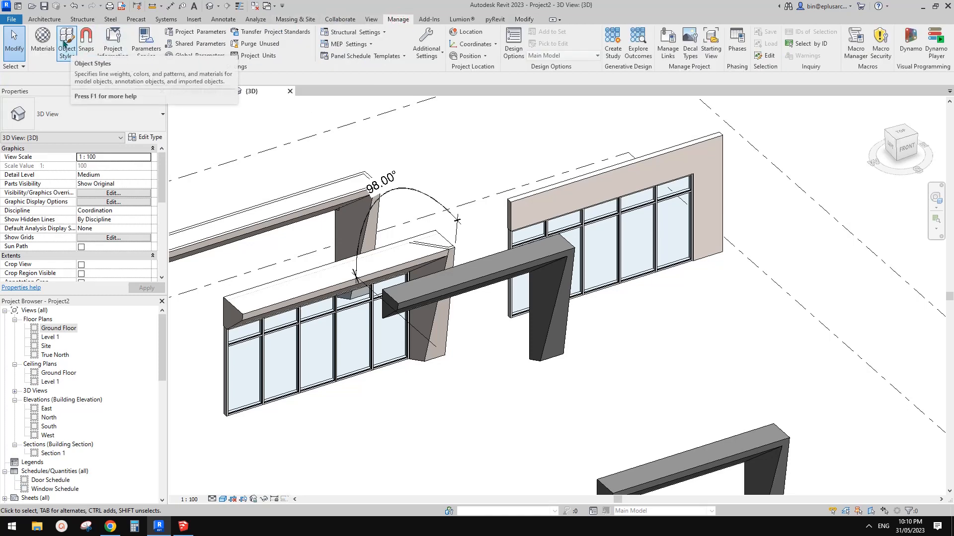
pyautogui.click(67, 45)
pyautogui.click(440, 97)
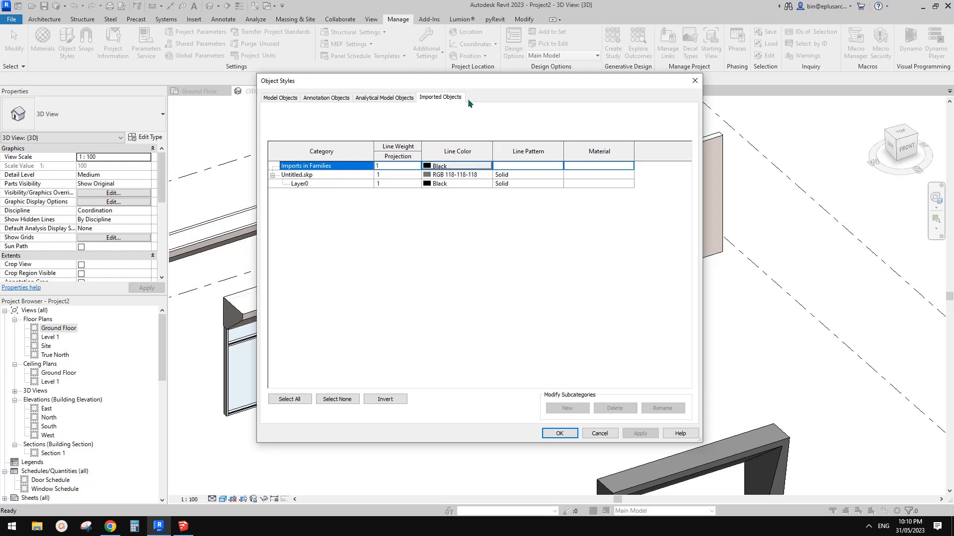
pyautogui.click(308, 176)
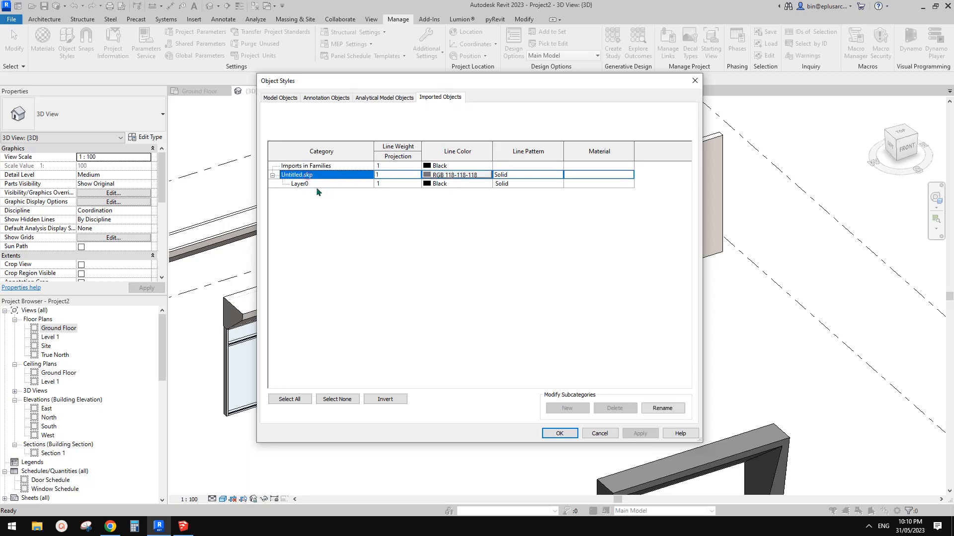
pyautogui.click(323, 184)
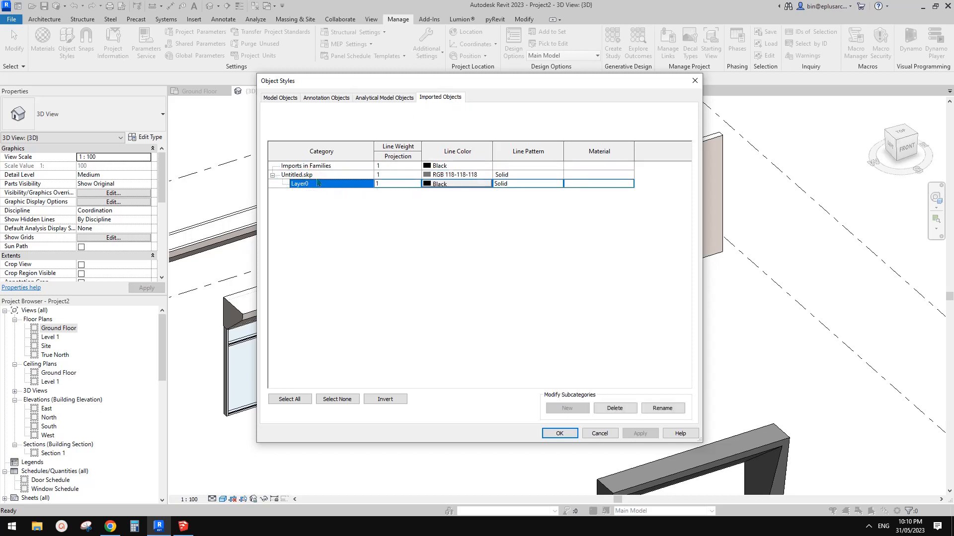
pyautogui.click(307, 175)
pyautogui.click(300, 185)
pyautogui.click(629, 184)
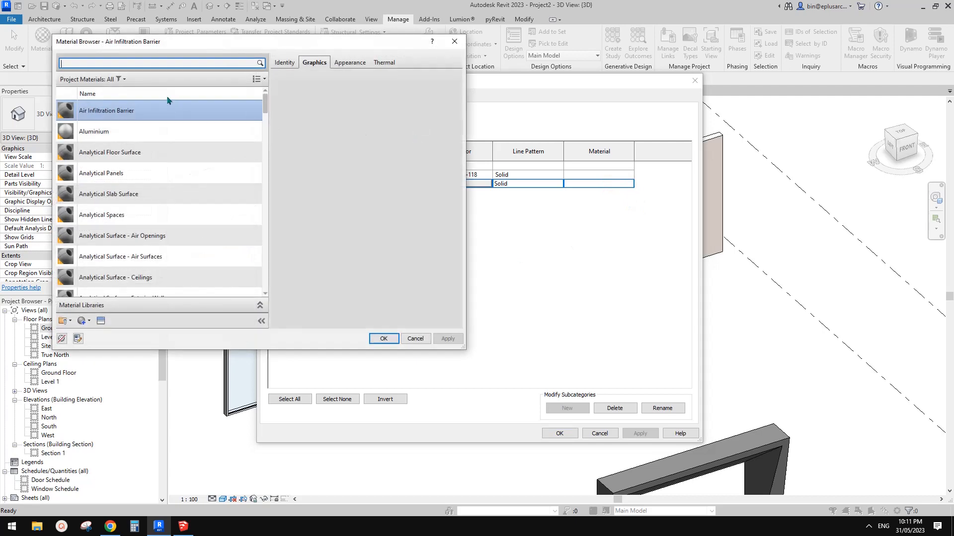
pyautogui.write('Finish')
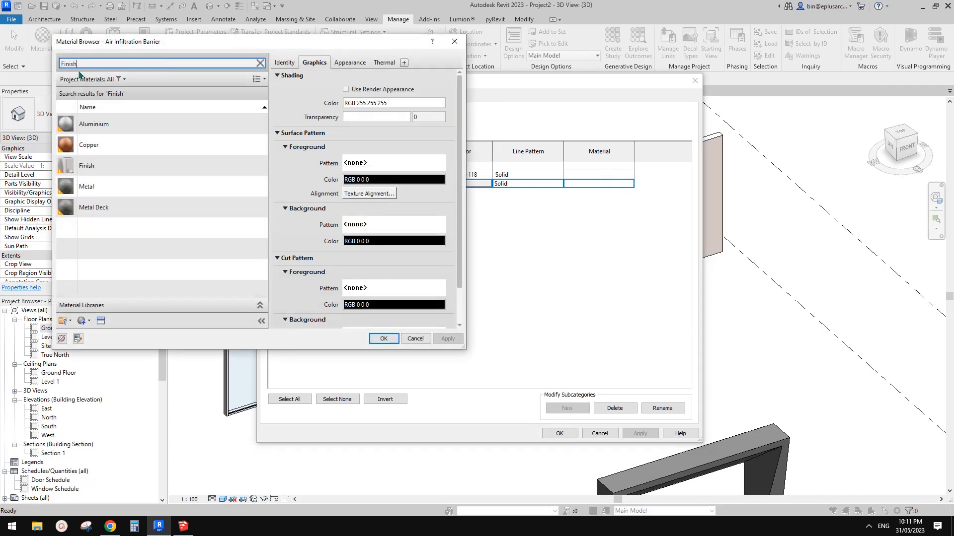
pyautogui.click(80, 165)
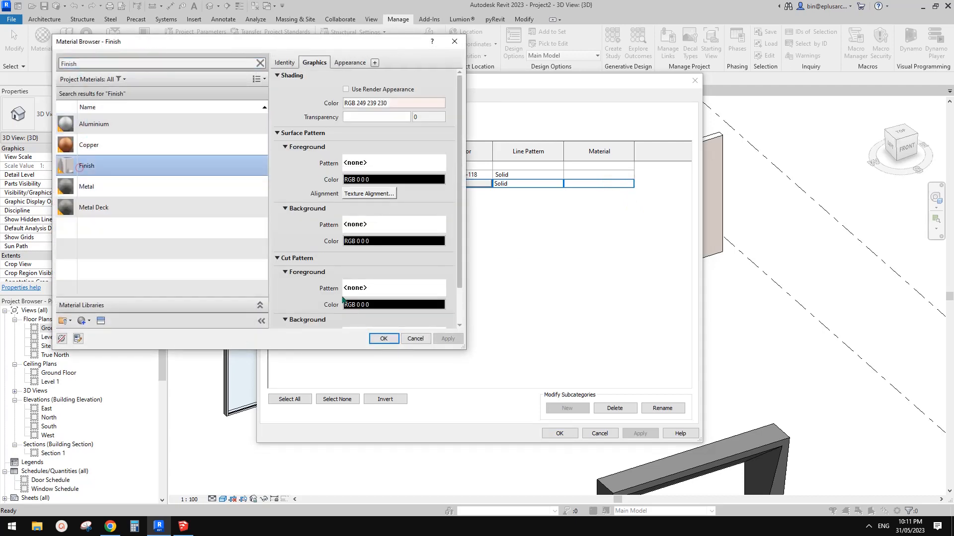
pyautogui.click(392, 343)
pyautogui.click(559, 433)
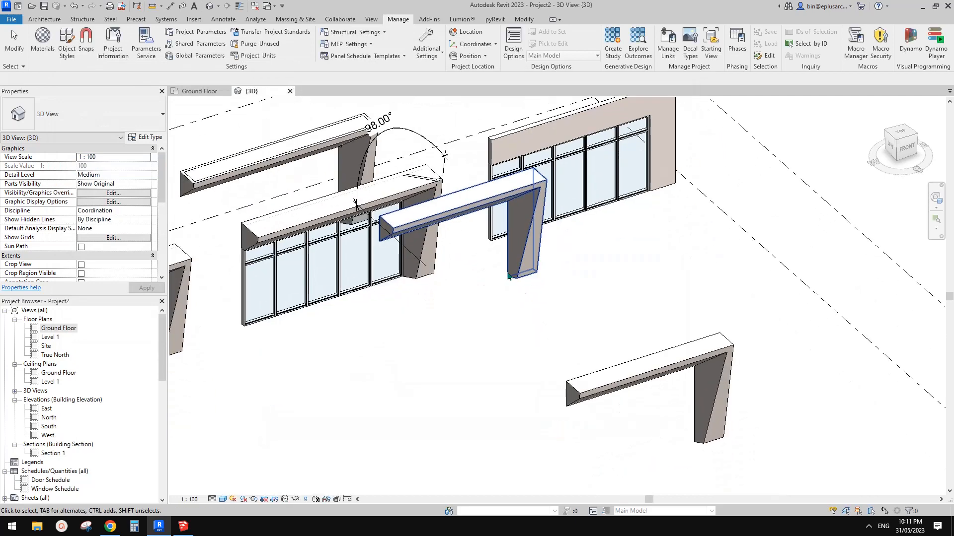
# Move the in-place wall frame out in front of the storefront wall and compare it with the linked frame in 3D
pyautogui.moveTo(481, 206); pyautogui.dragTo(558, 235)
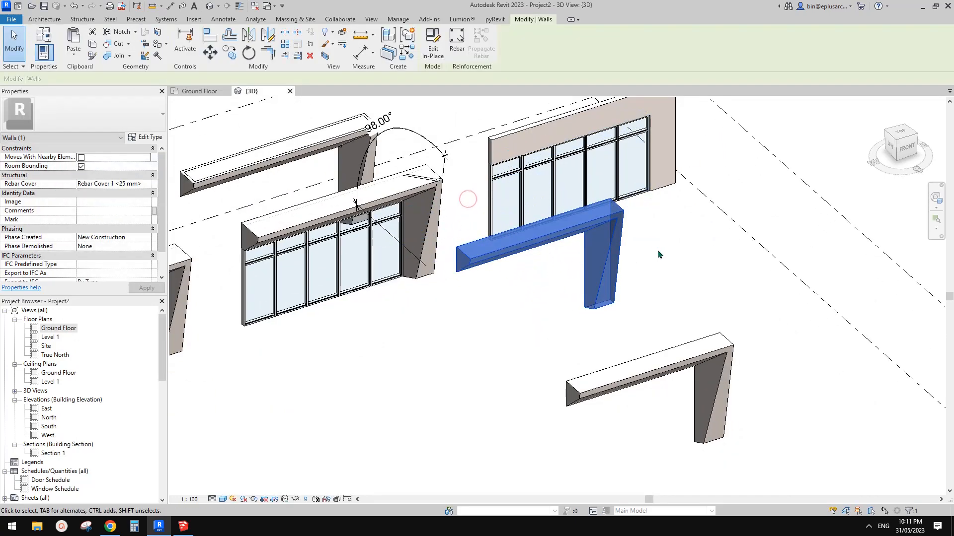
pyautogui.click(658, 249)
pyautogui.moveTo(618, 265); pyautogui.dragTo(576, 293, button='middle')
pyautogui.keyDown('shift'); pyautogui.moveTo(570, 245); pyautogui.dragTo(613, 271, button='middle'); pyautogui.keyUp('shift')
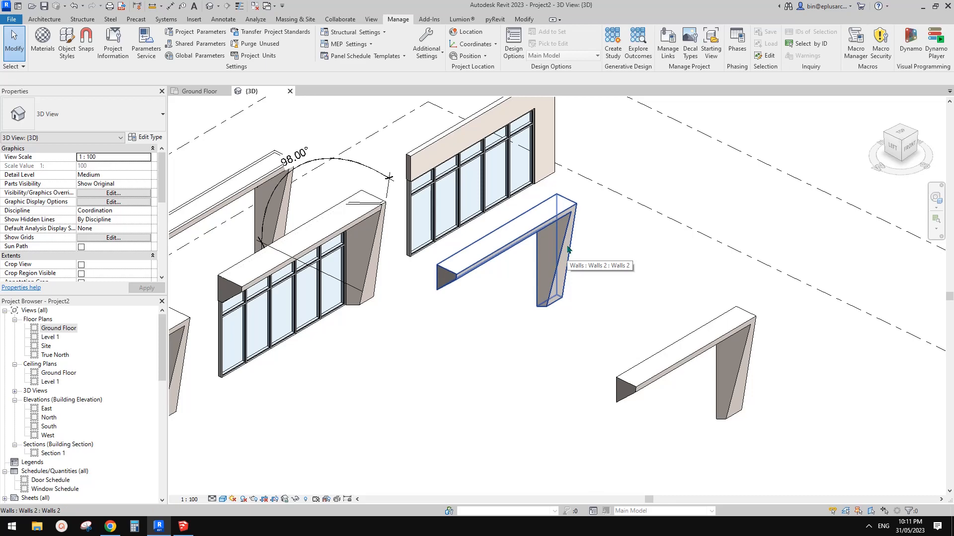
pyautogui.keyDown('shift'); pyautogui.moveTo(567, 247); pyautogui.dragTo(323, 243, button='middle'); pyautogui.keyUp('shift')
pyautogui.scroll(-1, 348, 258)
pyautogui.moveTo(367, 273); pyautogui.dragTo(476, 241, button='middle')
pyautogui.scroll(3, 462, 247)
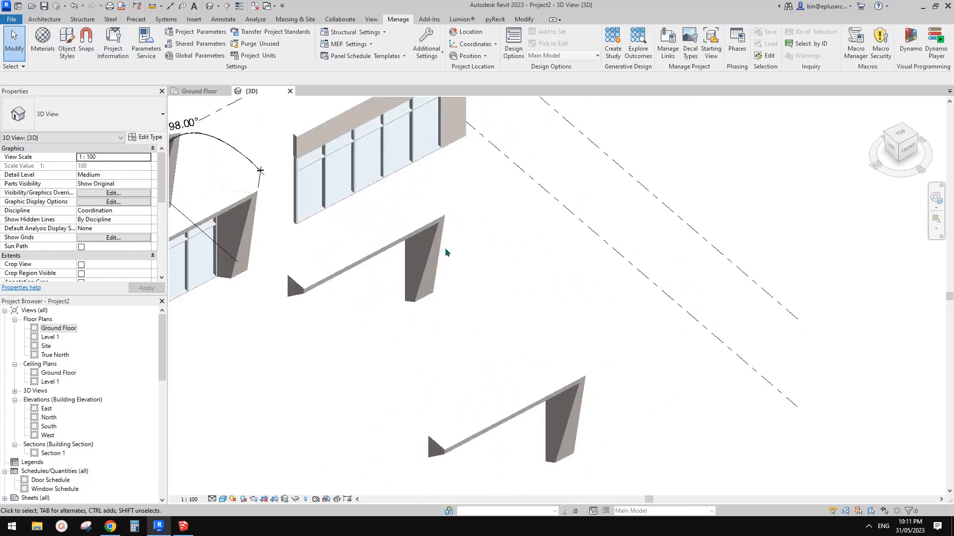
pyautogui.click(44, 20)
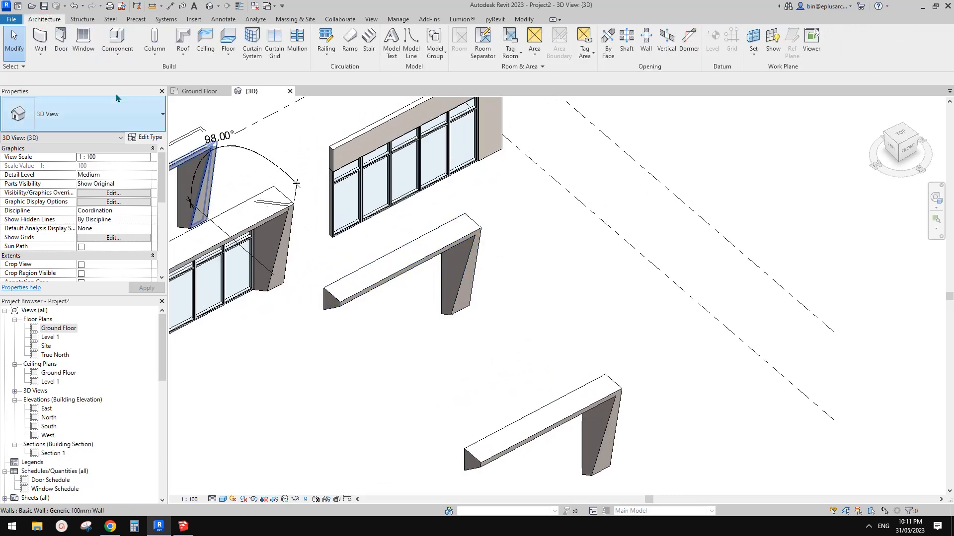
pyautogui.click(40, 52)
pyautogui.click(65, 111)
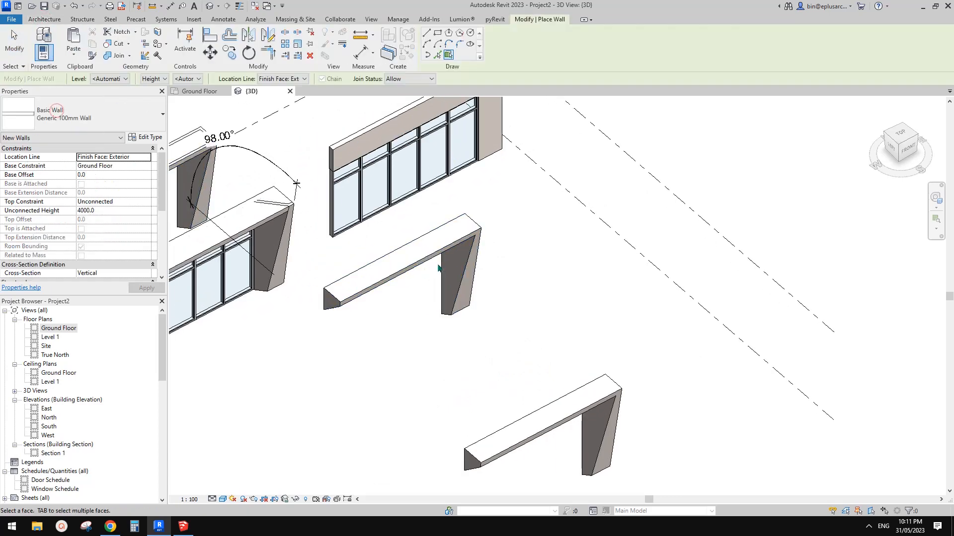
pyautogui.scroll(2, 471, 258)
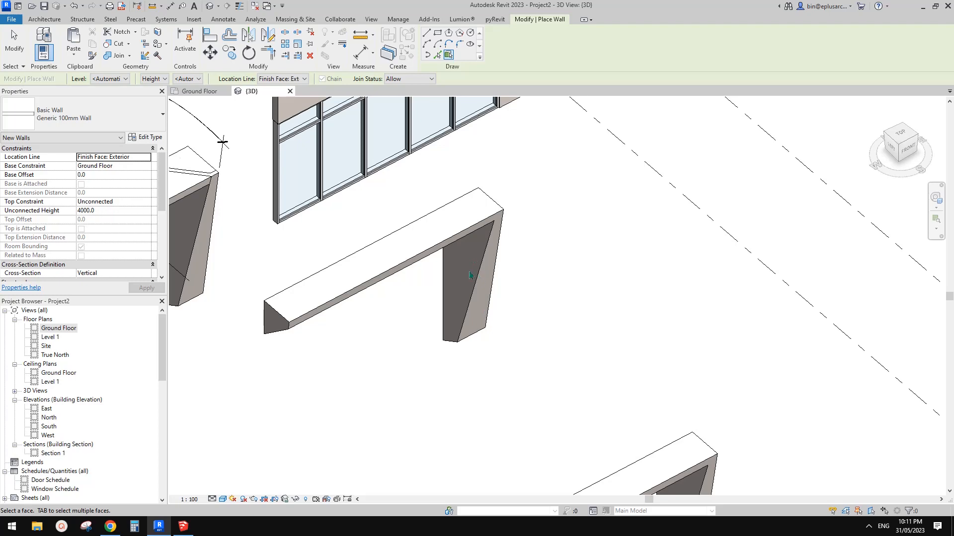
pyautogui.scroll(-4, 469, 274)
pyautogui.press('Escape')
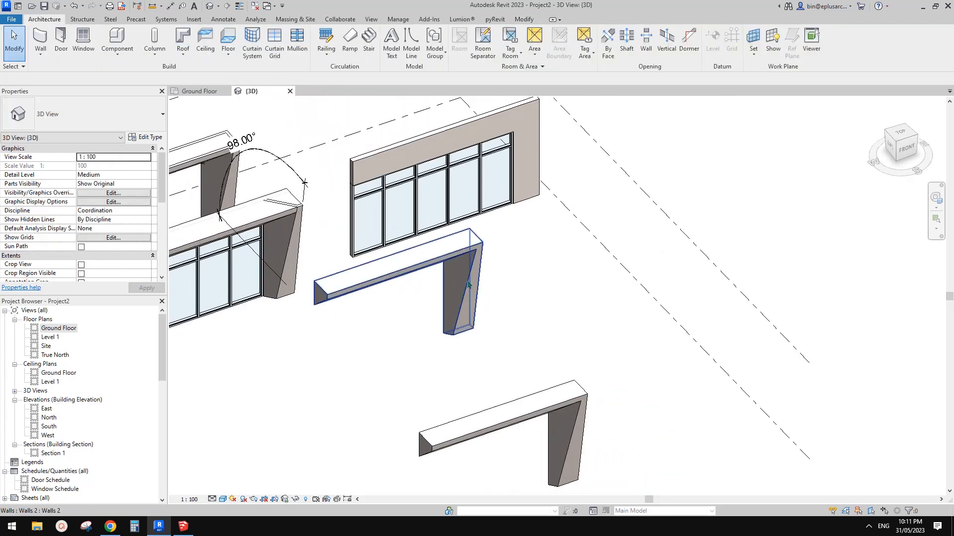
# Start a new in-place model in the Mass category and accept its default name
pyautogui.moveTo(467, 282); pyautogui.dragTo(463, 280, button='middle')
pyautogui.click(117, 55)
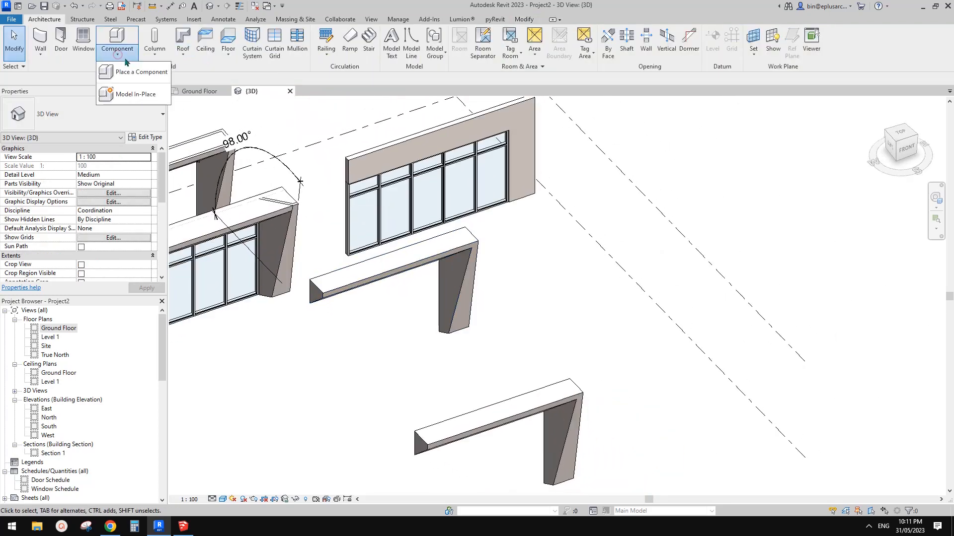
pyautogui.click(146, 96)
pyautogui.click(351, 226)
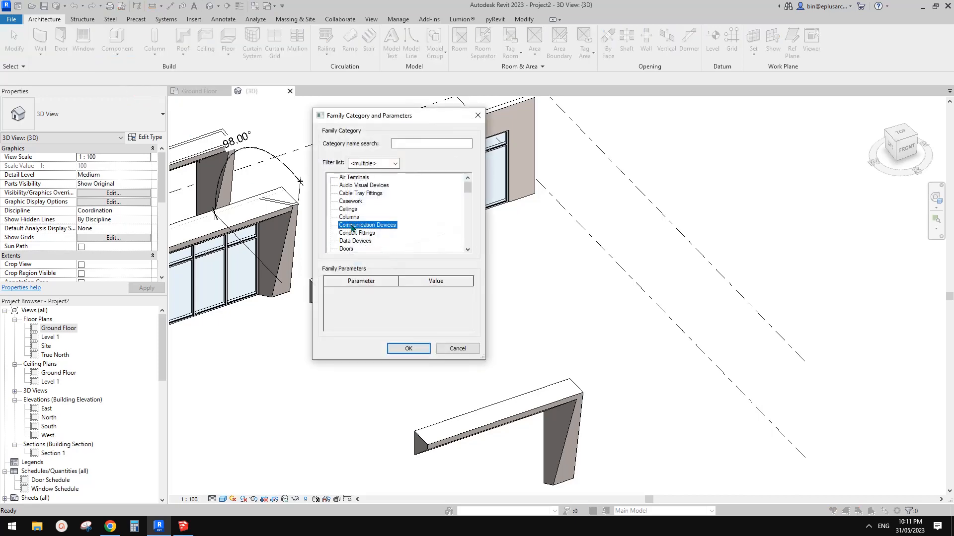
pyautogui.scroll(-5, 370, 234)
pyautogui.click(379, 242)
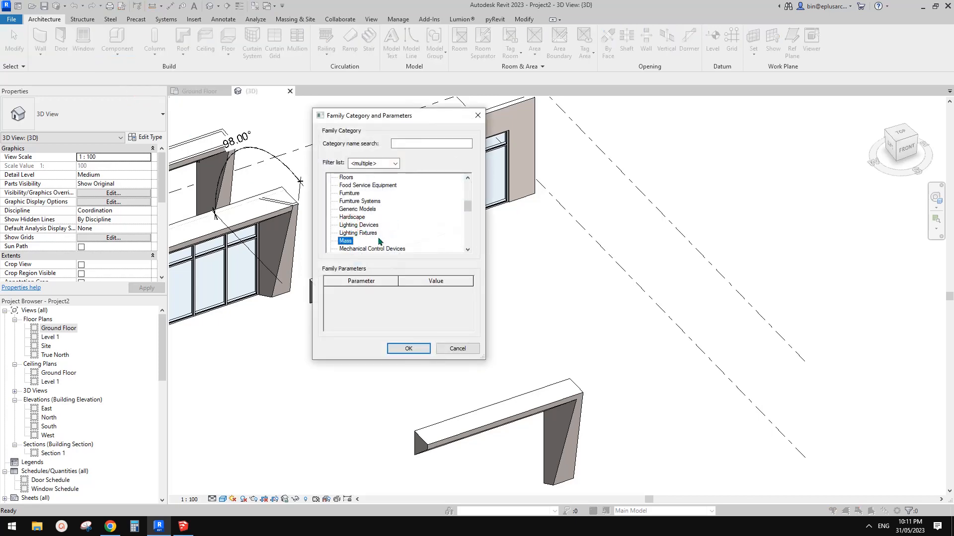
pyautogui.click(415, 352)
pyautogui.click(594, 258)
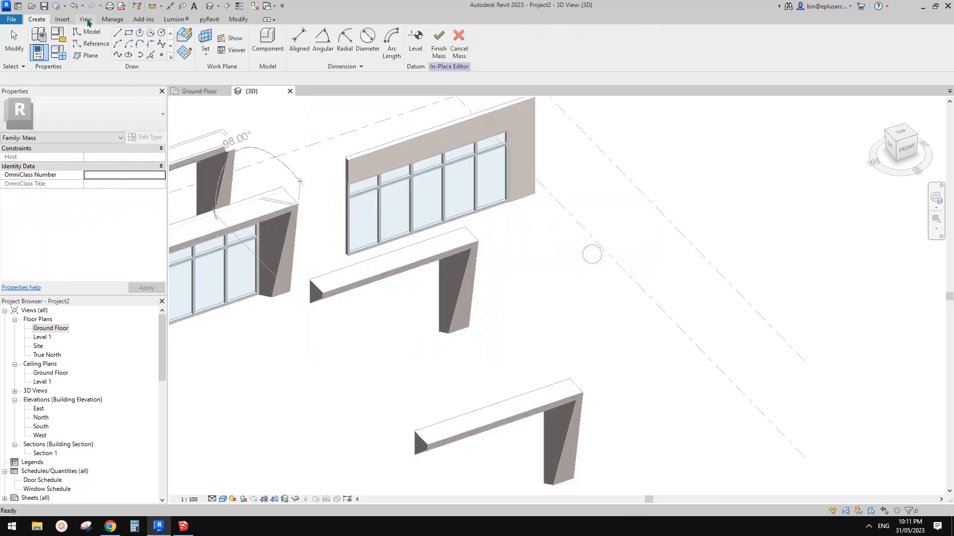
# Link the SketchUp file Untitled.skp into the in-place mass
pyautogui.click(62, 20)
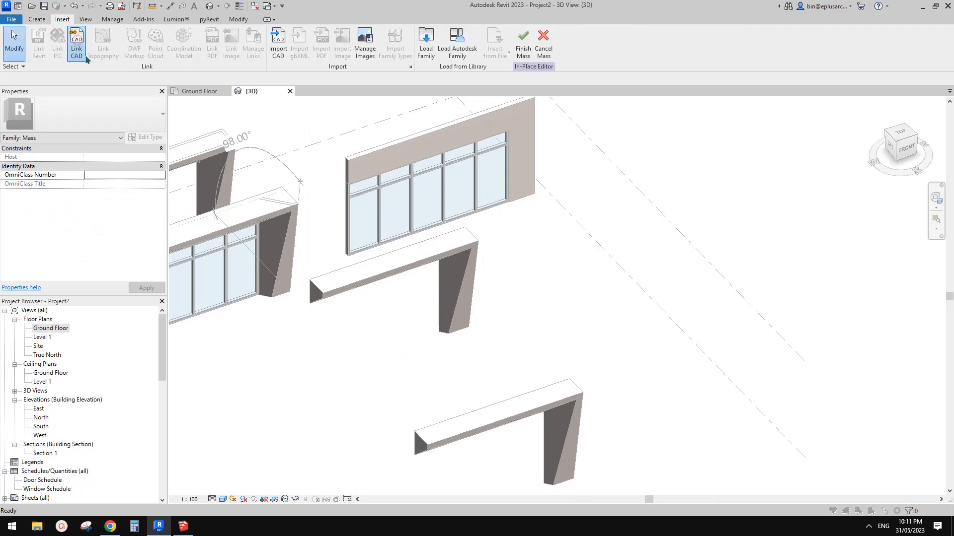
pyautogui.click(83, 55)
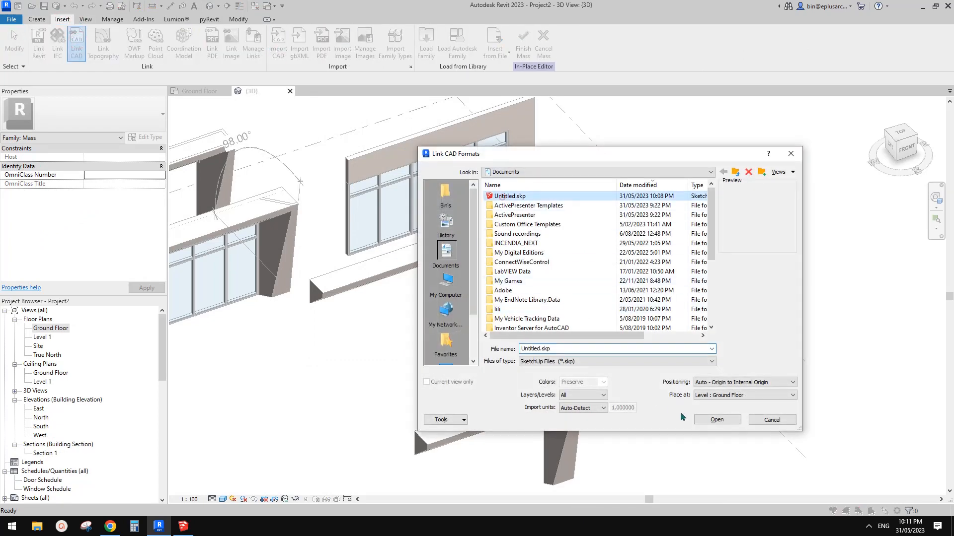
pyautogui.click(716, 420)
pyautogui.click(501, 279)
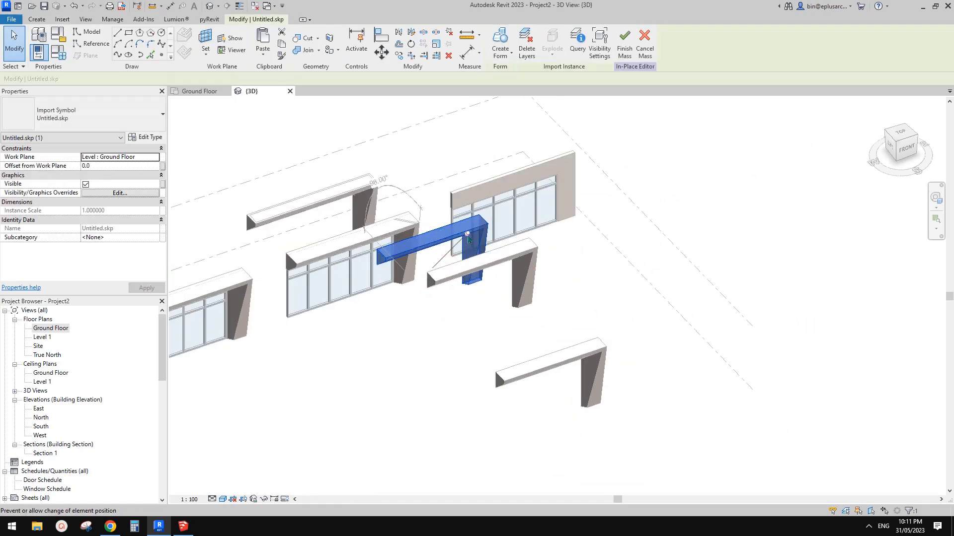
# Move the linked frame into the open space in front of the storefront frames and finish the mass
pyautogui.moveTo(457, 247); pyautogui.dragTo(413, 337)
pyautogui.scroll(2, 413, 338)
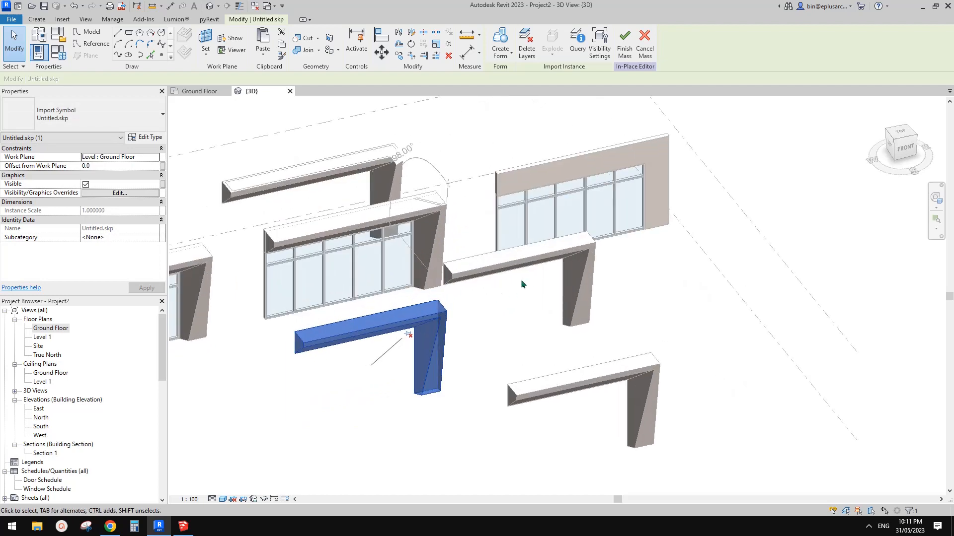
pyautogui.keyDown('shift'); pyautogui.moveTo(557, 263); pyautogui.dragTo(571, 319, button='middle'); pyautogui.keyUp('shift')
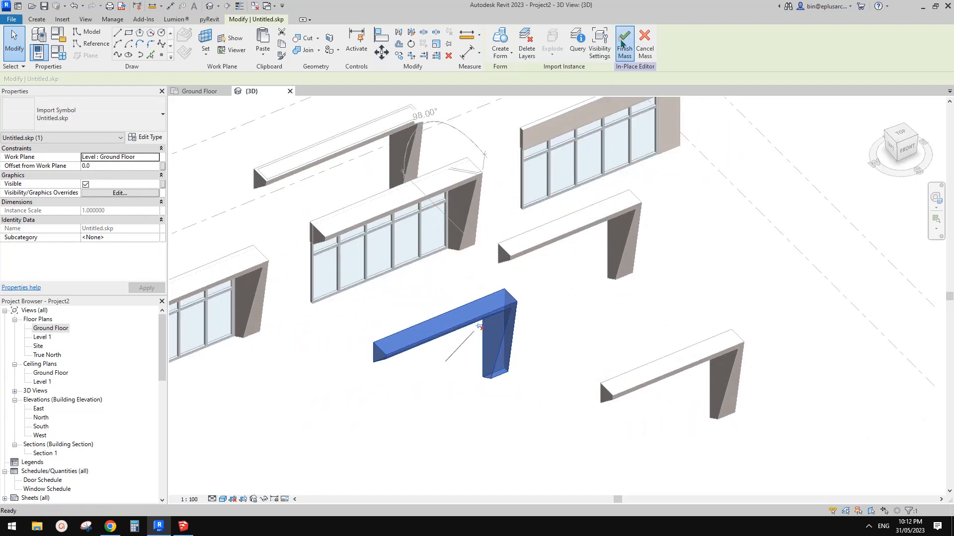
pyautogui.click(625, 45)
pyautogui.click(561, 340)
pyautogui.scroll(3, 560, 340)
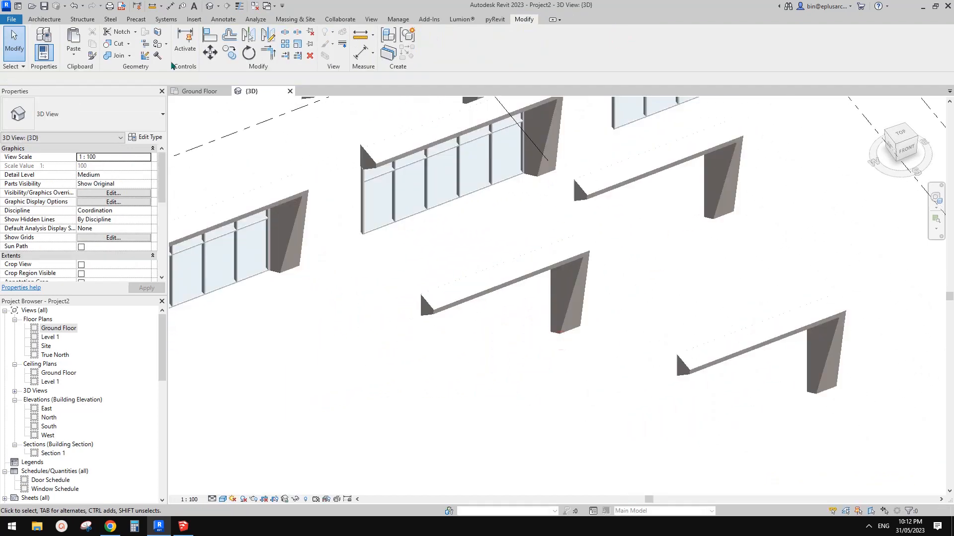
# Place a Generic 100mm wall by face on the slanted front face of the new mass frame and end the command
pyautogui.click(48, 20)
pyautogui.click(105, 50)
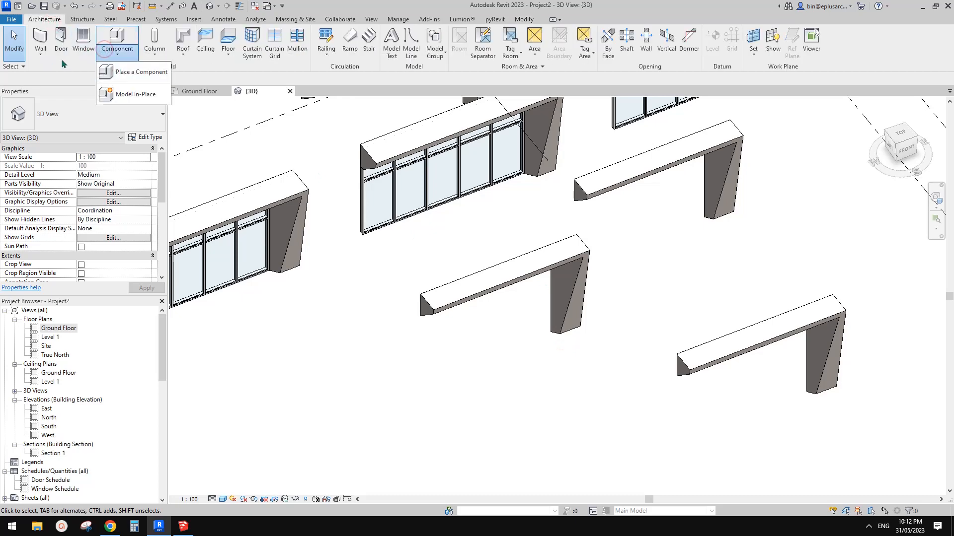
pyautogui.click(41, 54)
pyautogui.click(55, 72)
pyautogui.scroll(3, 590, 263)
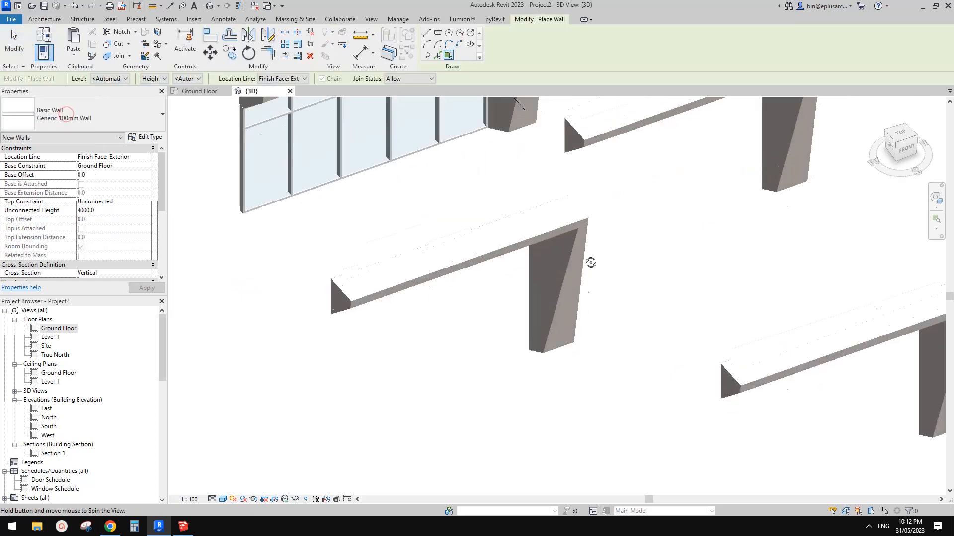
pyautogui.scroll(2, 592, 272)
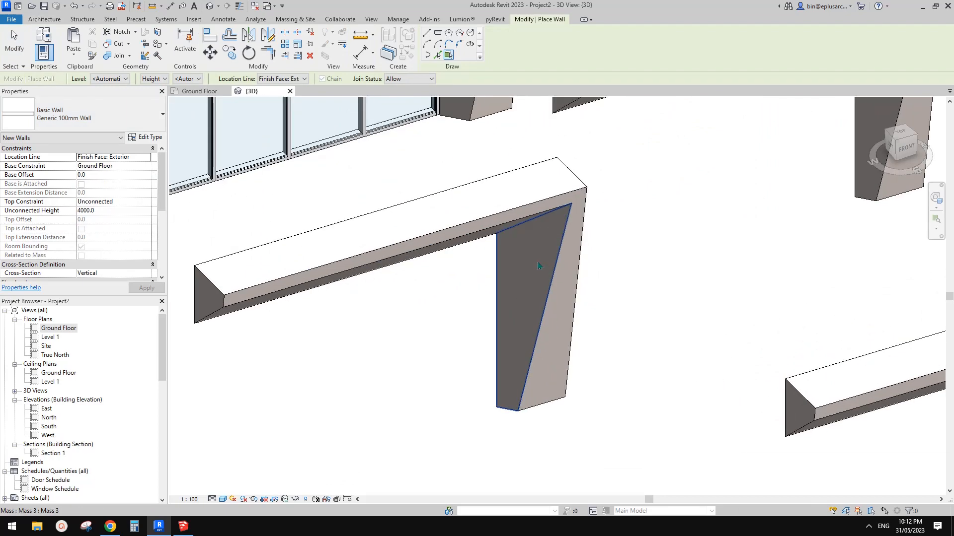
pyautogui.keyDown('shift'); pyautogui.moveTo(558, 327); pyautogui.dragTo(550, 330, button='middle'); pyautogui.keyUp('shift')
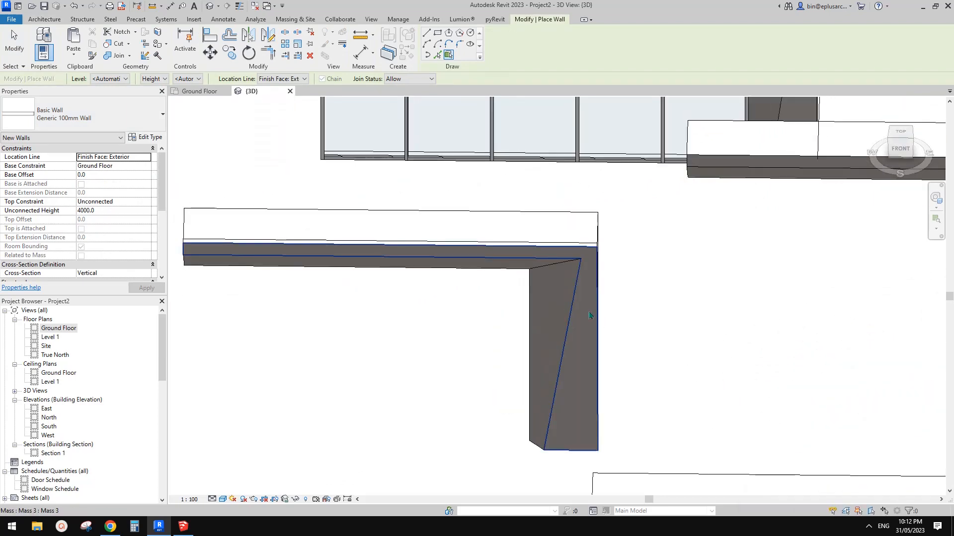
pyautogui.keyDown('shift'); pyautogui.moveTo(550, 240); pyautogui.dragTo(343, 330, button='middle'); pyautogui.keyUp('shift')
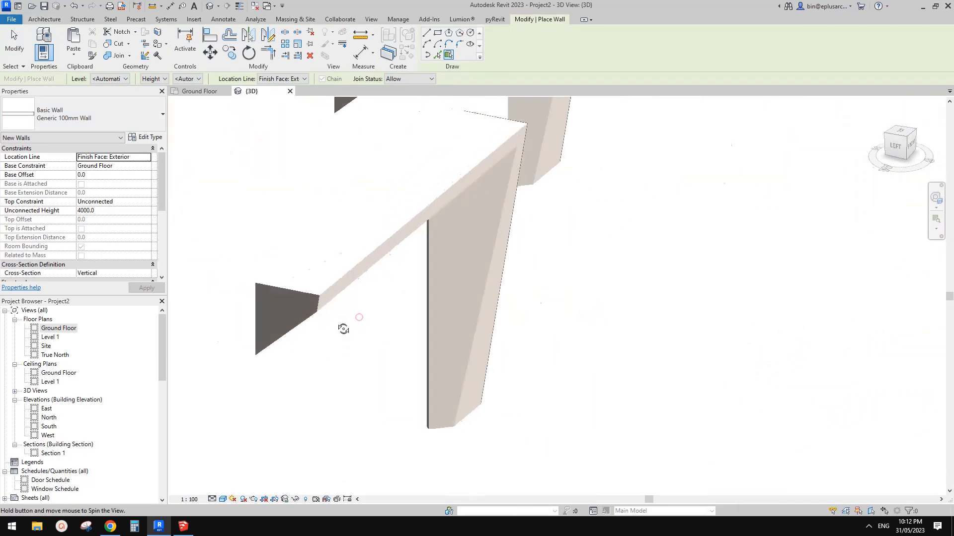
pyautogui.keyDown('shift'); pyautogui.moveTo(535, 313); pyautogui.dragTo(673, 304, button='middle'); pyautogui.keyUp('shift')
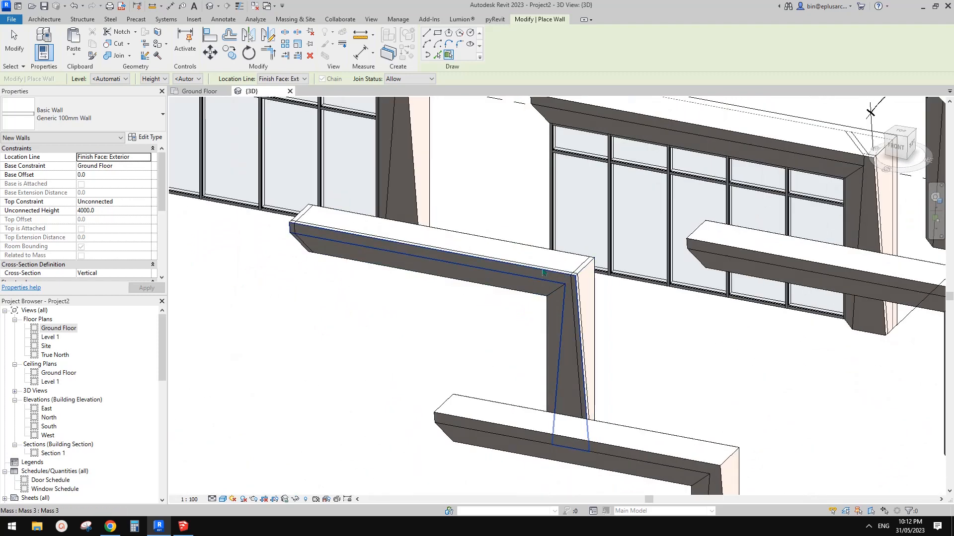
pyautogui.press('Escape')
pyautogui.press('Escape')
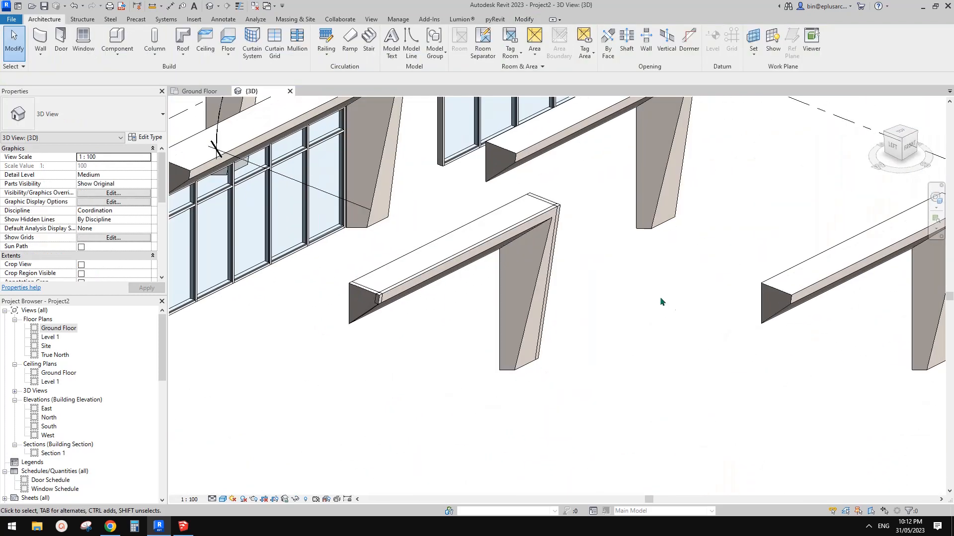
pyautogui.keyDown('shift'); pyautogui.moveTo(661, 301); pyautogui.dragTo(361, 366, button='middle'); pyautogui.keyUp('shift')
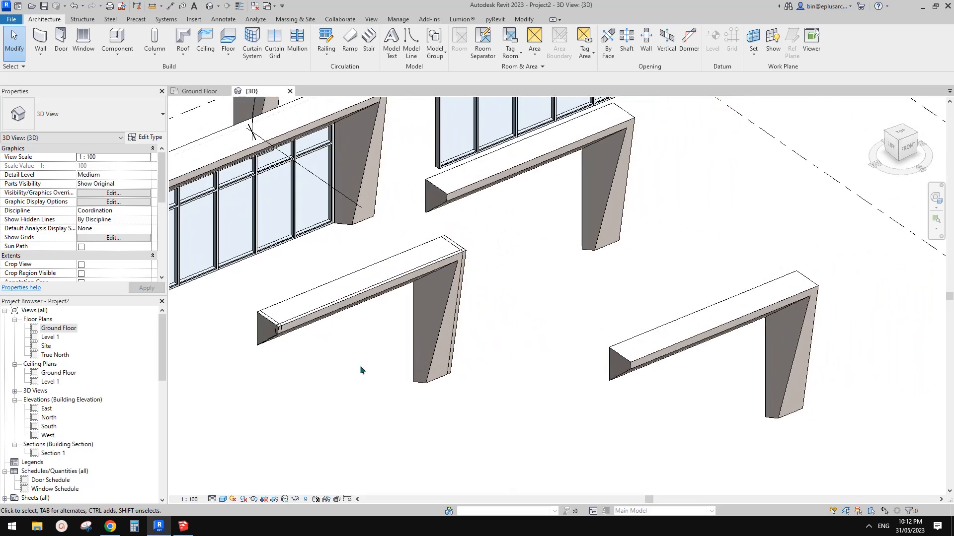
# Switch to SketchUp and widen the frame's leg by pulling its outer side face out about 582 mm
pyautogui.click(183, 526)
pyautogui.moveTo(548, 234); pyautogui.dragTo(494, 268, button='middle')
pyautogui.click(490, 266)
pyautogui.moveTo(550, 316); pyautogui.dragTo(498, 344, button='middle')
pyautogui.press('p')
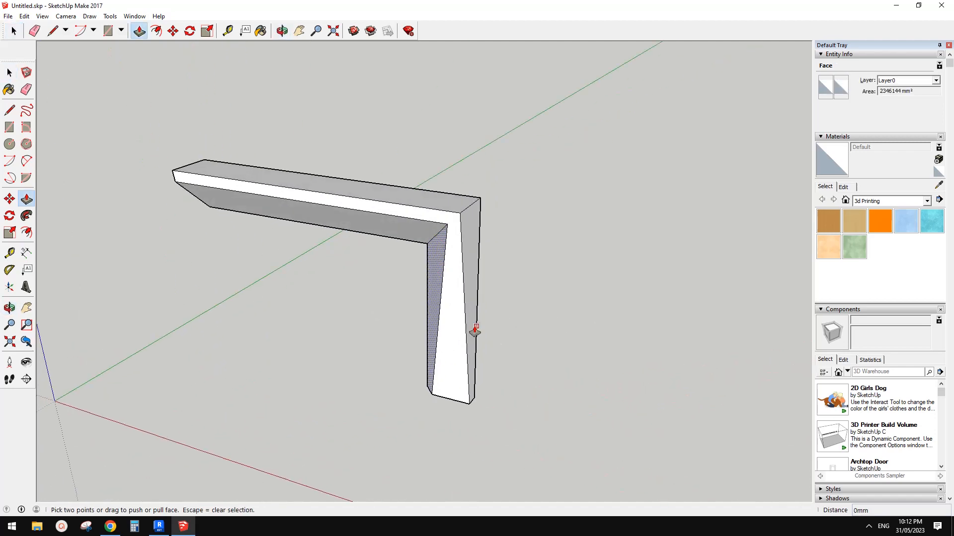
pyautogui.click(472, 239)
pyautogui.press('Escape')
pyautogui.click(474, 240)
pyautogui.click(502, 261)
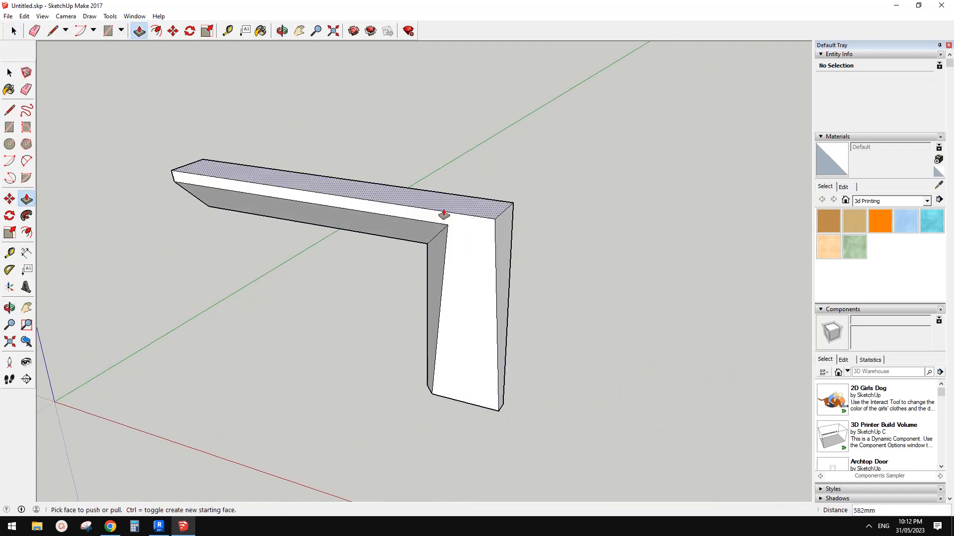
# Push/pull the beam's top and further frame faces into a thicker, stepped profile, and save the SketchUp model
pyautogui.moveTo(443, 211); pyautogui.dragTo(444, 162)
pyautogui.middleClick(494, 234)
pyautogui.moveTo(482, 314); pyautogui.dragTo(477, 334)
pyautogui.moveTo(476, 333); pyautogui.dragTo(302, 297, button='middle')
pyautogui.moveTo(434, 270); pyautogui.dragTo(311, 264, button='middle')
pyautogui.moveTo(409, 211); pyautogui.dragTo(444, 218)
pyautogui.moveTo(389, 303); pyautogui.dragTo(724, 283, button='middle')
pyautogui.click(8, 16)
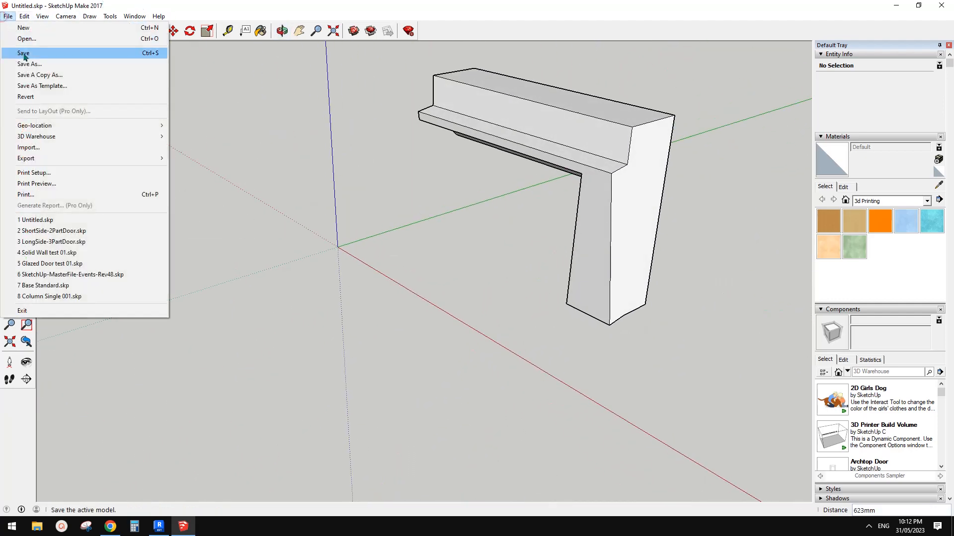
pyautogui.click(24, 53)
# Switch to Revit and select the in-place mass behind the wall placed by face
pyautogui.click(159, 527)
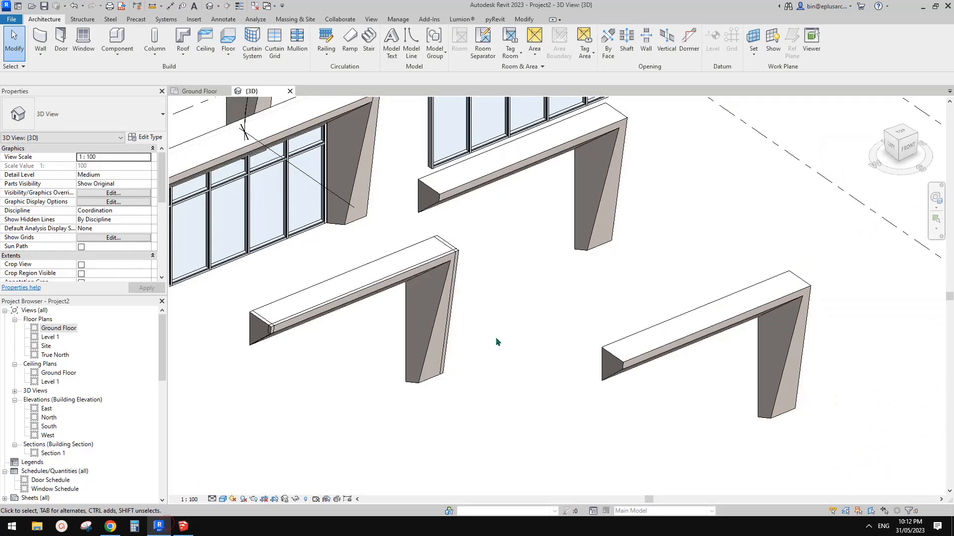
pyautogui.click(465, 306)
pyautogui.moveTo(501, 275); pyautogui.dragTo(428, 279, button='middle')
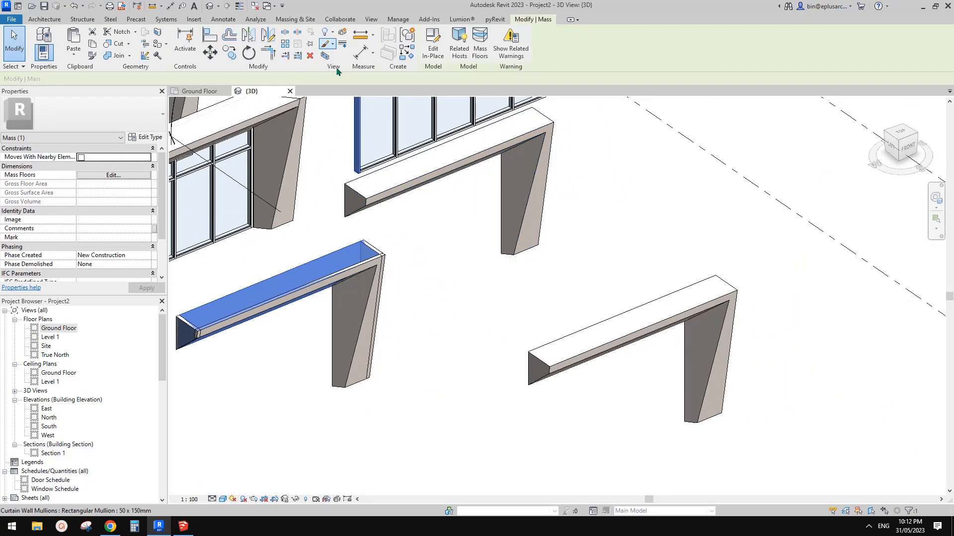
# Reload the Untitled.skp CAD link through Manage Links and accept the change
pyautogui.click(194, 19)
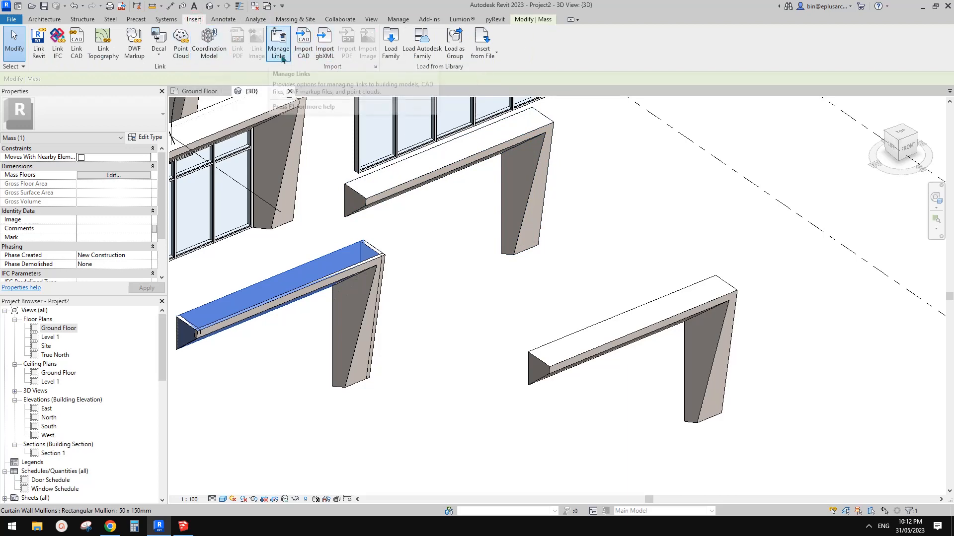
pyautogui.click(277, 44)
pyautogui.click(515, 125)
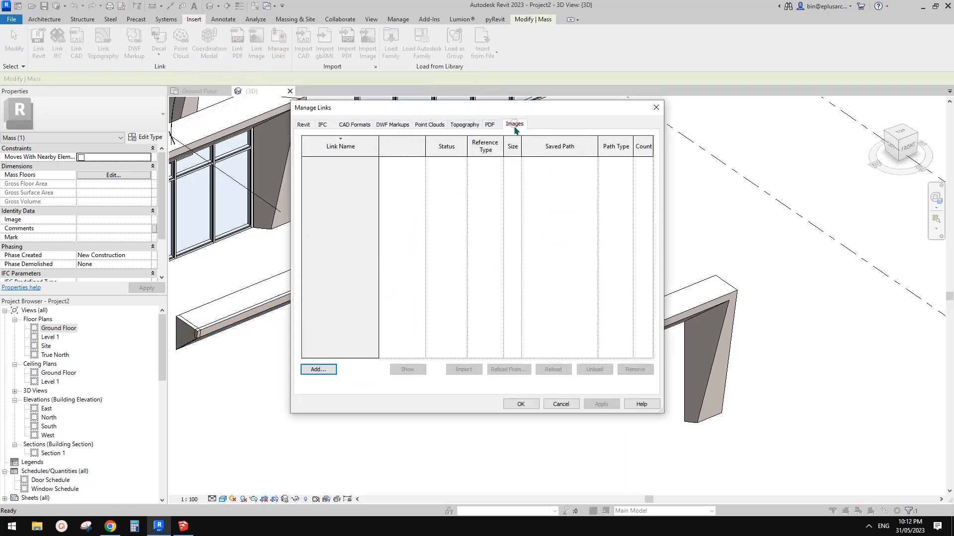
pyautogui.click(489, 124)
pyautogui.click(464, 124)
pyautogui.click(429, 124)
pyautogui.click(392, 125)
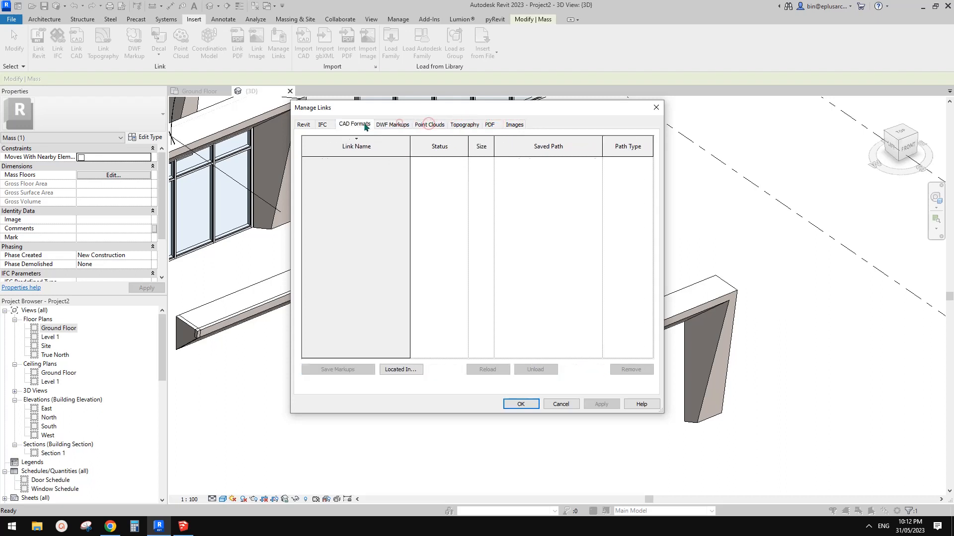
pyautogui.click(355, 124)
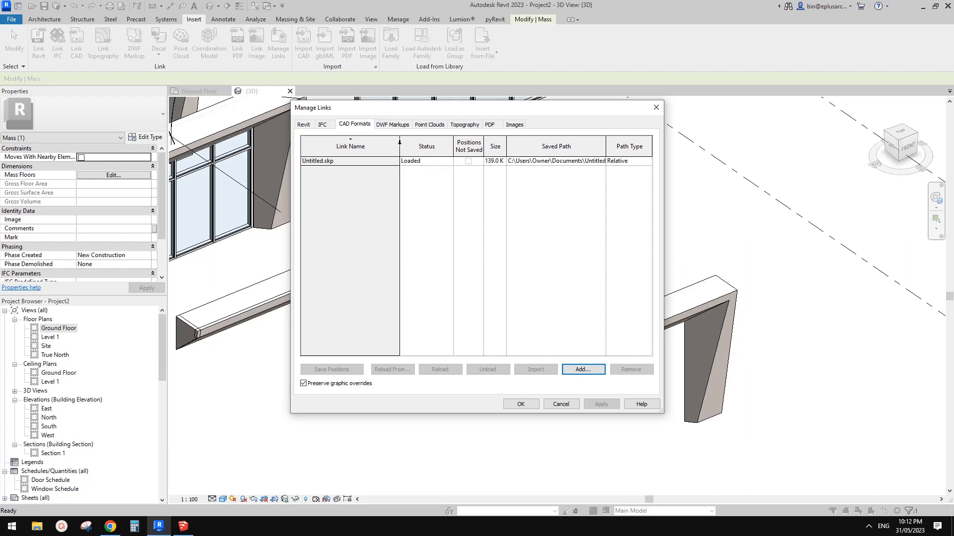
pyautogui.click(333, 160)
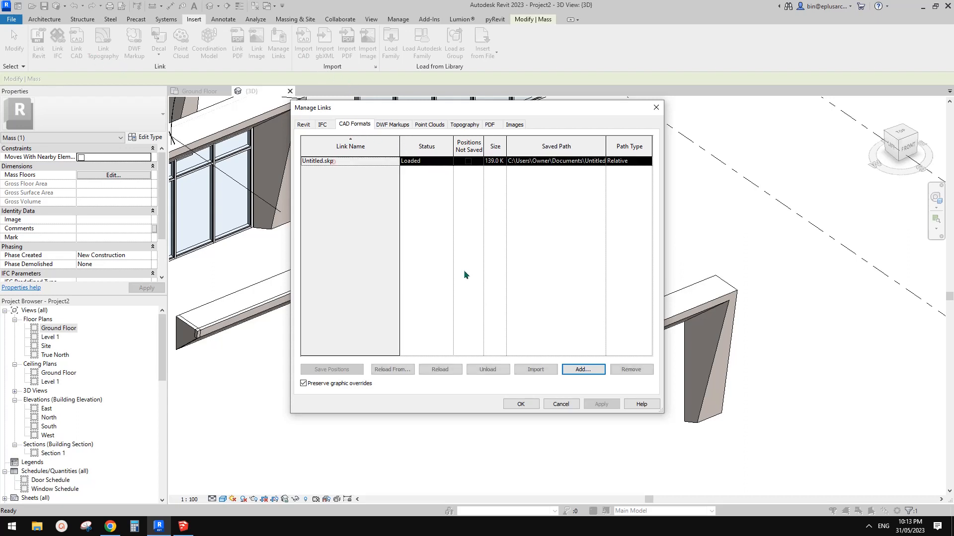
pyautogui.click(440, 370)
pyautogui.click(520, 404)
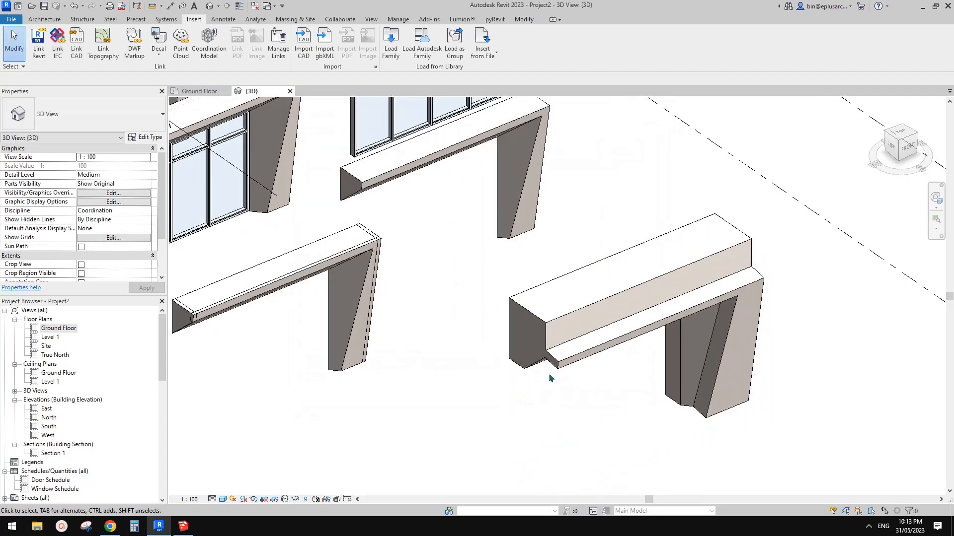
# Open the in-place mass behind the walls placed by face for editing and finish it so it takes on the reloaded link geometry
pyautogui.scroll(-1, 549, 379)
pyautogui.moveTo(549, 378); pyautogui.dragTo(540, 311, button='middle')
pyautogui.keyDown('shift'); pyautogui.moveTo(691, 332); pyautogui.dragTo(671, 318, button='middle'); pyautogui.keyUp('shift')
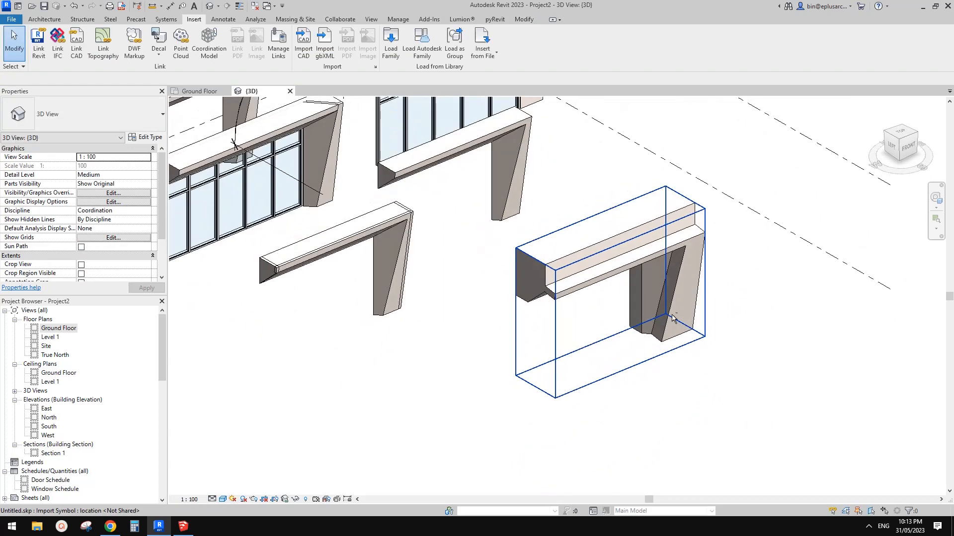
pyautogui.moveTo(458, 247); pyautogui.dragTo(532, 292, button='middle')
pyautogui.scroll(1, 488, 271)
pyautogui.click(441, 264)
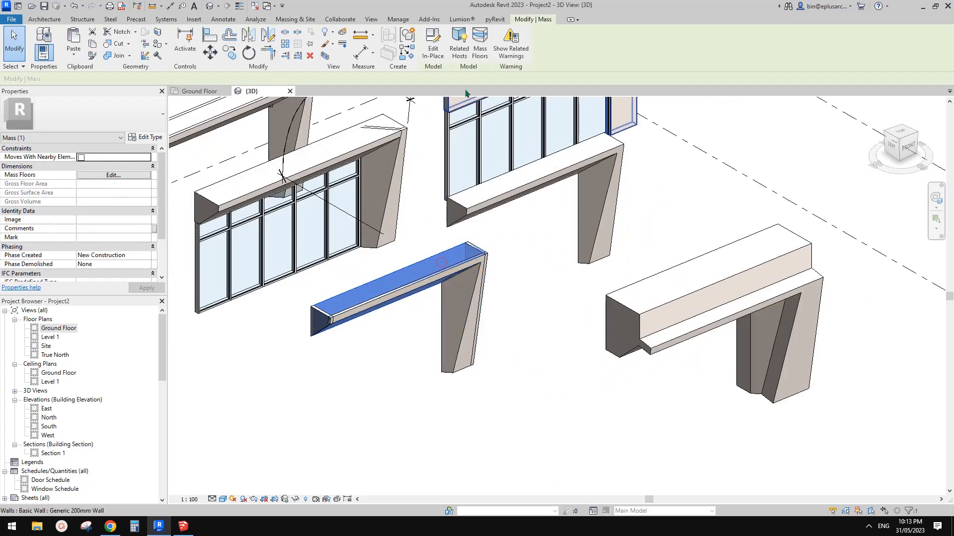
pyautogui.click(433, 45)
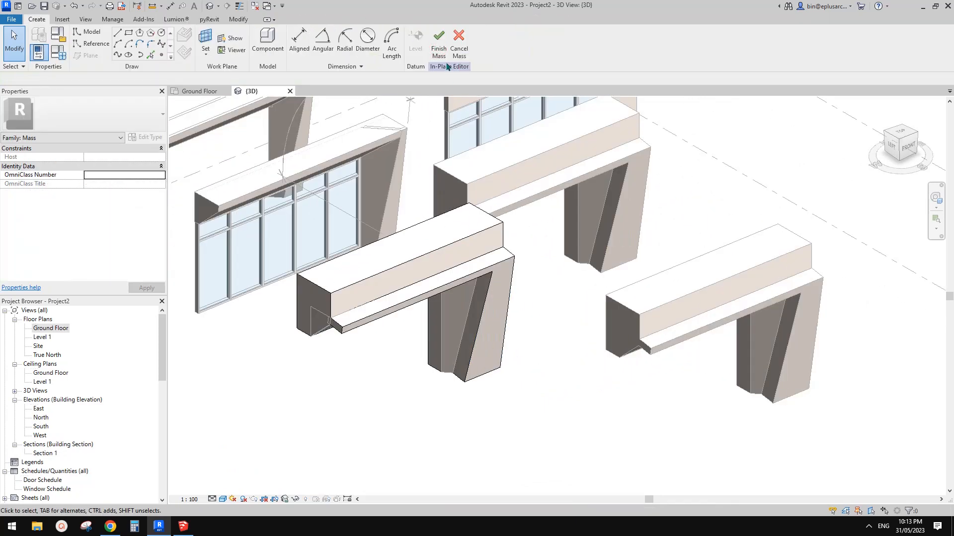
pyautogui.click(440, 41)
# Try to update the Generic 100mm wall at the beam's end to the changed mass face
pyautogui.keyDown('shift'); pyautogui.moveTo(676, 180); pyautogui.dragTo(554, 297, button='middle'); pyautogui.keyUp('shift')
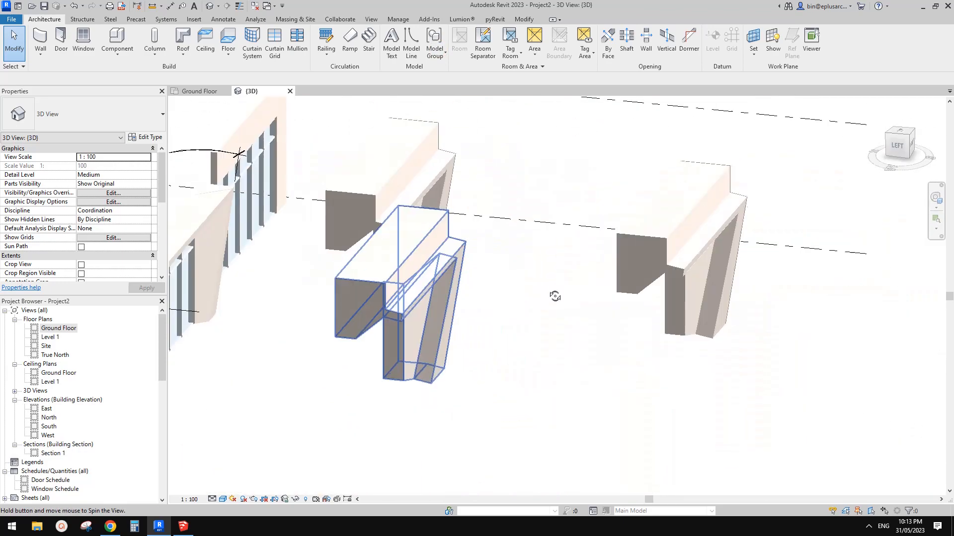
pyautogui.scroll(1, 335, 319)
pyautogui.click(362, 291)
pyautogui.keyDown('shift'); pyautogui.moveTo(362, 292); pyautogui.dragTo(348, 328, button='middle'); pyautogui.keyUp('shift')
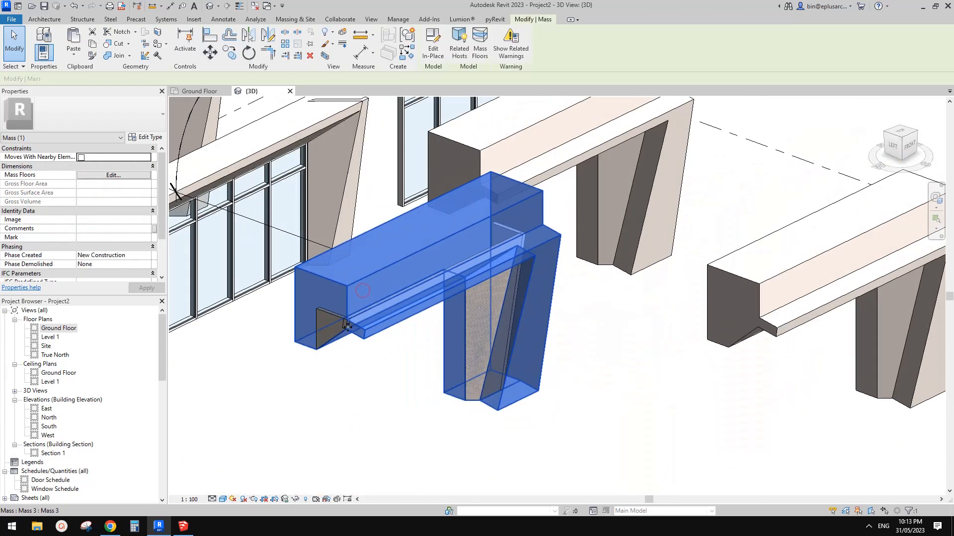
pyautogui.click(325, 298)
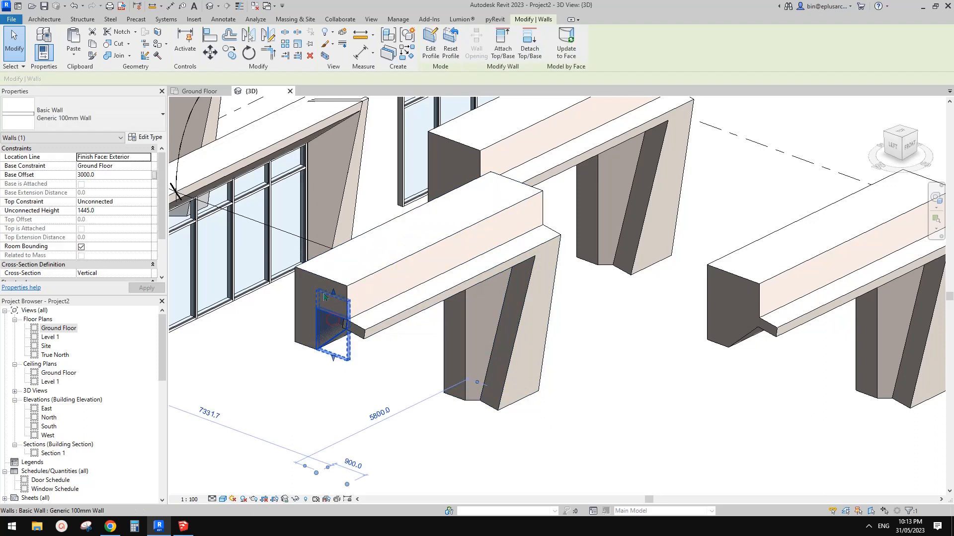
pyautogui.scroll(1, 297, 367)
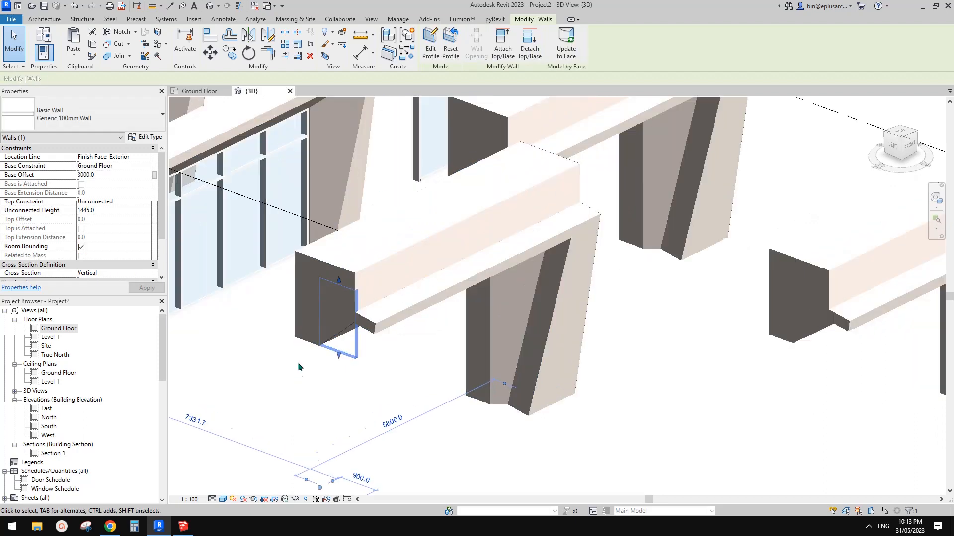
pyautogui.click(559, 49)
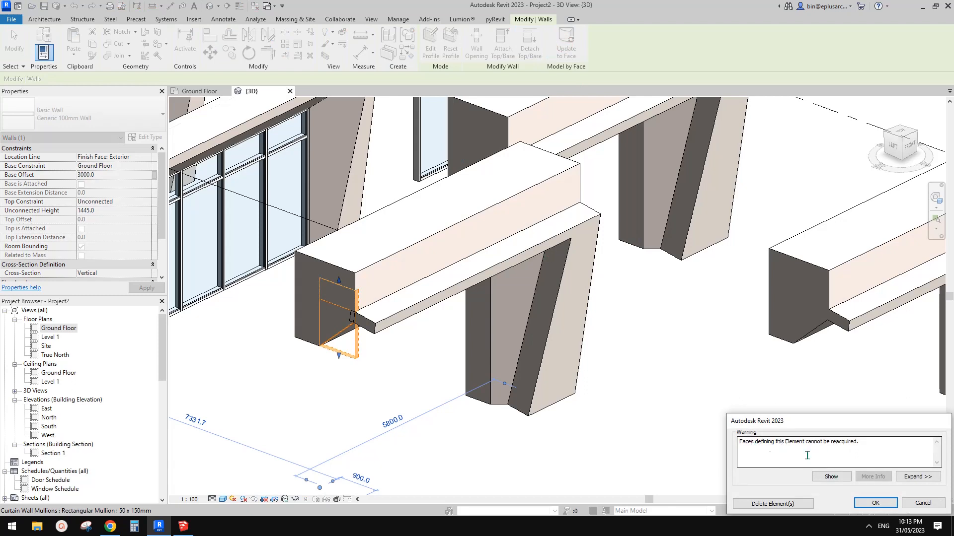
pyautogui.click(922, 503)
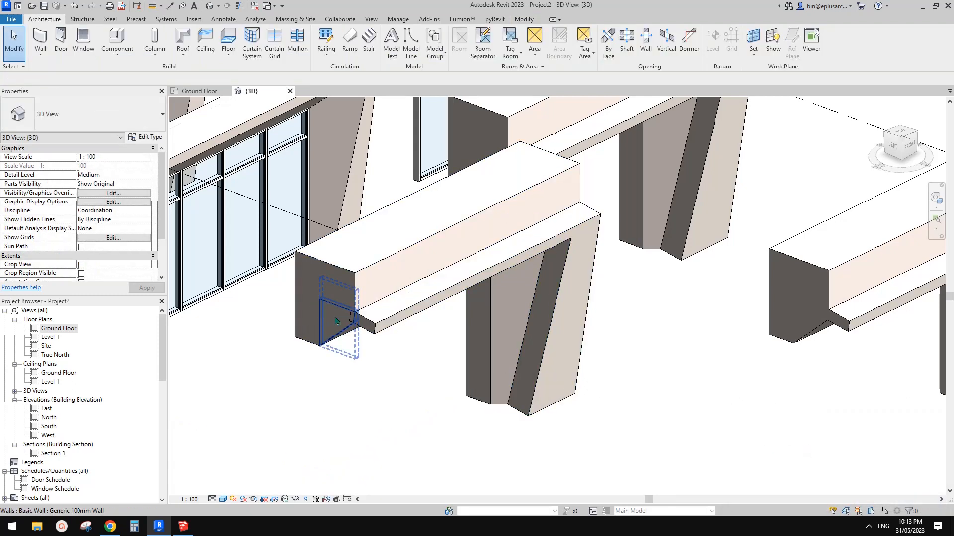
# Examine the facade frame variants across the 3D view, comparing the wall-based frames with the in-place and linked ones
pyautogui.keyDown('shift'); pyautogui.moveTo(340, 304); pyautogui.dragTo(695, 397, button='middle'); pyautogui.keyUp('shift')
pyautogui.scroll(1, 596, 349)
pyautogui.moveTo(526, 350); pyautogui.dragTo(510, 359, button='middle')
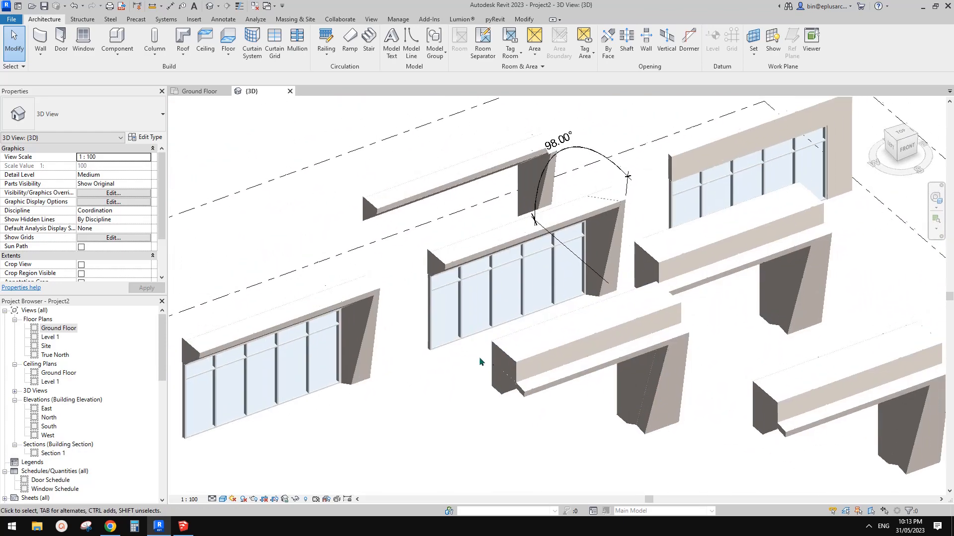
pyautogui.moveTo(393, 366); pyautogui.dragTo(398, 365, button='middle')
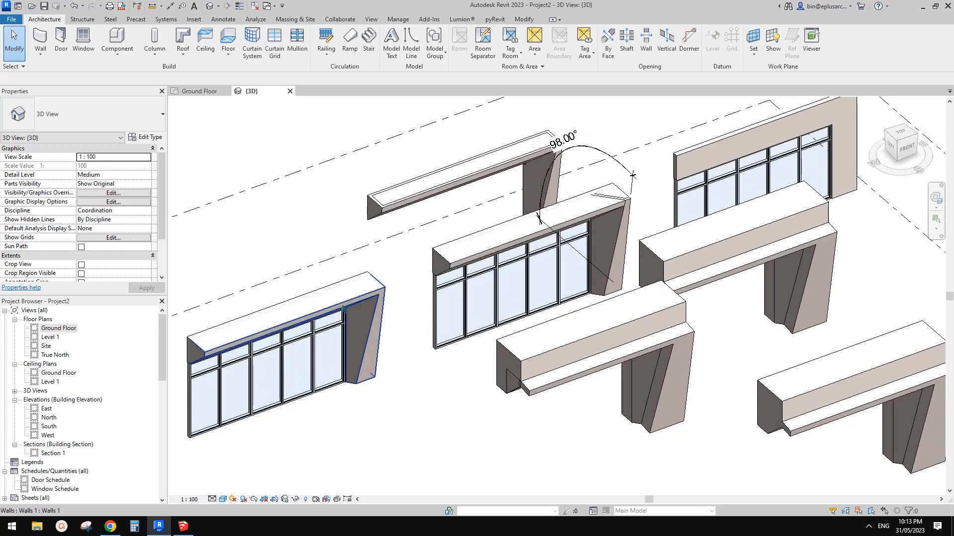
pyautogui.moveTo(337, 313); pyautogui.dragTo(354, 346, button='middle')
pyautogui.moveTo(447, 295); pyautogui.dragTo(428, 317, button='middle')
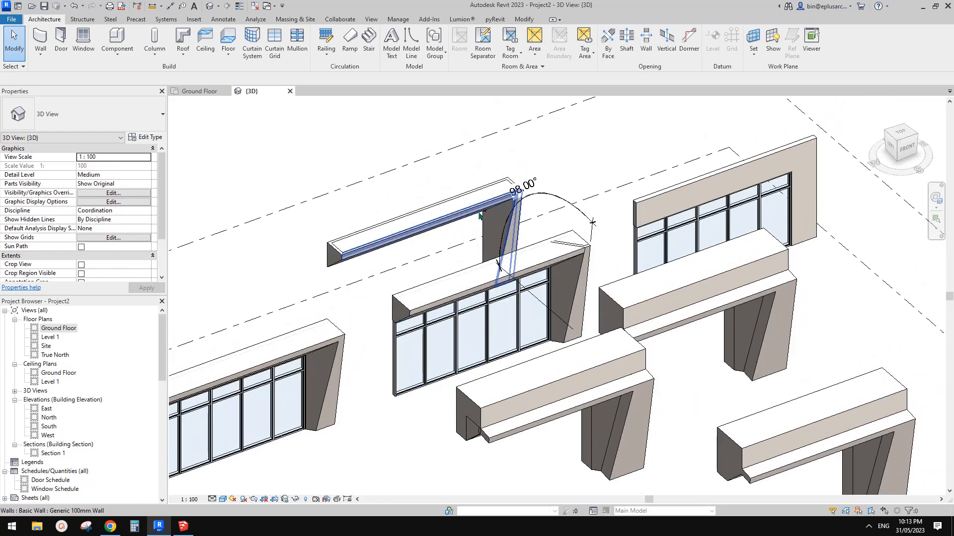
pyautogui.click(516, 197)
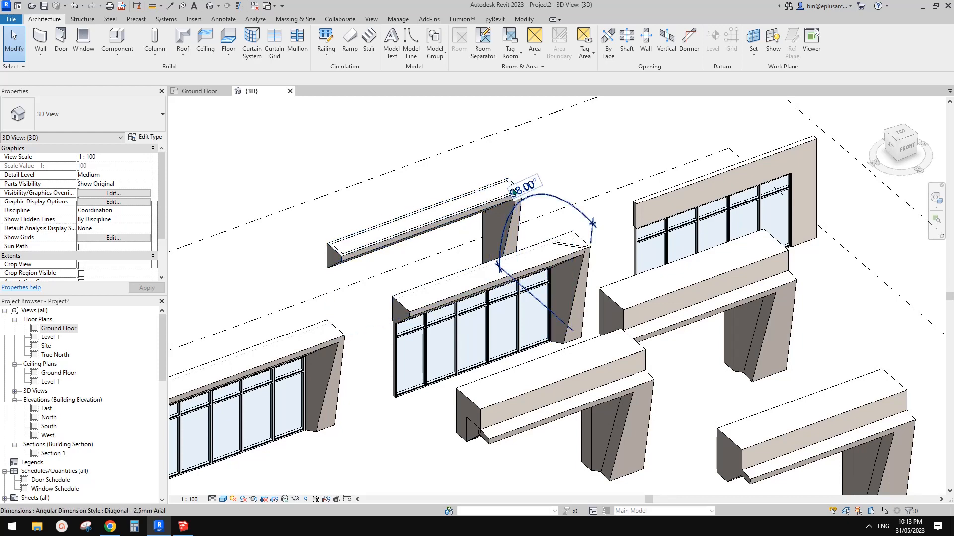
pyautogui.moveTo(478, 229); pyautogui.dragTo(458, 224, button='middle')
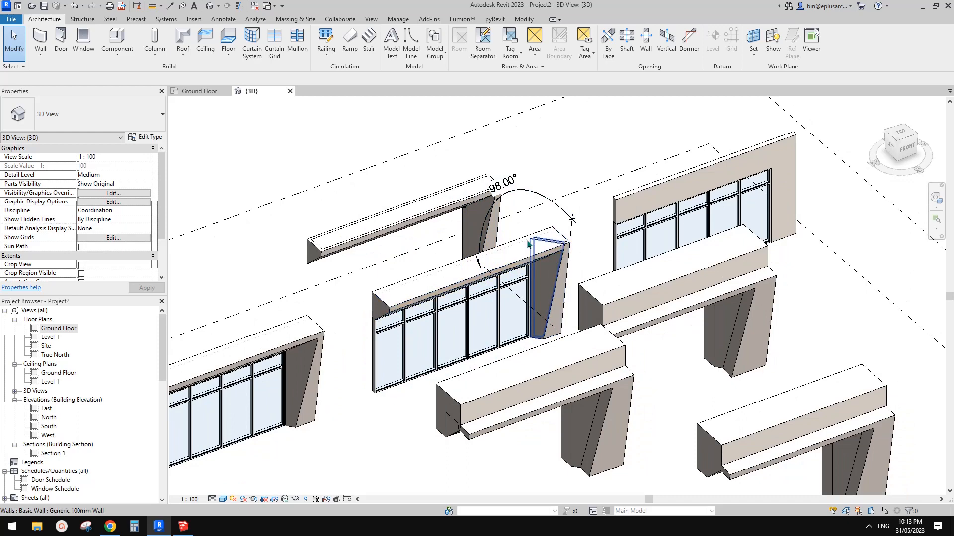
pyautogui.moveTo(556, 261); pyautogui.dragTo(451, 260, button='middle')
pyautogui.scroll(-1, 499, 251)
pyautogui.moveTo(535, 246); pyautogui.dragTo(650, 219, button='middle')
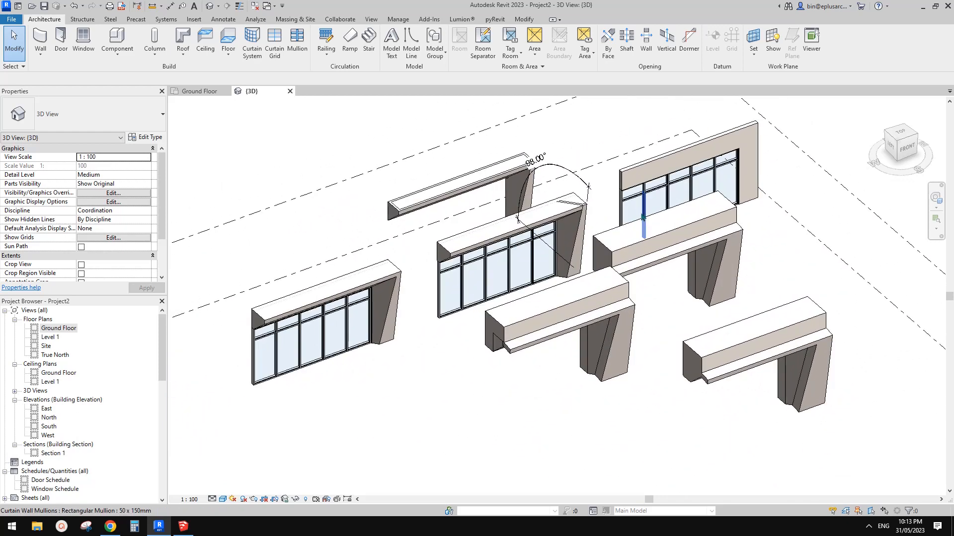
pyautogui.click(572, 236)
pyautogui.moveTo(571, 236); pyautogui.dragTo(502, 278, button='middle')
pyautogui.scroll(-2, 108, 247)
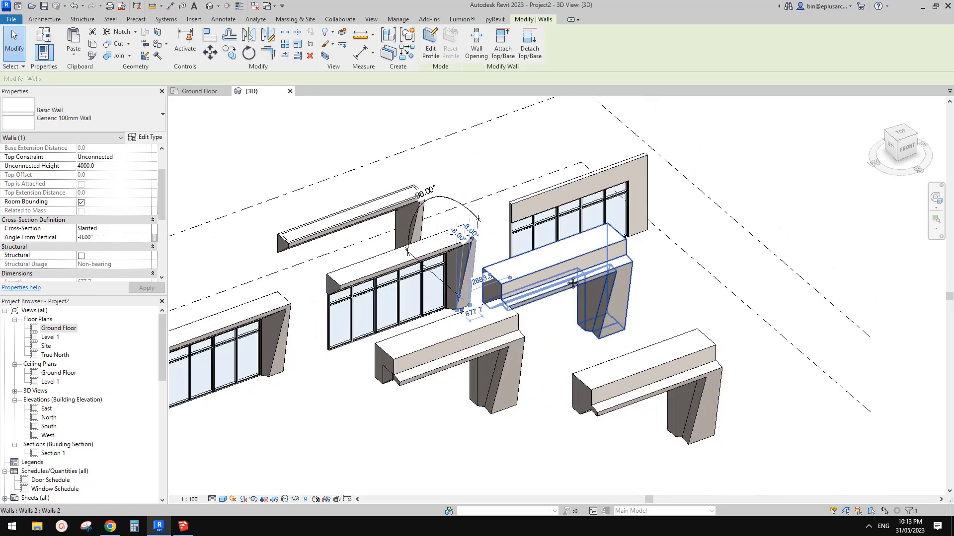
pyautogui.click(691, 290)
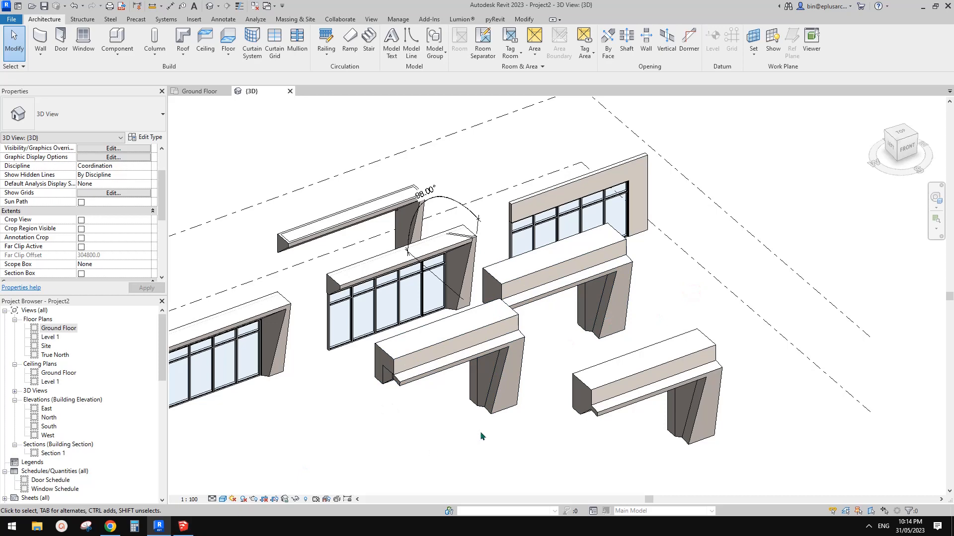
# Switch to SketchUp to view the source frame, and return to Revit to compare it with the linked frame variants
pyautogui.click(178, 532)
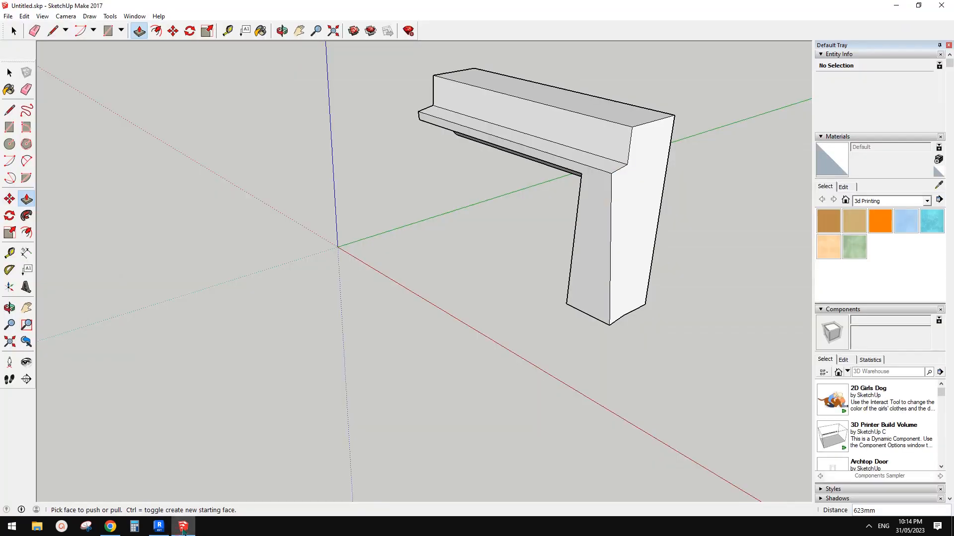
pyautogui.click(158, 526)
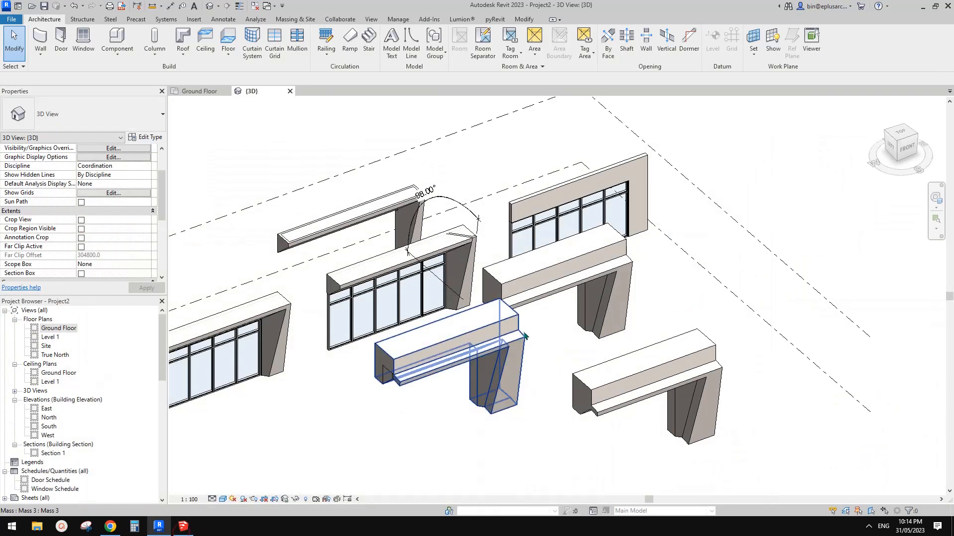
pyautogui.moveTo(679, 297); pyautogui.dragTo(737, 284, button='middle')
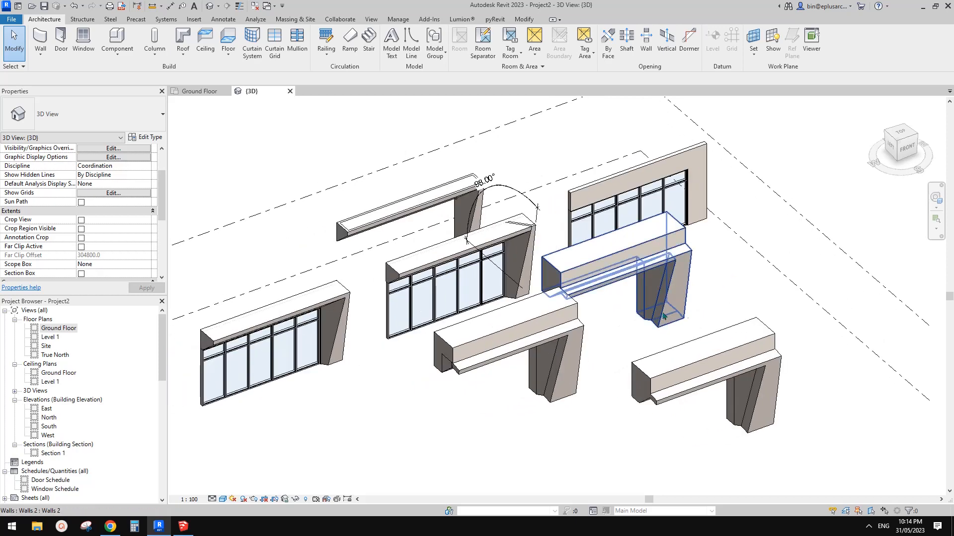
pyautogui.moveTo(661, 317); pyautogui.dragTo(719, 304, button='middle')
pyautogui.scroll(1, 696, 300)
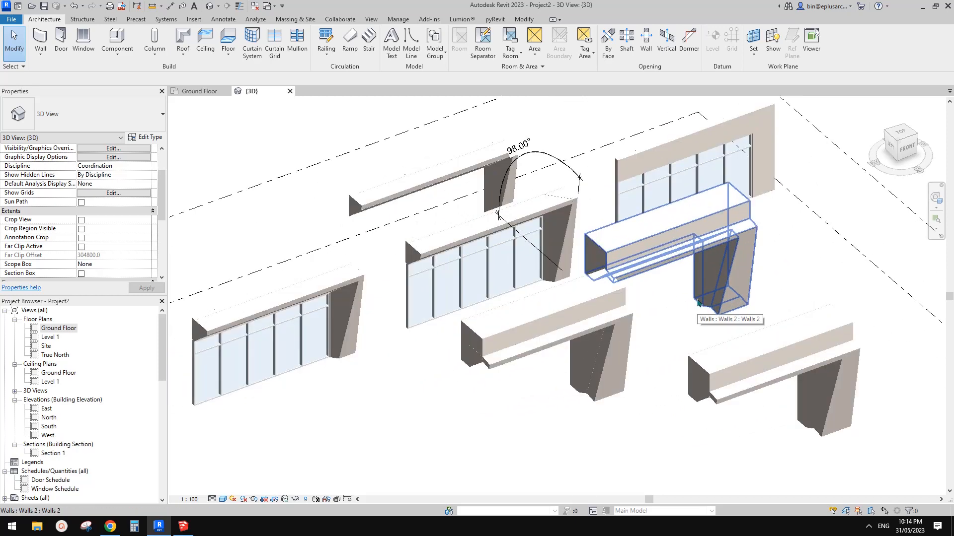
pyautogui.moveTo(660, 305); pyautogui.dragTo(675, 331, button='middle')
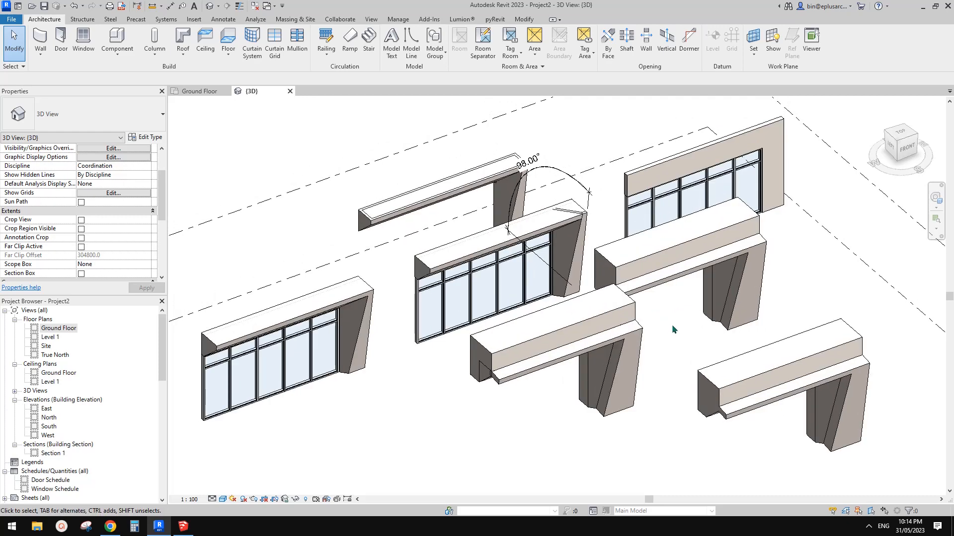